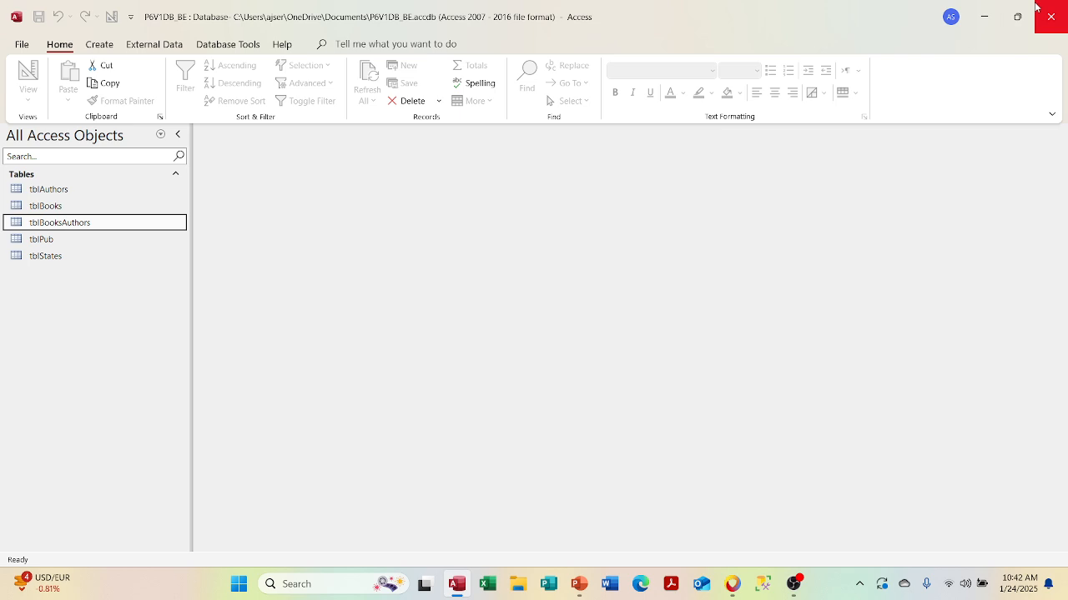
- Briefly minimize Access, then close P6V1DB_BE and show the New database templates
click(983, 20)
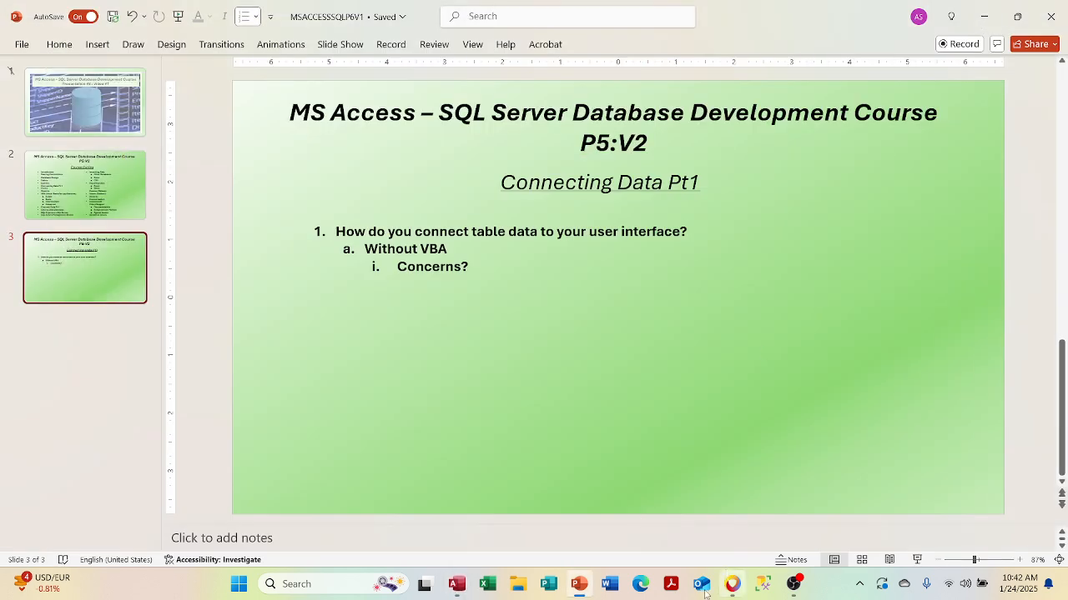
click(456, 584)
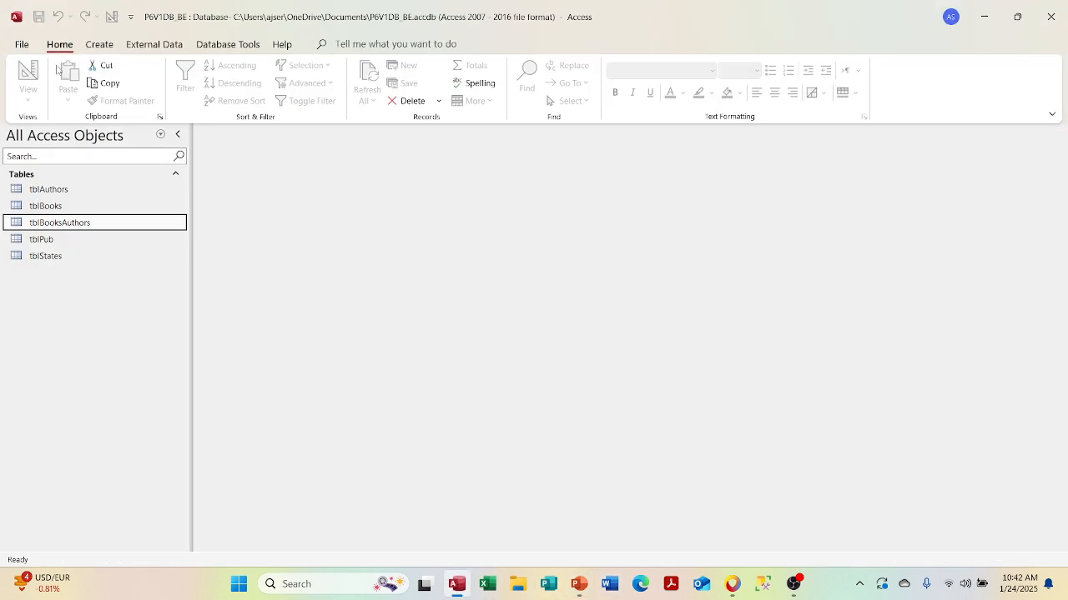
click(18, 47)
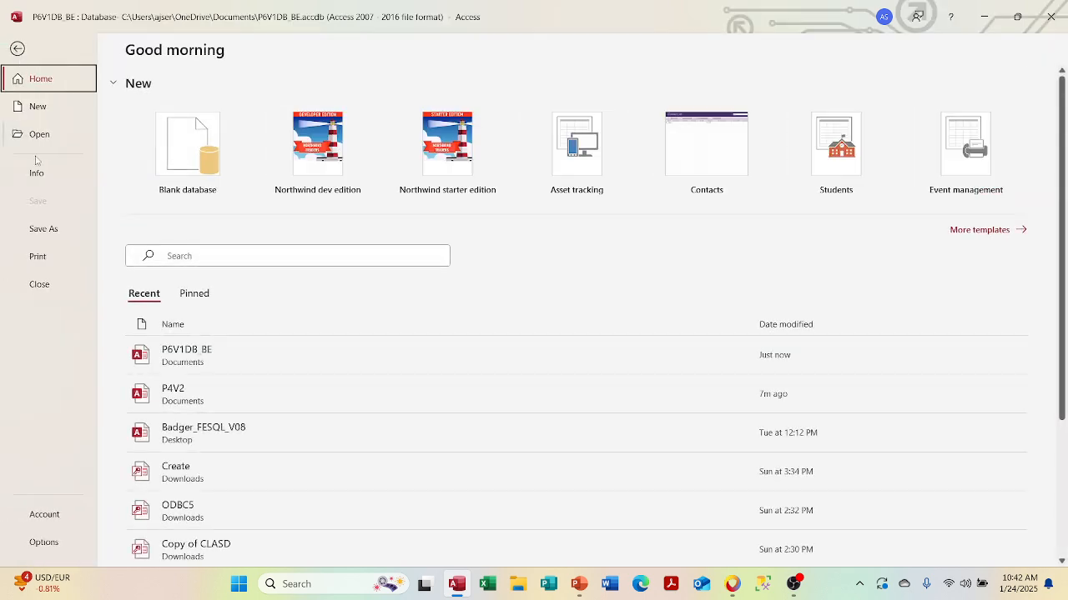
click(34, 281)
click(22, 46)
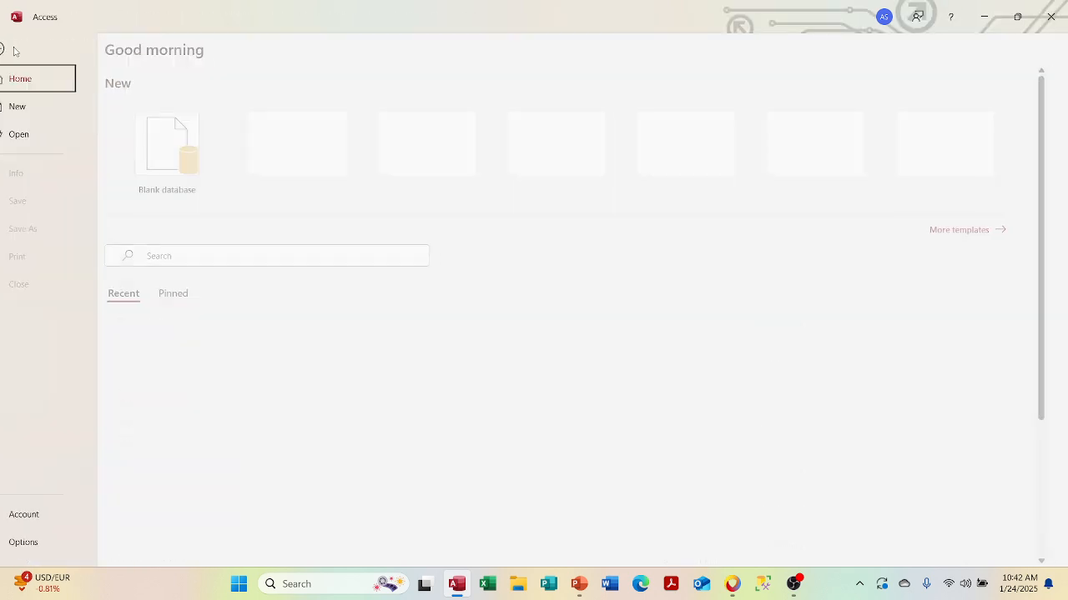
click(36, 109)
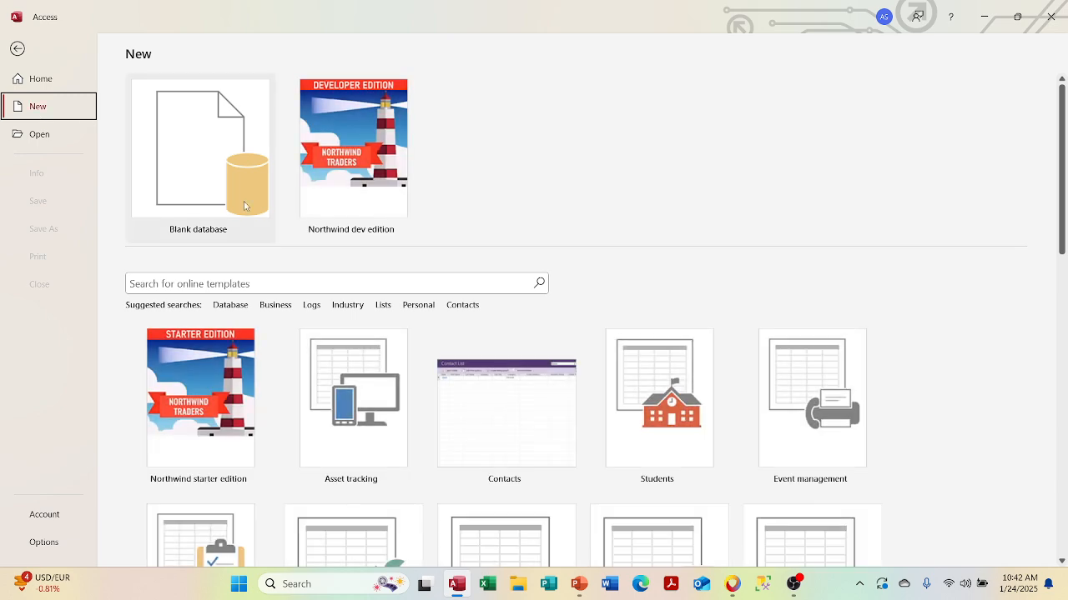
- Create a new blank database, replacing the default Database1 name with P6V1_FE
click(242, 117)
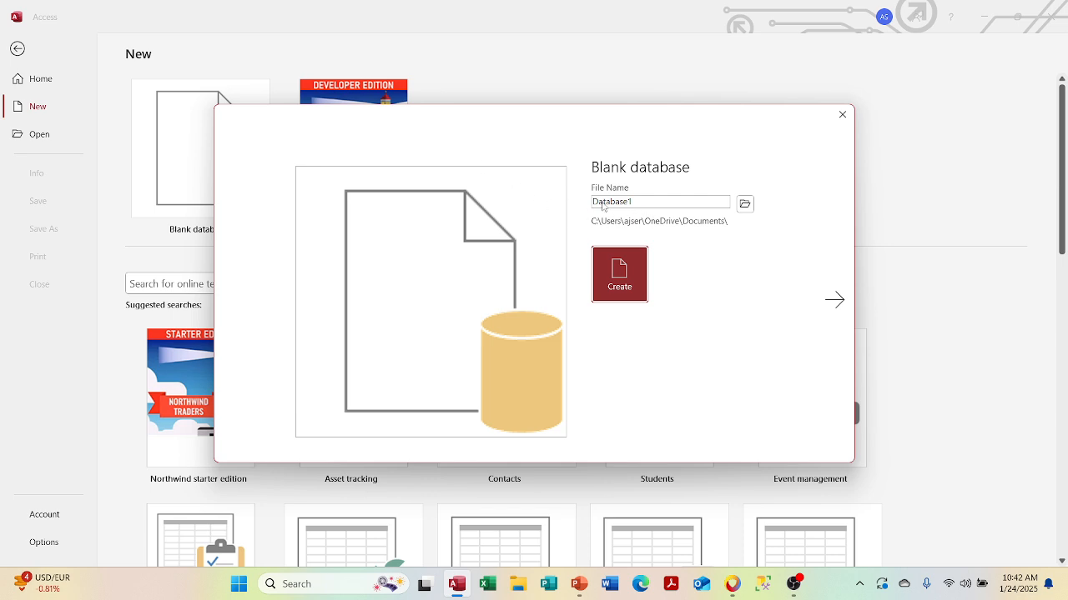
click(630, 202)
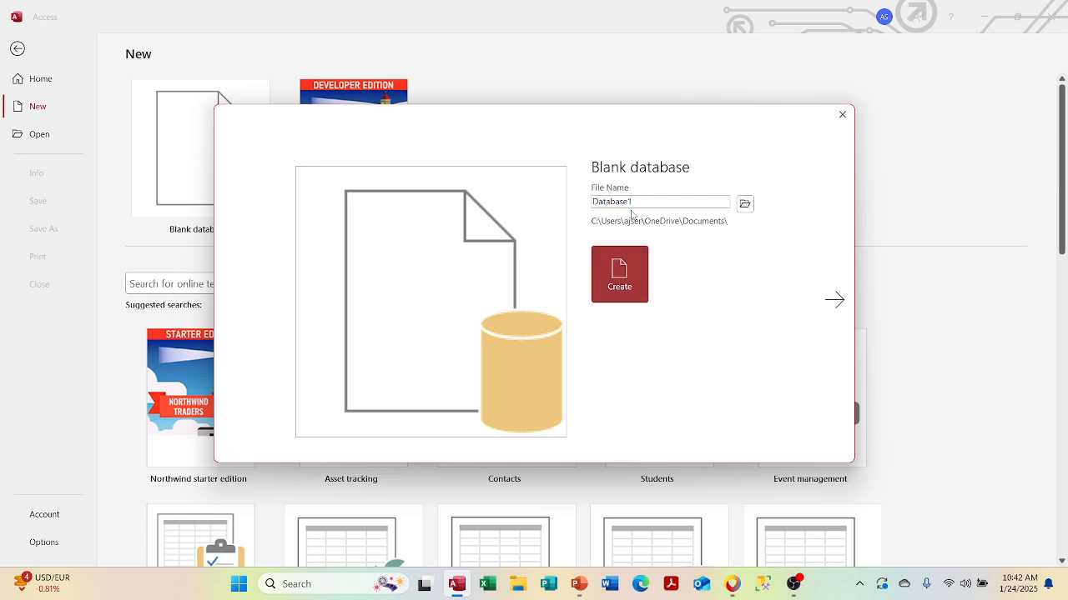
drag(637, 206, 548, 207)
text(P^)
key(BackSpace)
text(6V)
text(1)
text(_FW)
key(BackSpace)
text(F)
click(617, 250)
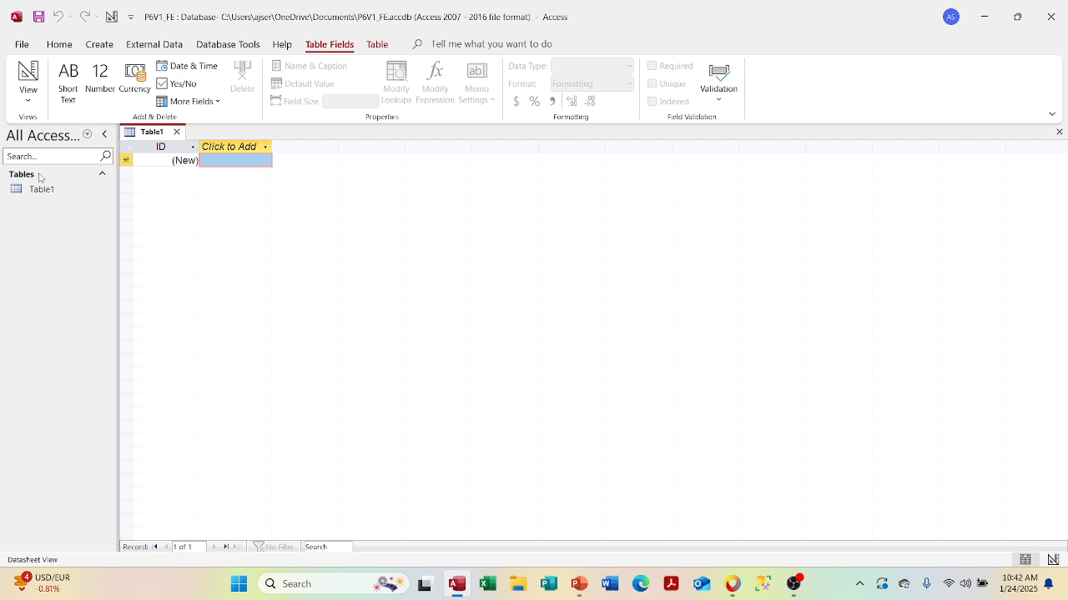
- Close the empty Table1 and dismiss the navigation pane's category menu
click(176, 132)
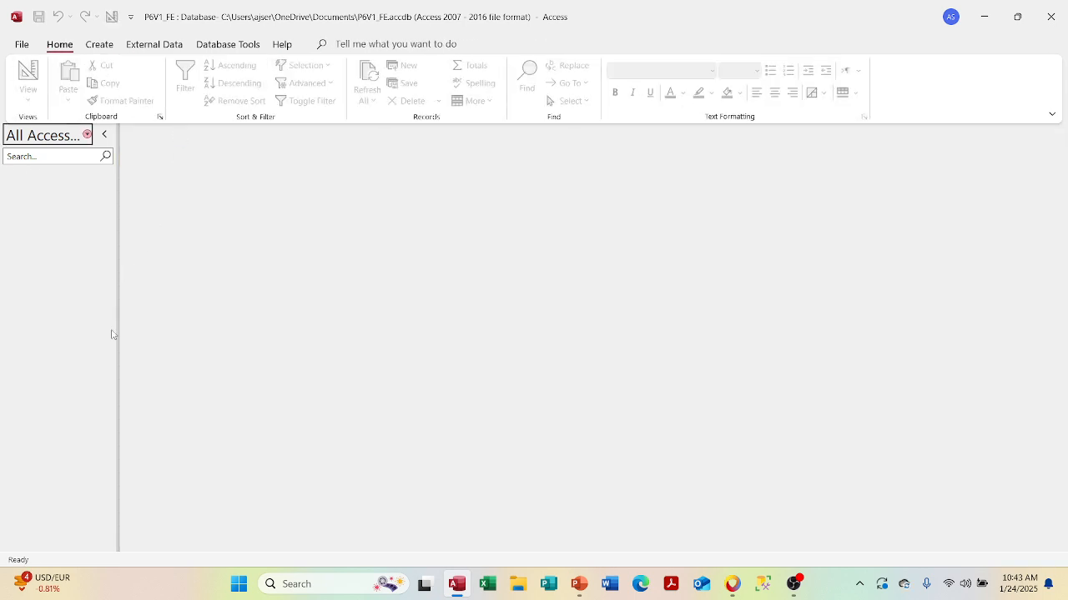
click(87, 136)
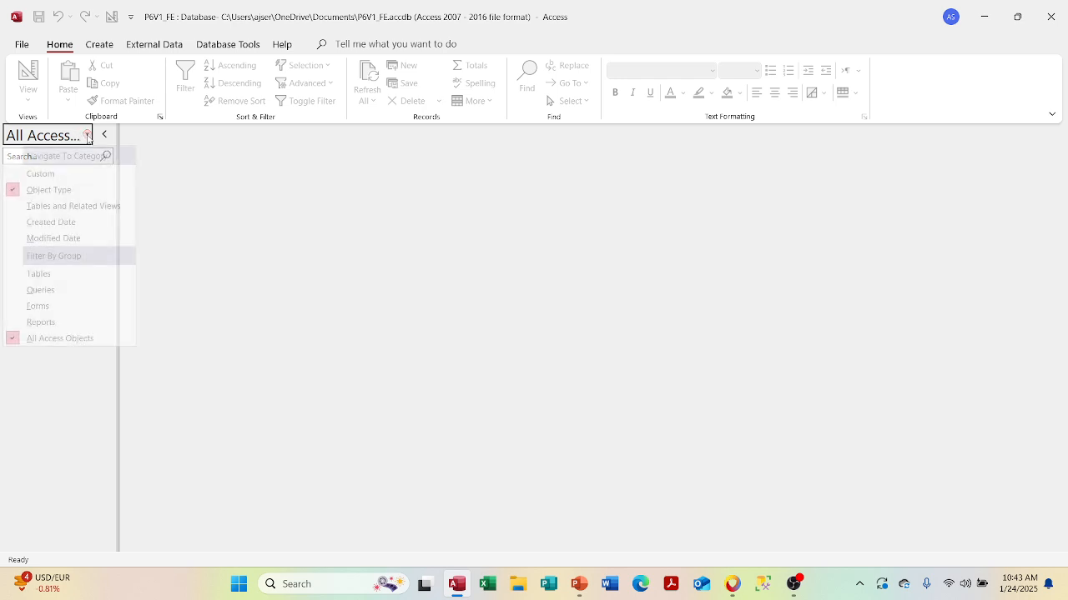
click(81, 367)
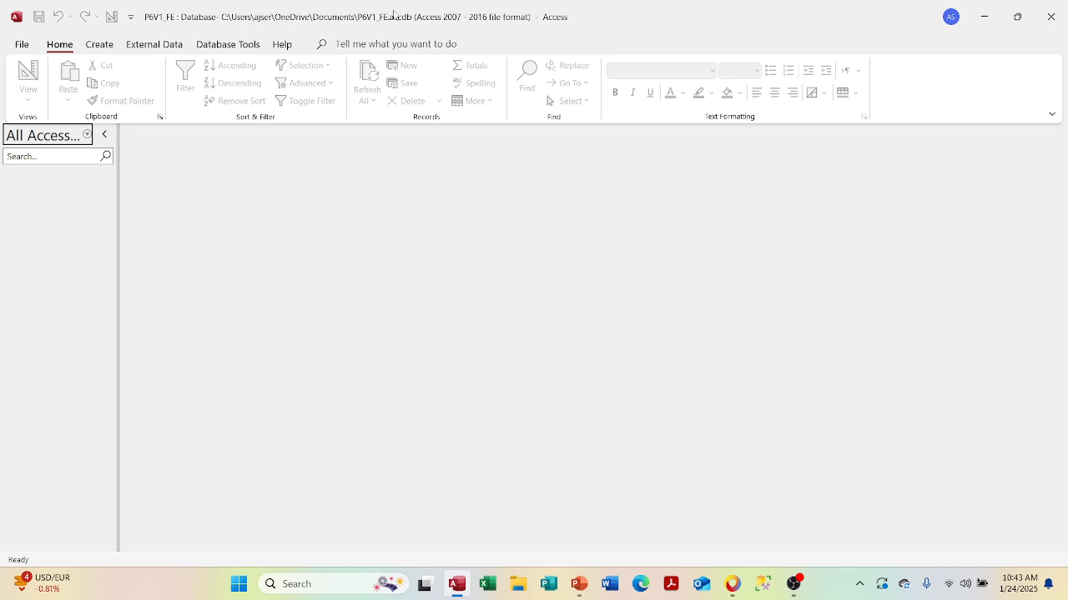
- Start getting external data from another Access database via New Data Source > From Database
click(154, 48)
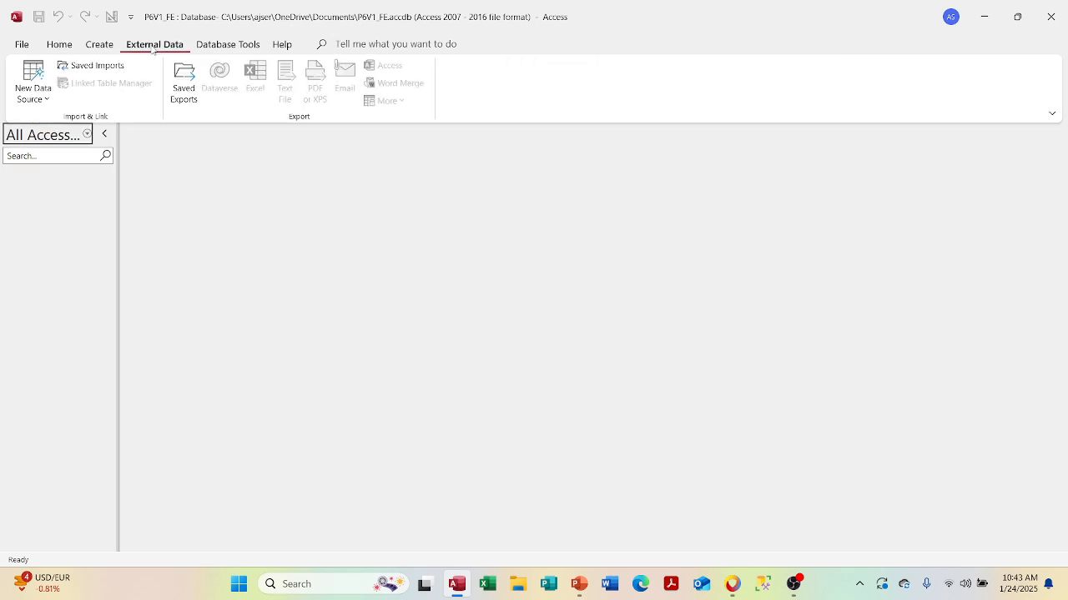
click(25, 99)
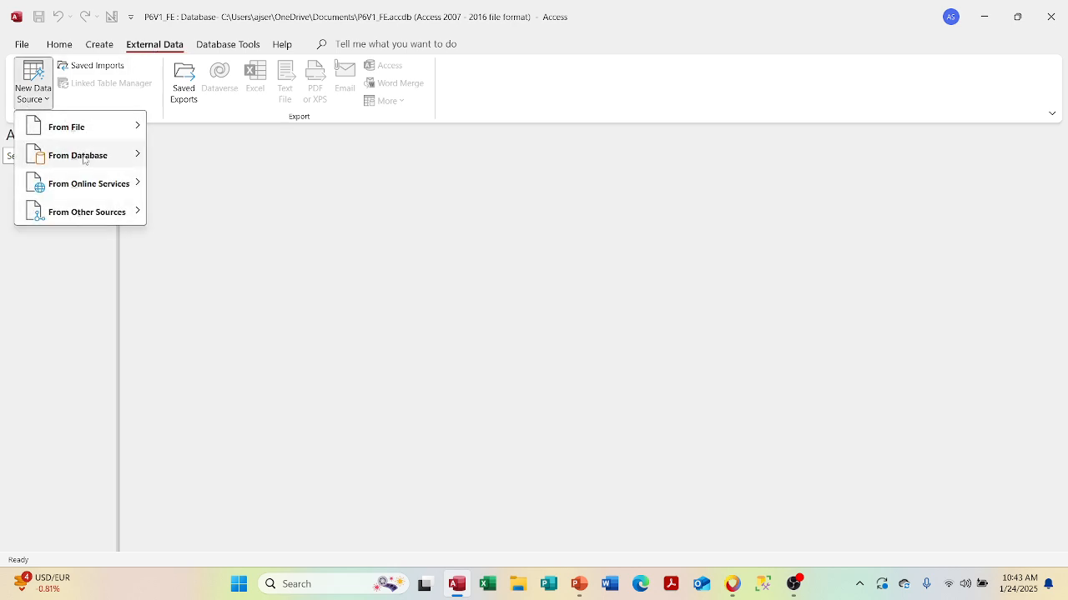
mouse_move(86, 157)
click(174, 158)
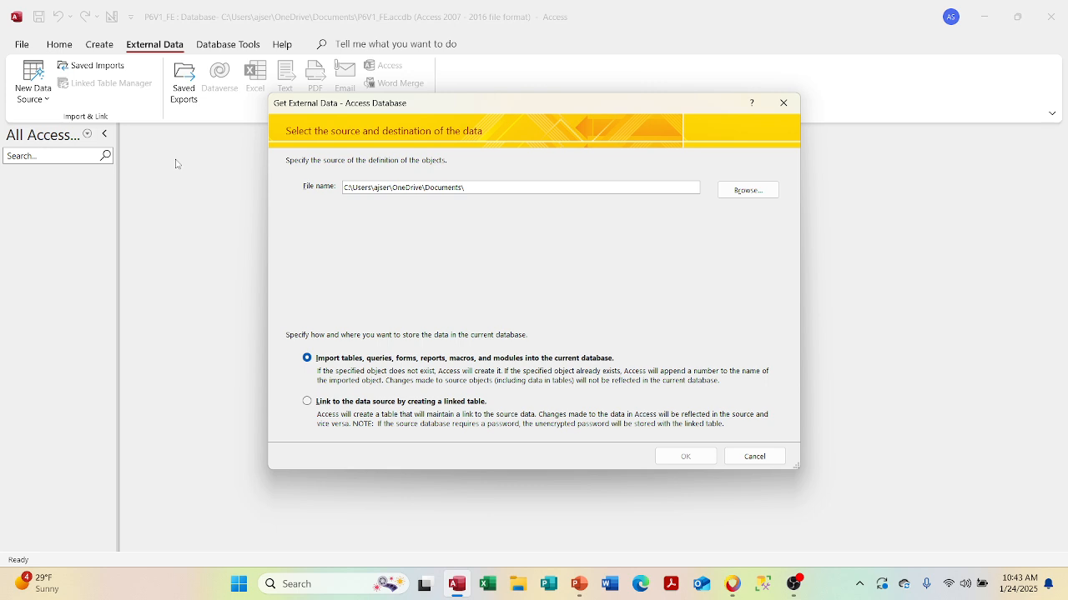
- Choose linking by linked tables and select P6V1DB_BE.accdb as the source database
click(307, 402)
click(749, 198)
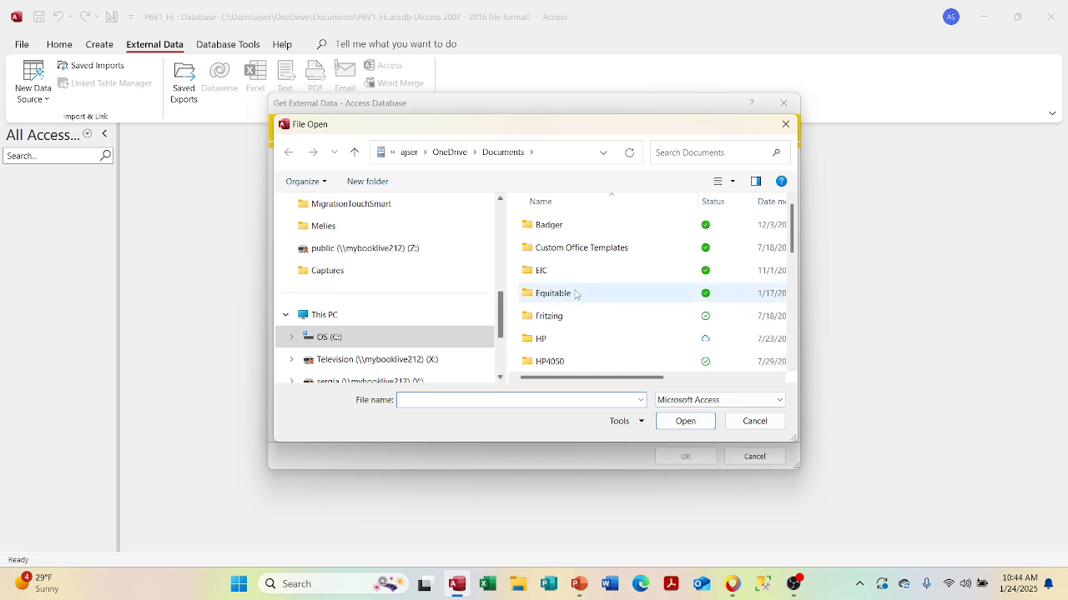
drag(793, 233, 775, 332)
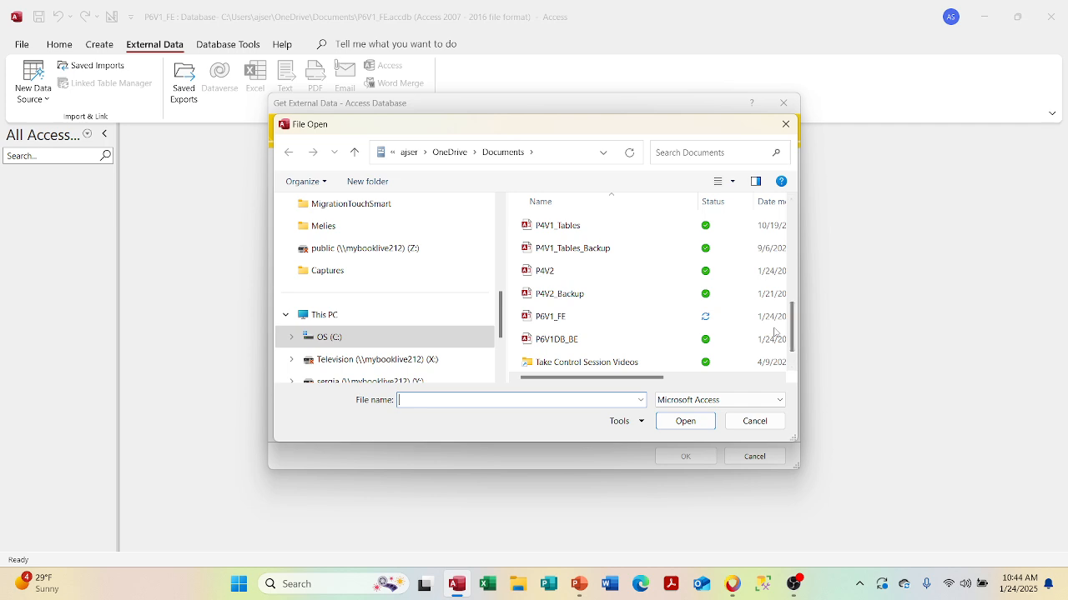
click(563, 342)
click(563, 343)
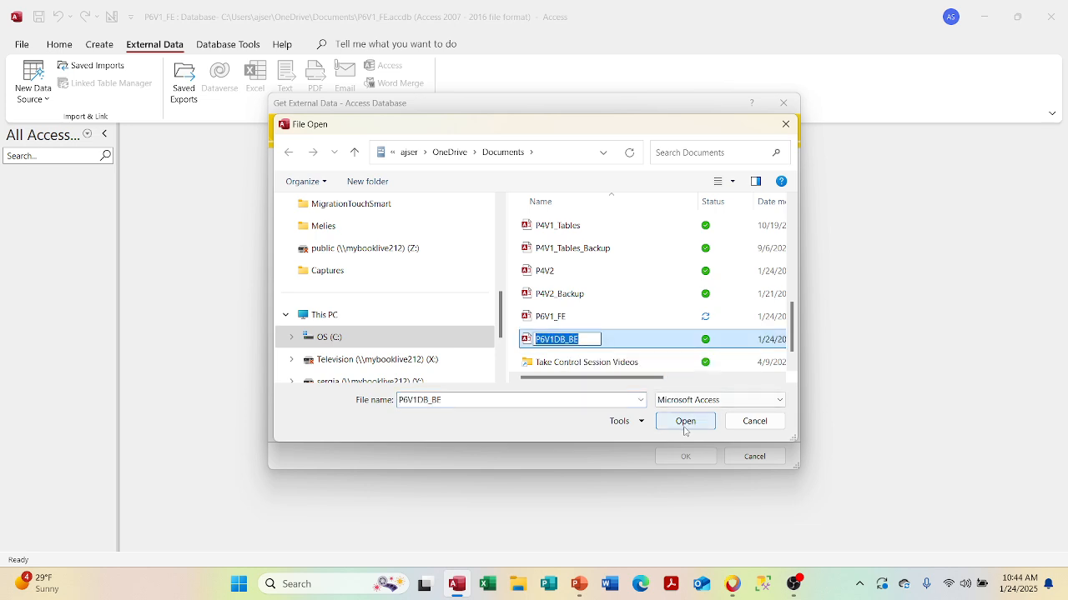
click(685, 428)
click(685, 428)
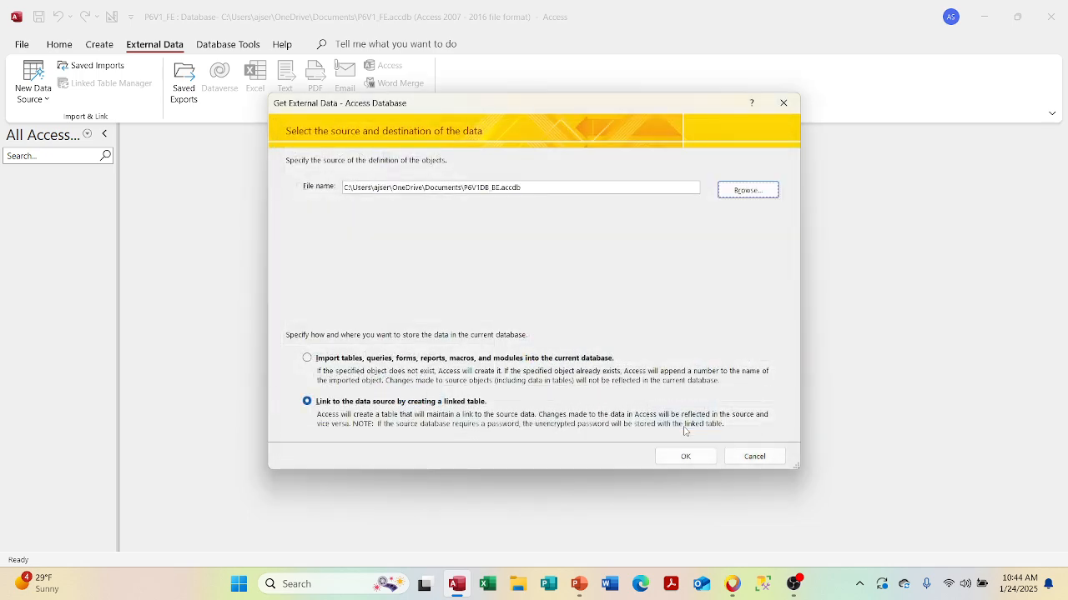
click(683, 455)
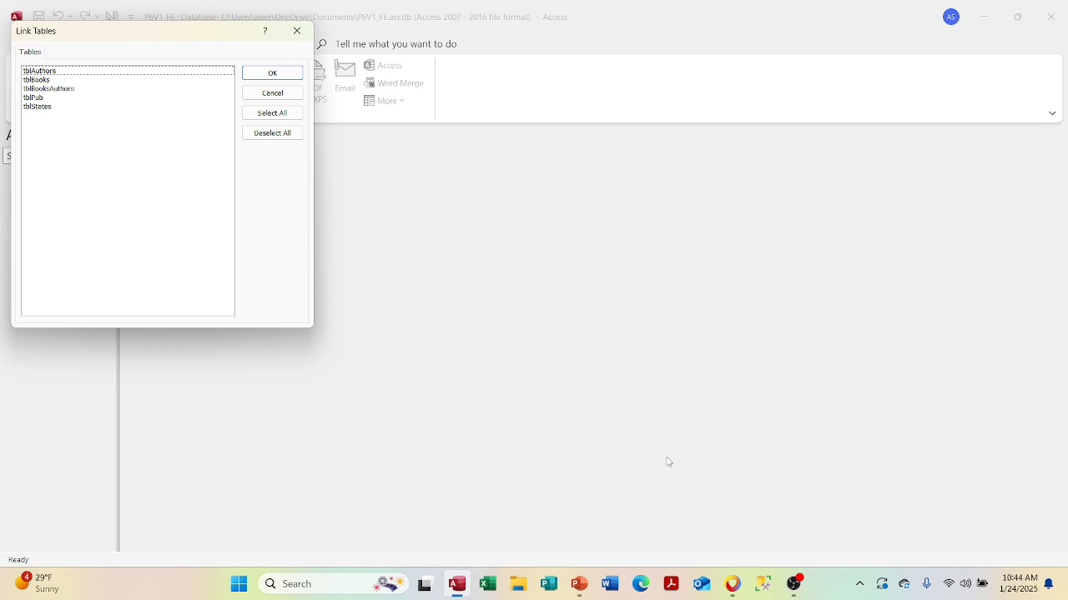
- Select all five back-end tables in Link Tables and link them into P6V1_FE
click(279, 114)
click(282, 138)
click(125, 72)
click(118, 88)
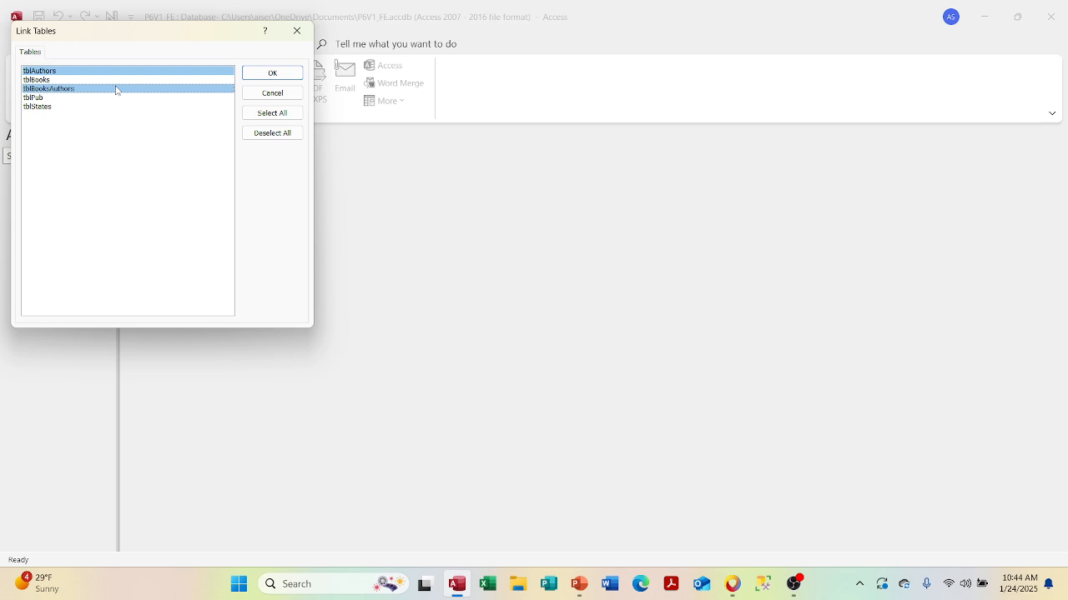
click(272, 112)
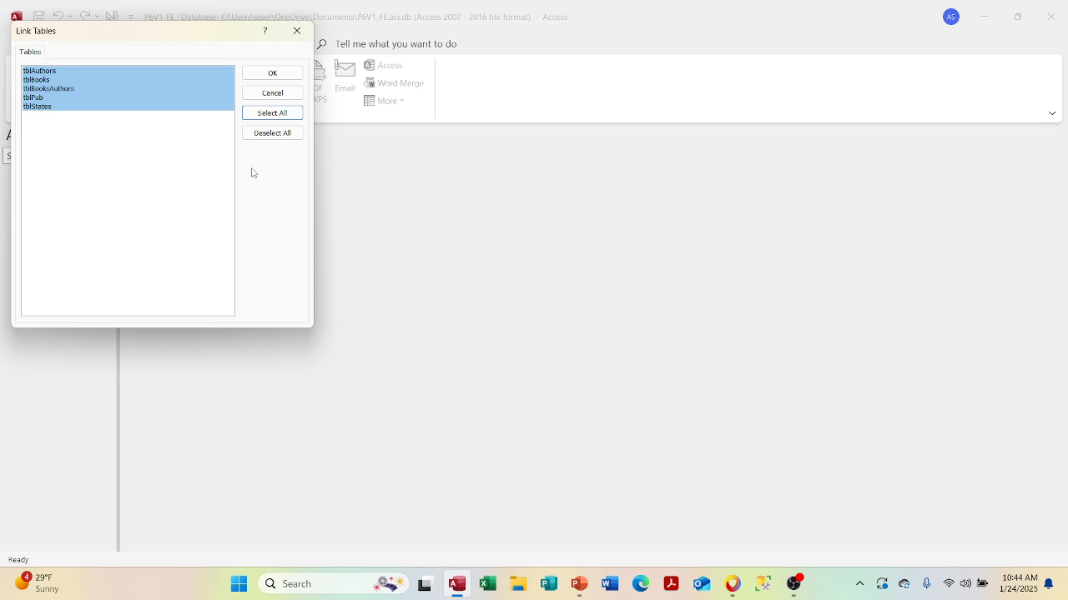
click(275, 73)
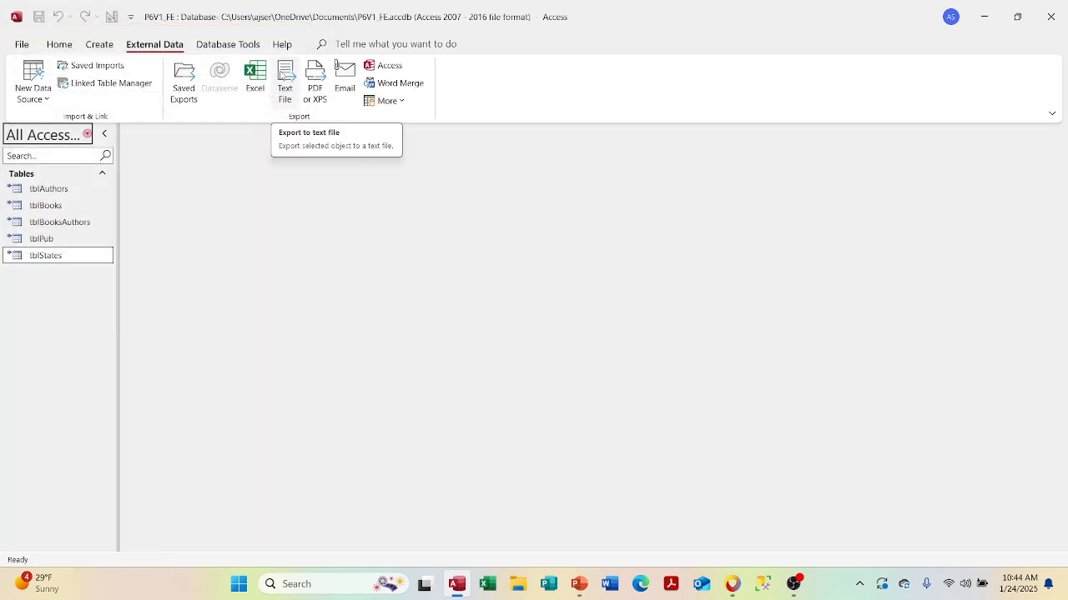
- Open tblAuthors, tblBooks, tblBooksAuthors, tblPub and tblStates as datasheets, ending on tblPub
click(45, 190)
double_click(45, 195)
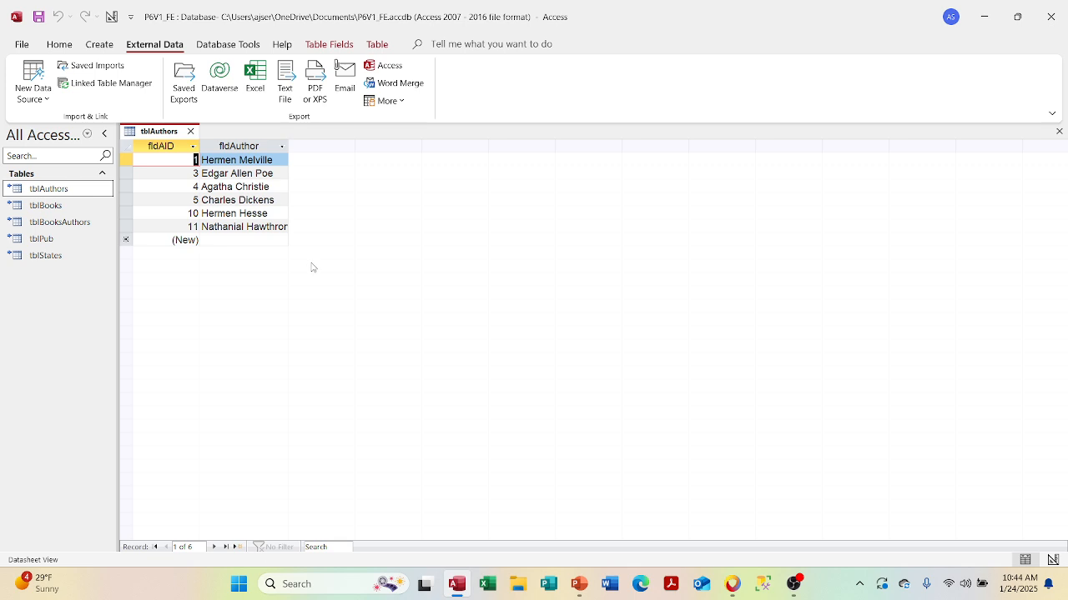
double_click(46, 206)
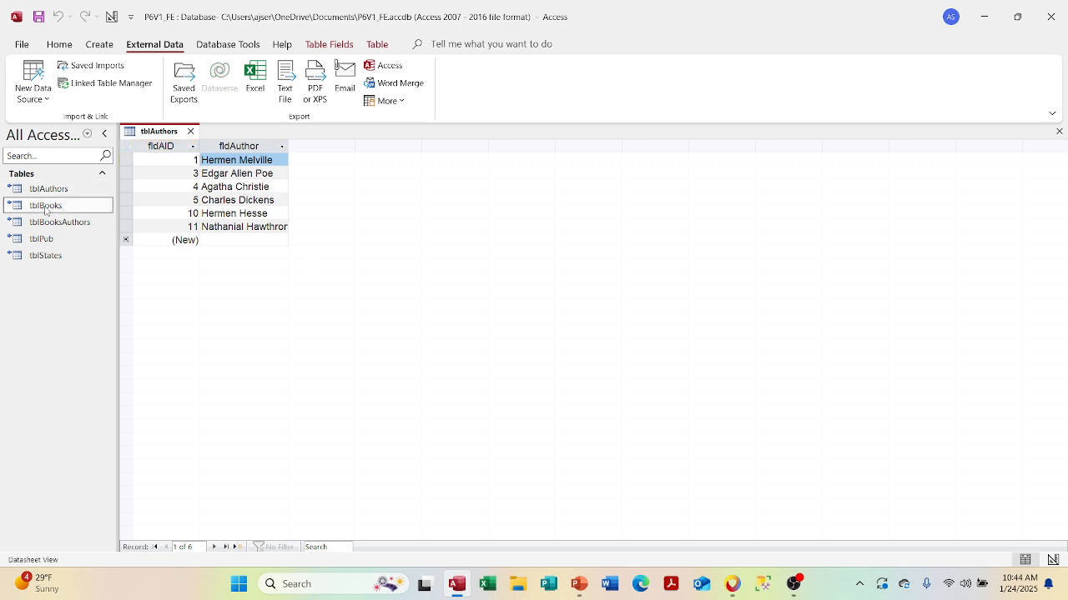
click(138, 159)
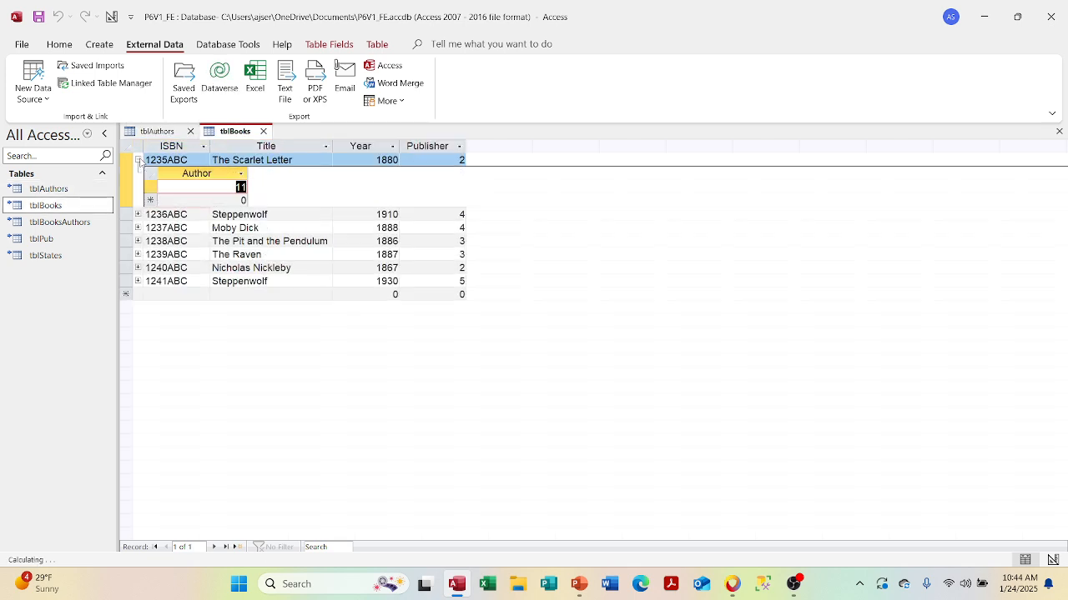
click(139, 160)
double_click(69, 222)
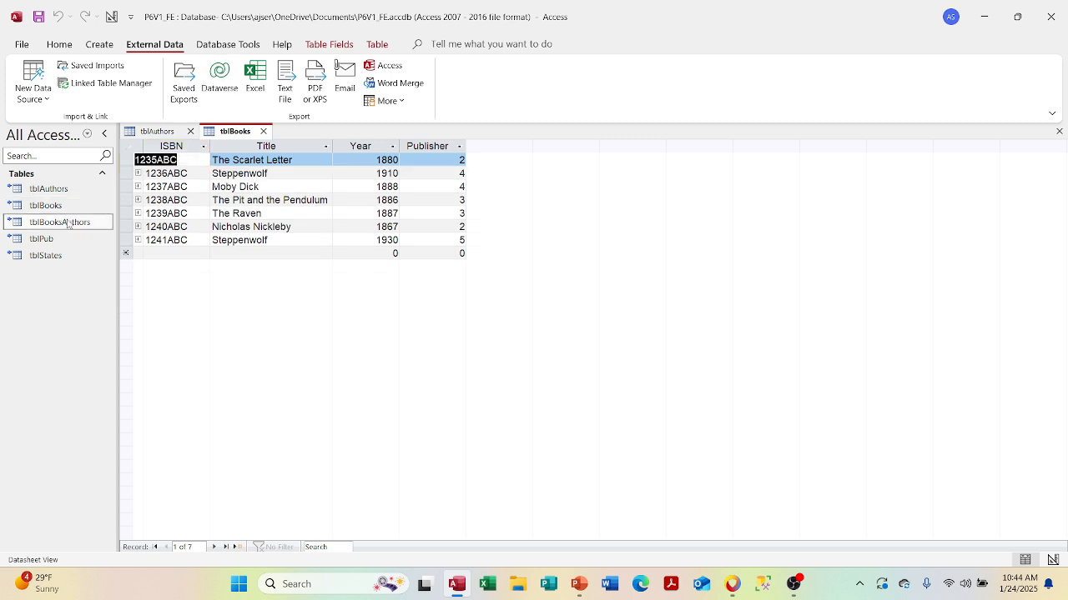
double_click(61, 239)
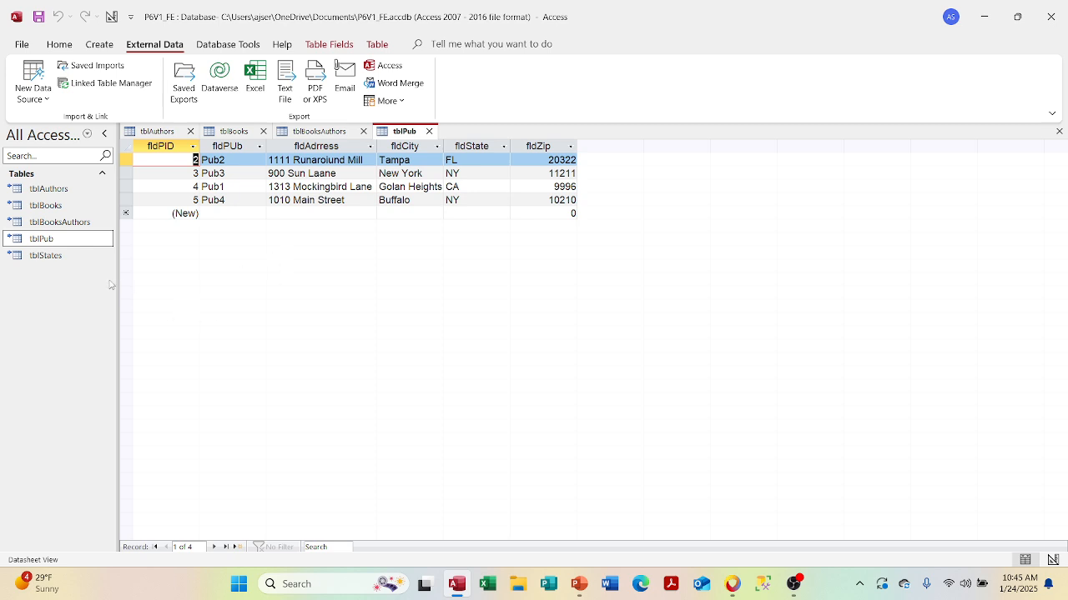
double_click(71, 257)
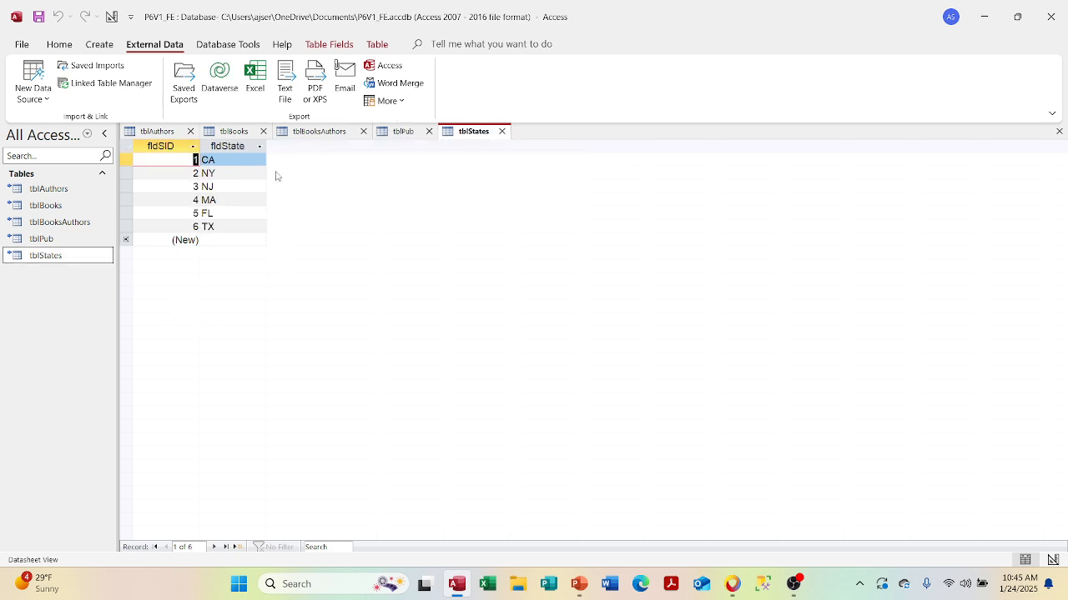
click(392, 133)
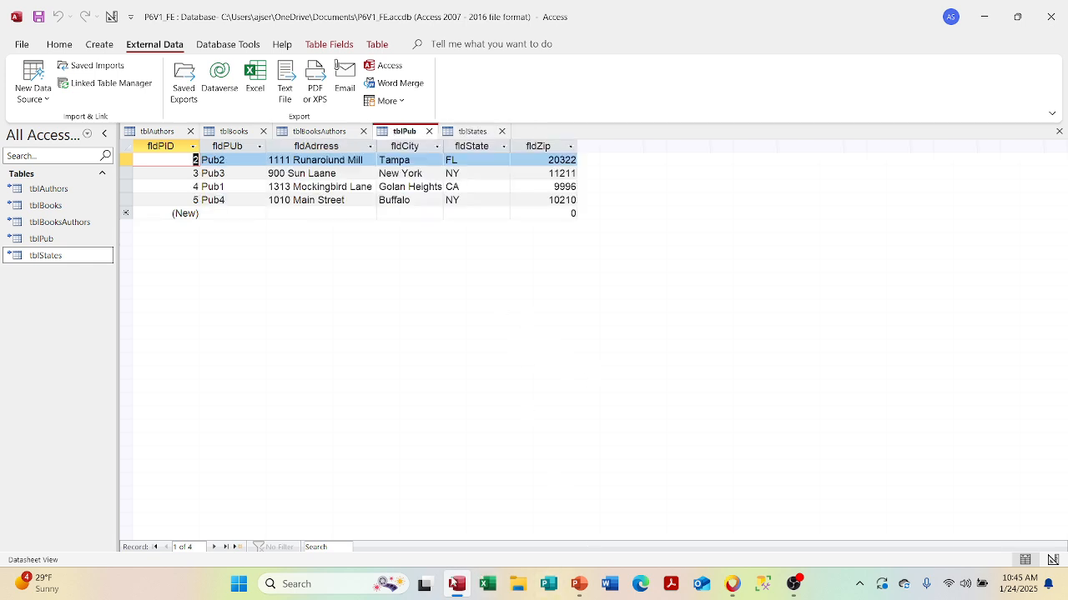
right_click(454, 587)
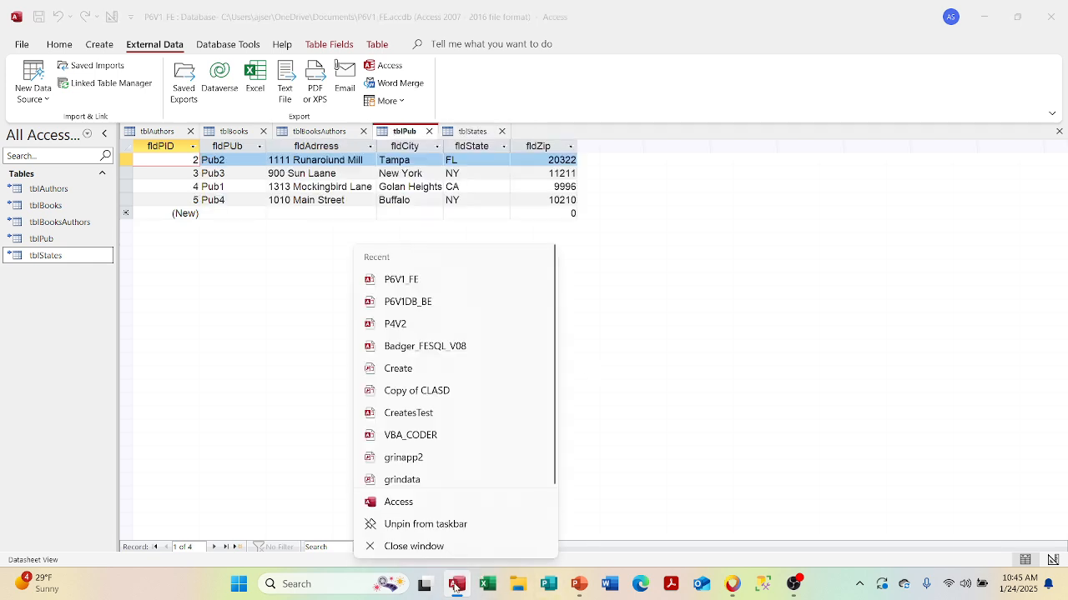
- Open P6V1DB_BE in a second Access window and display its tblPub datasheet
click(426, 505)
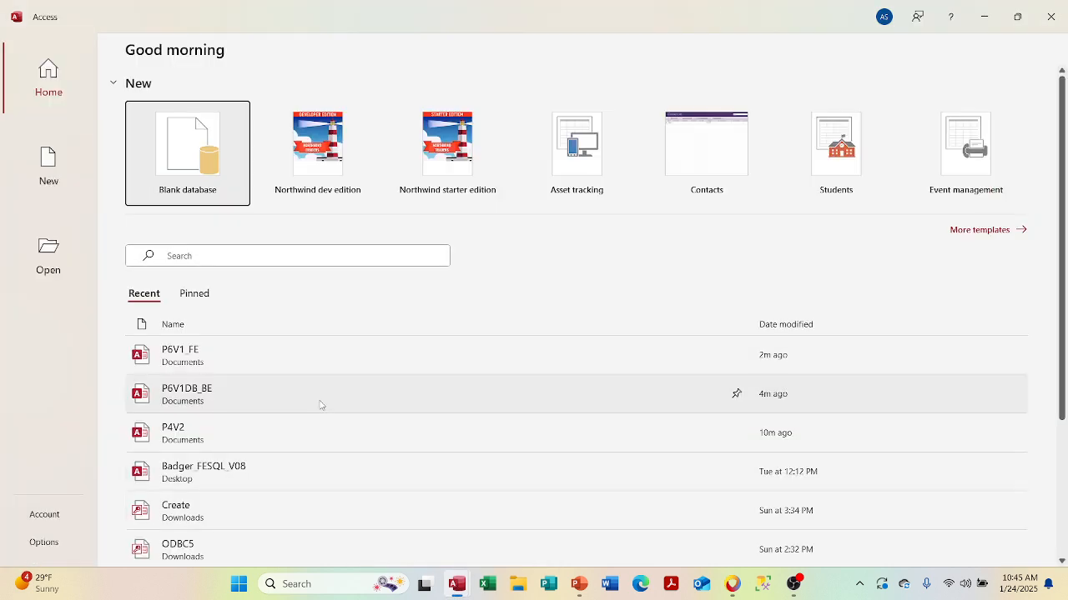
click(320, 405)
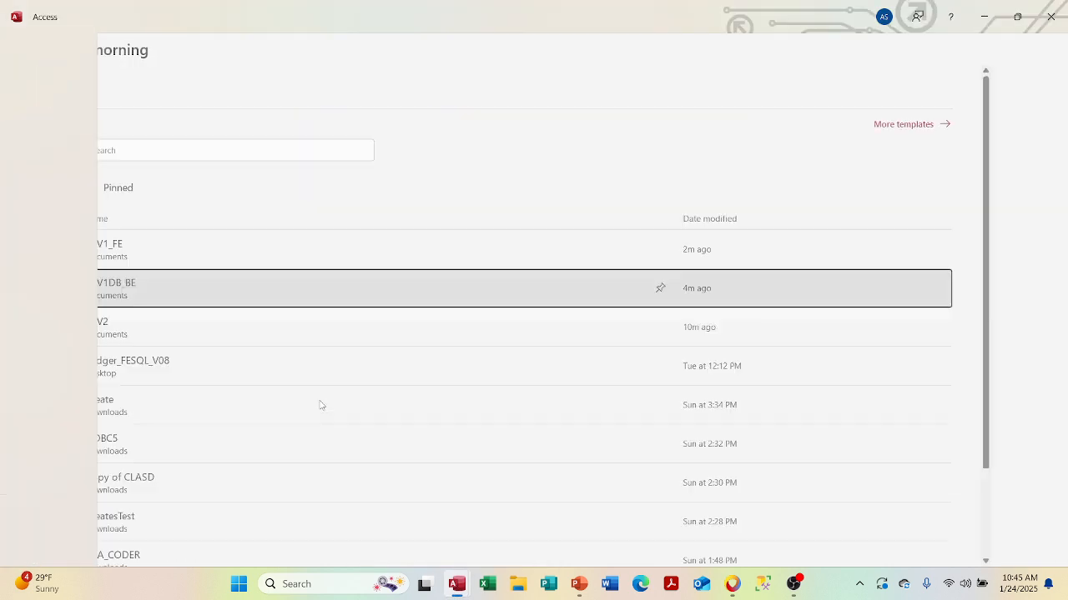
double_click(119, 241)
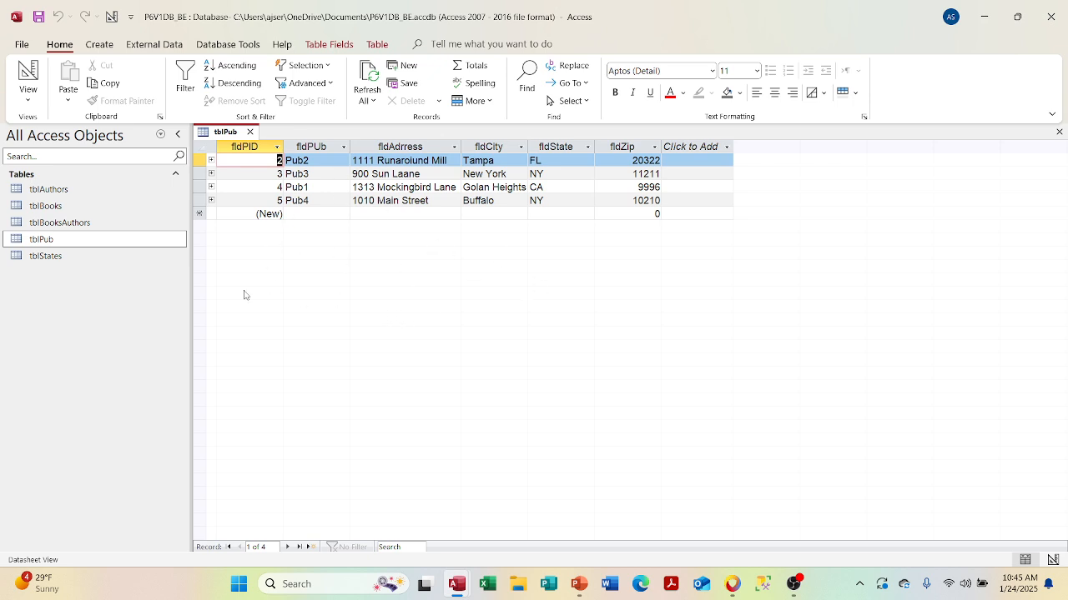
- Expand Pub3's books and their author, collapse them again, and return to P6V1_FE
click(211, 174)
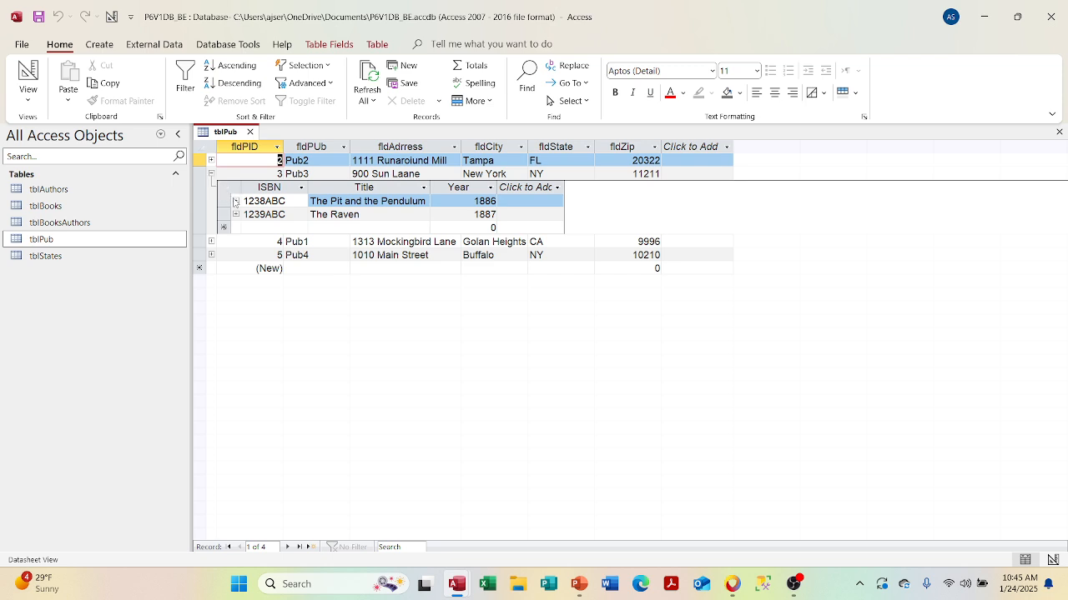
click(236, 202)
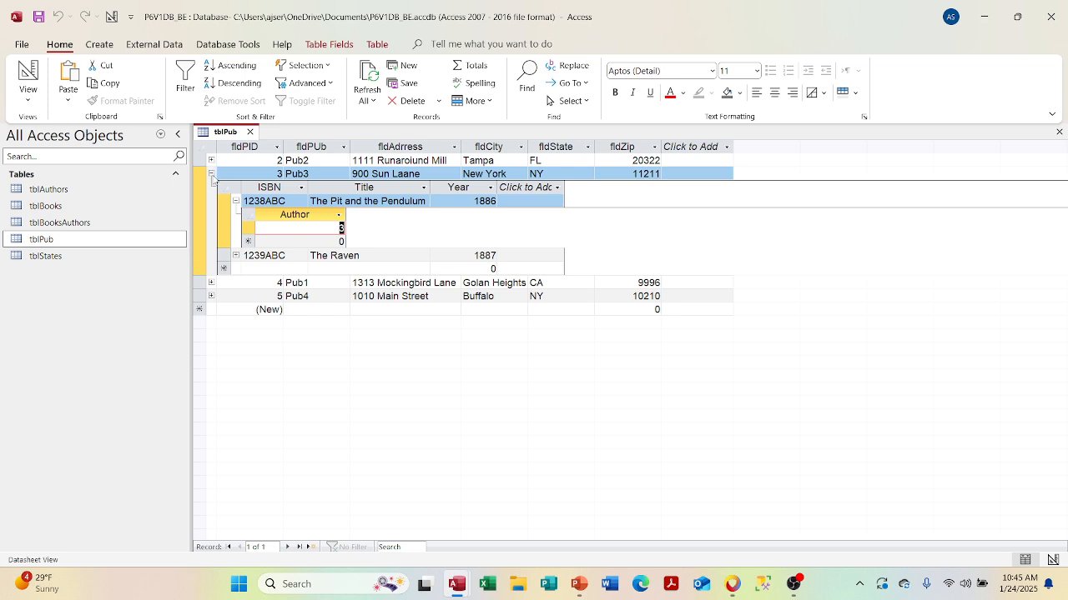
click(211, 173)
click(211, 174)
click(211, 174)
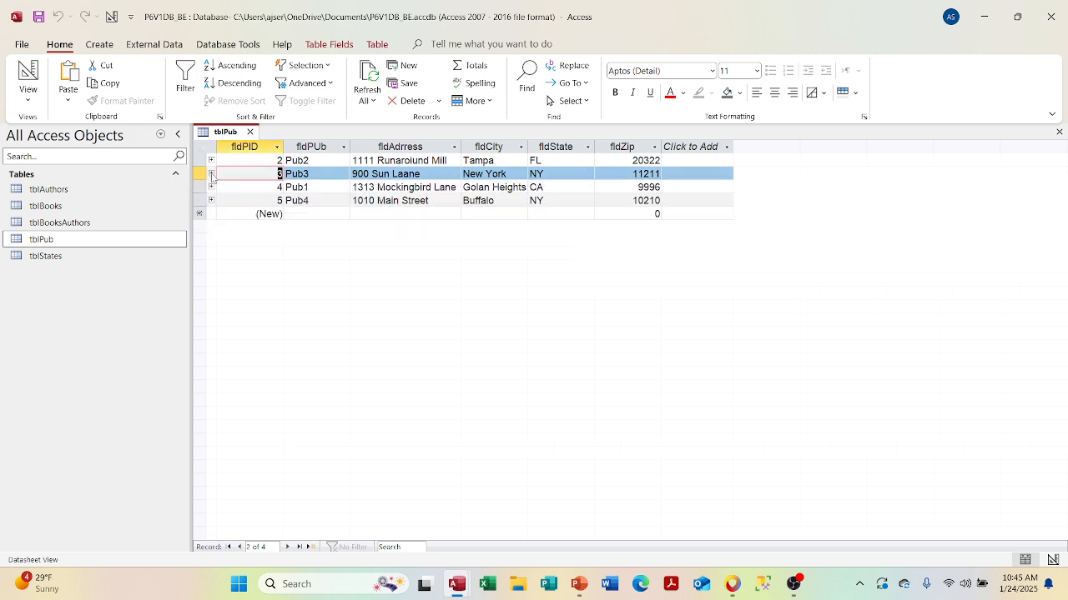
mouse_move(450, 588)
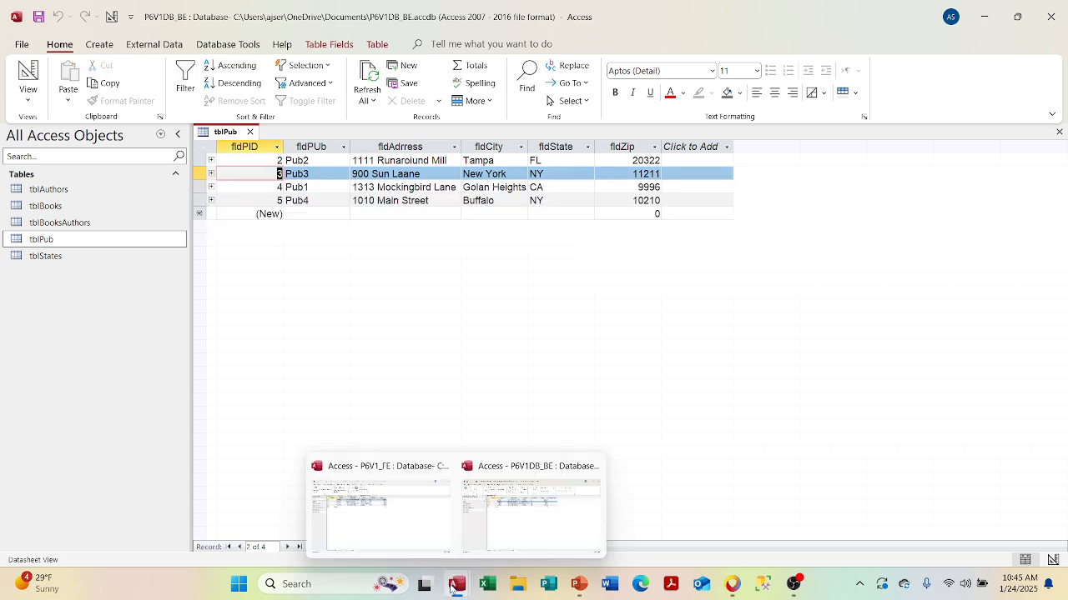
click(383, 523)
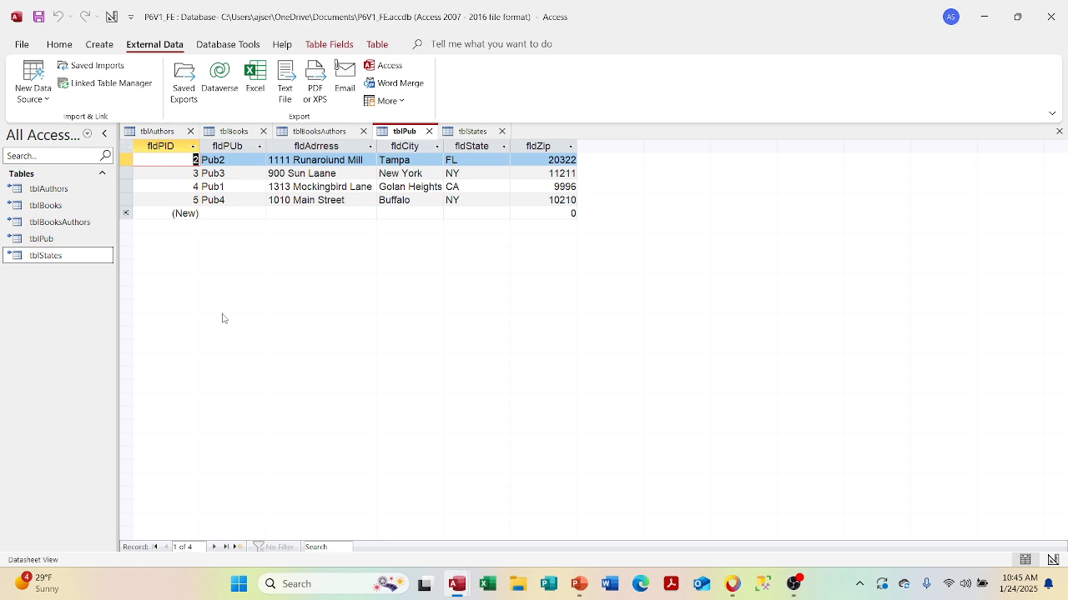
- Review the tblBooksAuthors and tblBooks datasheets, expanding then hiding book 1235ABC's author
click(307, 133)
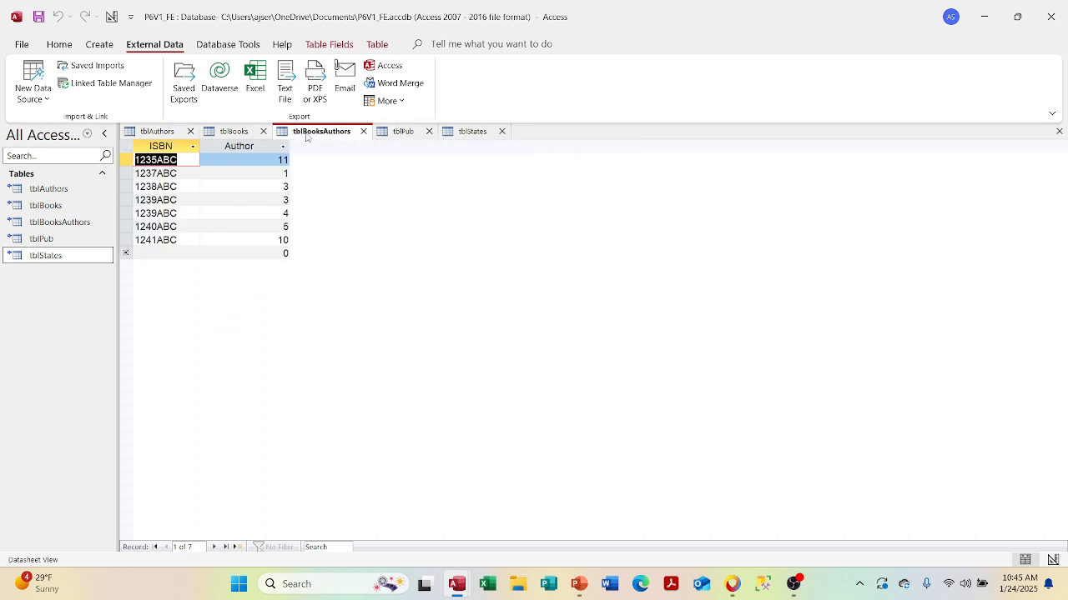
click(237, 133)
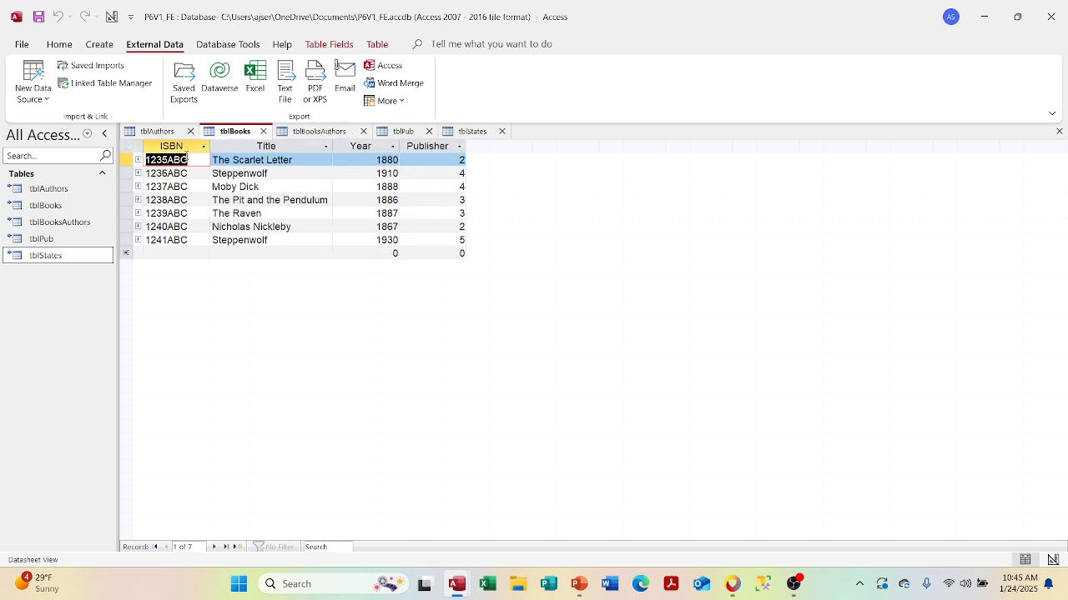
click(137, 160)
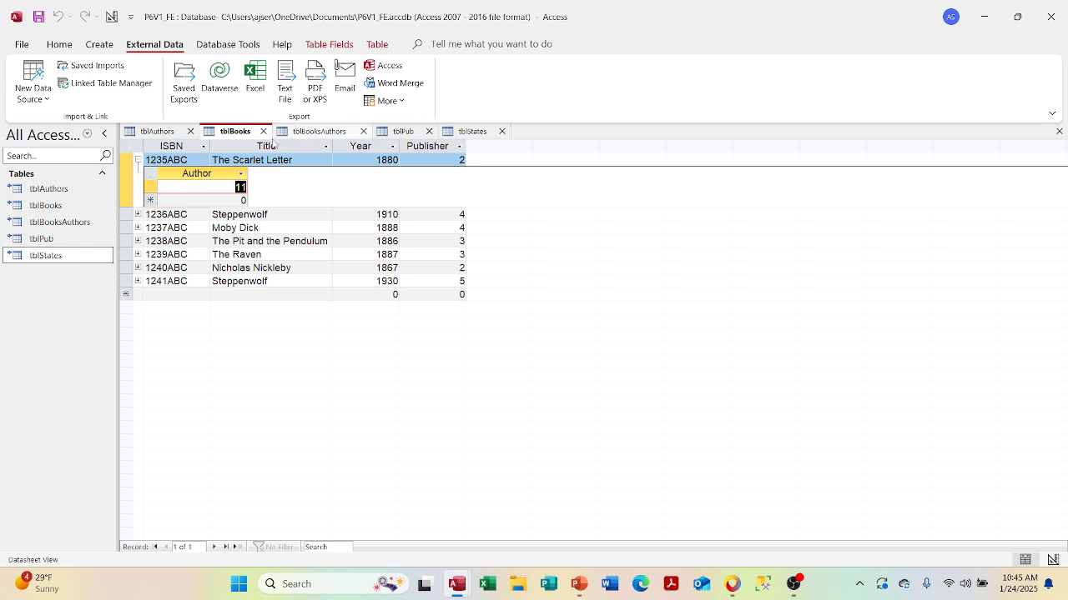
click(137, 159)
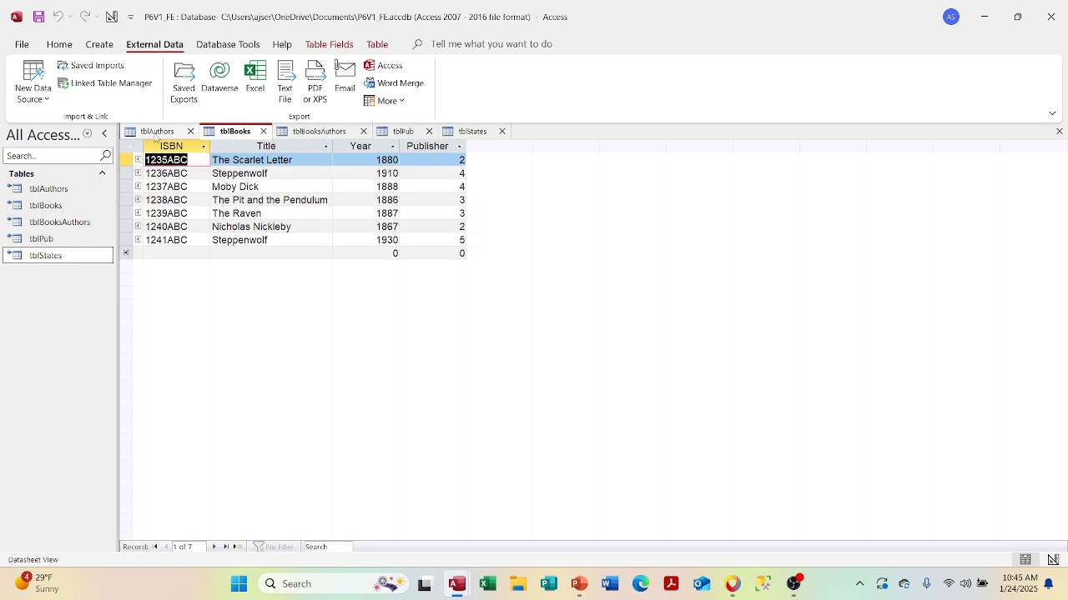
- Switch to tblAuthors, then close the tblAuthors, tblBooks and other open table tabs
click(150, 131)
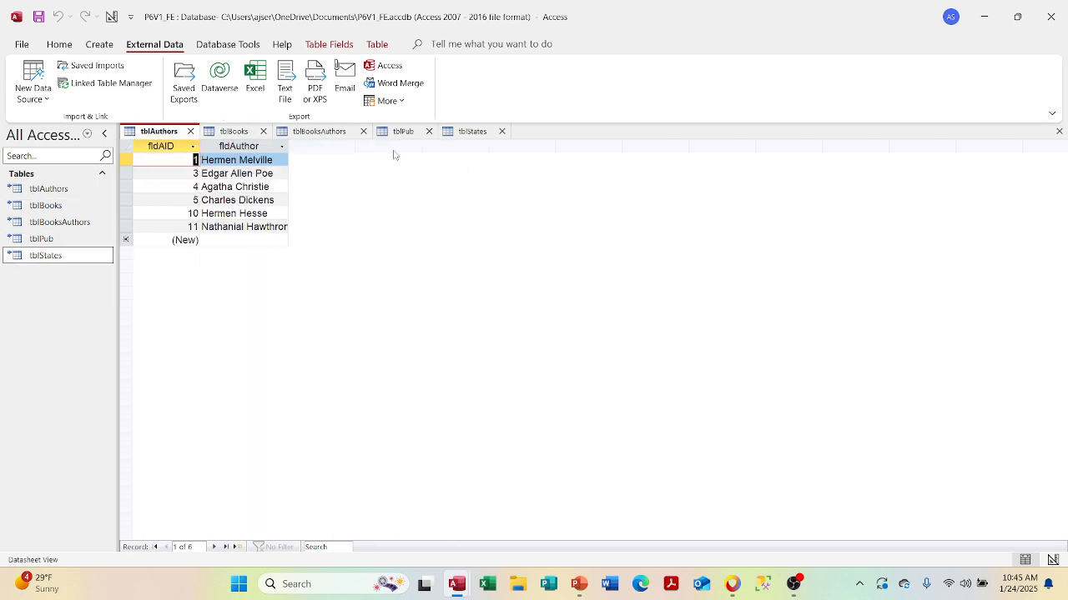
click(1058, 131)
click(1058, 131)
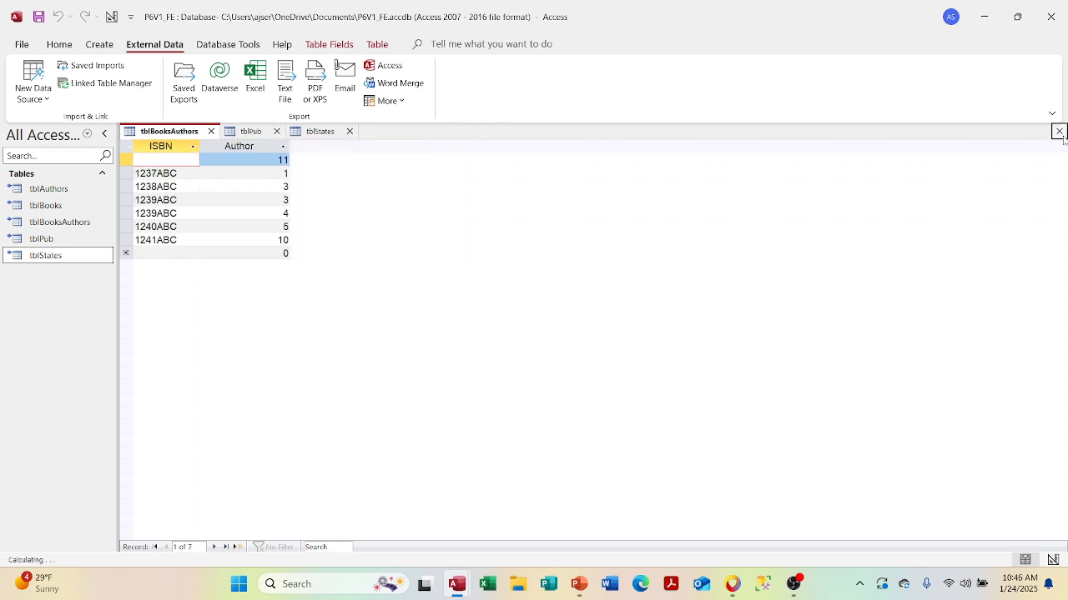
click(1058, 131)
click(1059, 131)
click(1058, 131)
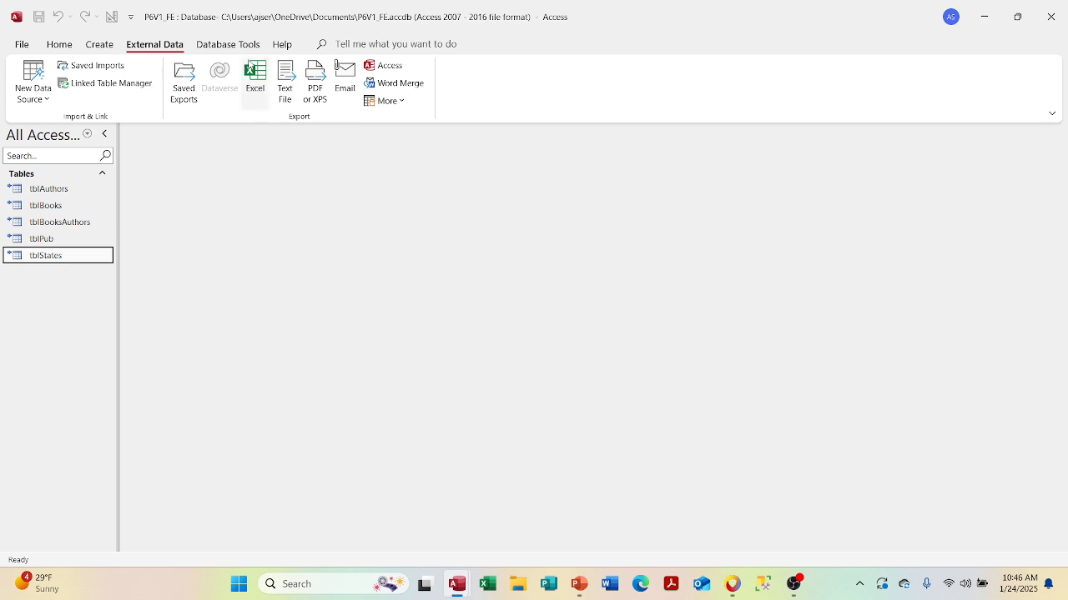
- Open the front end's Relationships diagram and tblPub datasheet, then switch to the P6V1DB_BE window
click(228, 44)
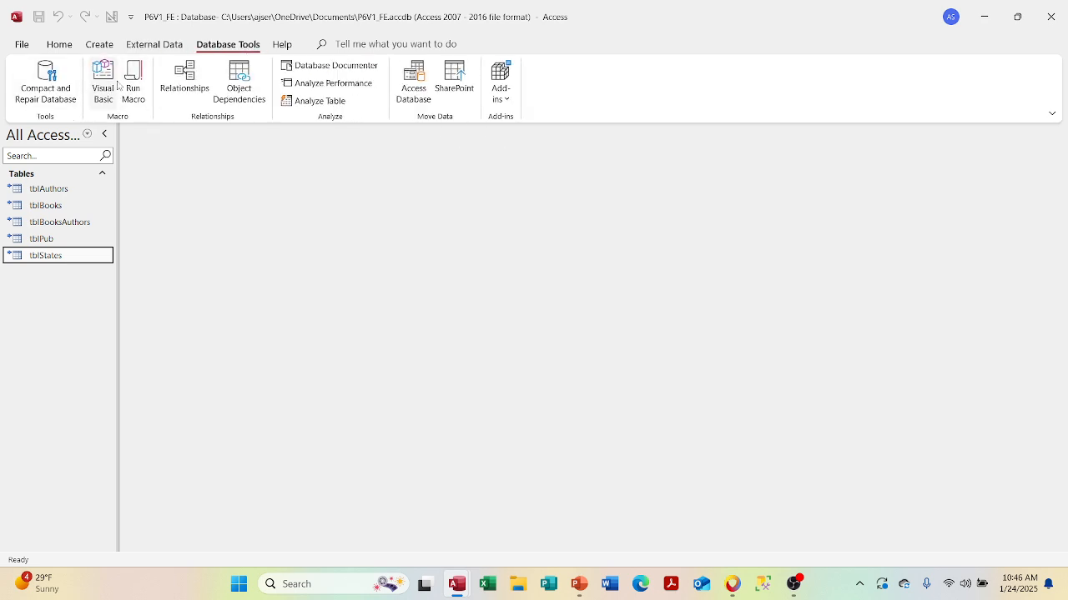
click(185, 77)
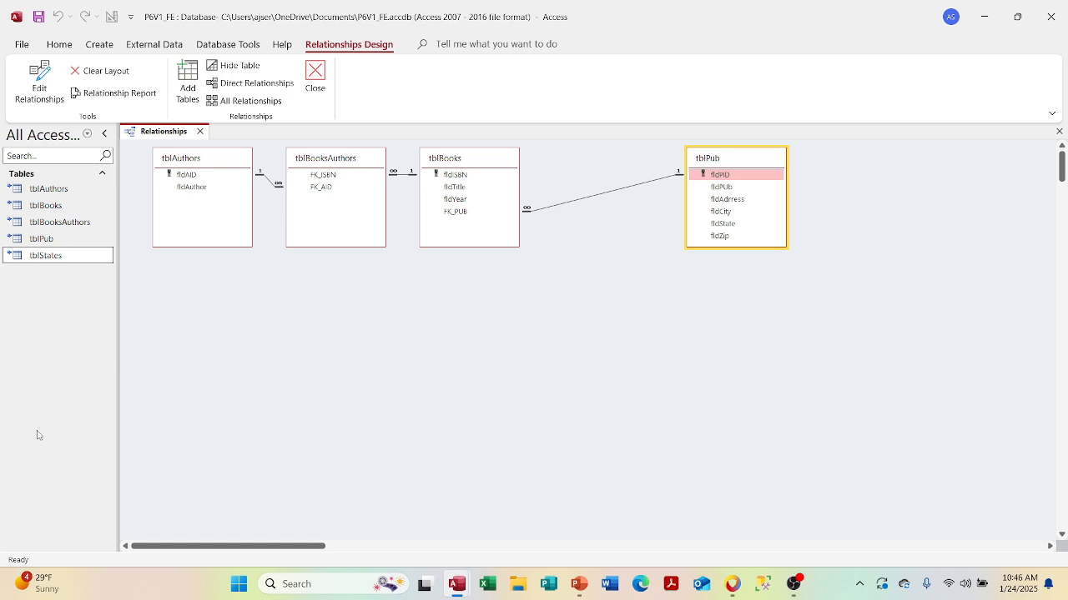
double_click(42, 240)
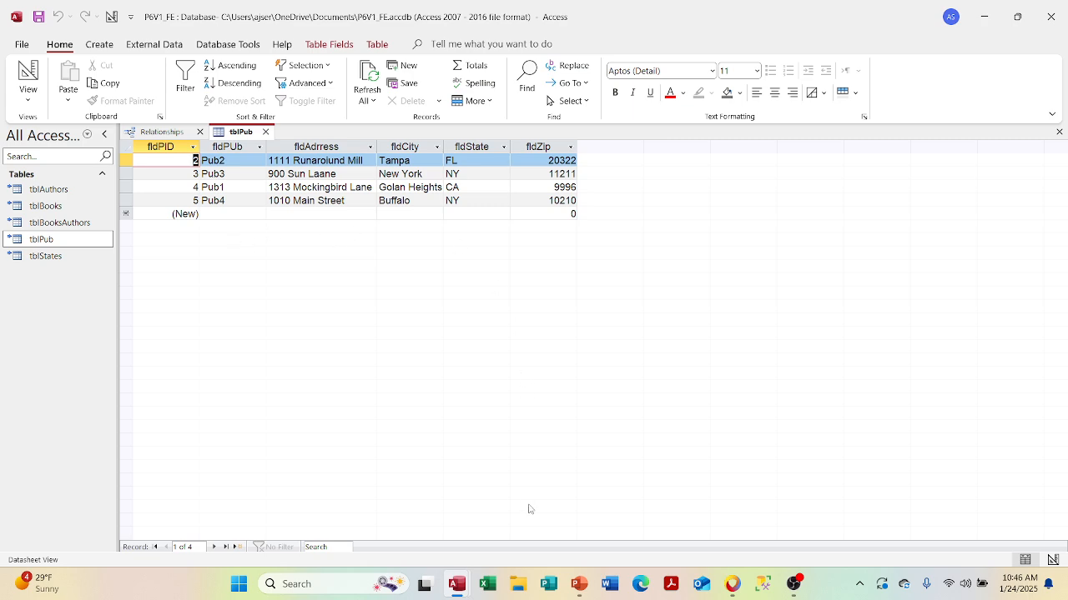
mouse_move(471, 572)
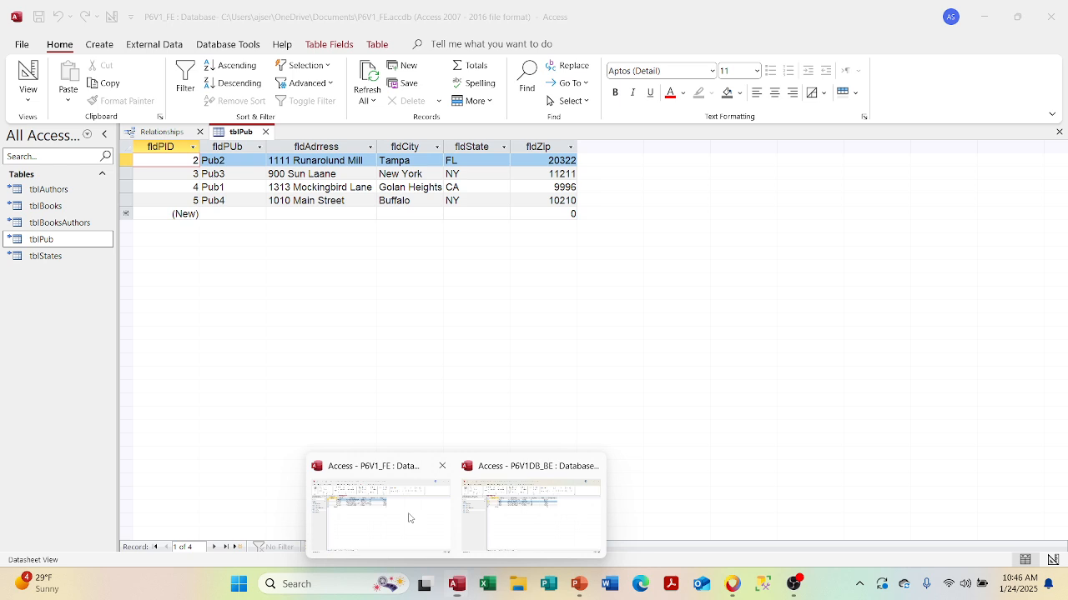
click(489, 543)
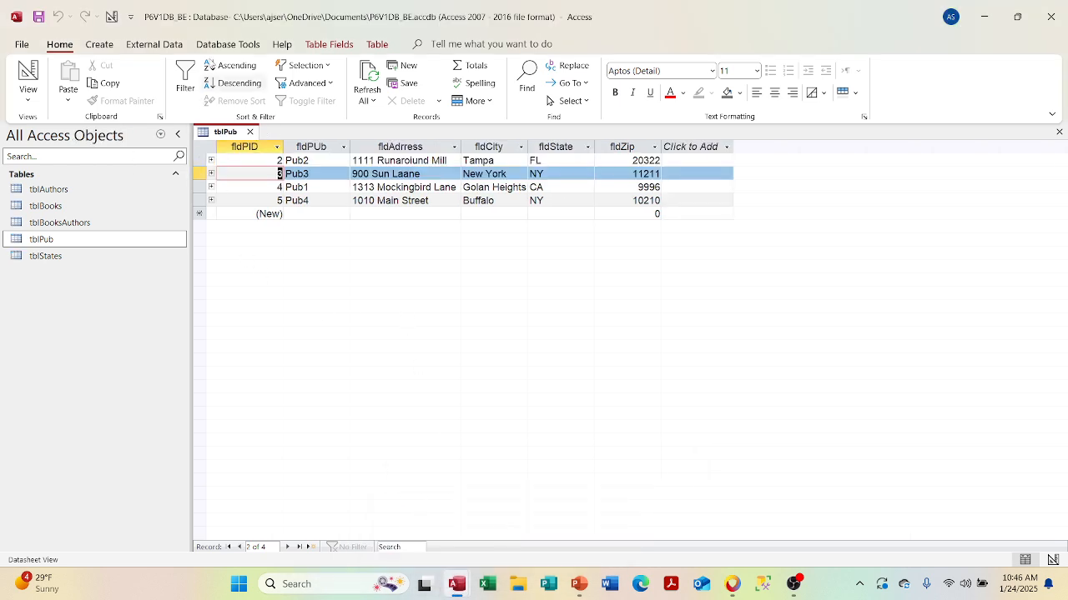
- Open the back end's Relationships diagram, then return to the P6V1_FE window
click(227, 47)
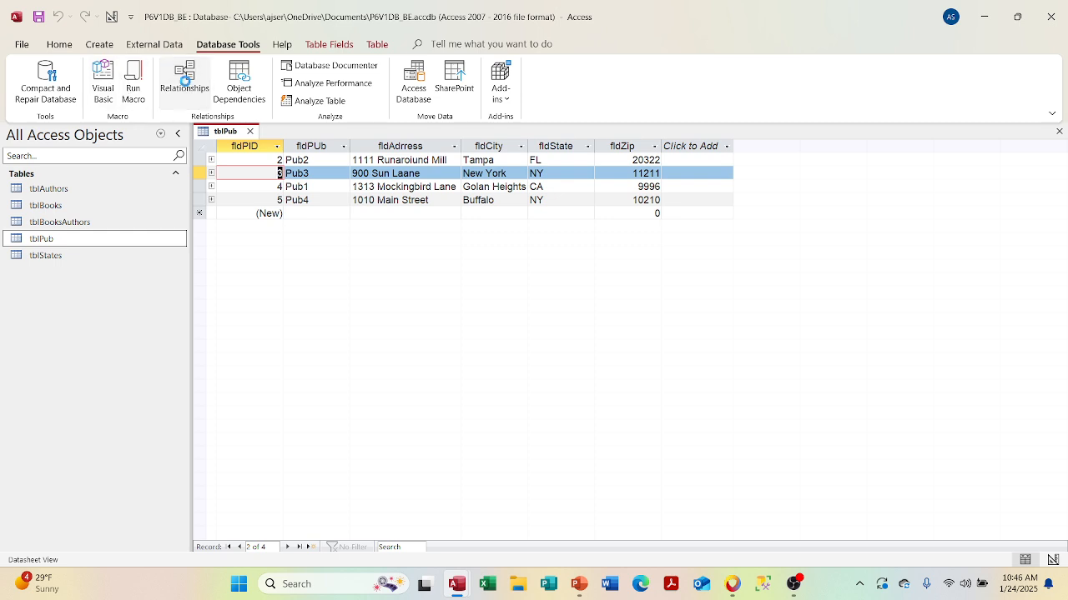
click(184, 79)
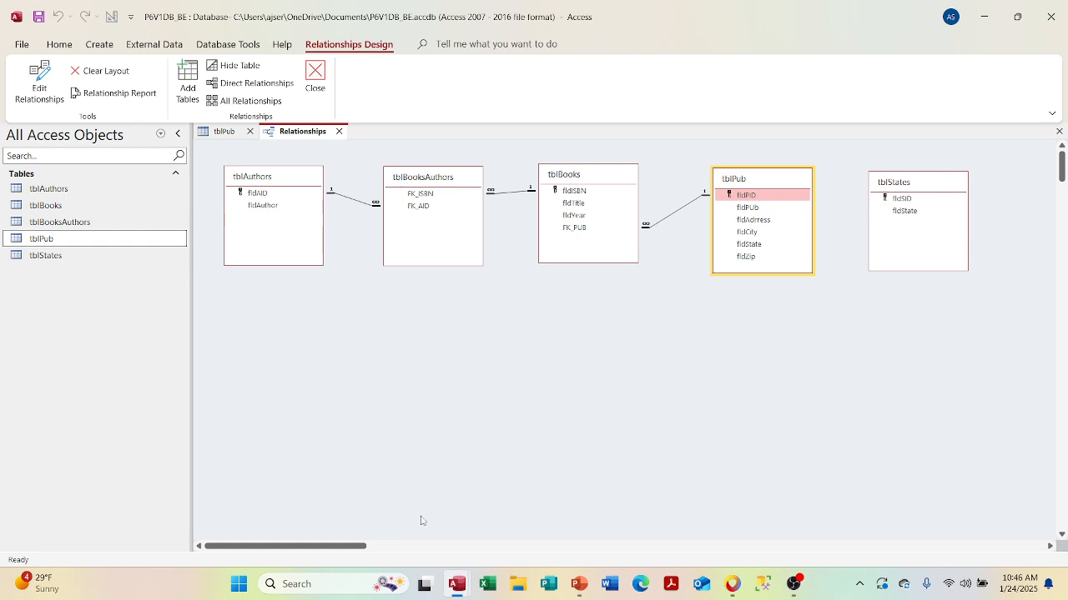
mouse_move(454, 583)
click(397, 526)
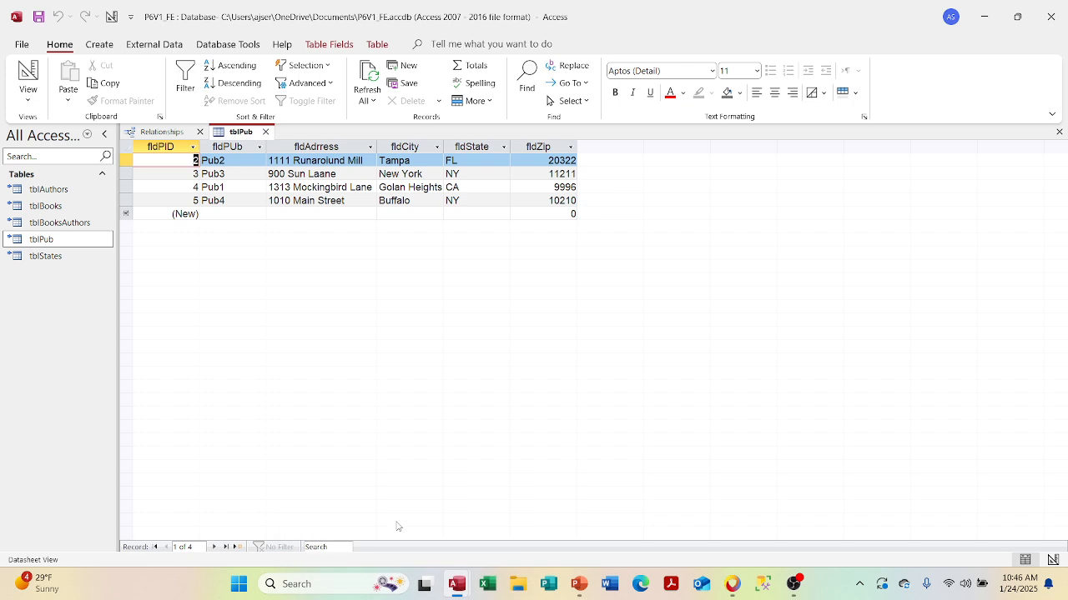
- Nudge tblBooks slightly to the right in the front end's Relationships diagram
right_click(169, 161)
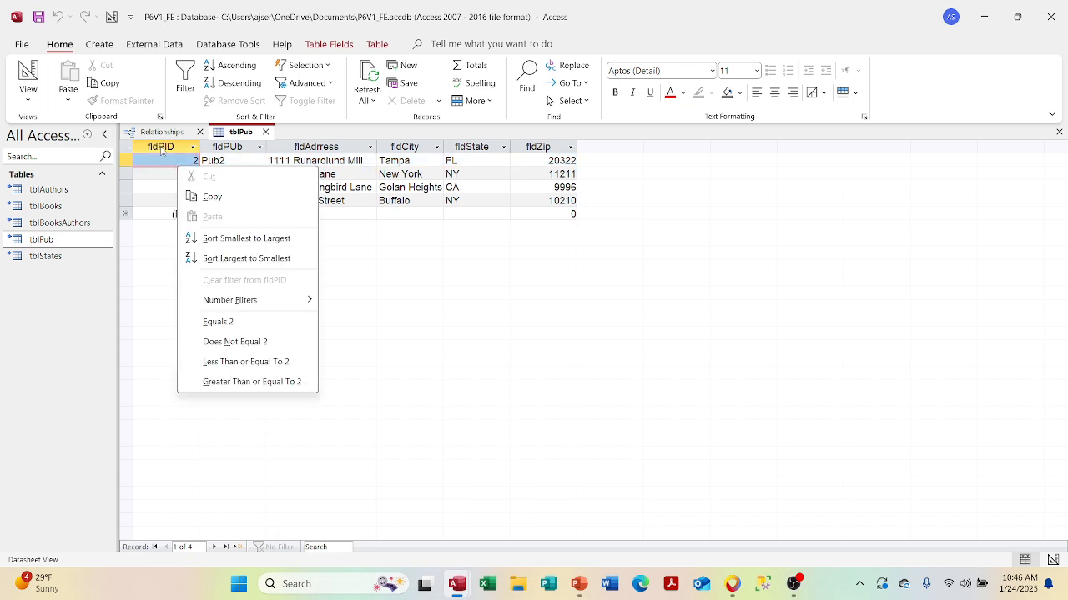
click(159, 132)
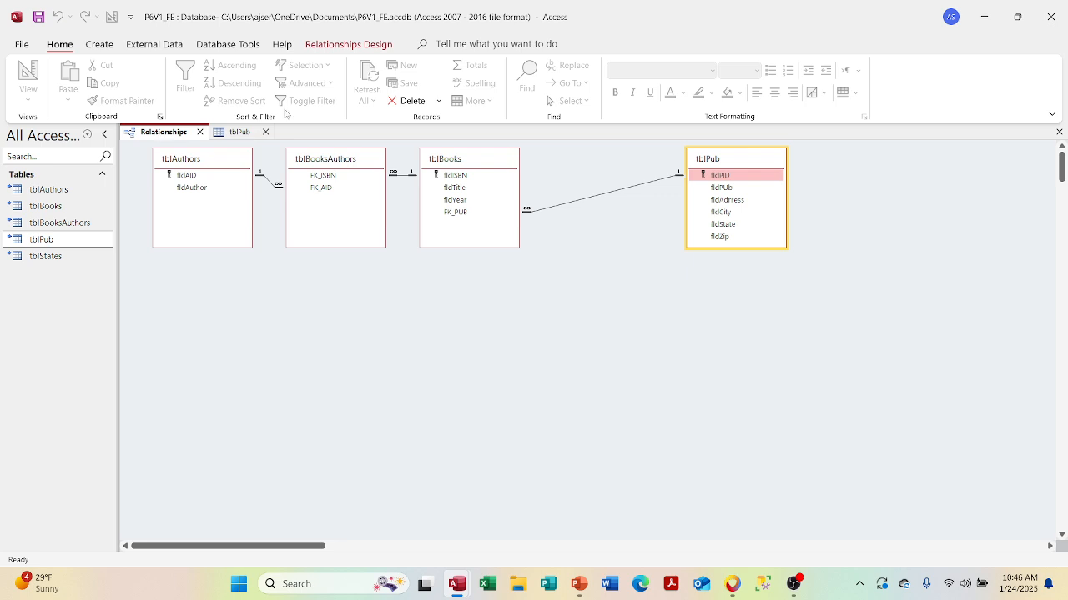
drag(460, 161, 502, 164)
- Save the changed Relationships layout on closing, and return to the P6V1DB_BE window
click(199, 132)
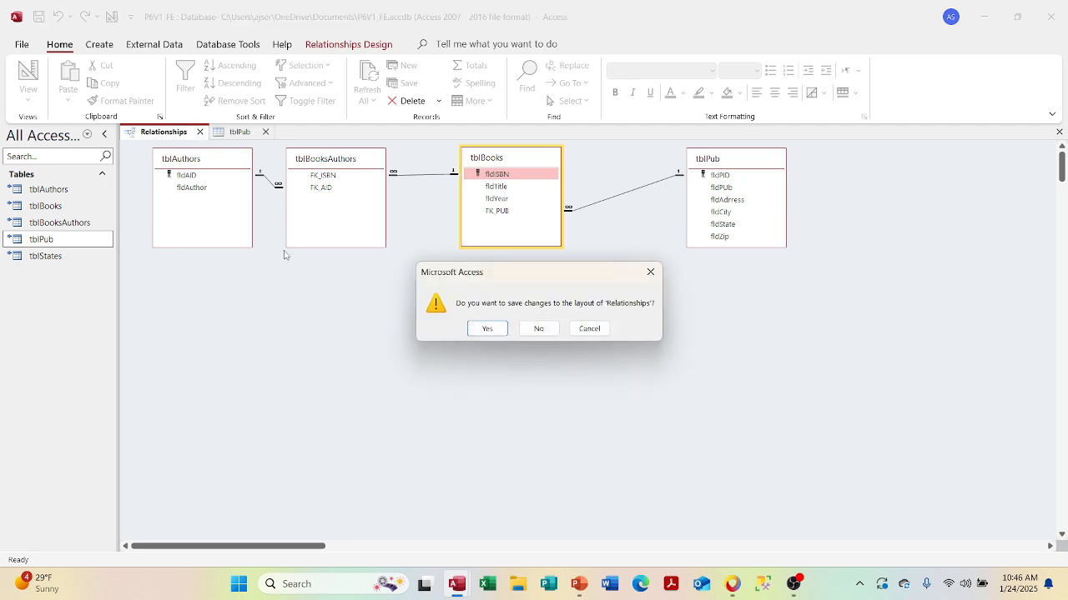
click(488, 328)
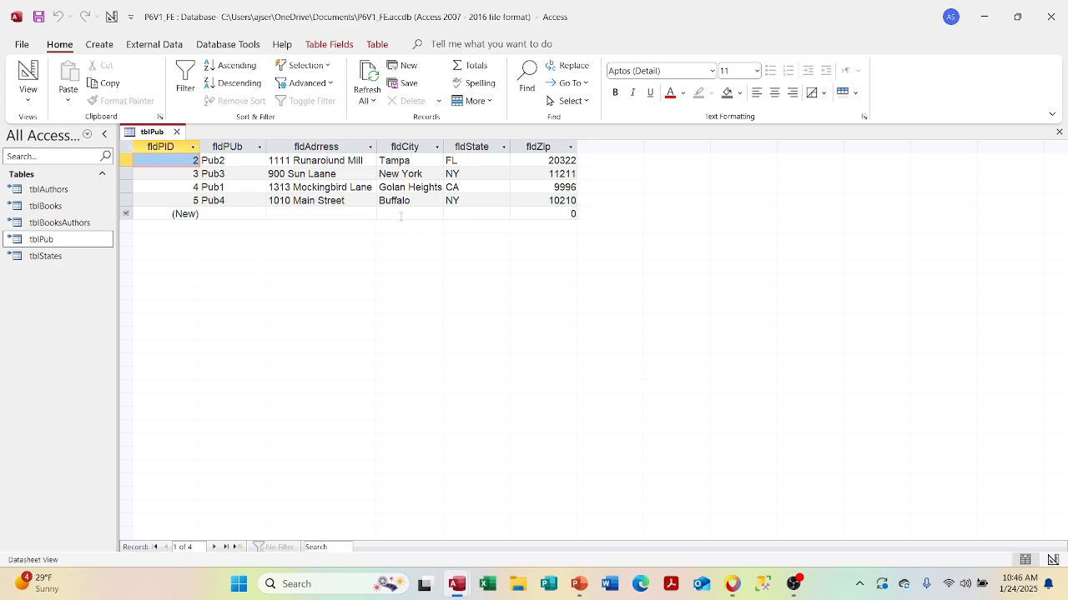
mouse_move(480, 568)
click(499, 536)
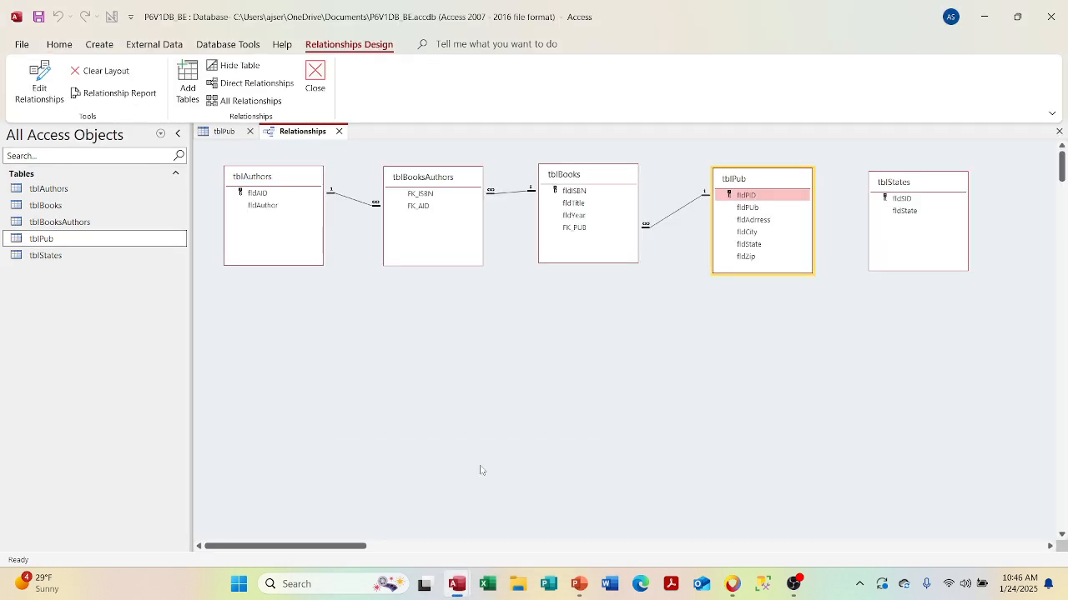
- Close the back-end Relationships tab, briefly expand Pub4's books, then switch to P6V1_FE
click(339, 131)
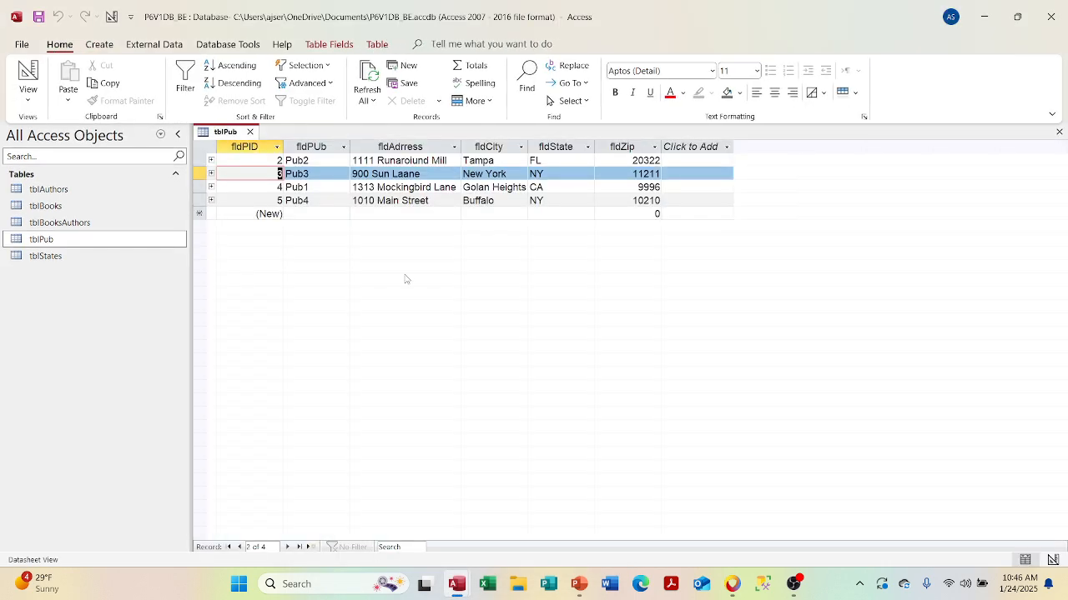
click(211, 201)
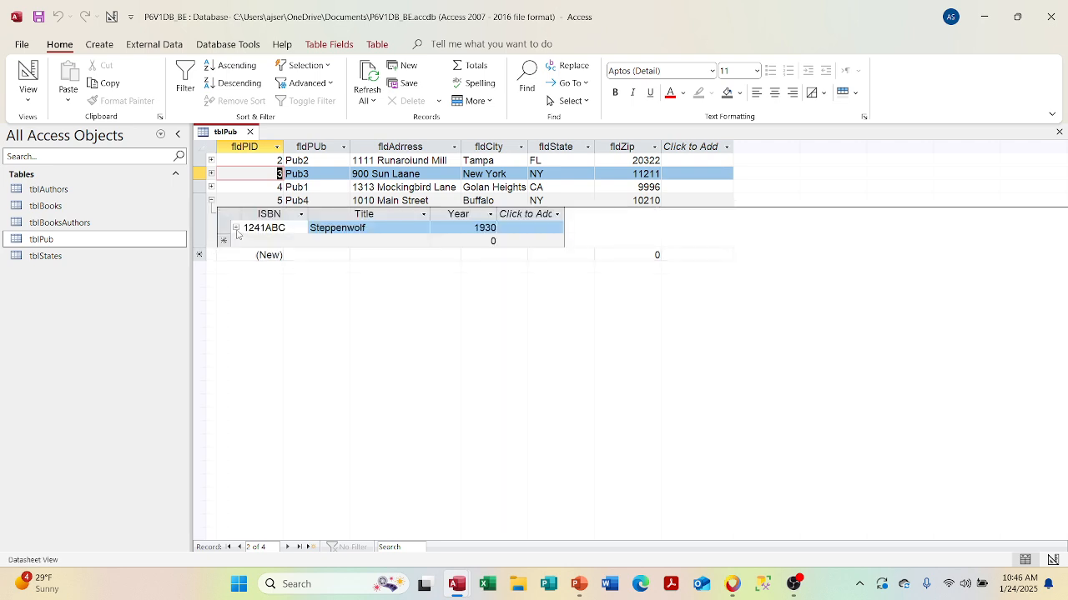
click(235, 228)
click(235, 228)
click(212, 201)
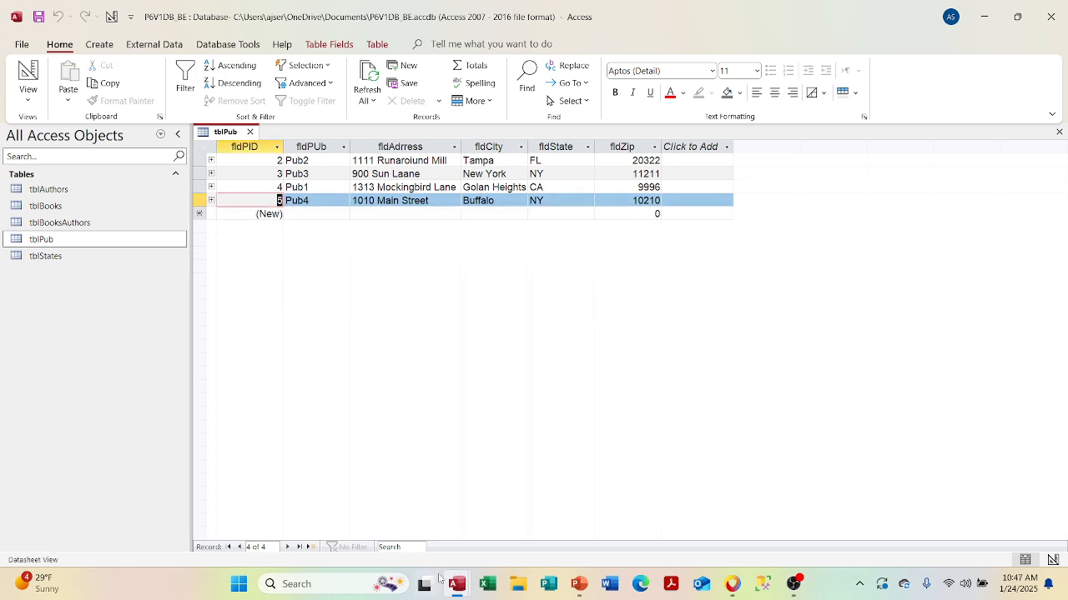
mouse_move(442, 580)
click(425, 525)
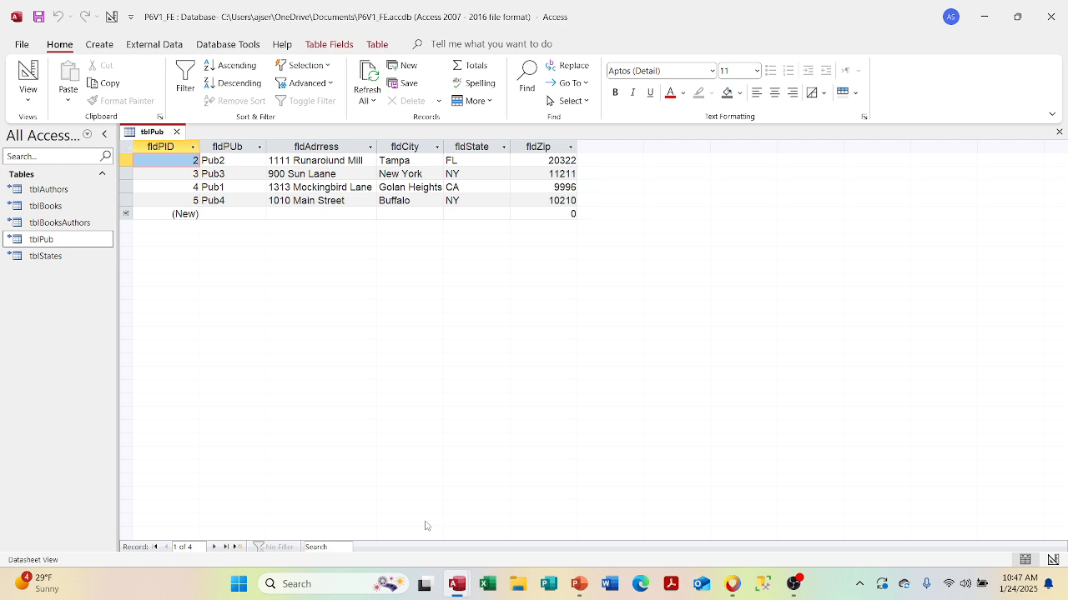
click(176, 133)
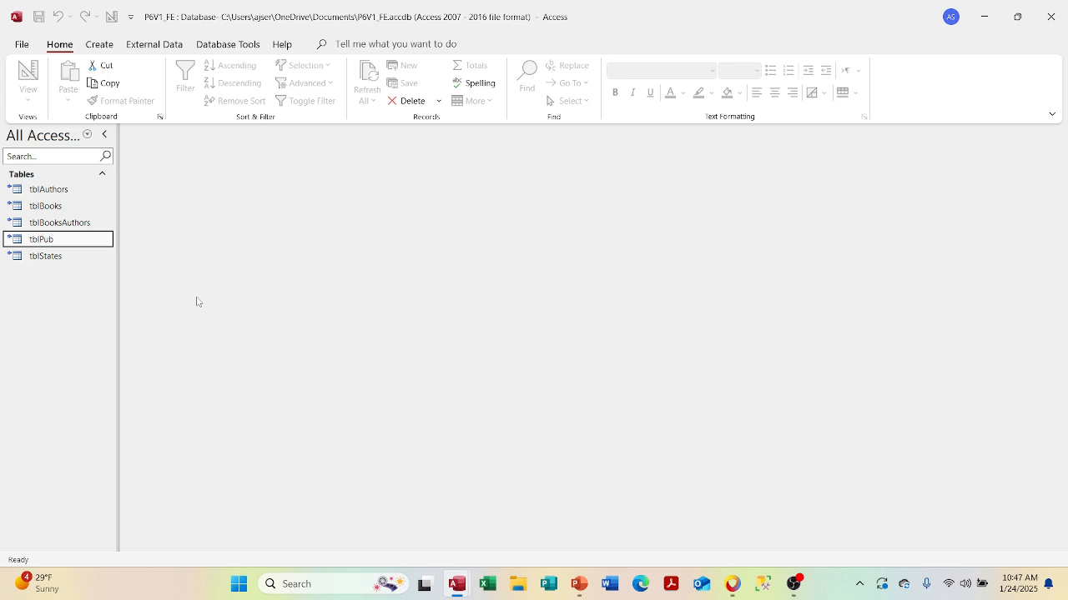
double_click(82, 224)
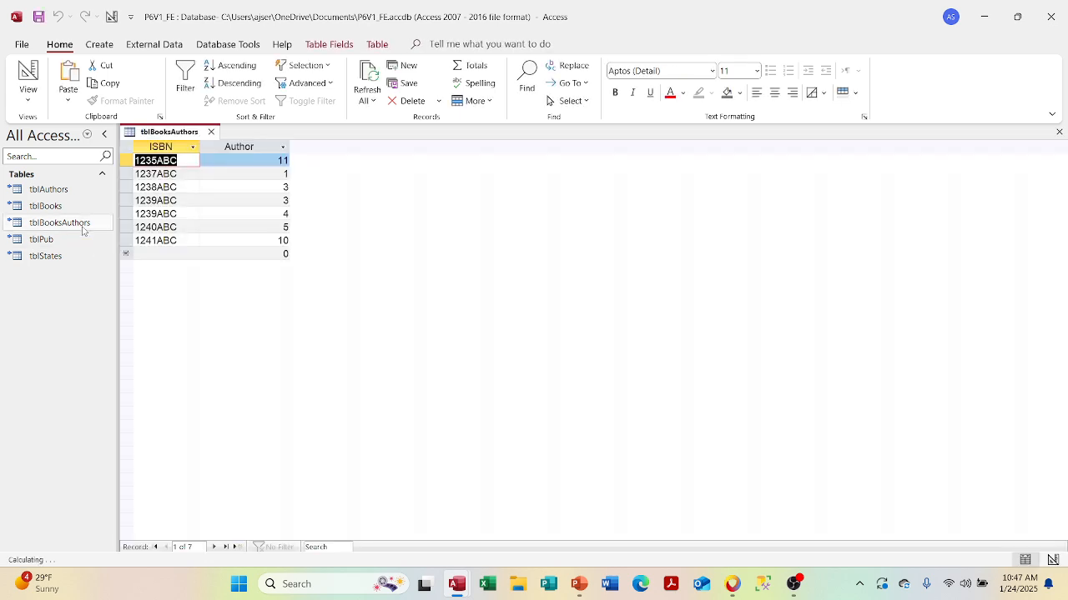
click(210, 132)
double_click(73, 239)
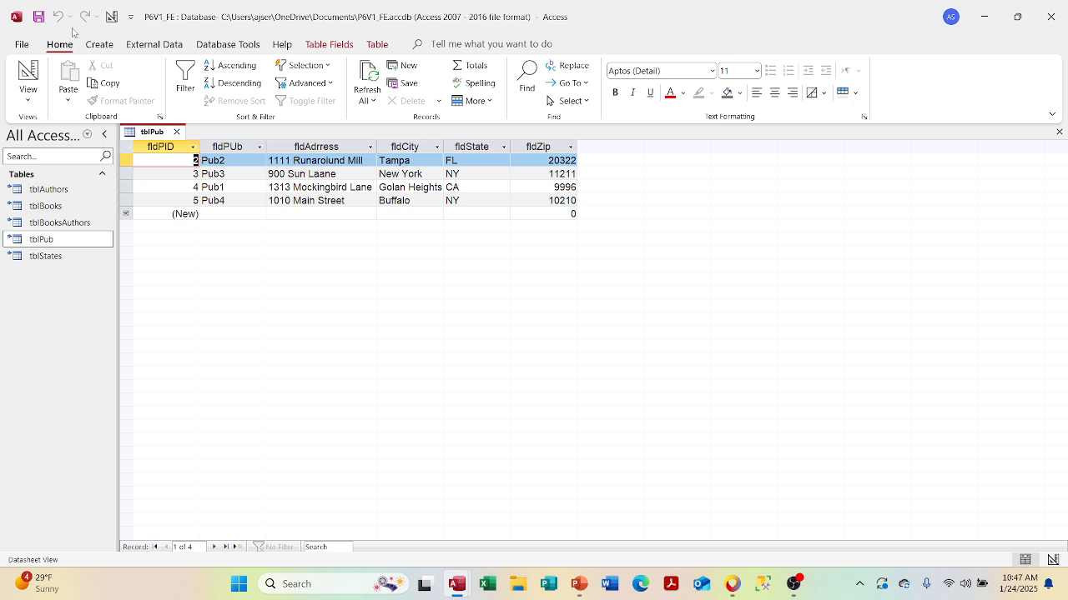
click(227, 44)
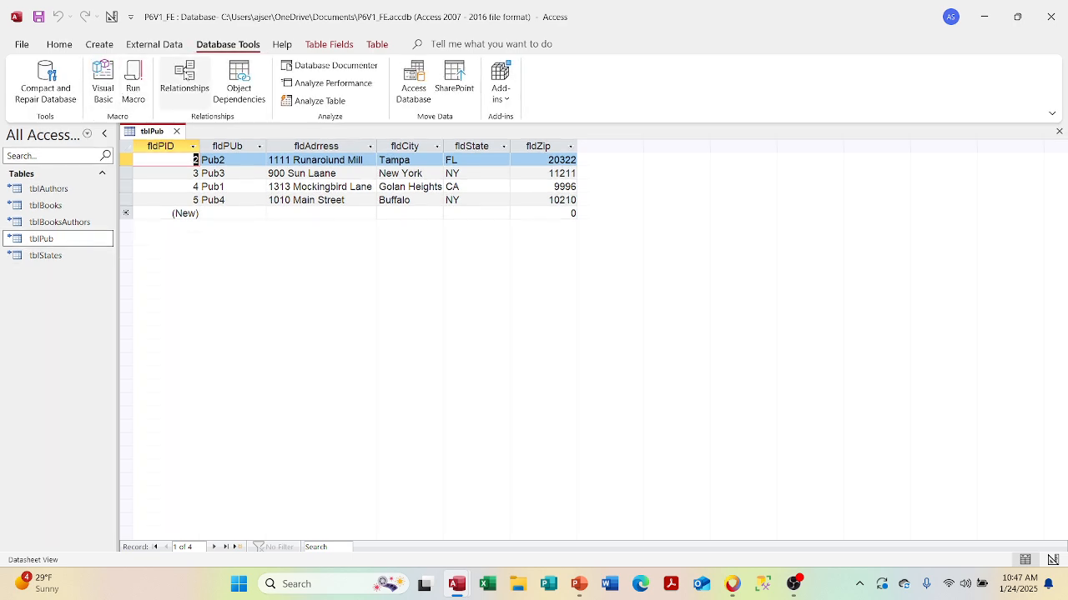
click(185, 79)
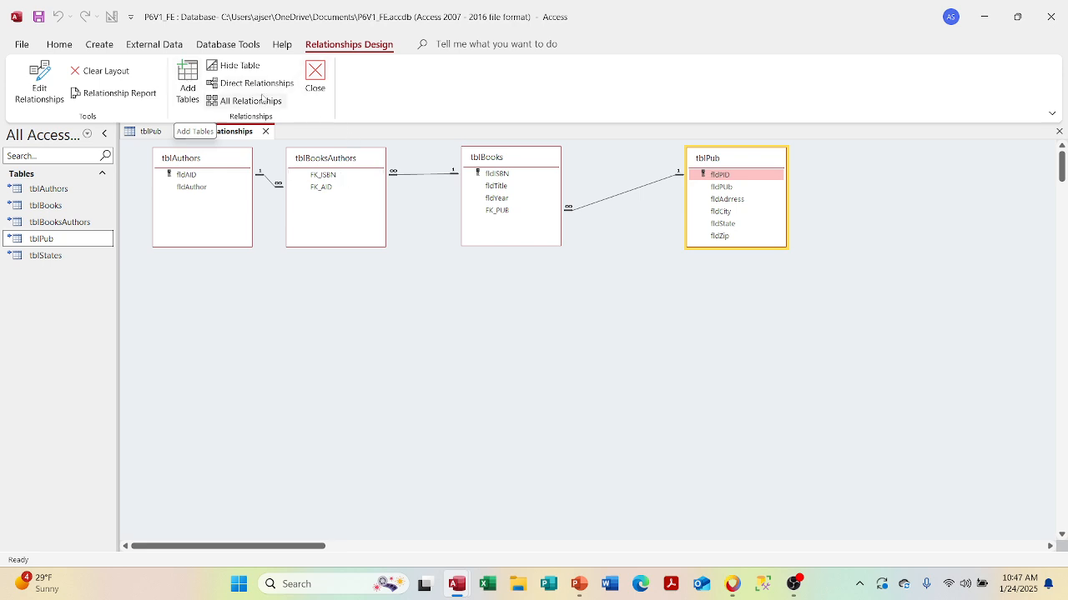
click(266, 132)
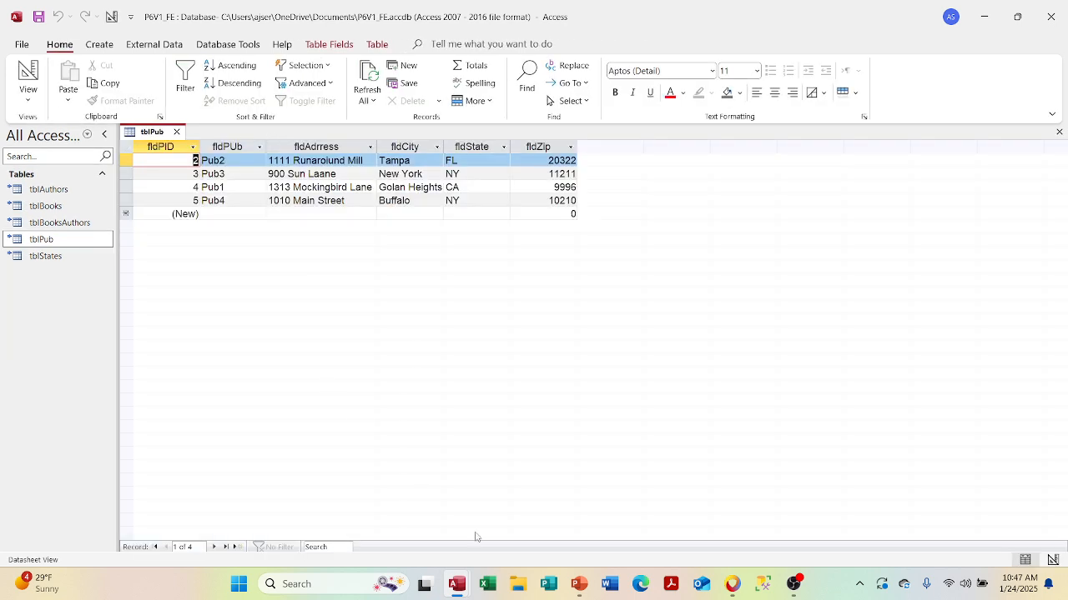
right_click(457, 584)
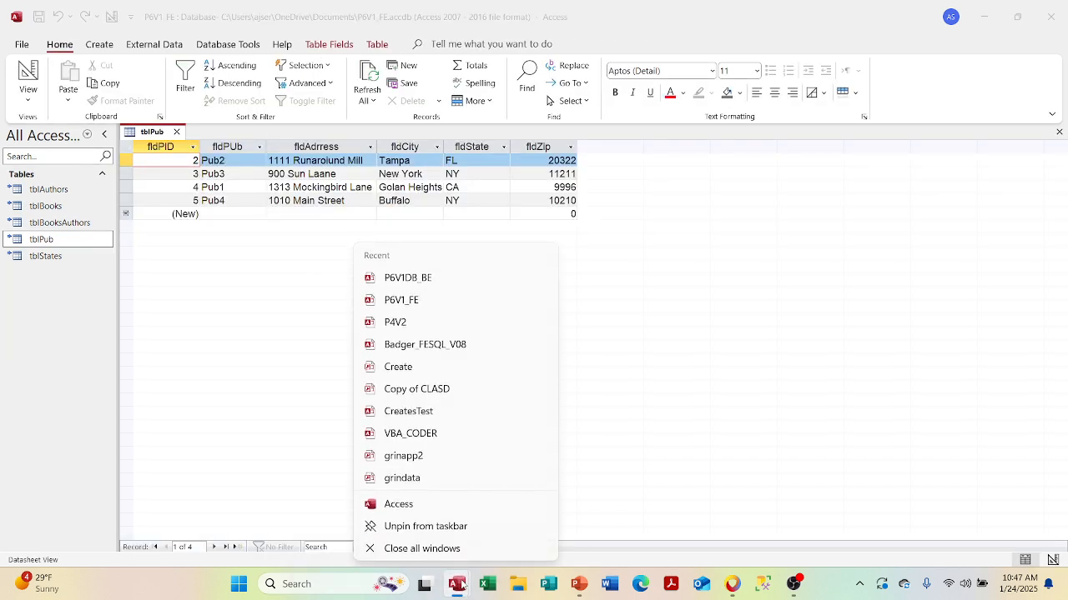
- In the back end, close tblPub and open tblBooks
click(623, 506)
mouse_move(456, 584)
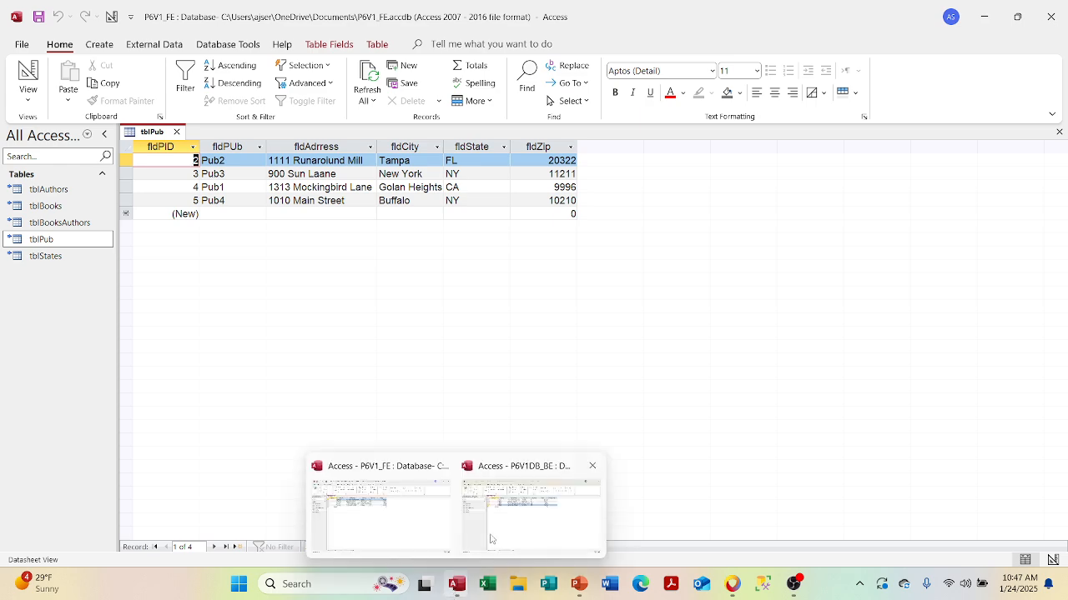
click(494, 534)
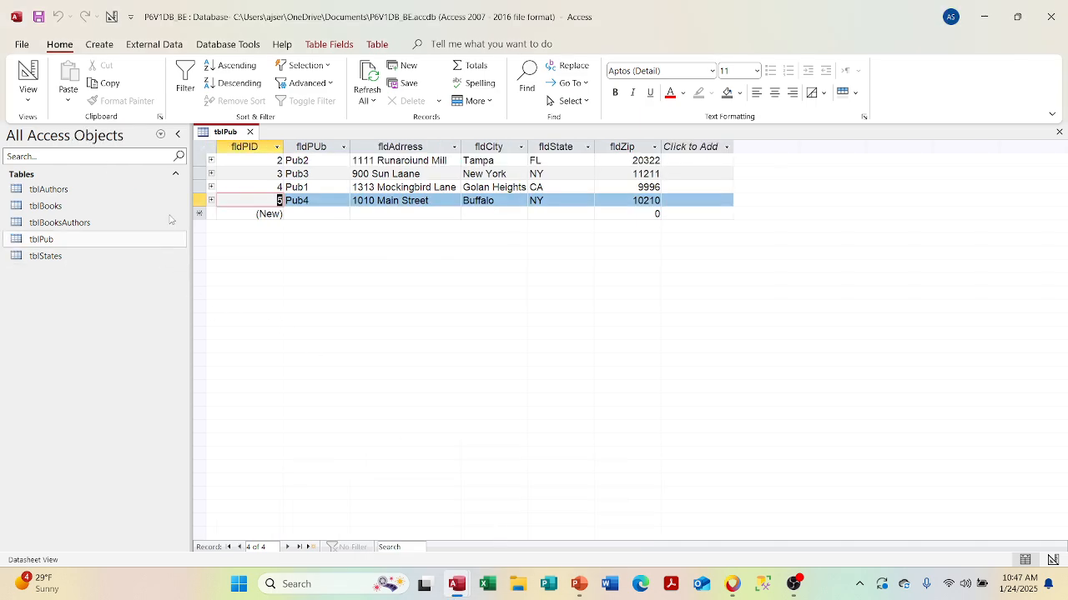
click(249, 132)
double_click(116, 204)
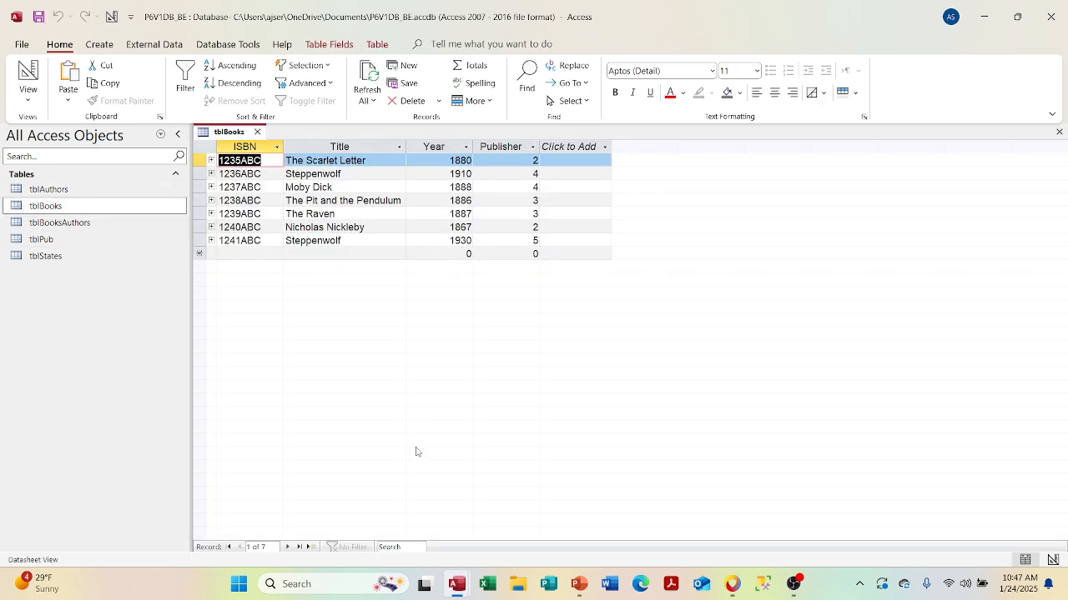
- In the front end, close tblPub, open and close tblBooks, then open tblBooksAuthors
mouse_move(455, 581)
click(408, 500)
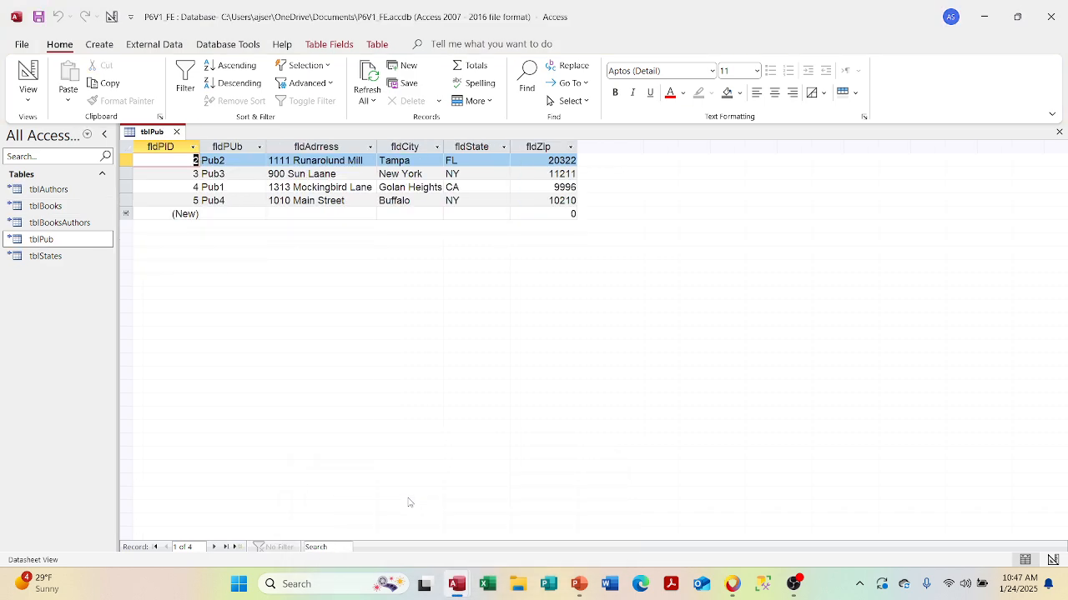
click(177, 132)
double_click(79, 211)
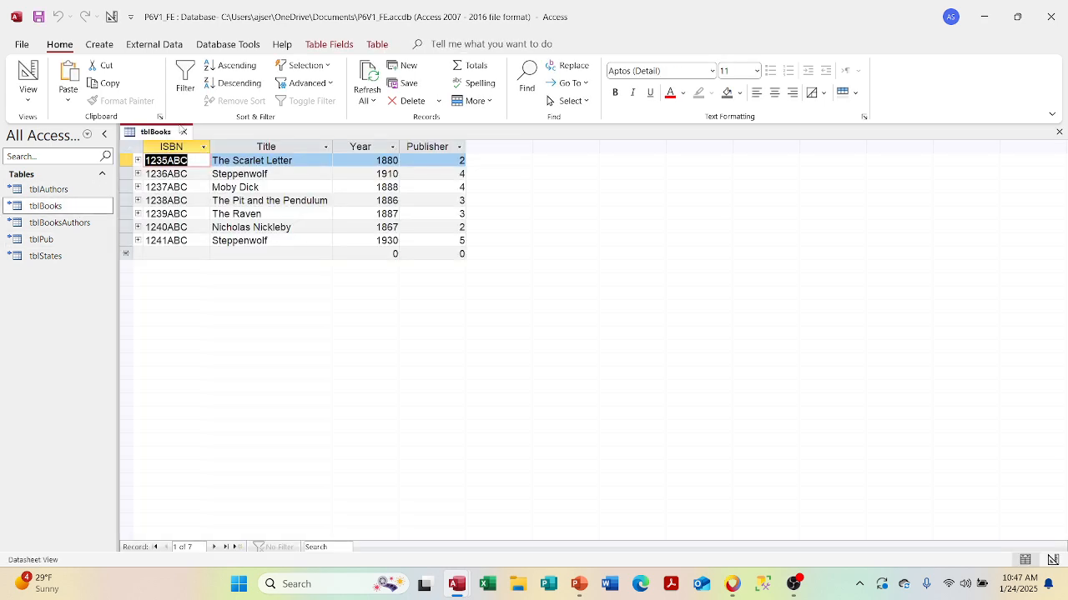
click(182, 131)
click(79, 225)
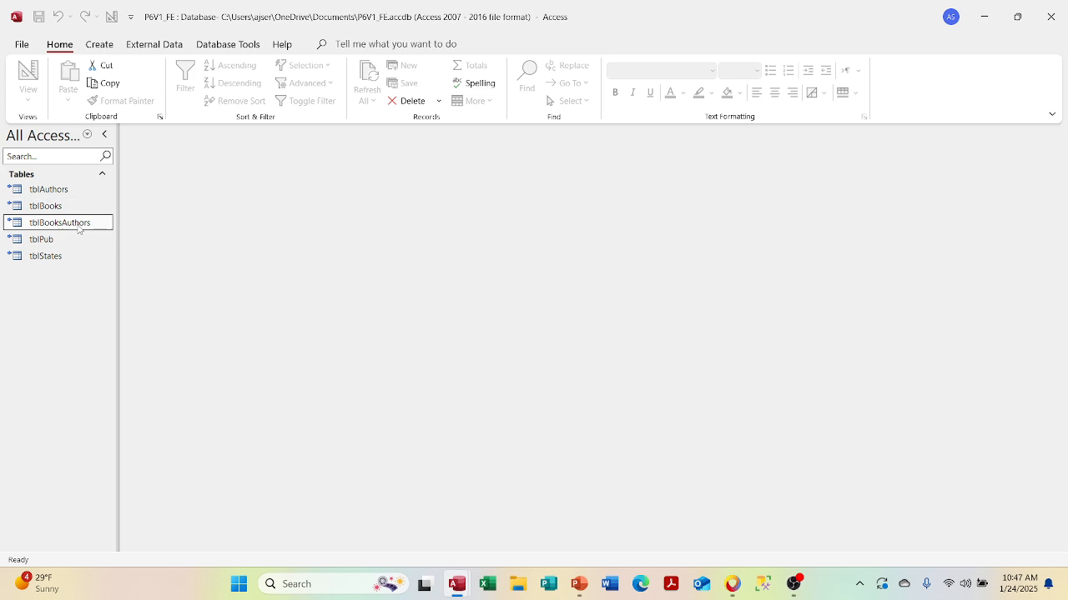
double_click(79, 225)
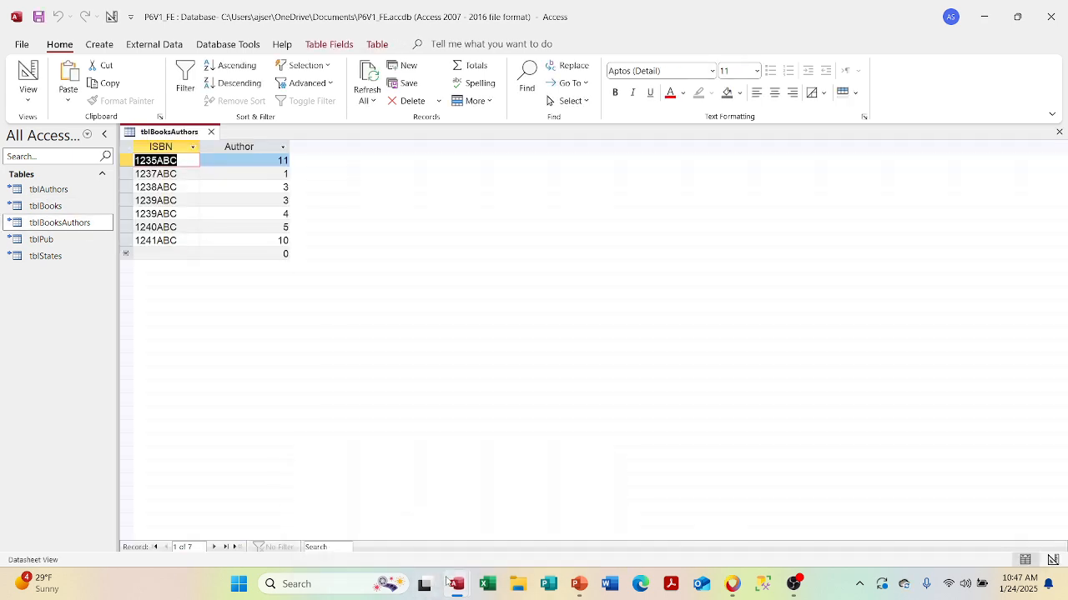
- In the back end, close tblBooks and open tblBooksAuthors
click(395, 520)
mouse_move(457, 586)
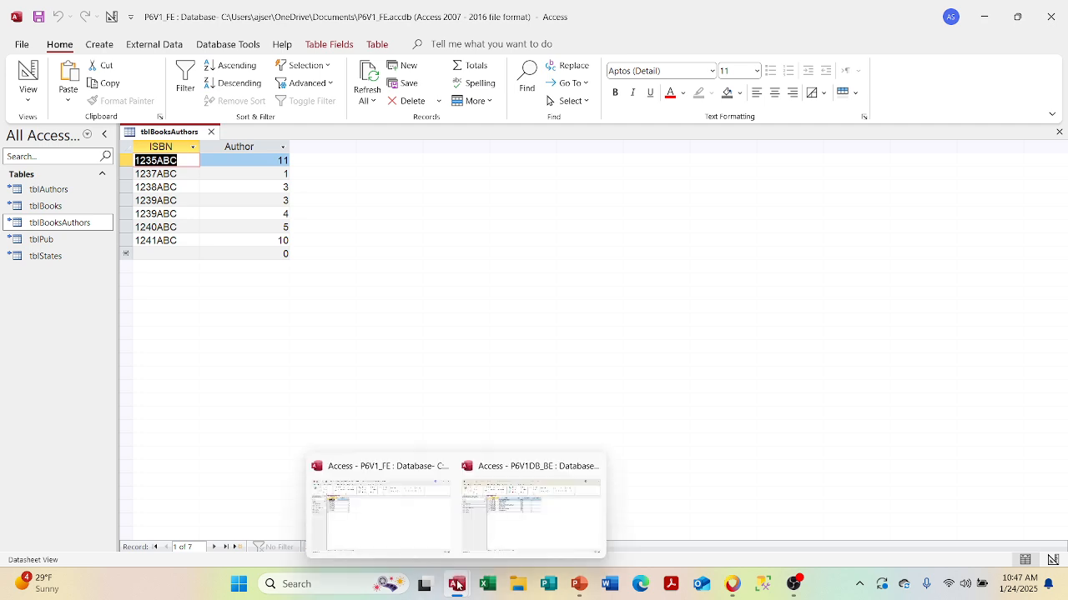
click(502, 519)
click(231, 255)
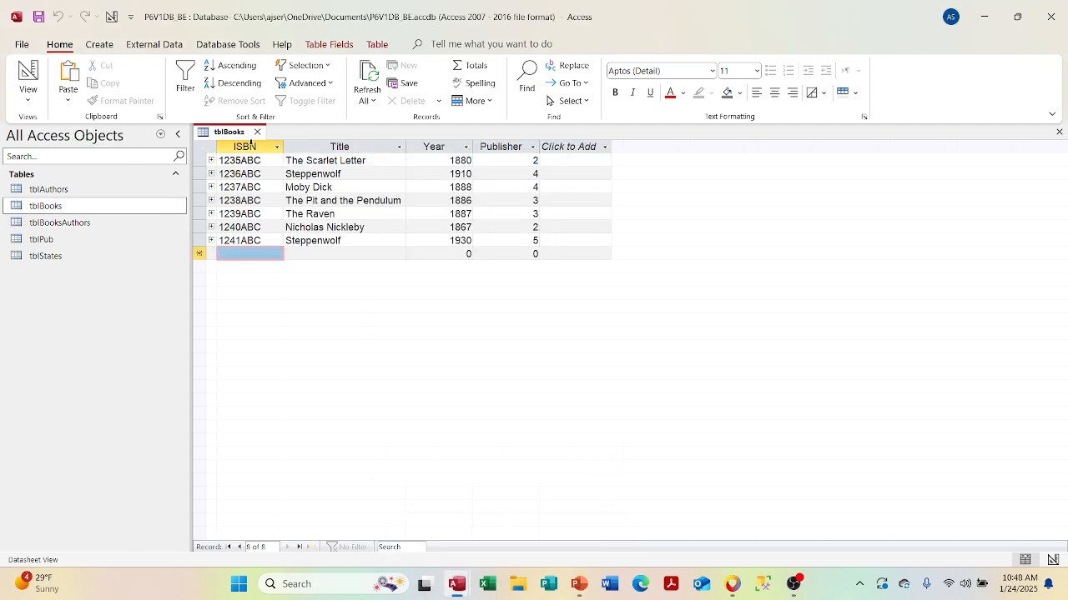
click(257, 131)
double_click(140, 223)
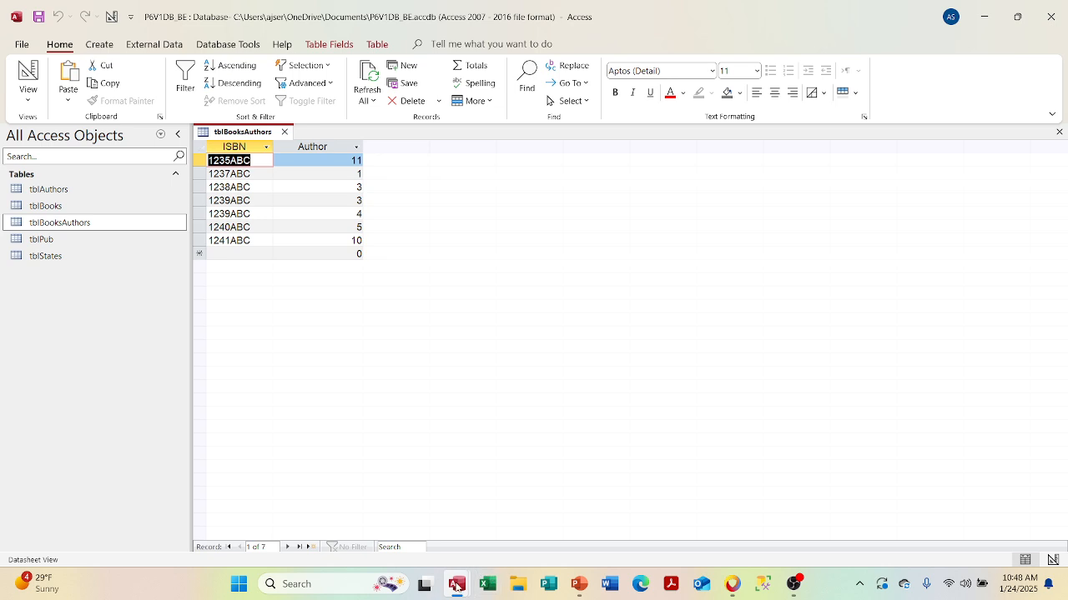
- Close tblBooksAuthors in both the front-end and back-end windows
mouse_move(455, 585)
click(412, 532)
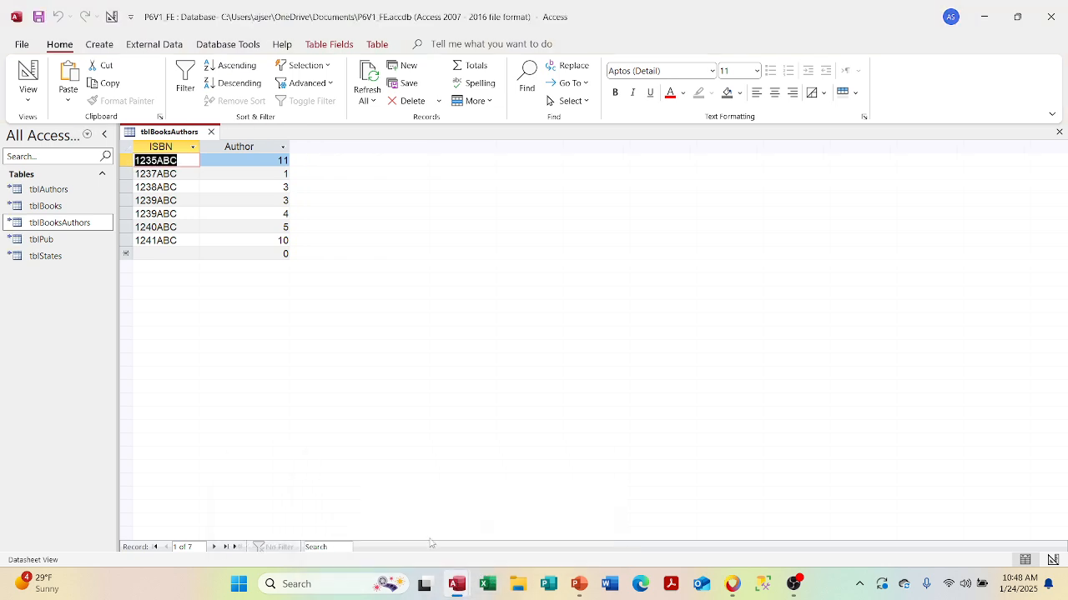
click(211, 132)
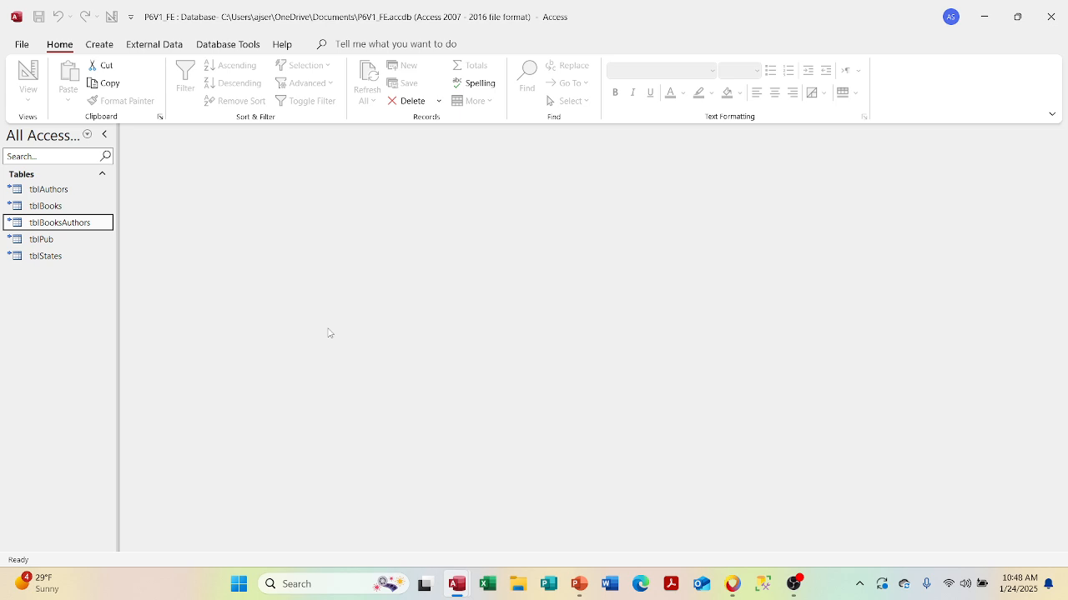
mouse_move(457, 584)
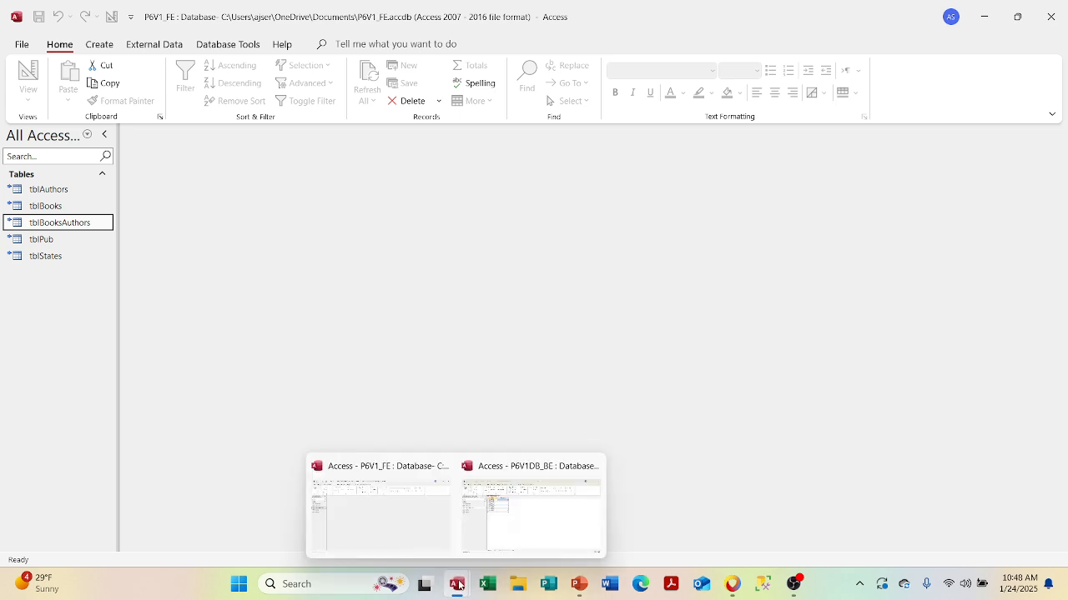
click(488, 528)
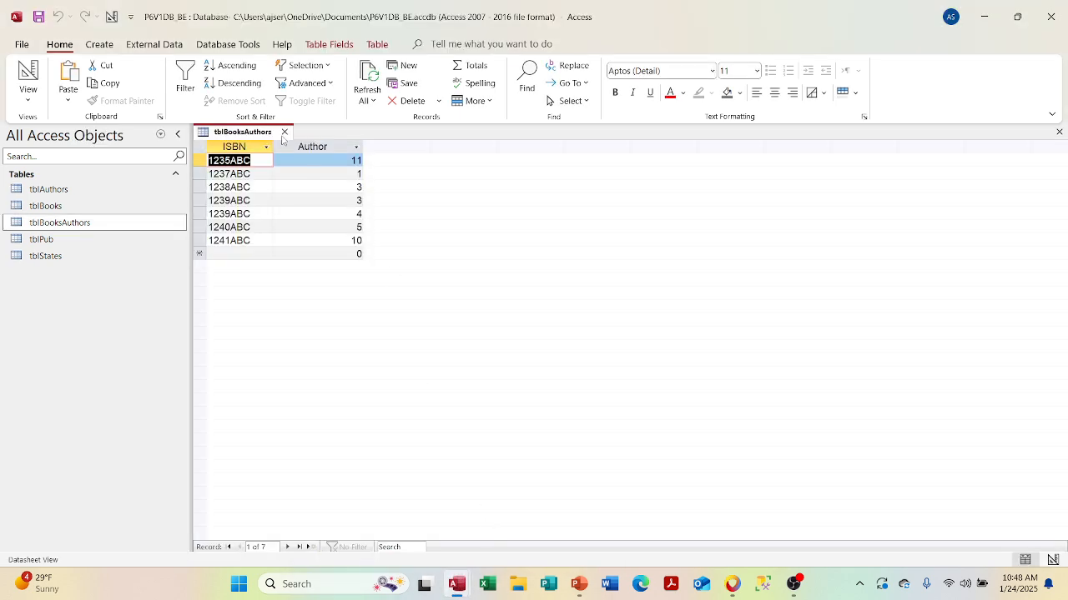
click(284, 133)
- Open and close the back-end tblPub, then return to the front end's table list
mouse_move(469, 590)
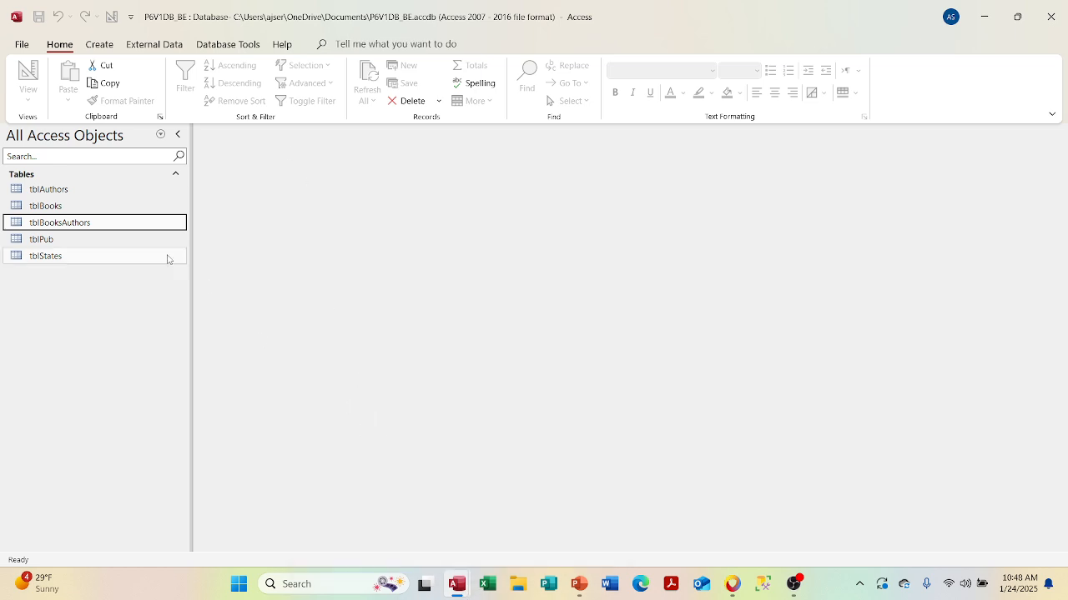
double_click(142, 239)
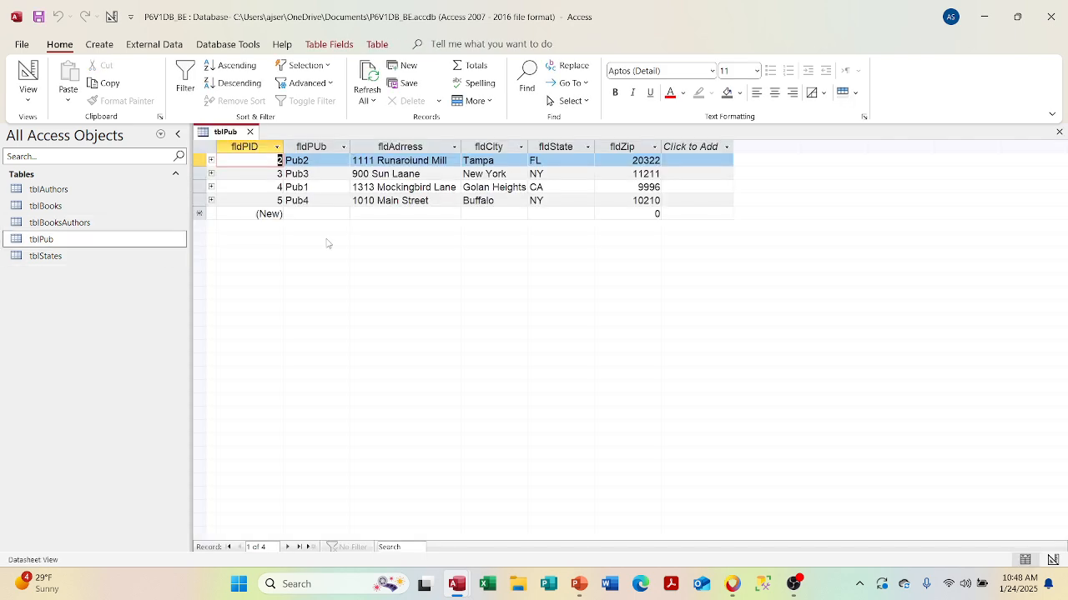
click(250, 132)
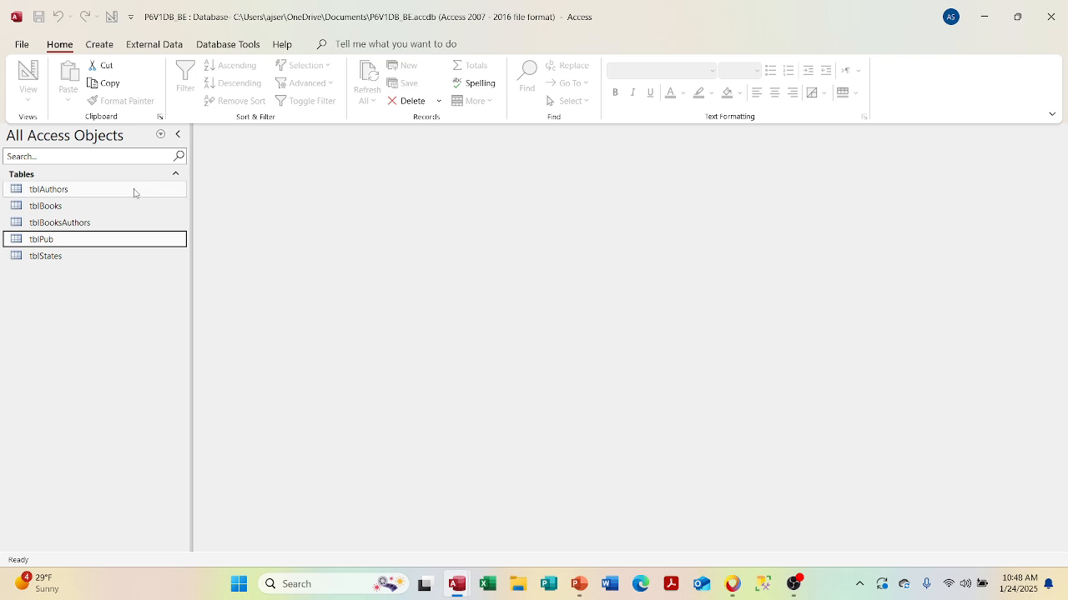
mouse_move(458, 586)
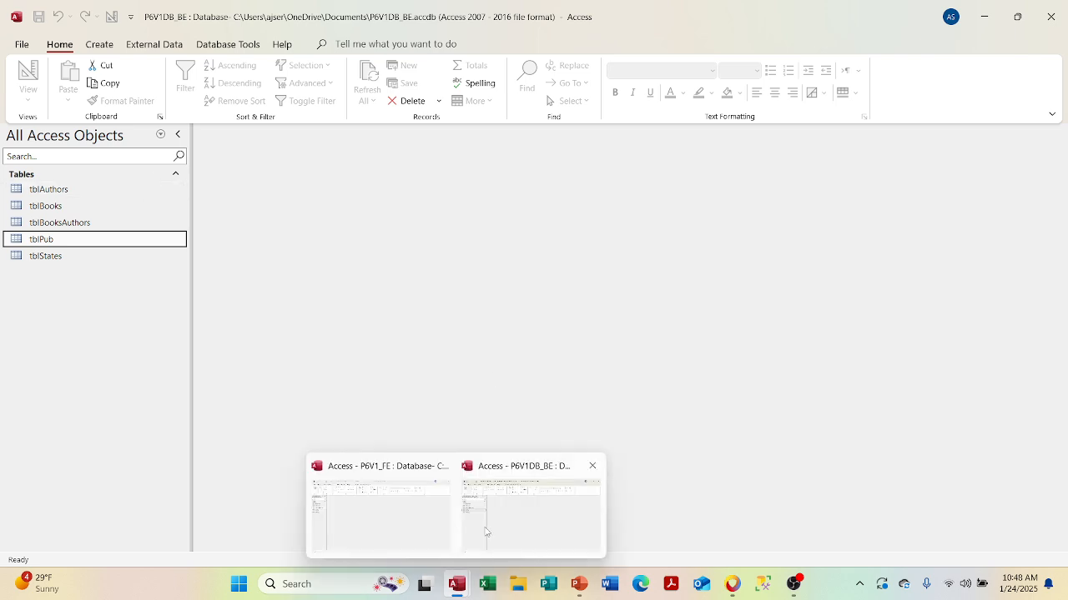
click(422, 521)
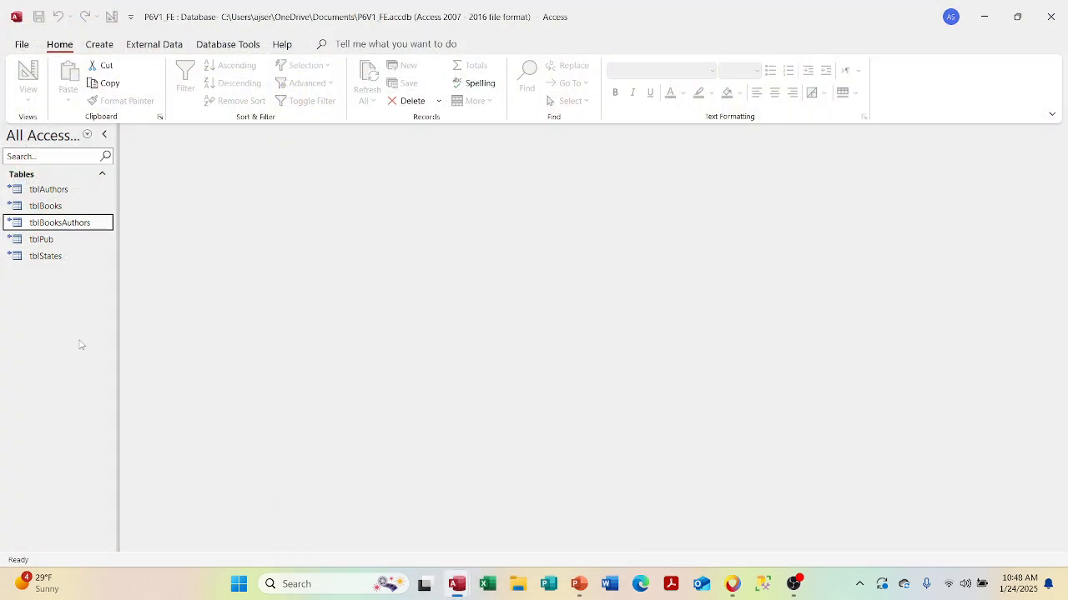
click(62, 208)
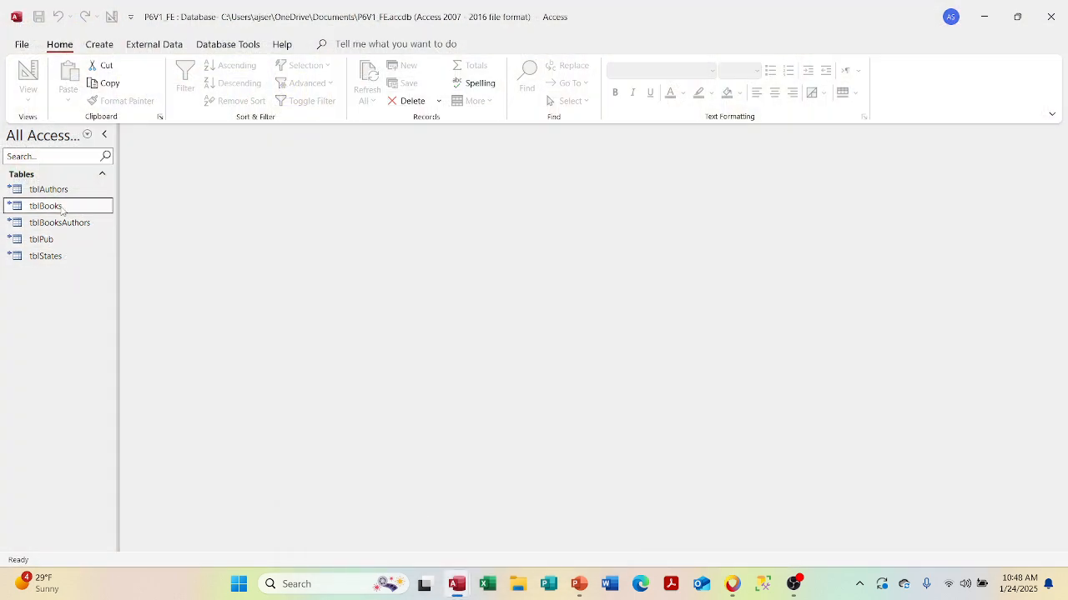
- Add a tblBooks record: ISBN 1242ABC, title Test, year 1971, publisher 6
double_click(62, 208)
click(166, 255)
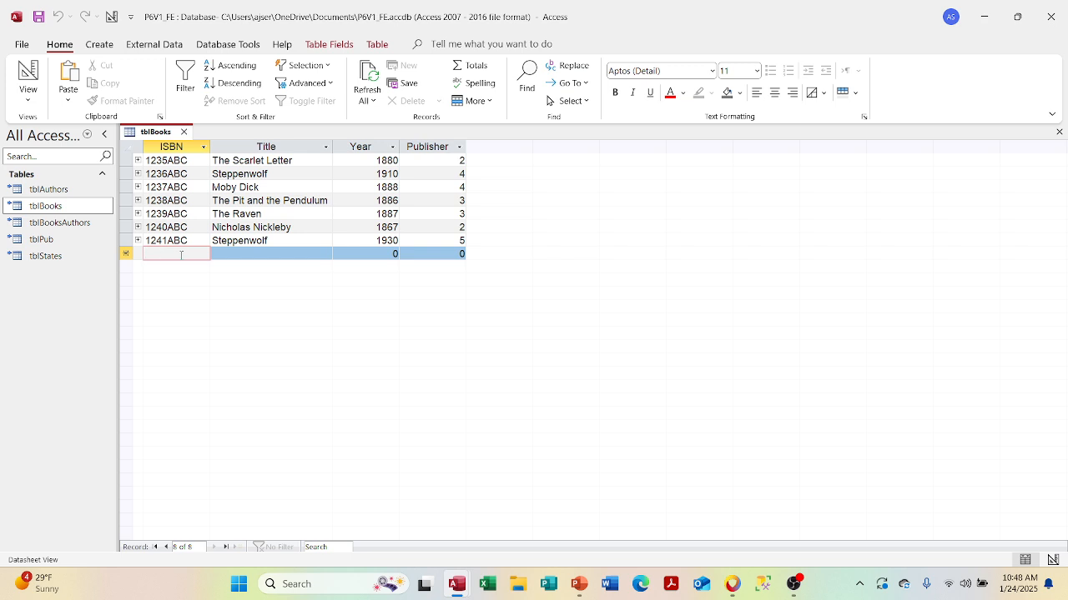
text(124)
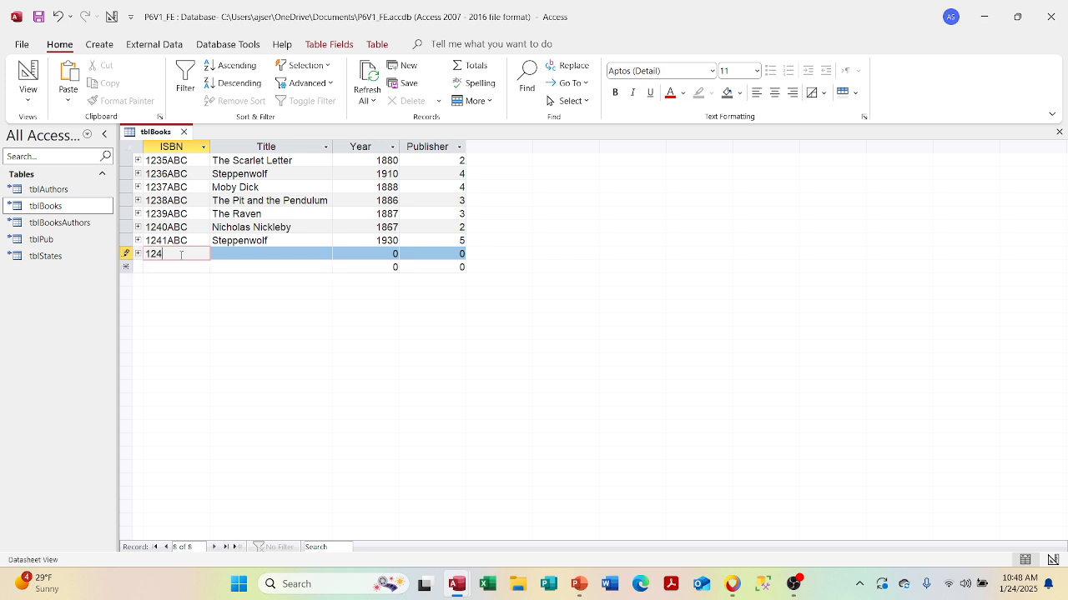
text(2ABC)
key(Tab)
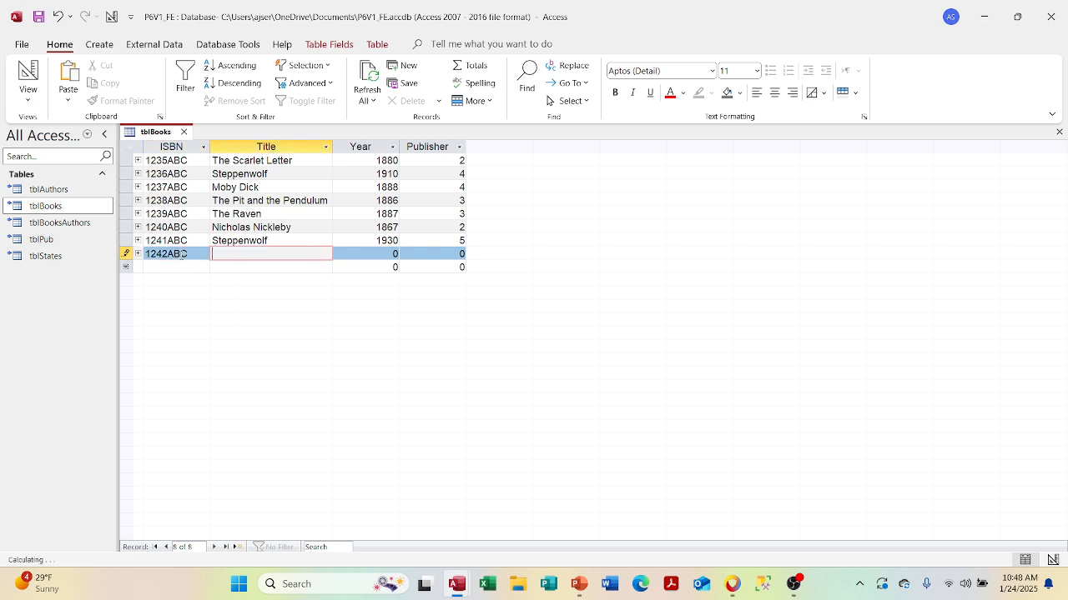
text(Test)
key(Tab)
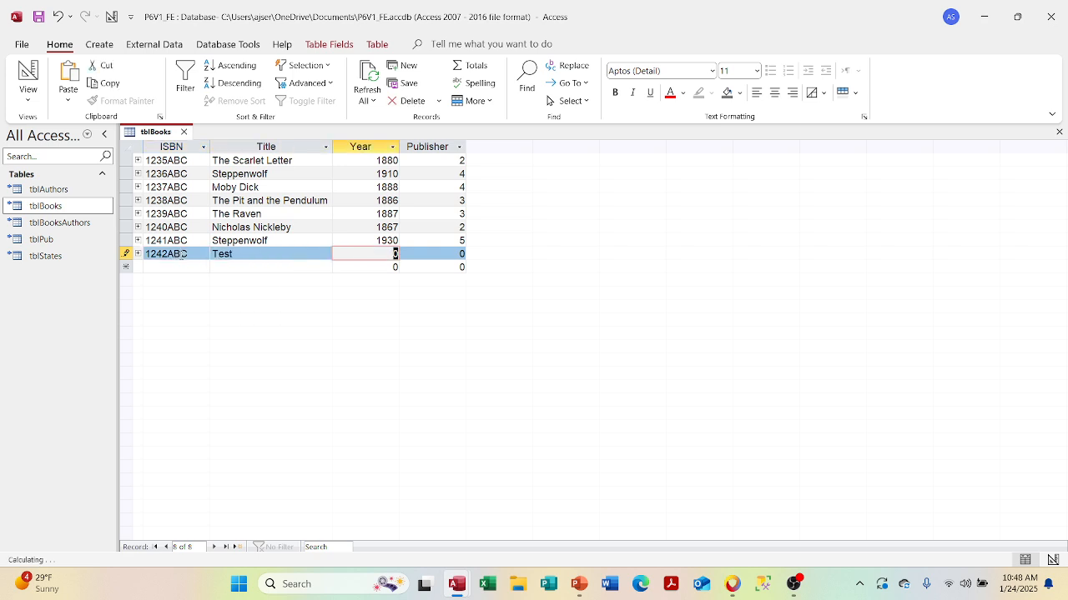
text(1)
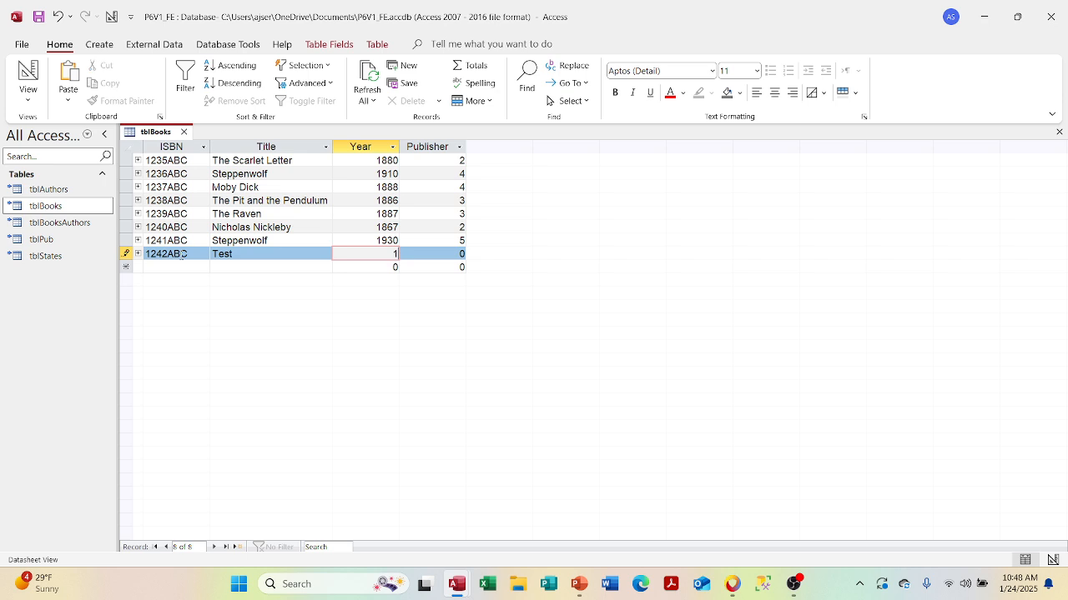
text(971)
key(Tab)
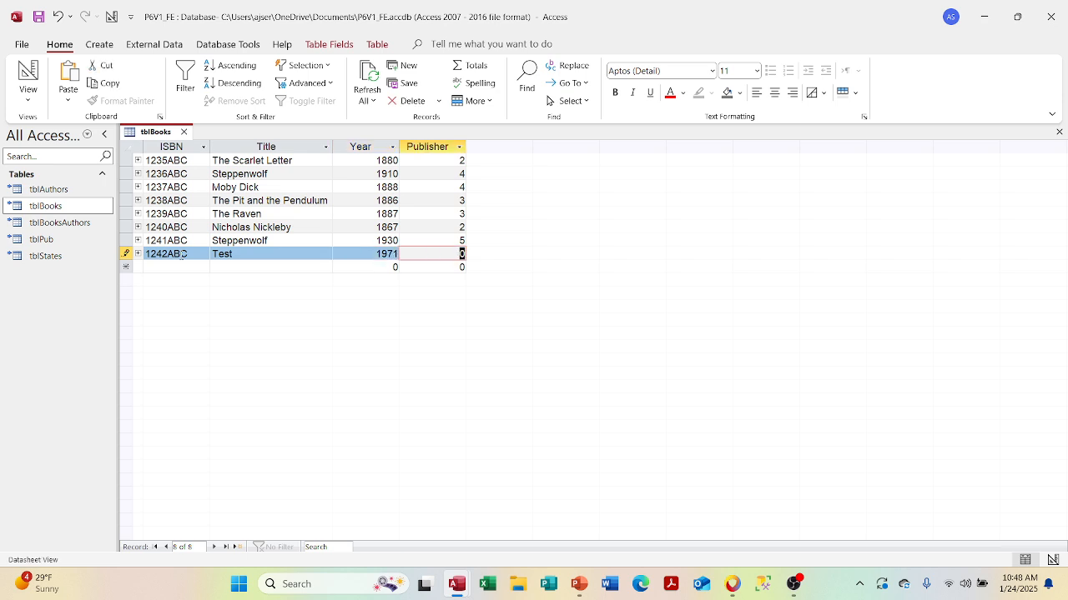
text(6)
key(Tab)
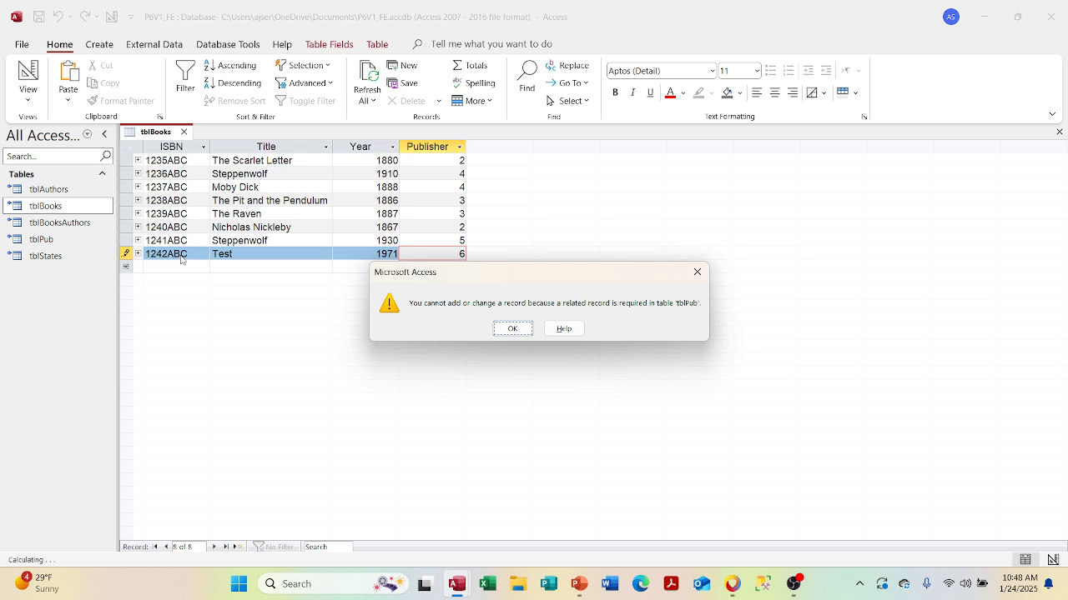
- Dismiss the related-record error, discard the new record, and check tblPub's publisher ids
key(Return)
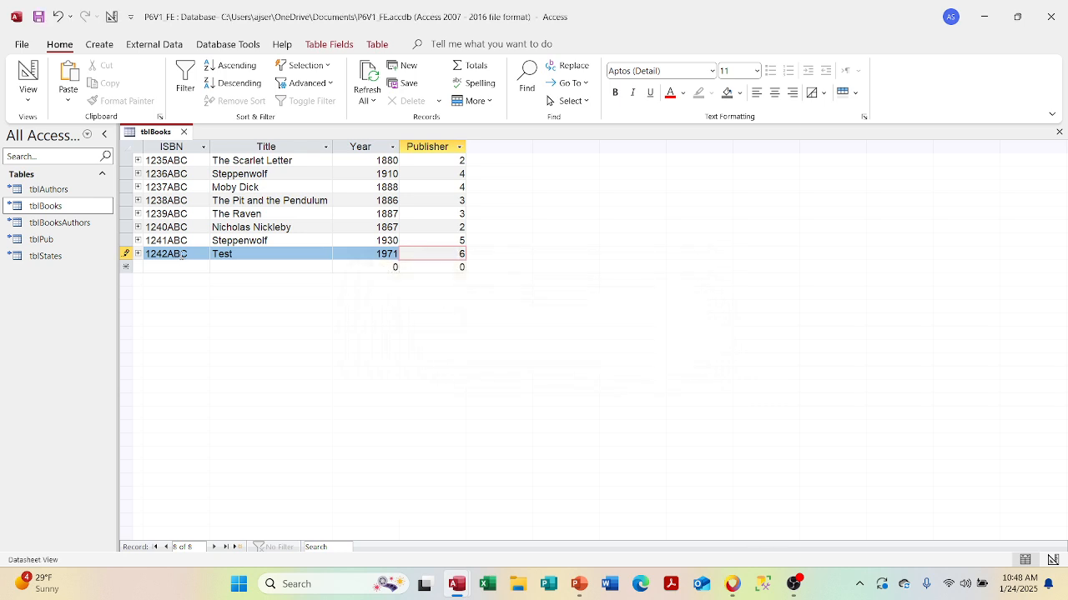
key(Escape)
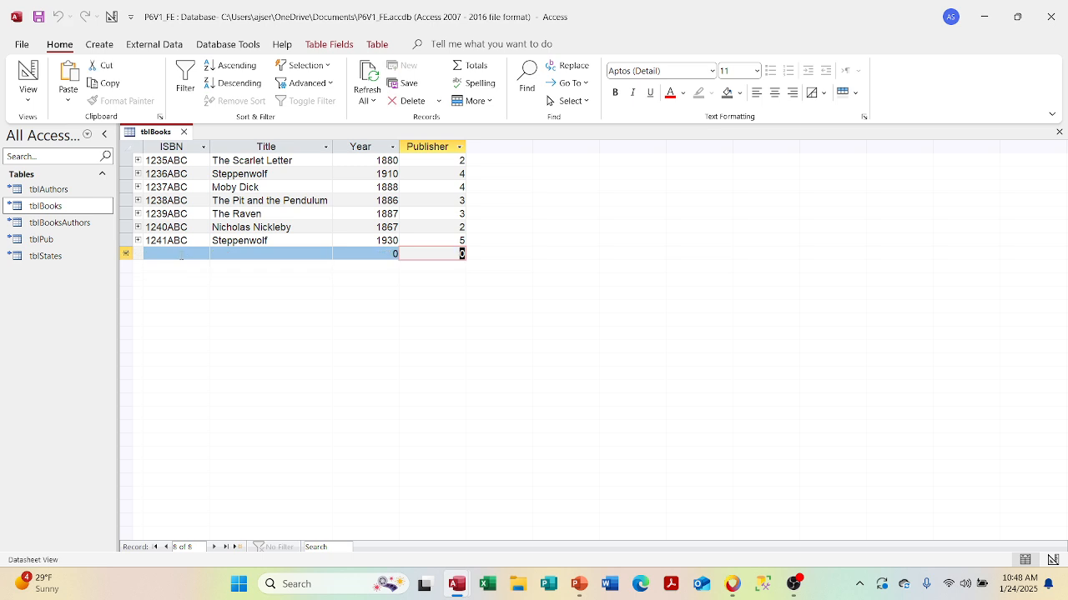
double_click(46, 242)
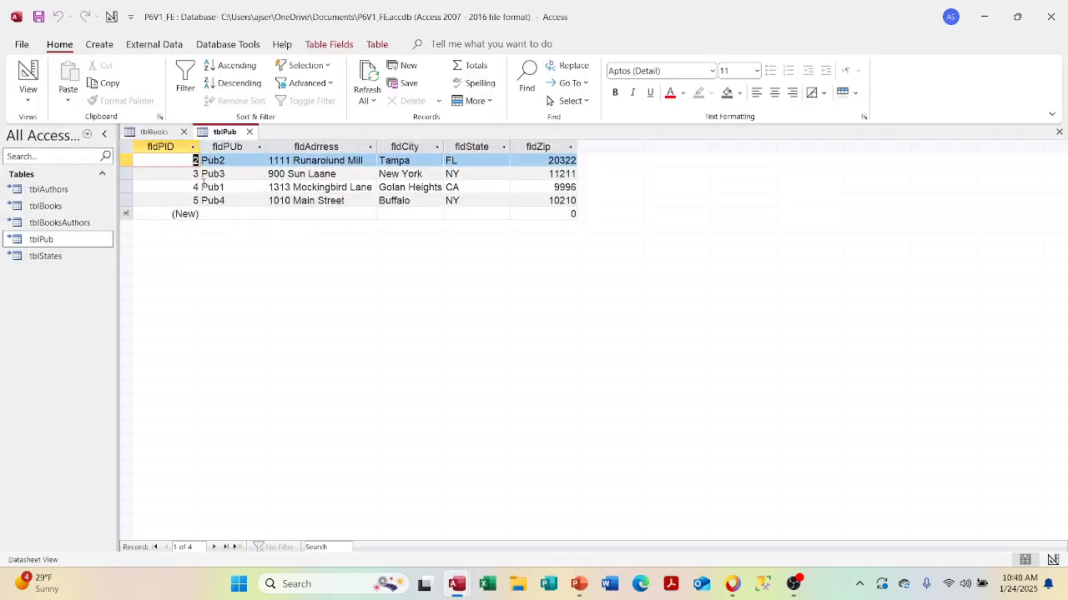
click(248, 132)
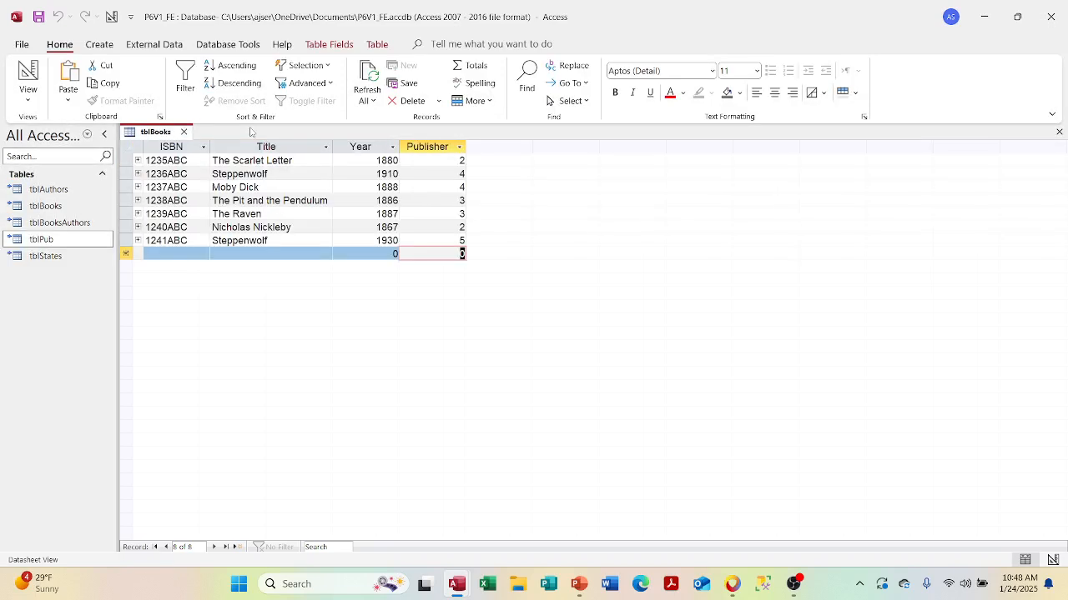
- Close tblBooks and open the front end's Relationships diagram
click(184, 133)
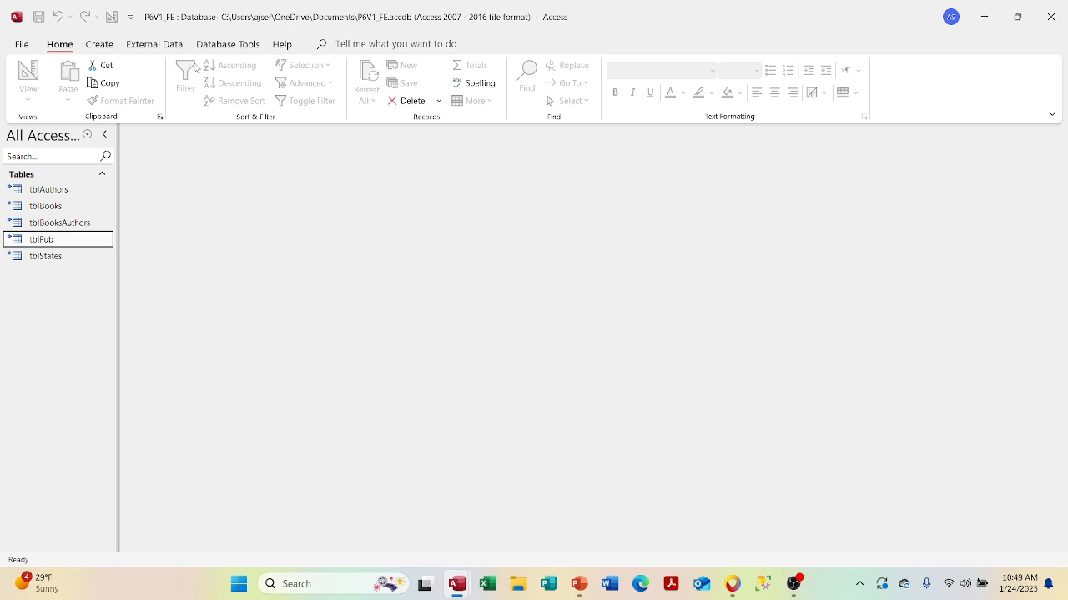
click(211, 45)
click(183, 79)
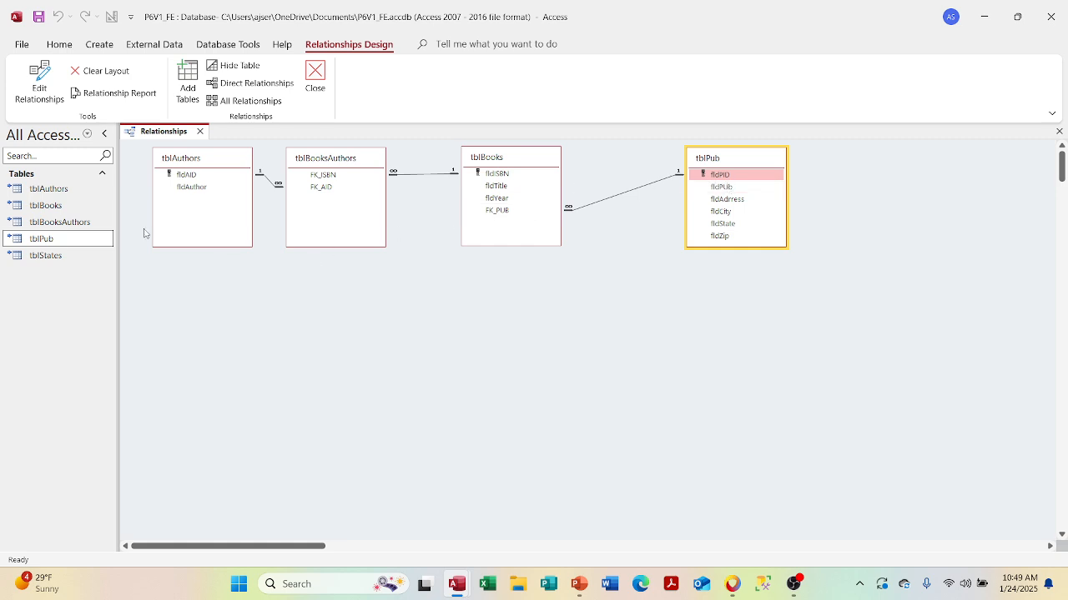
- Open and close tblAuthors in both the front-end and back-end windows
double_click(72, 190)
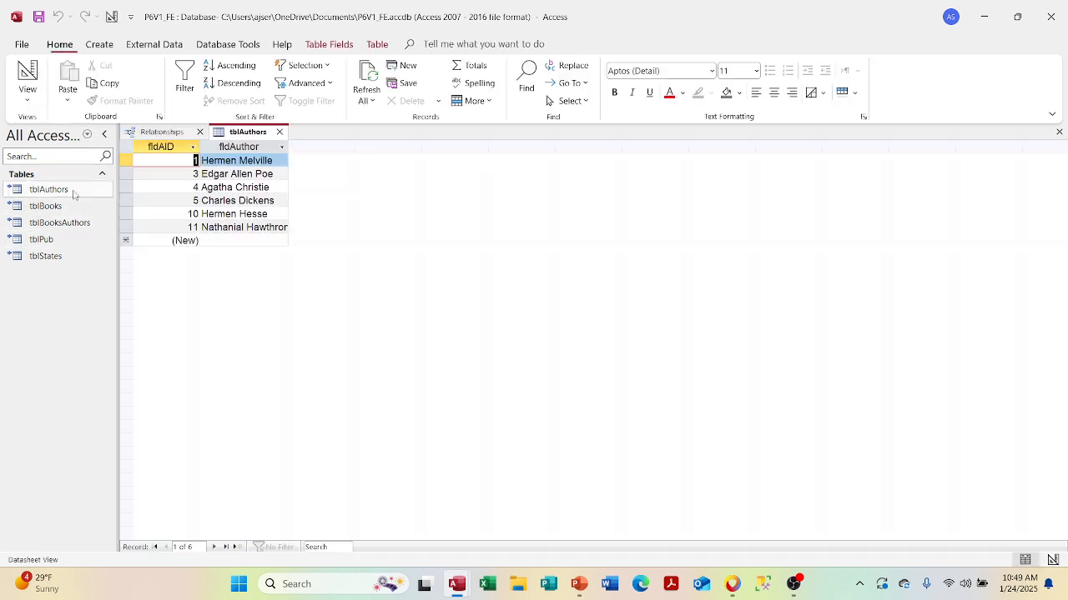
mouse_move(457, 584)
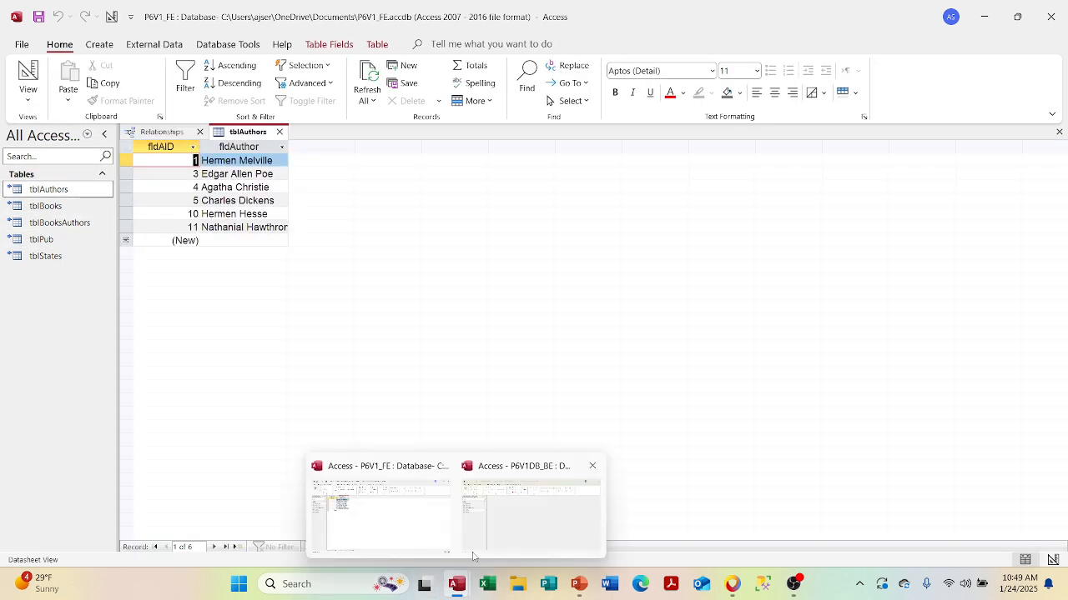
click(509, 526)
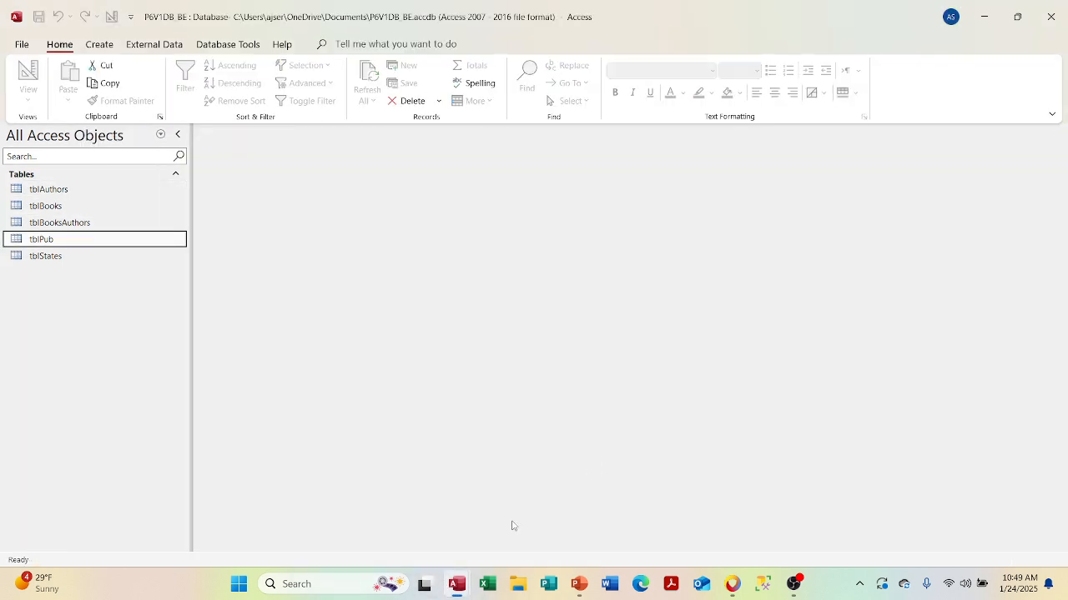
double_click(119, 189)
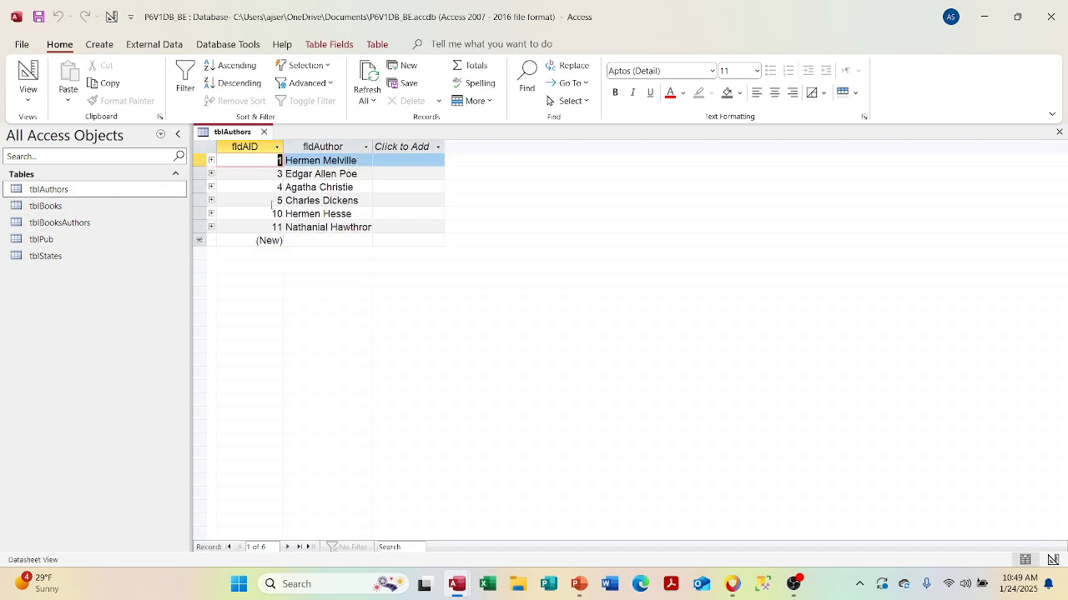
click(265, 134)
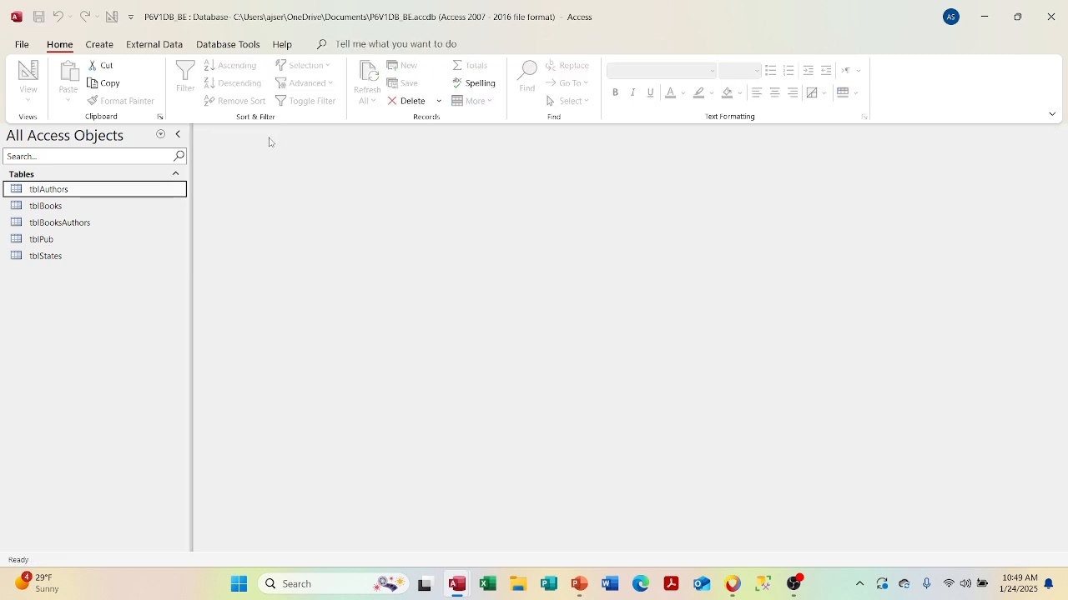
mouse_move(457, 584)
click(401, 535)
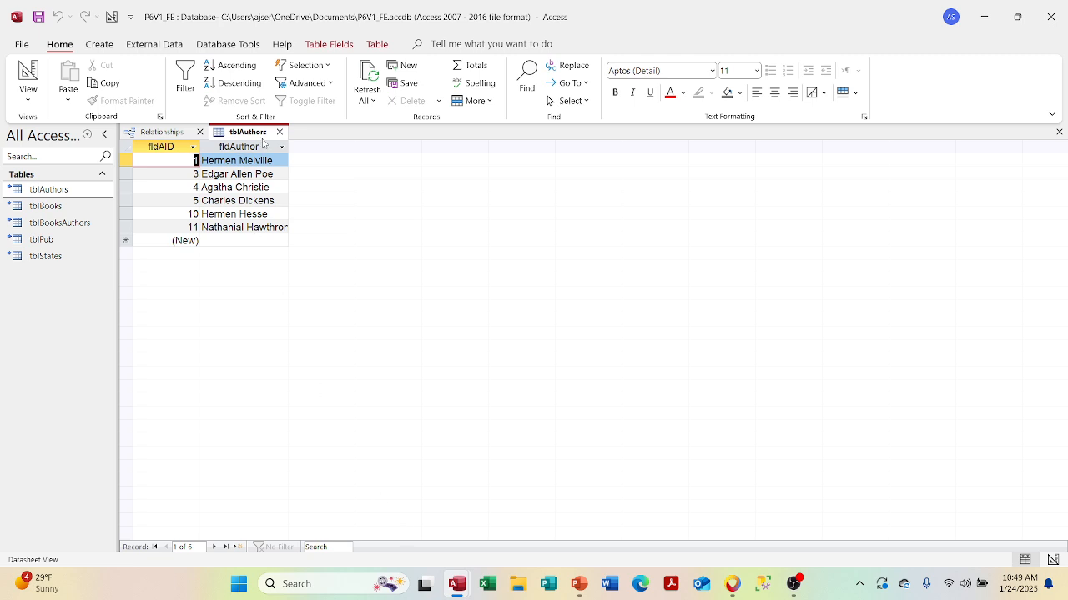
click(280, 132)
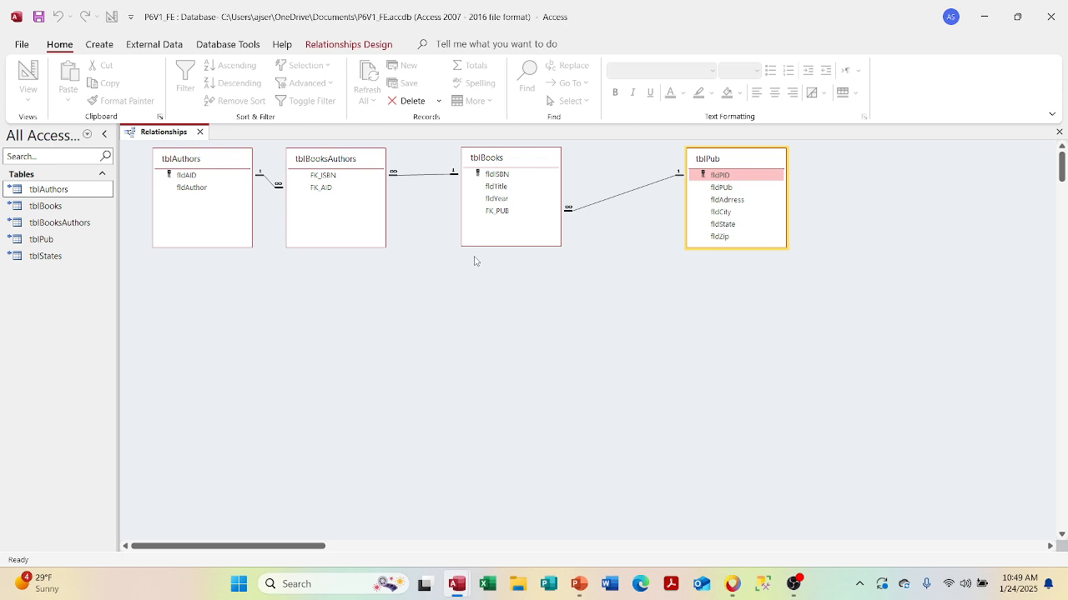
double_click(46, 207)
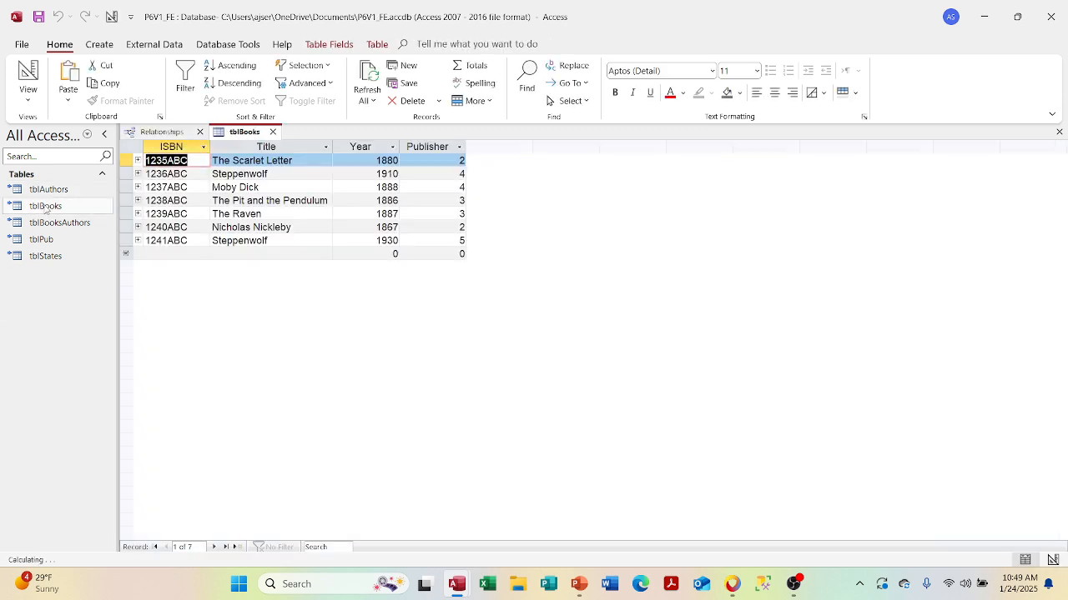
click(138, 160)
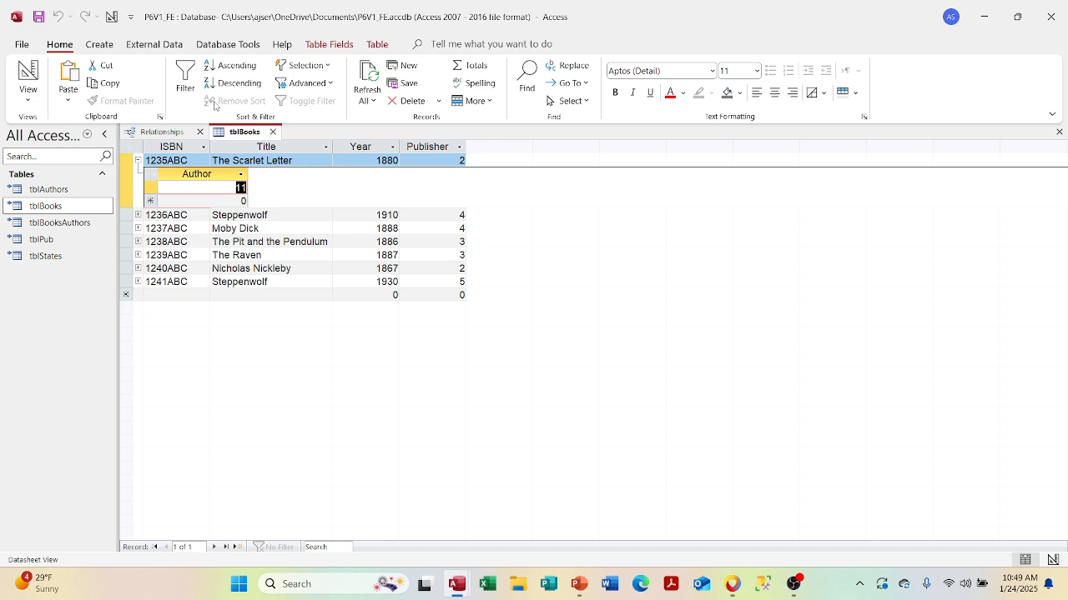
click(199, 131)
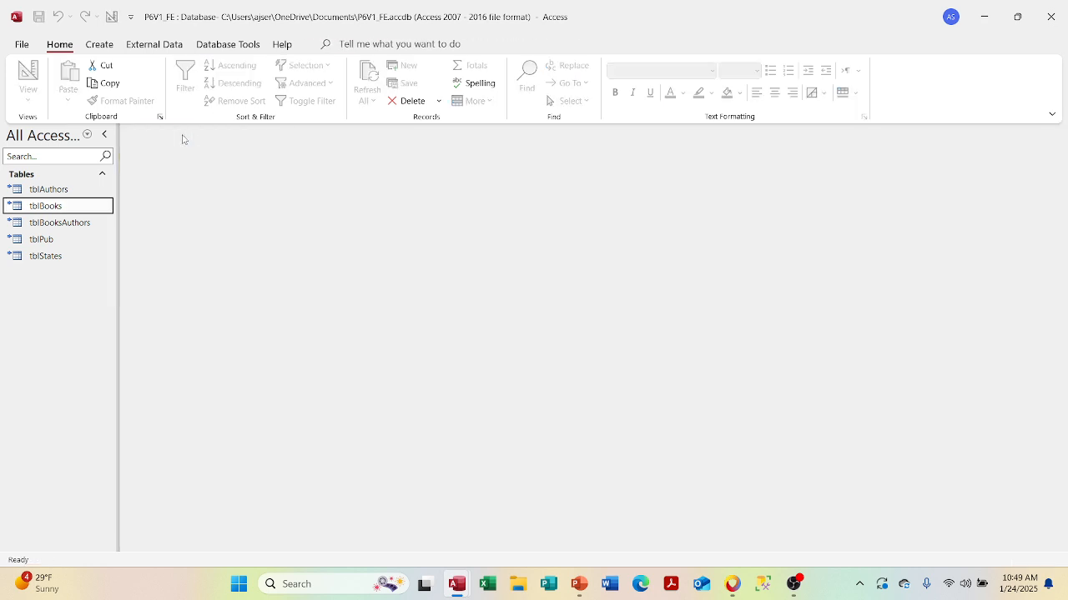
click(182, 133)
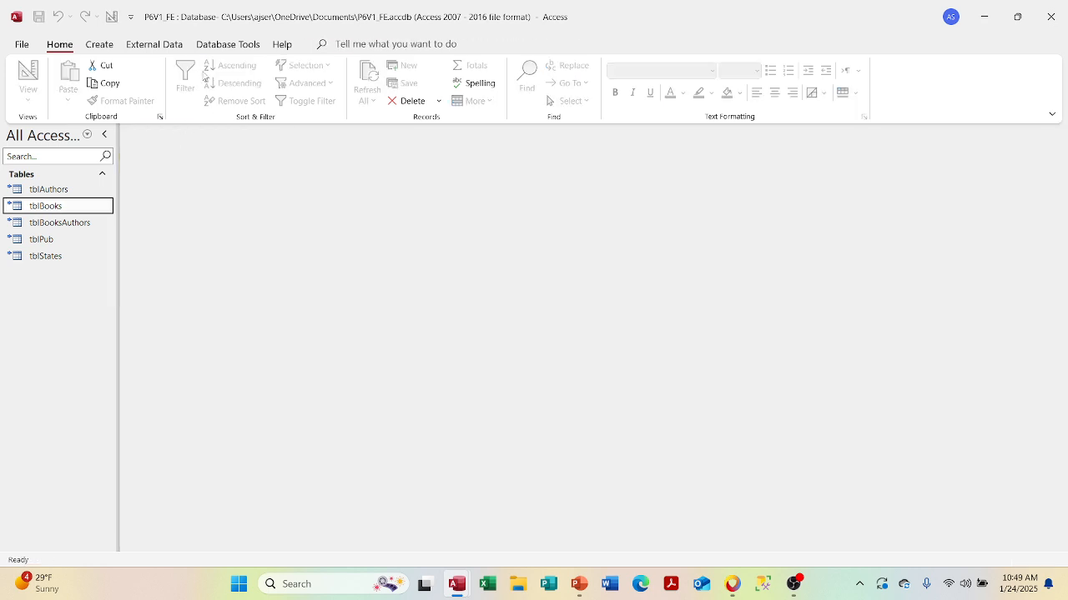
click(218, 46)
click(187, 81)
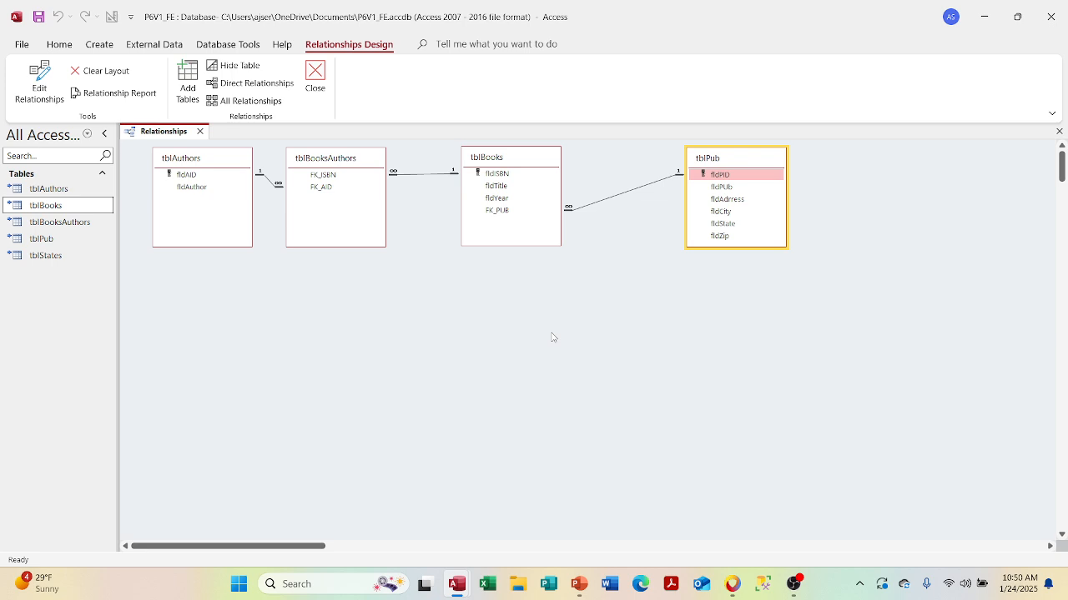
double_click(59, 205)
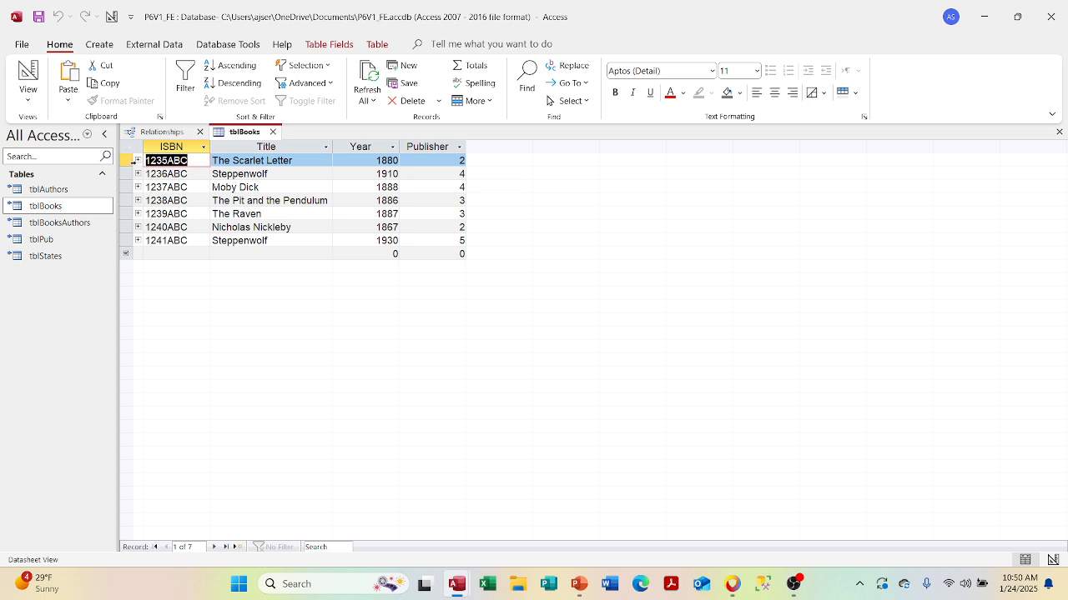
- Expand The Scarlet Letter's authors in both the front-end and back-end tblBooks
click(138, 160)
mouse_move(464, 587)
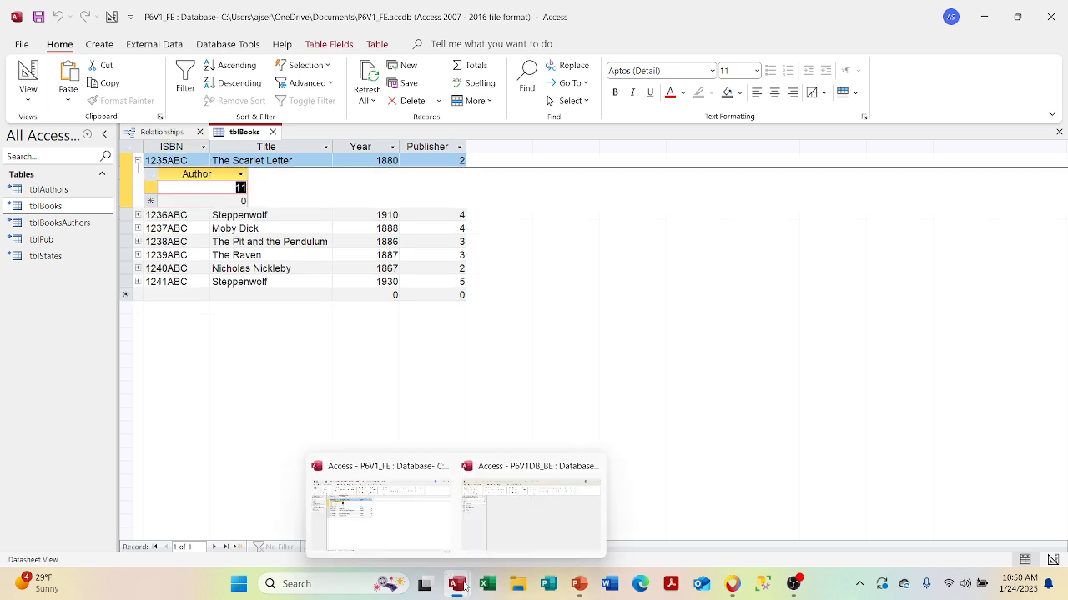
click(538, 517)
click(75, 211)
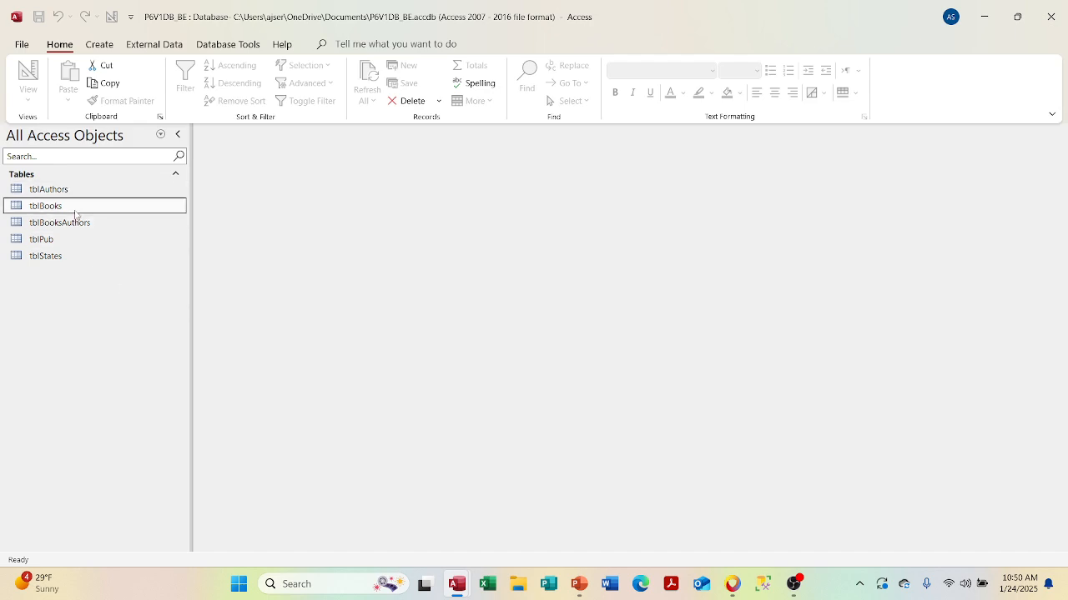
double_click(75, 213)
click(211, 161)
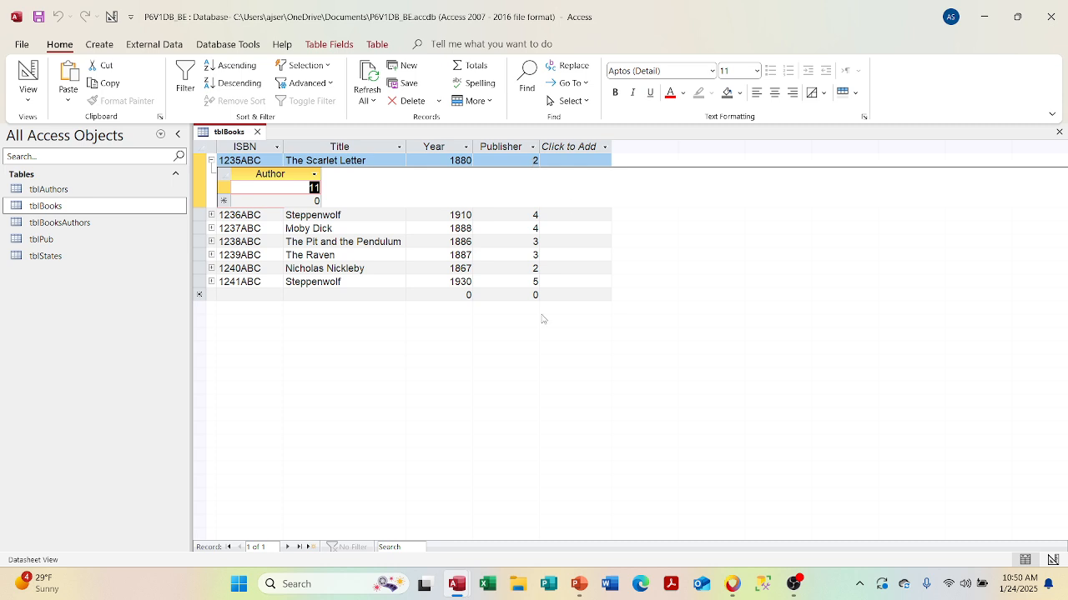
- In the front end, collapse that subdatasheet and close tblBooks and Relationships
mouse_move(454, 579)
click(410, 514)
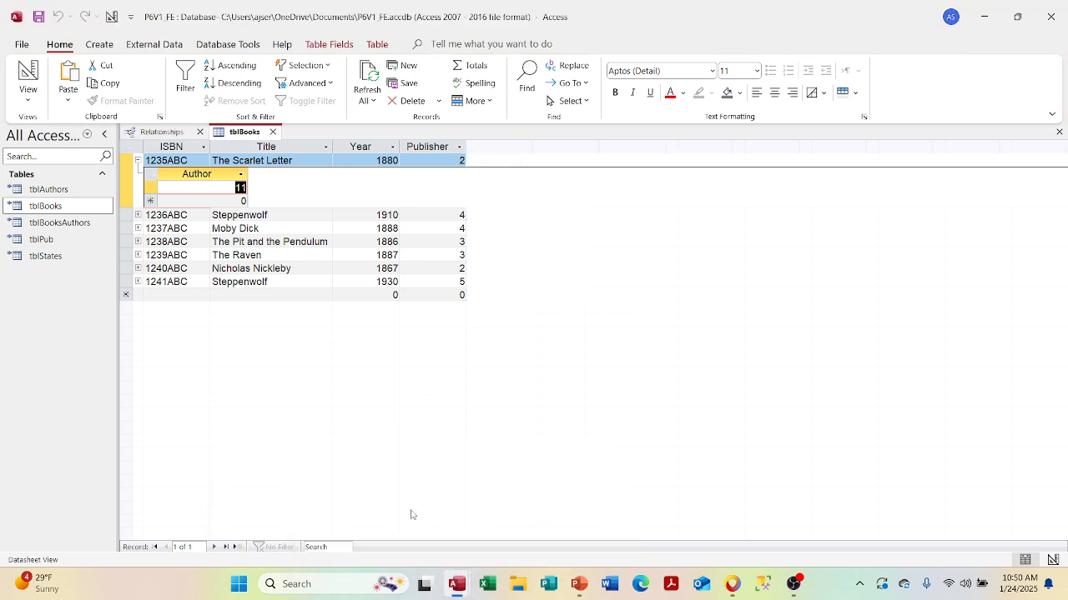
click(137, 160)
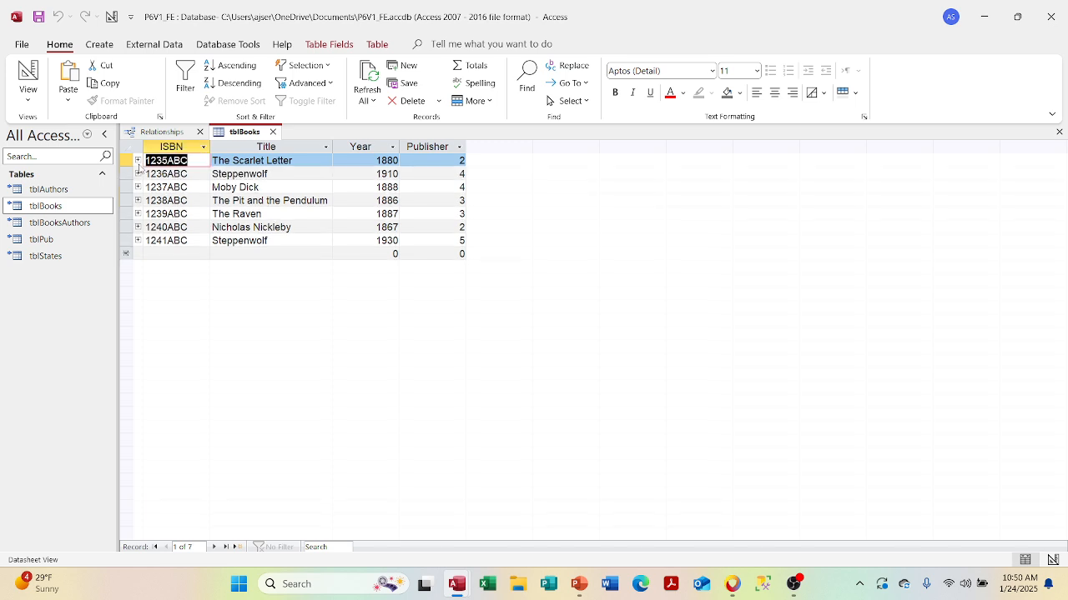
click(273, 132)
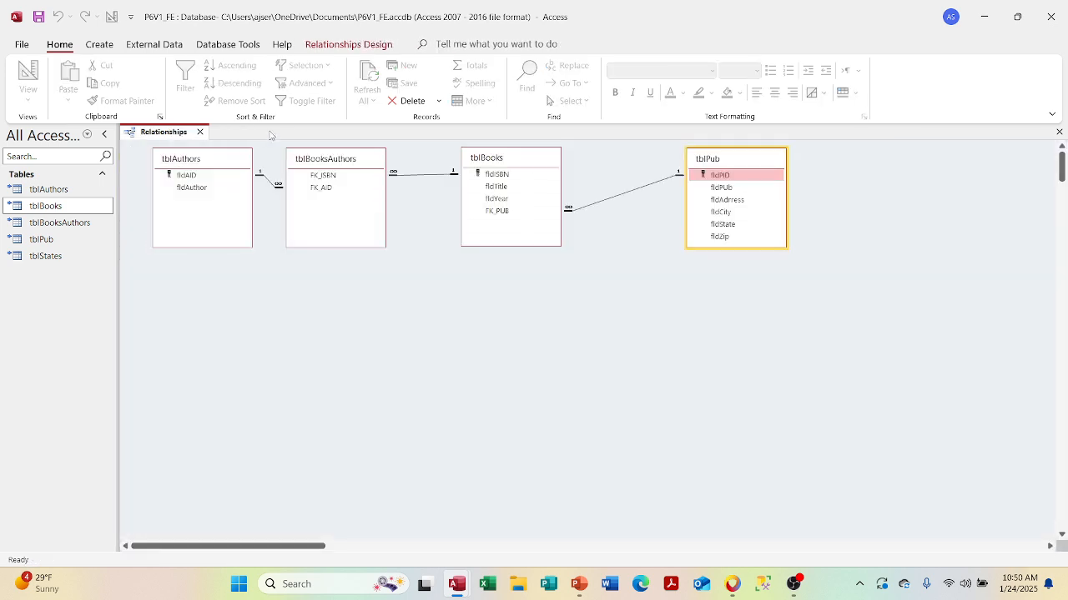
click(200, 131)
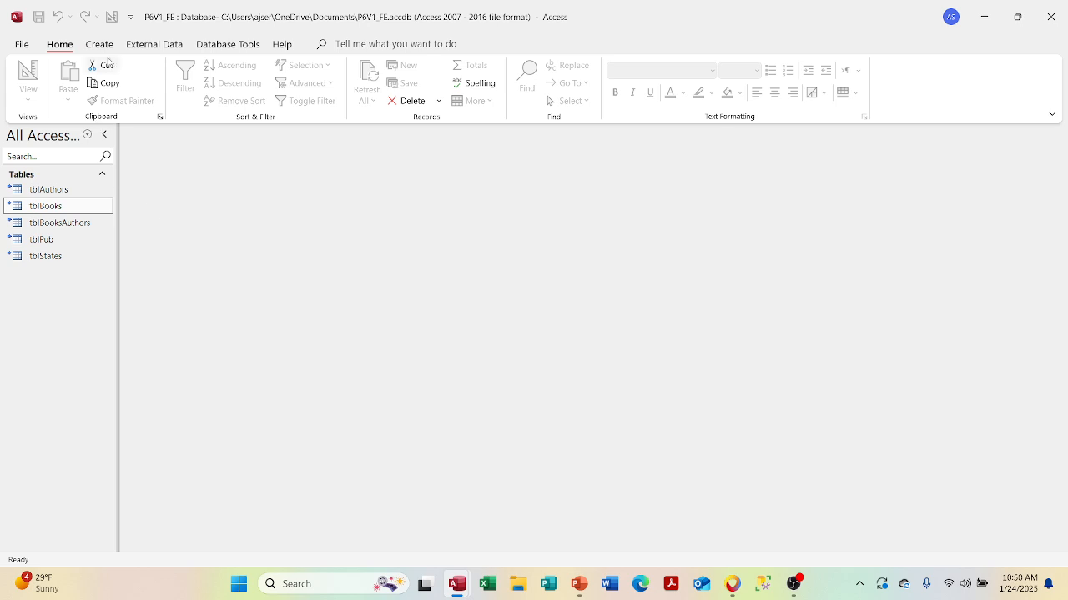
- Open the Linked Table Manager from the tblBooks context menu, then close it
click(143, 52)
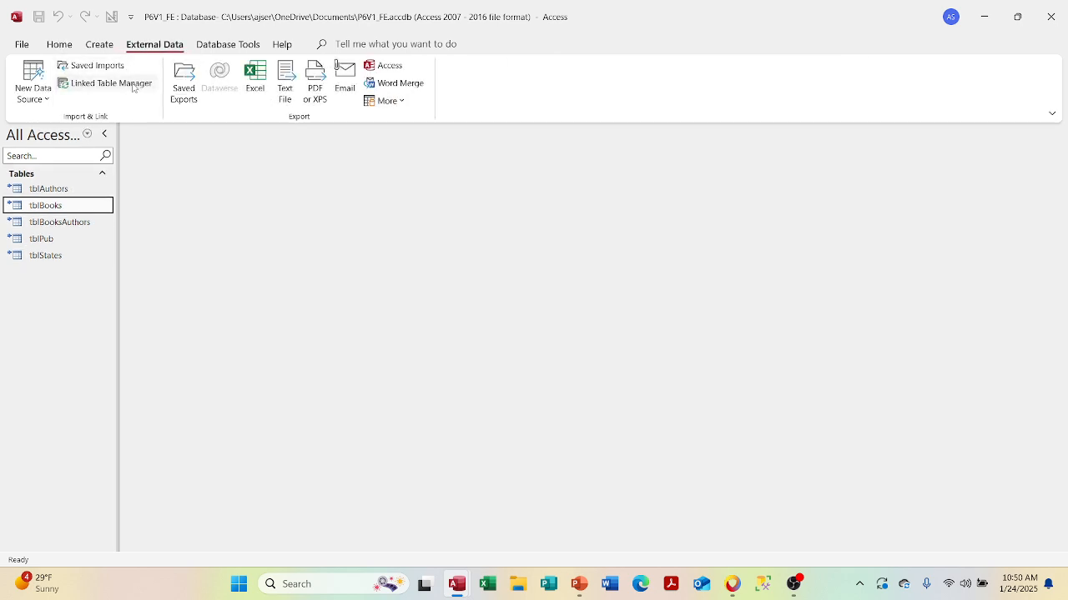
right_click(69, 211)
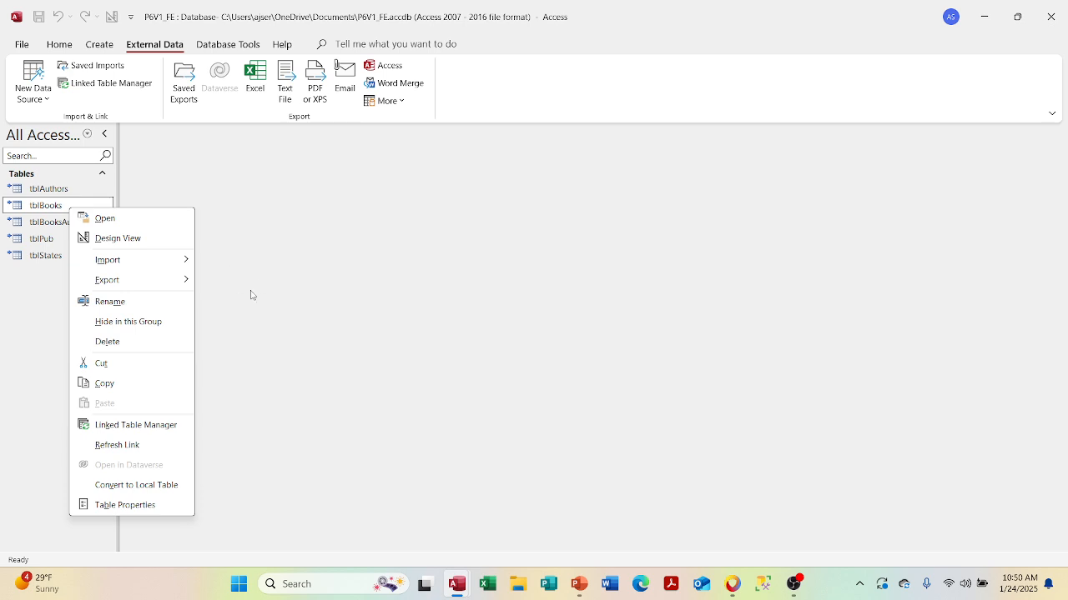
click(172, 430)
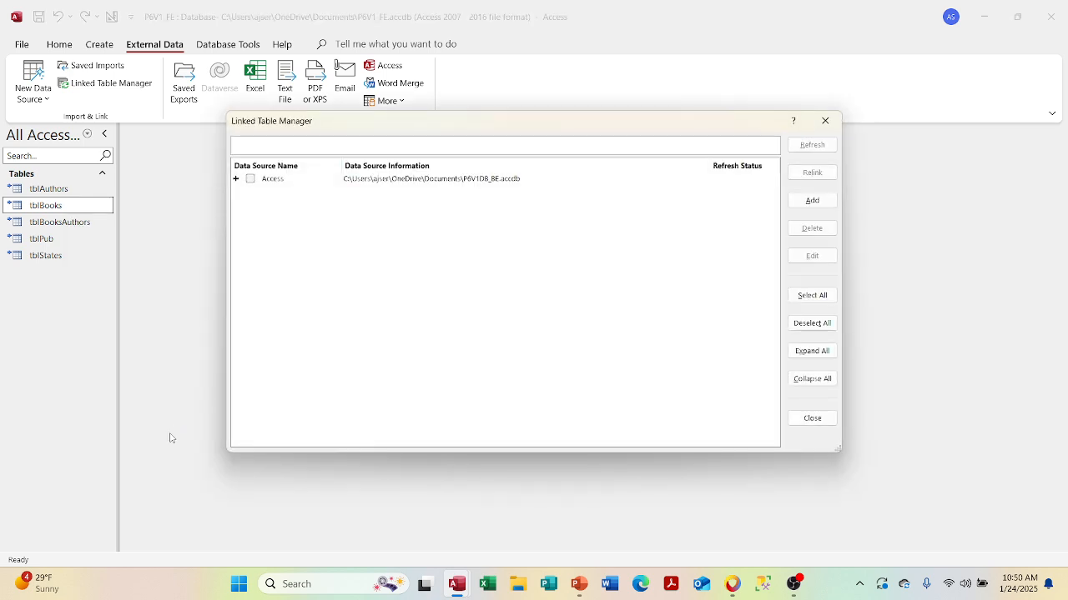
click(825, 120)
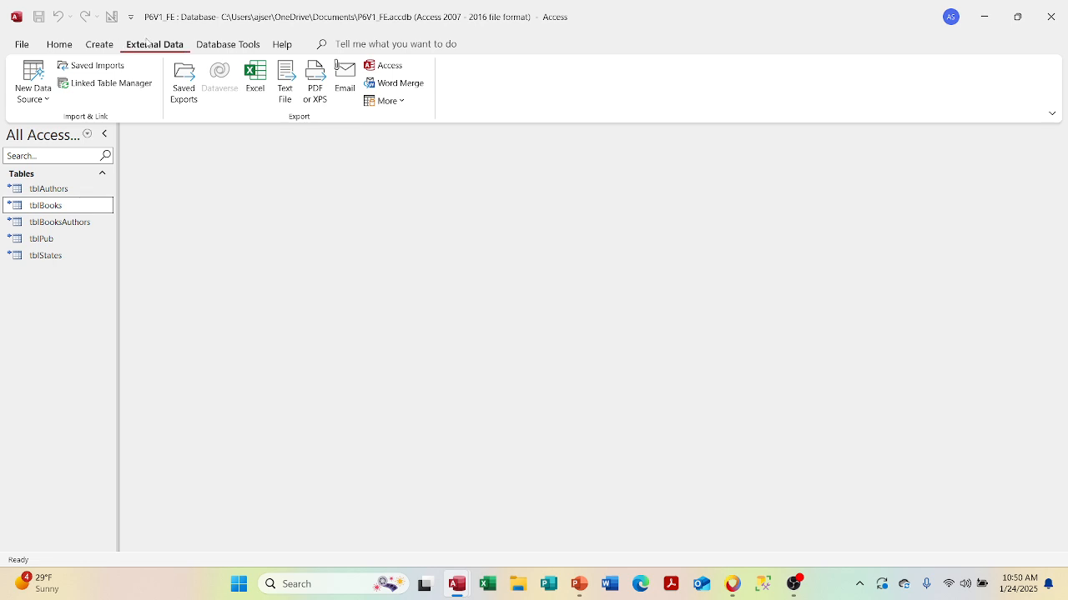
- Refresh the Access links to P6V1DB_BE and view the Edit link details without saving
click(106, 86)
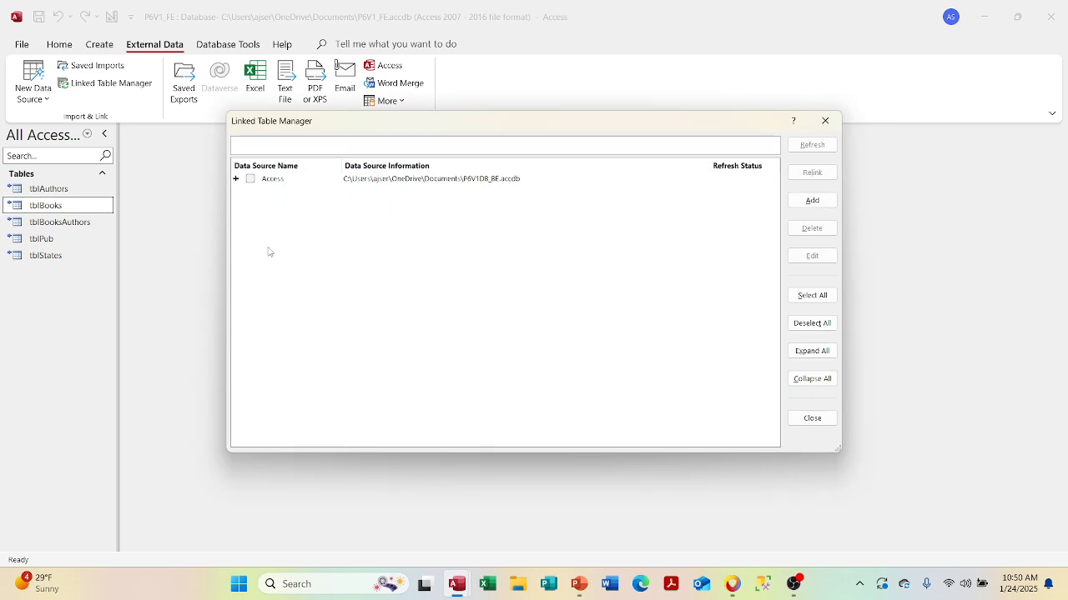
click(250, 179)
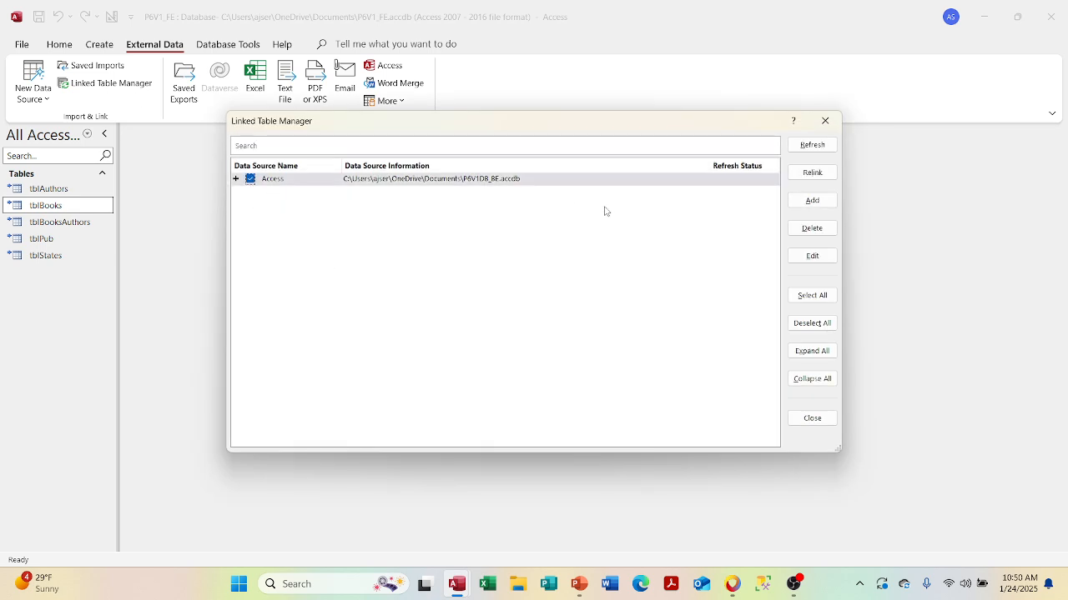
click(826, 145)
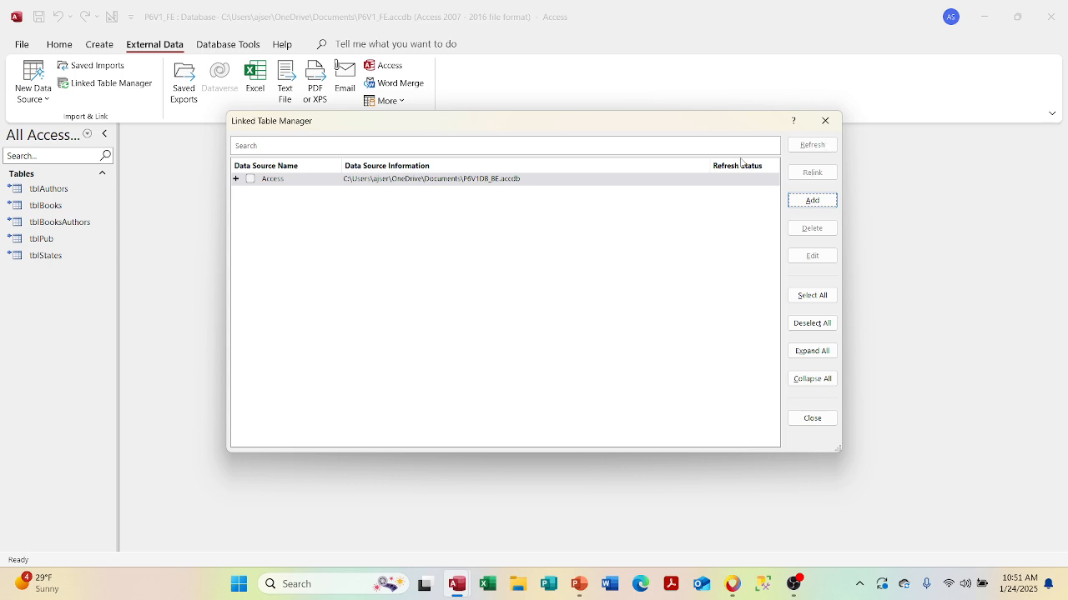
click(252, 181)
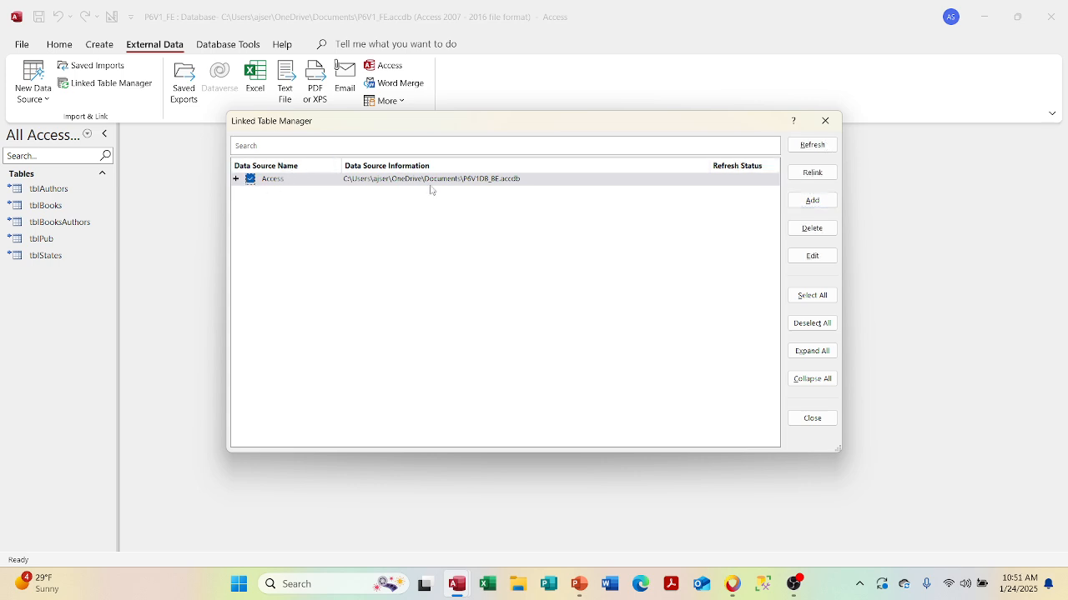
click(808, 257)
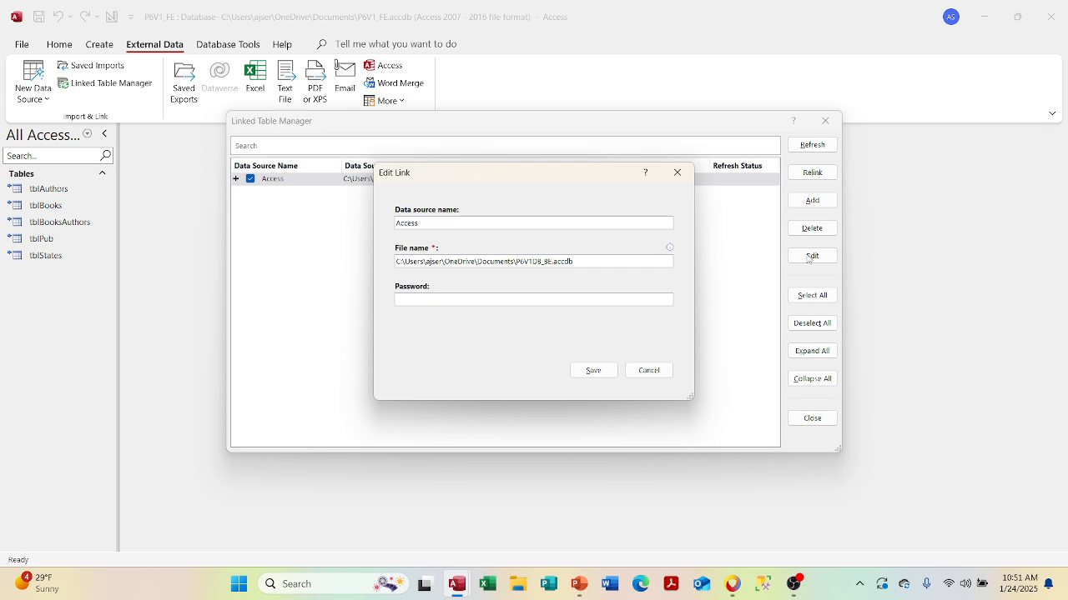
click(650, 371)
click(824, 121)
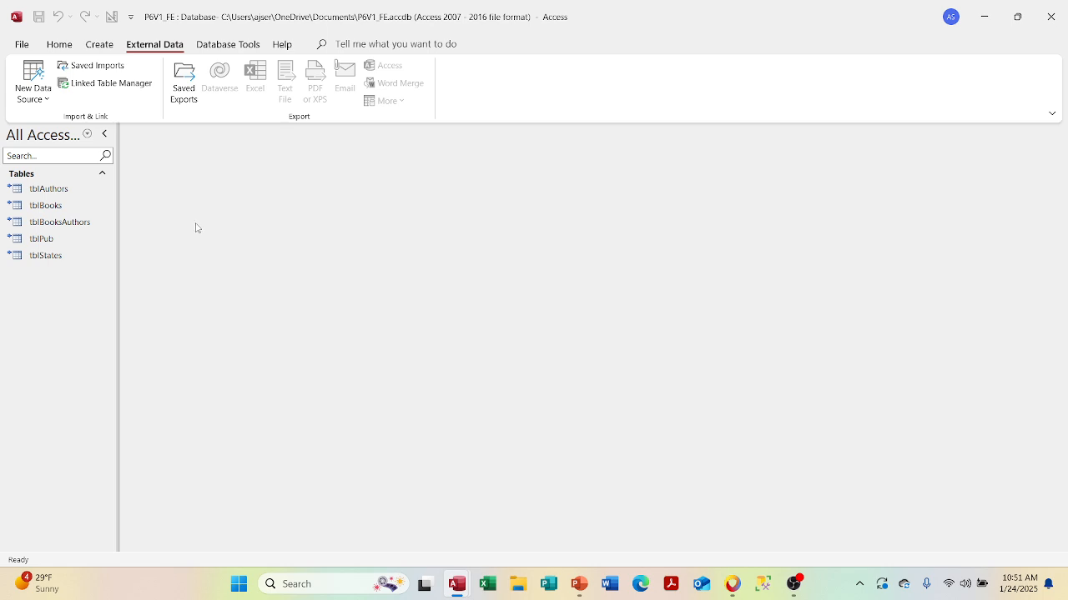
click(74, 265)
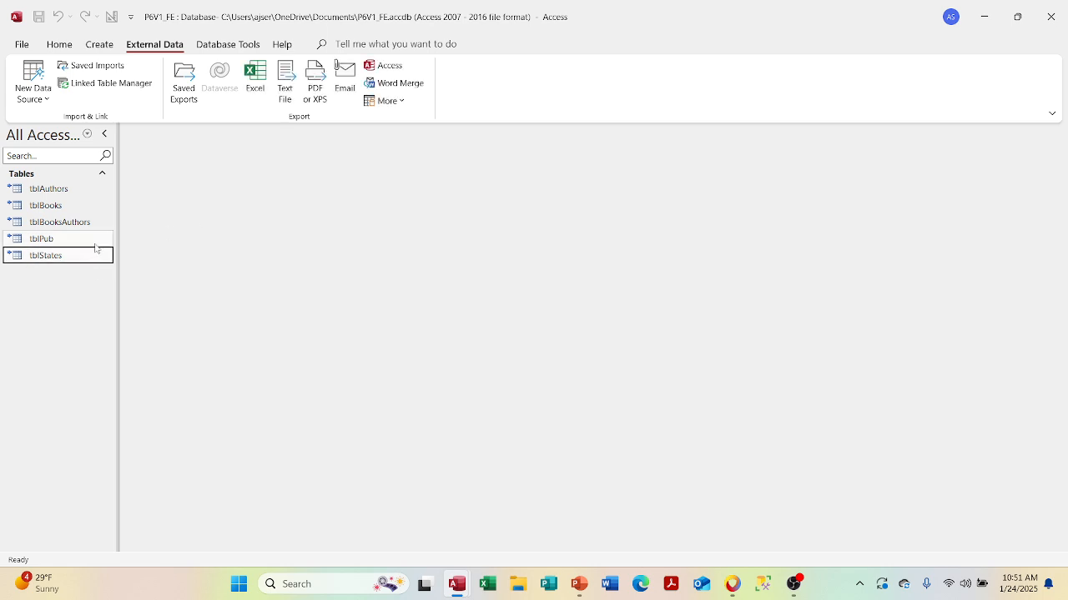
- Delete all five linked tables from the front end
key(shift+Up)
key(shift+Up)
key(shift+Up)
key(shift+Up)
key(Delete)
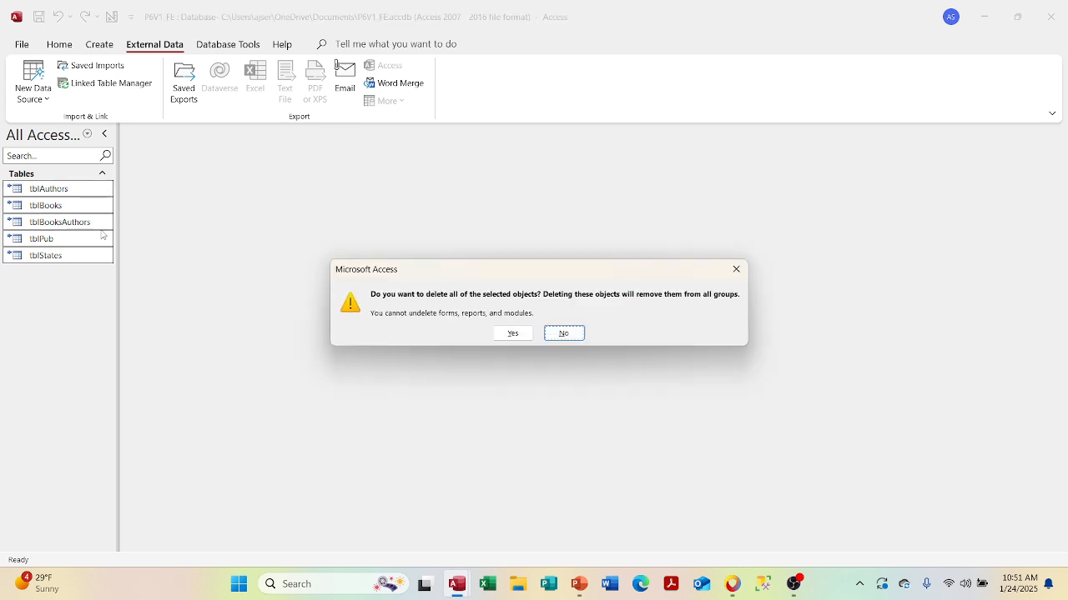
key(Left)
key(Return)
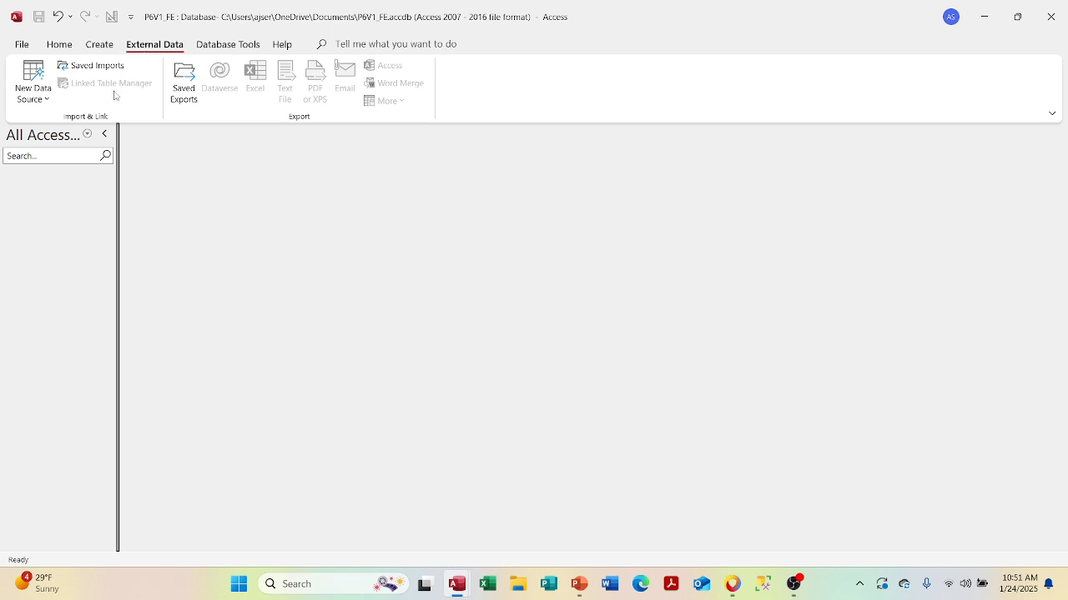
- Link all five tables from P6V1DB_BE via New Data Source > From Database > Access
click(39, 85)
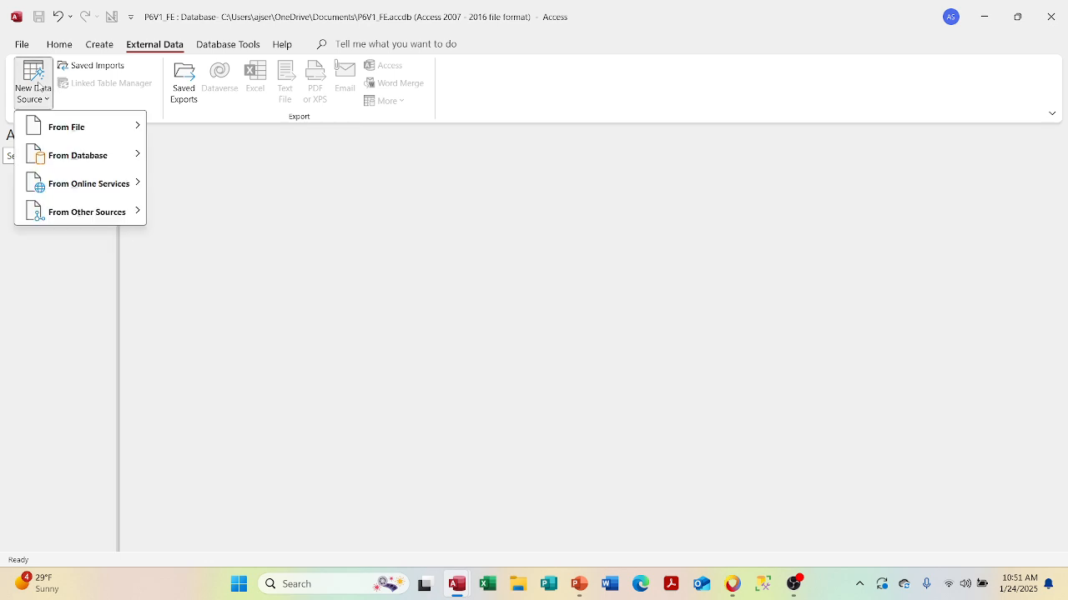
mouse_move(106, 163)
click(180, 155)
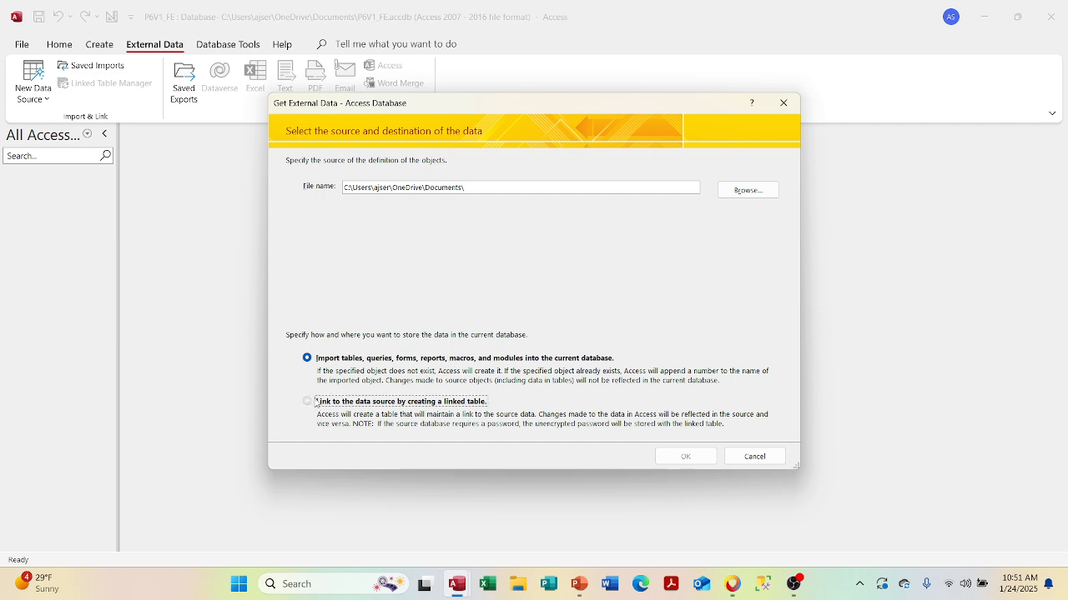
click(307, 401)
click(763, 192)
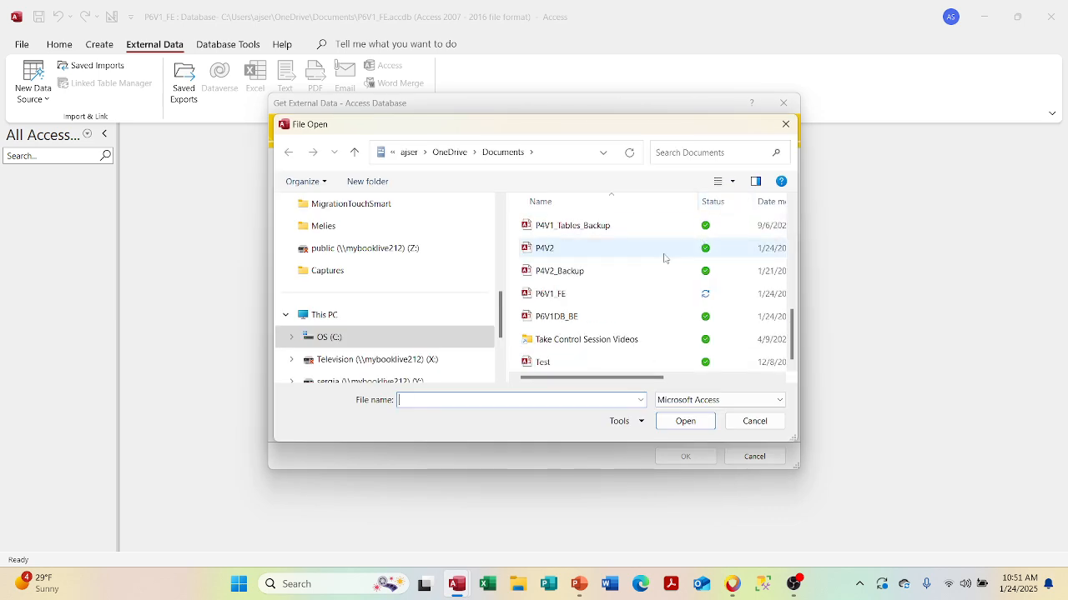
double_click(584, 320)
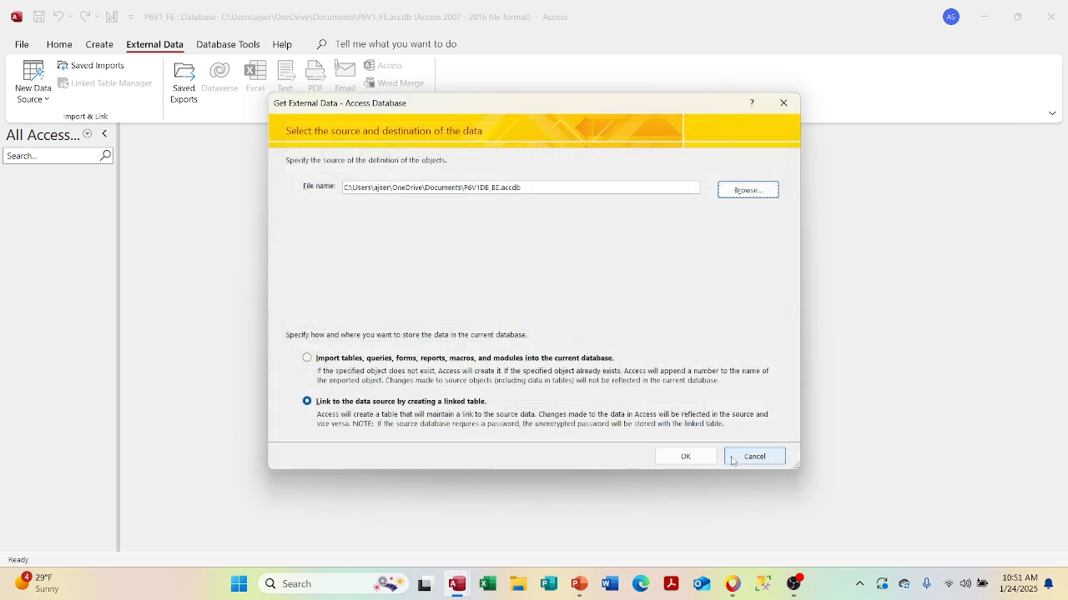
click(698, 456)
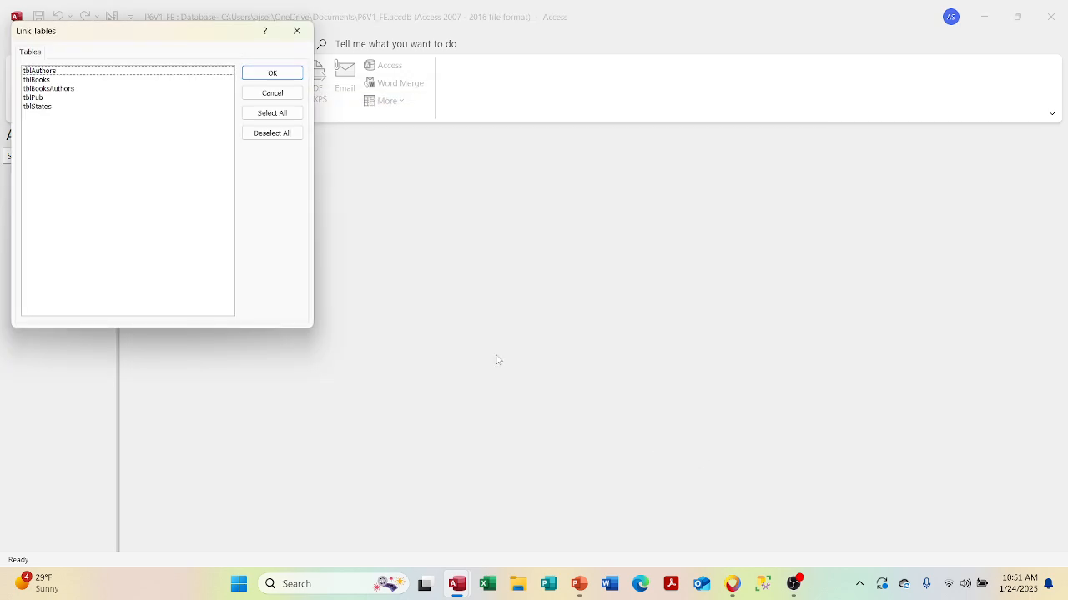
click(281, 113)
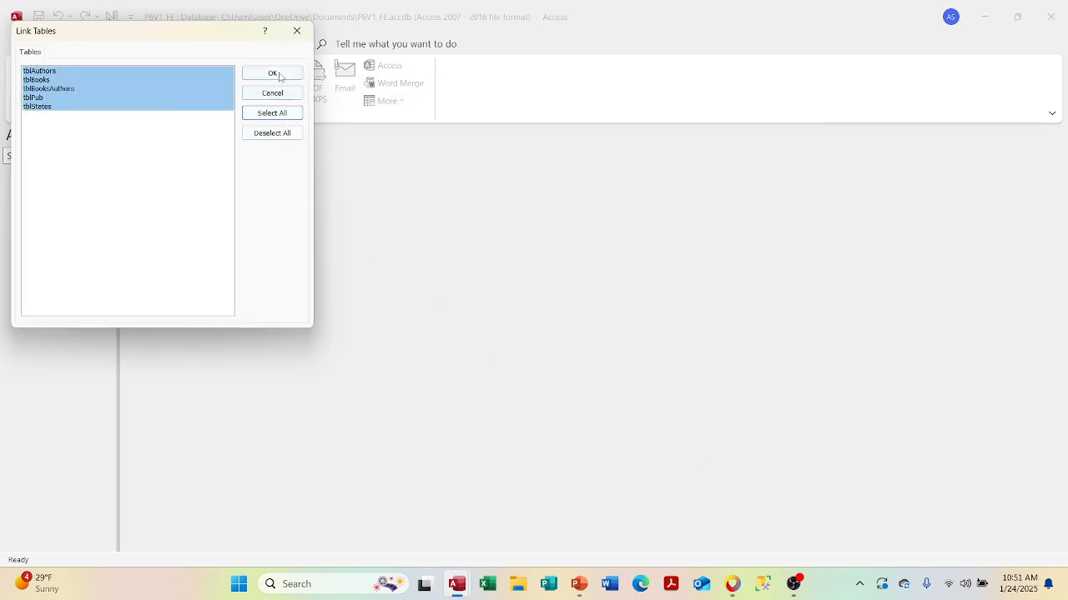
click(279, 73)
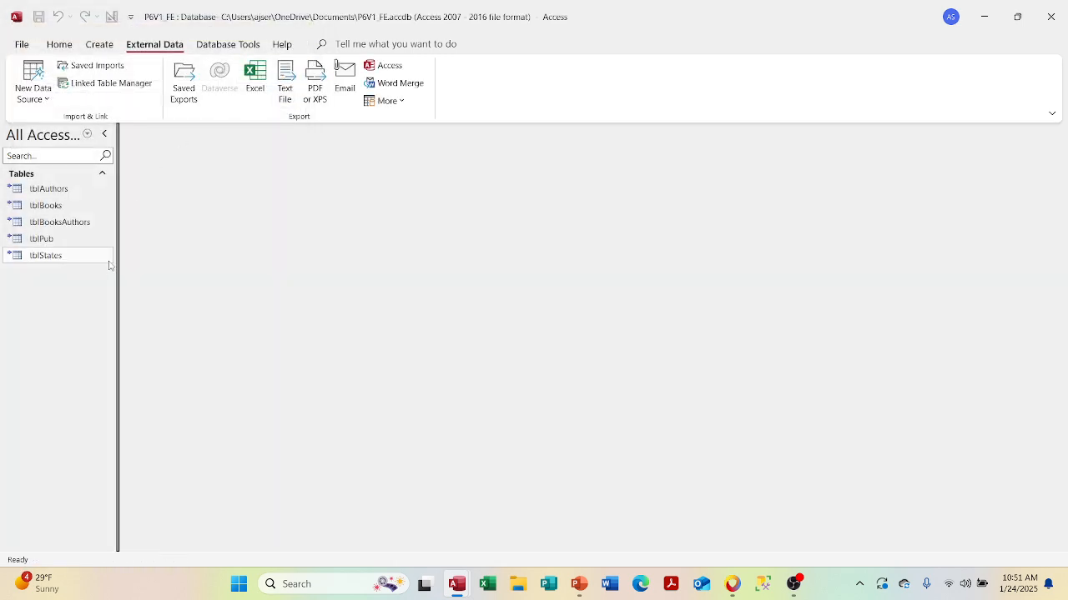
- Check the Access link details in Linked Table Manager and close it unchanged
click(82, 261)
click(111, 84)
click(250, 178)
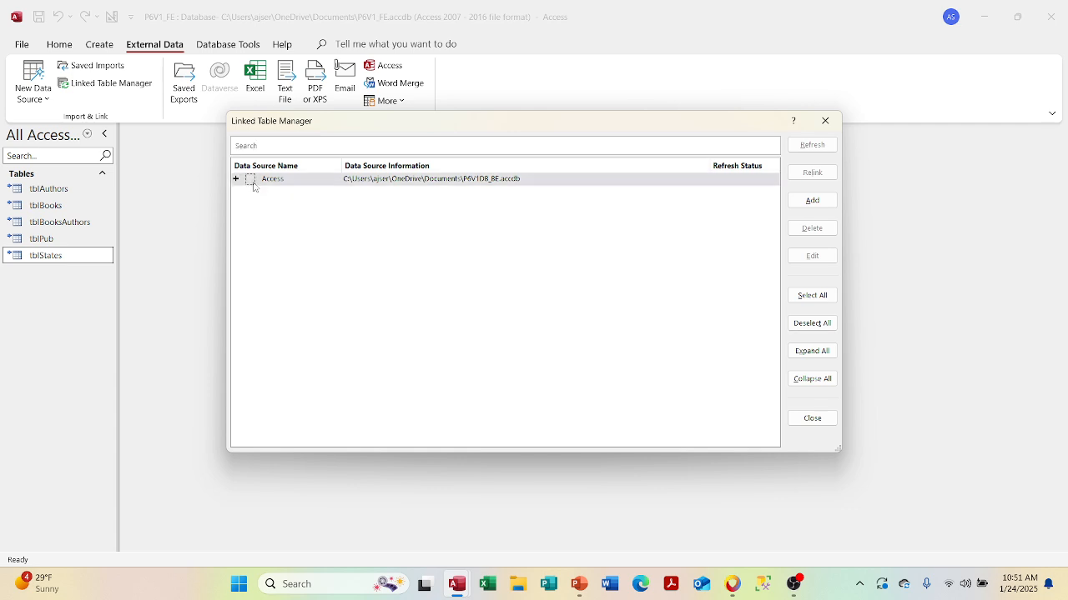
click(819, 260)
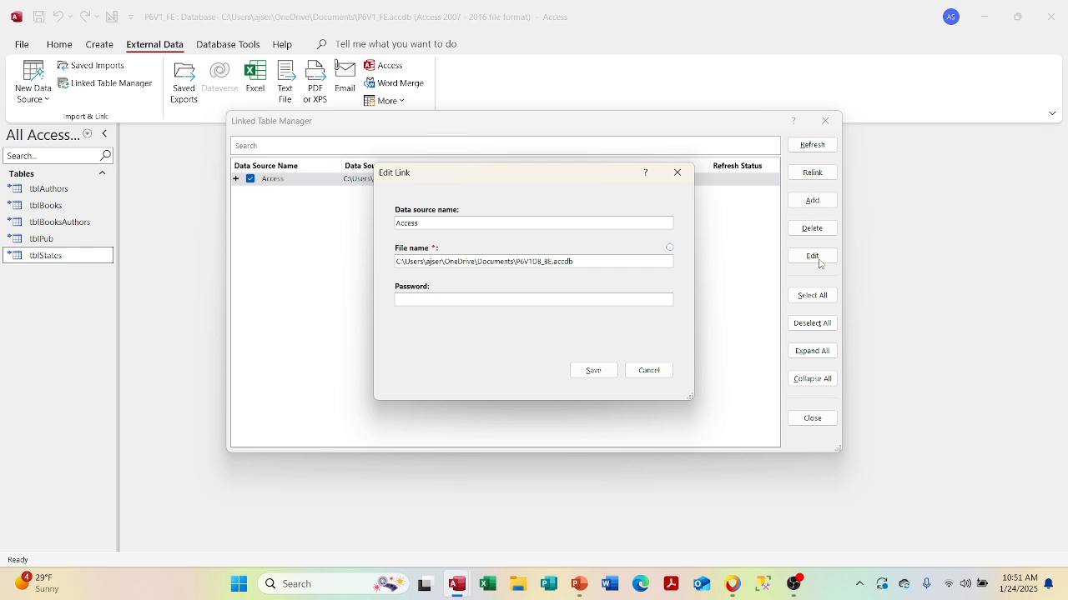
click(677, 173)
click(825, 121)
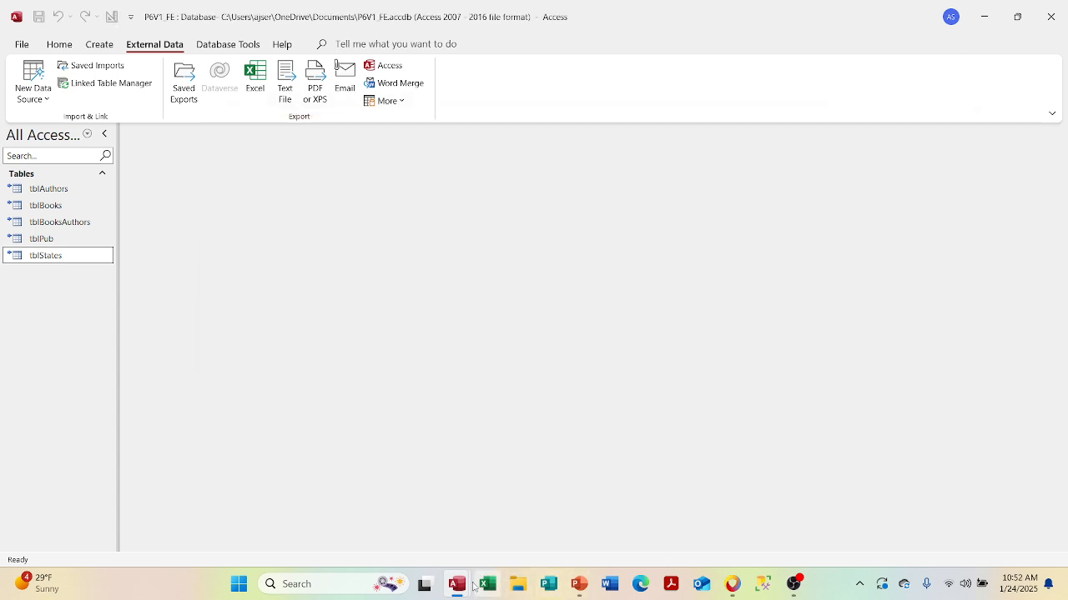
- Switch to P6V1DB_BE and close its tblBooks datasheet
click(551, 501)
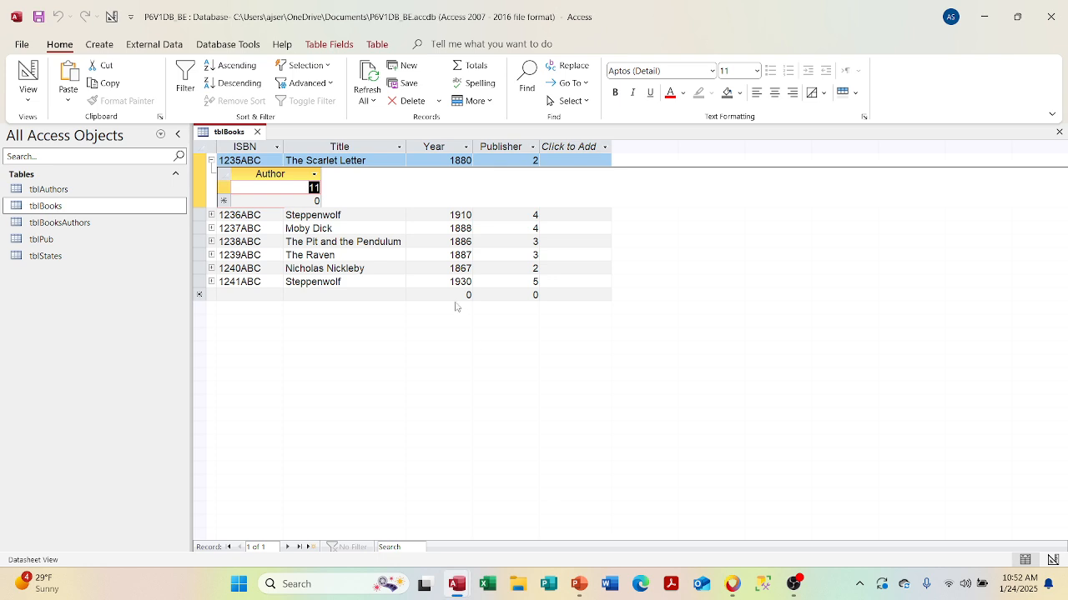
click(257, 131)
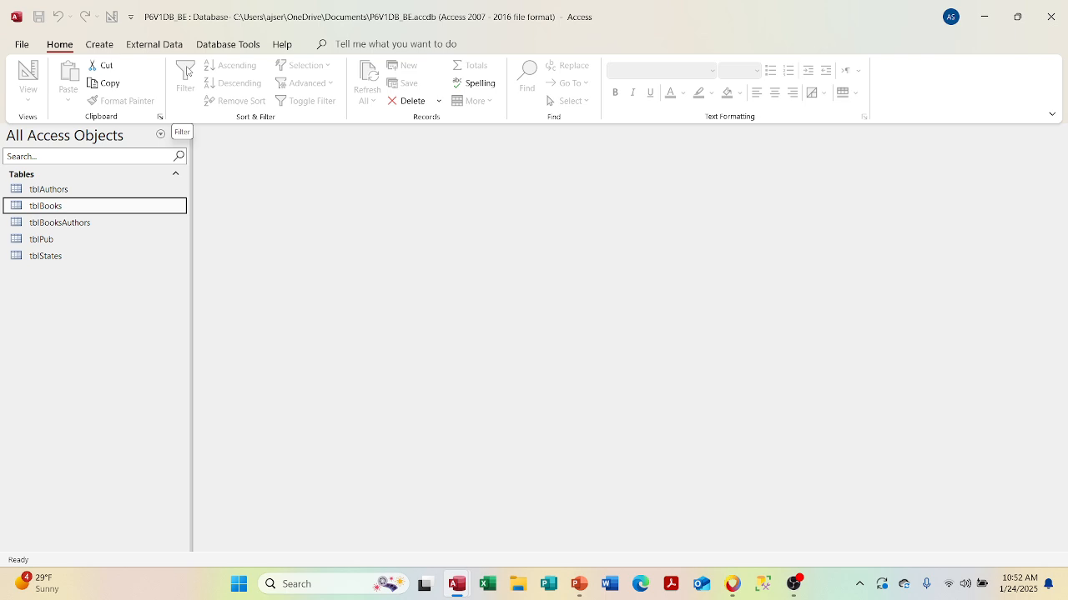
click(227, 44)
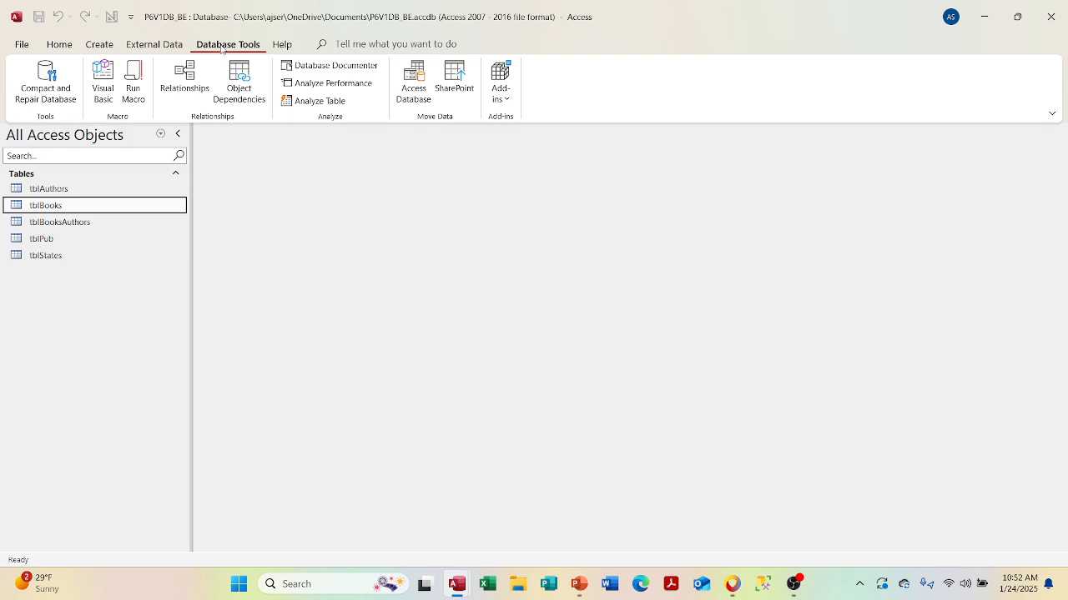
- Open Access Options from the File page
click(86, 49)
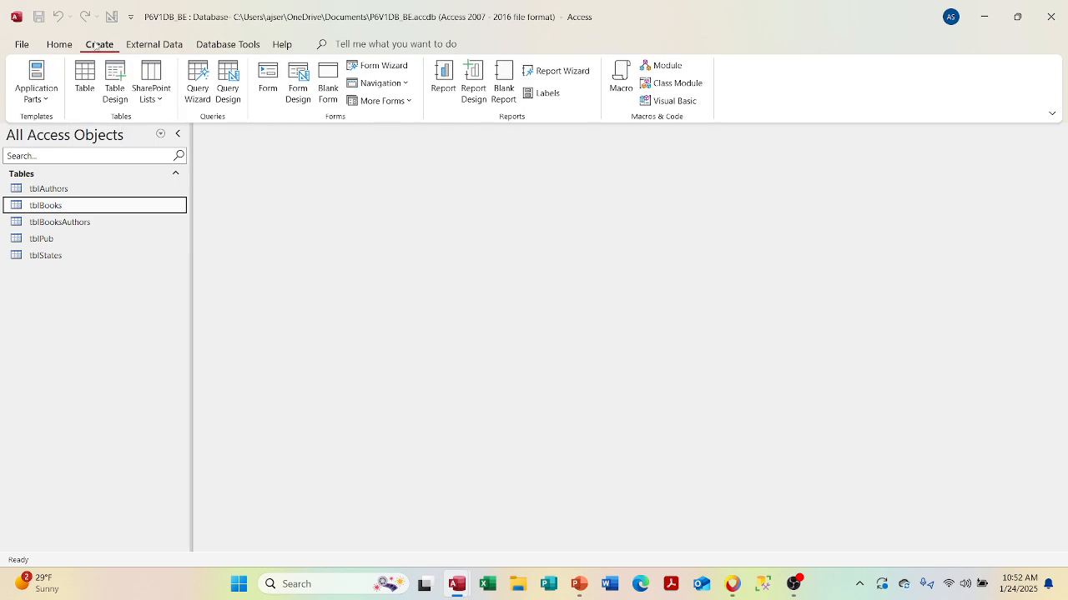
click(23, 44)
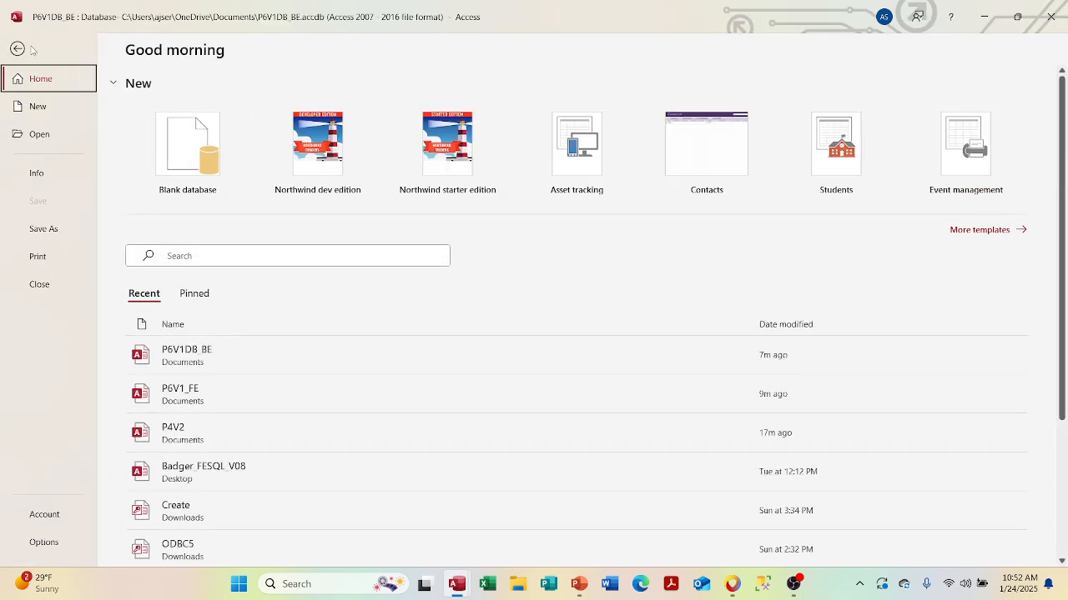
click(43, 543)
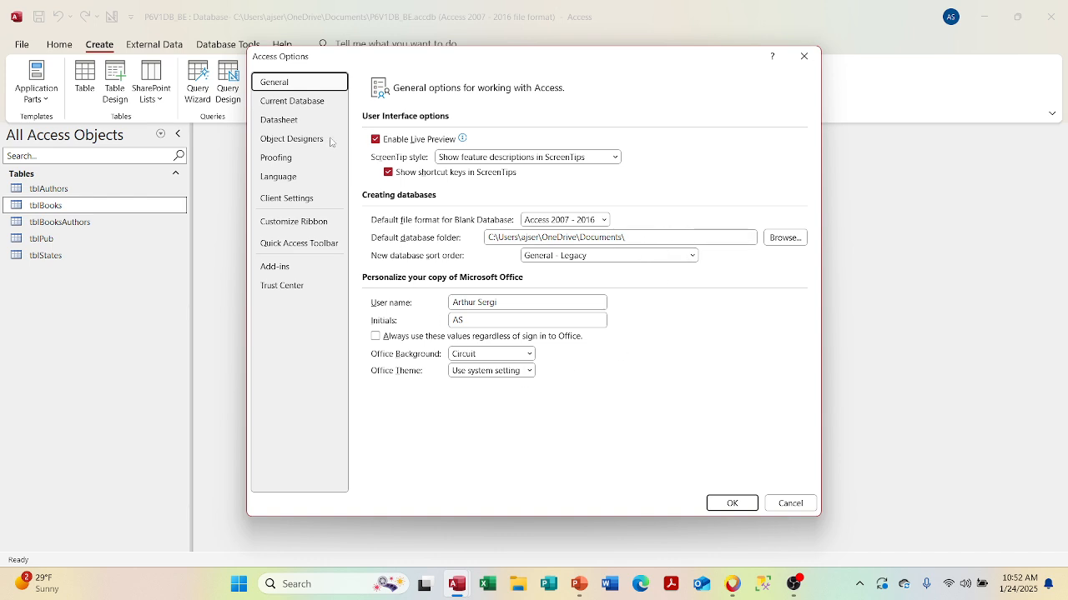
- Browse the Current Database options, then cancel Access Options without changes
click(314, 108)
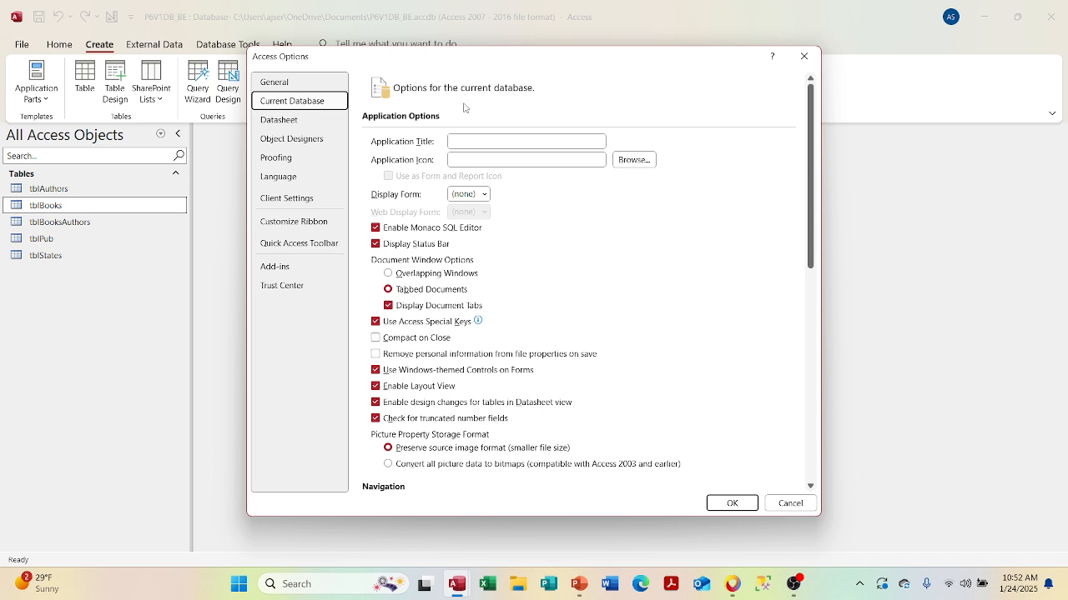
scroll(583, 212, down, 5)
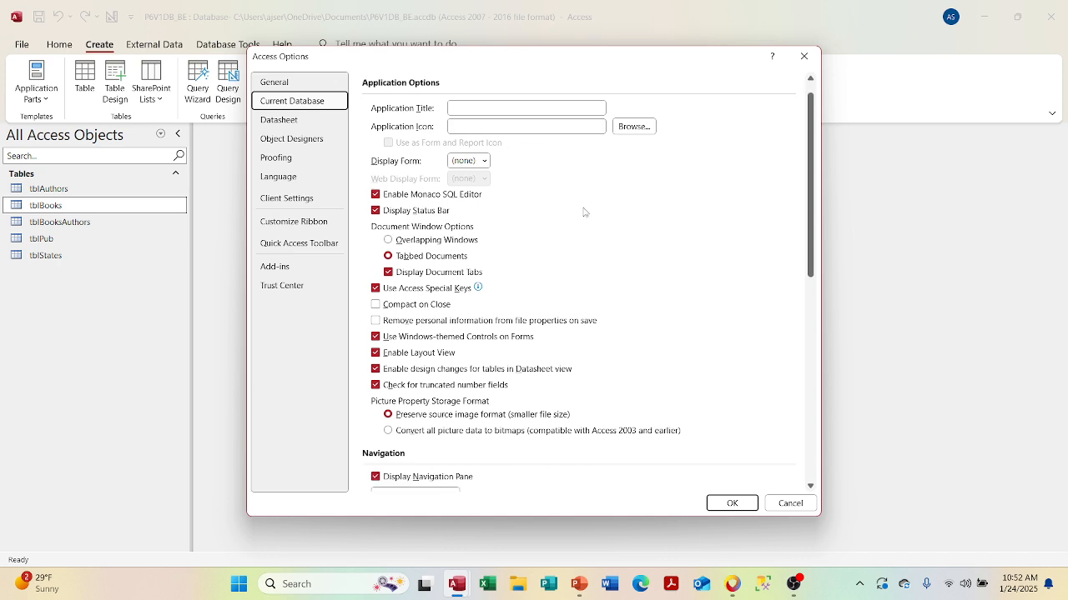
scroll(583, 212, down, 6)
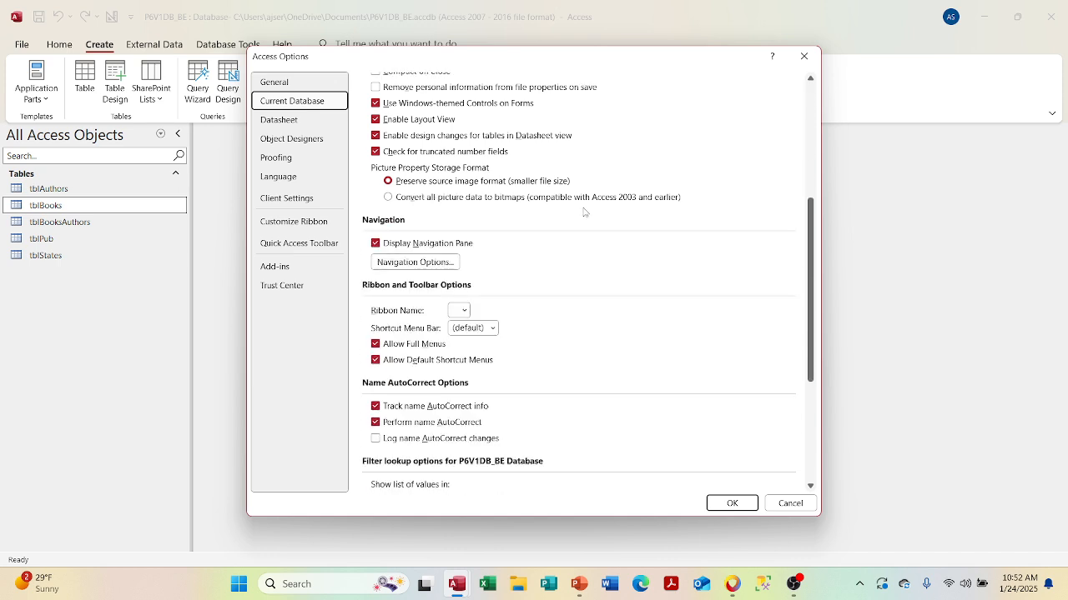
scroll(584, 211, down, 3)
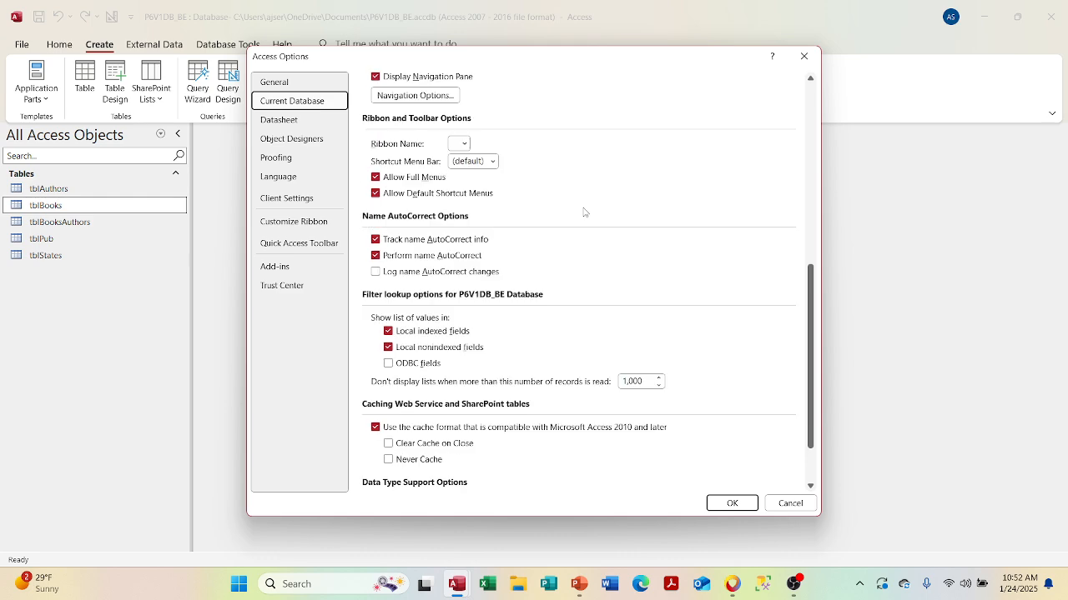
click(788, 504)
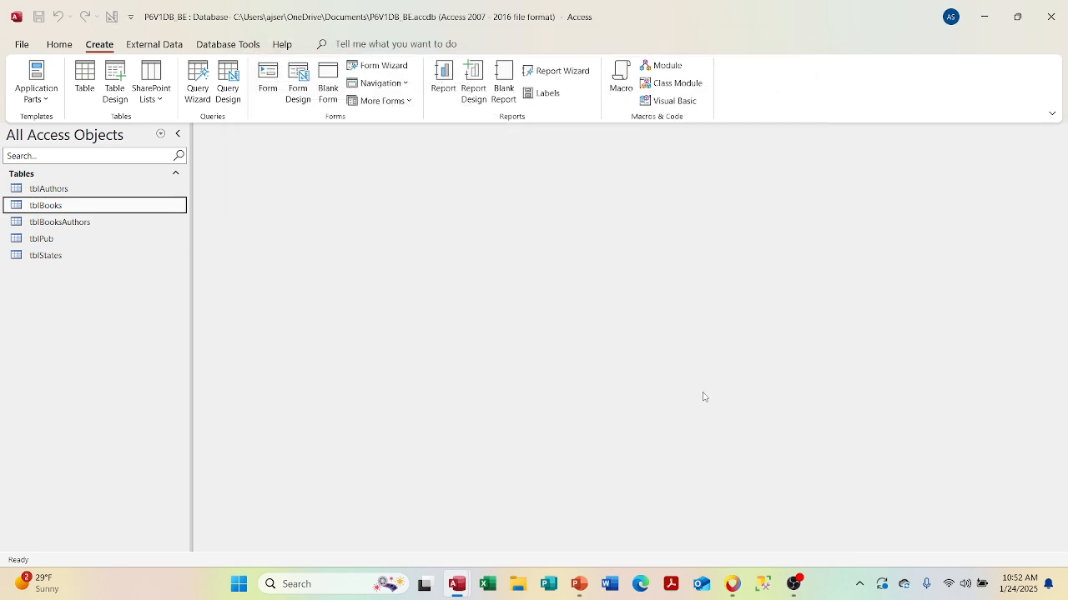
click(361, 43)
- Try Set Database Password from Tell me twice, dismissing the exclusive-use warning each time
text(pass)
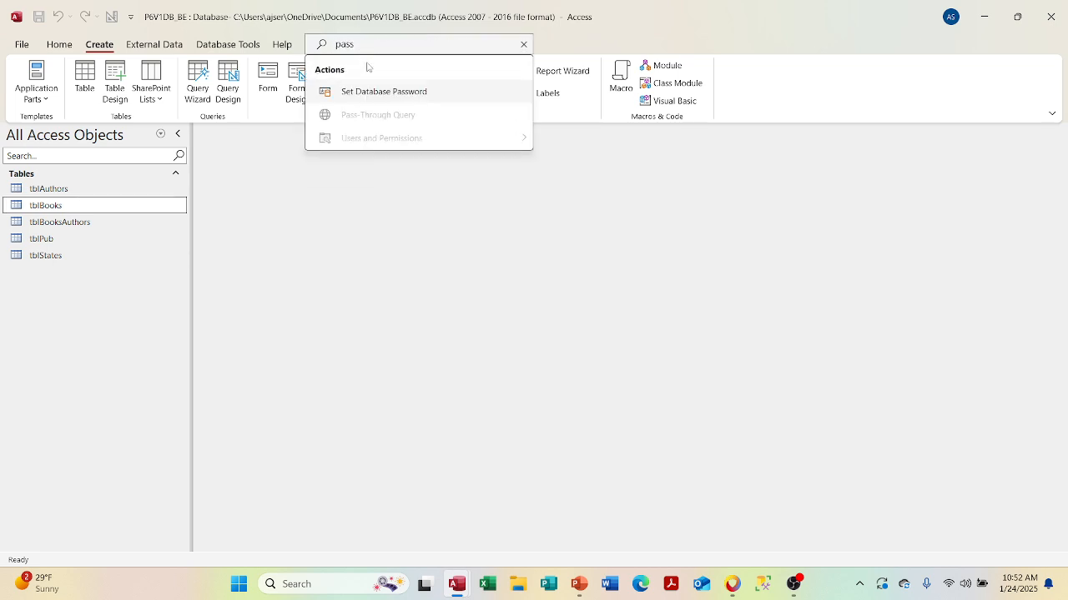
click(375, 92)
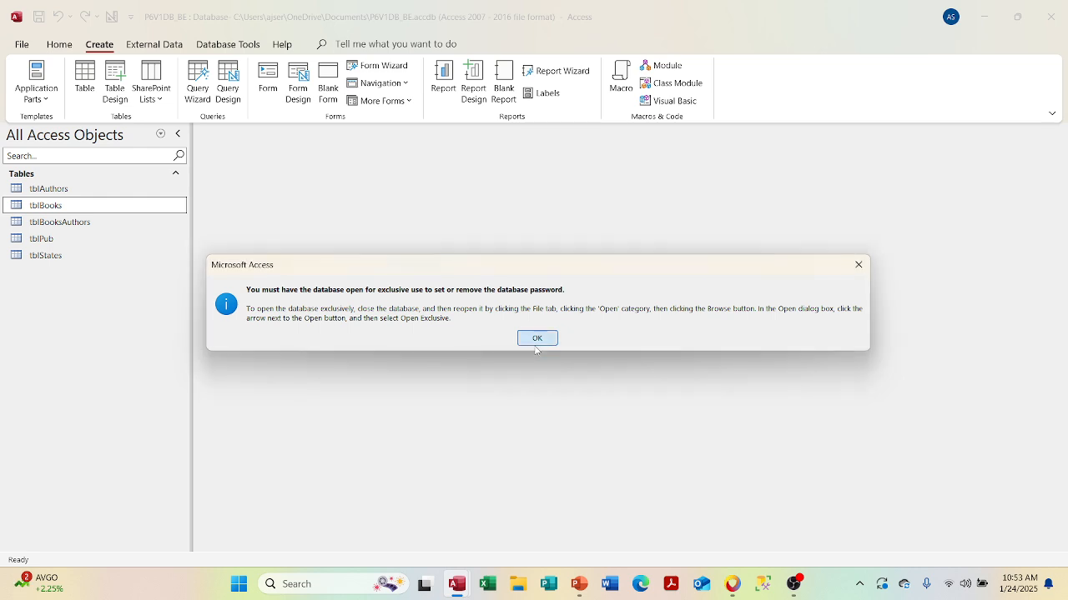
click(536, 342)
key(alt+q)
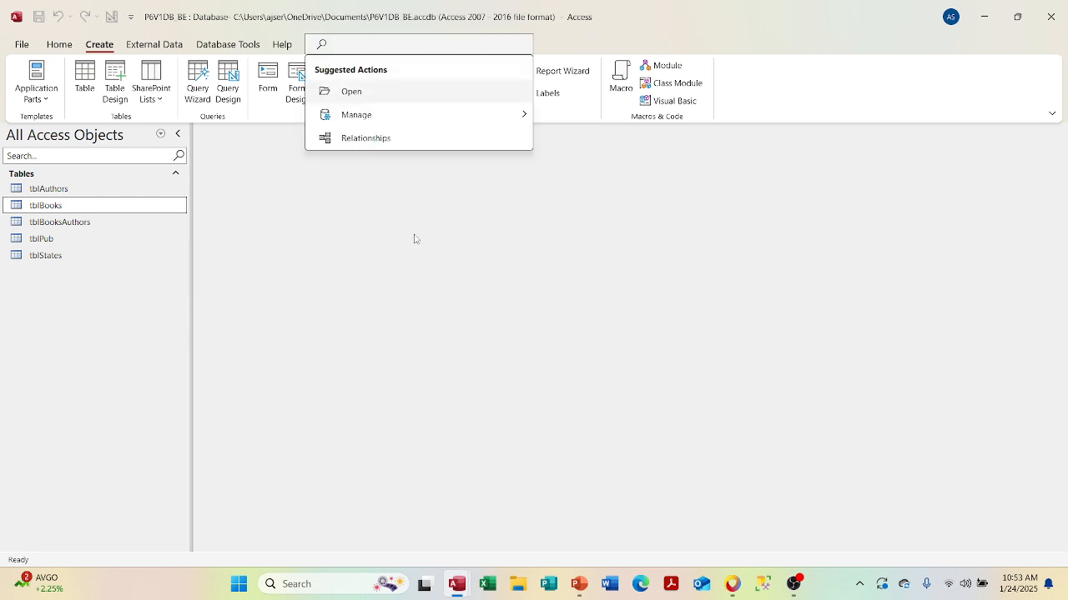
text(pas)
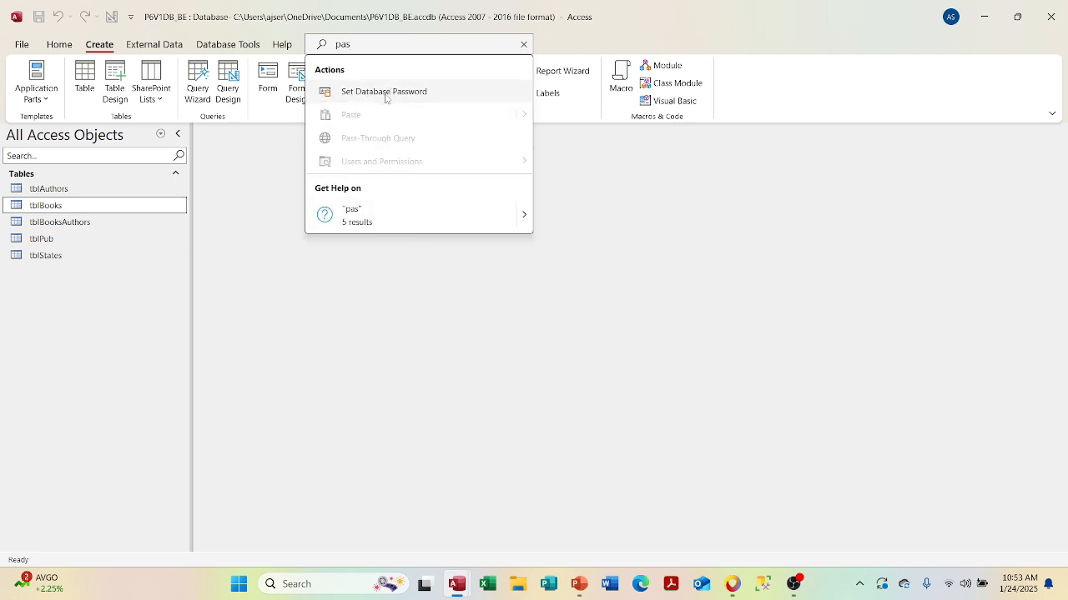
click(386, 93)
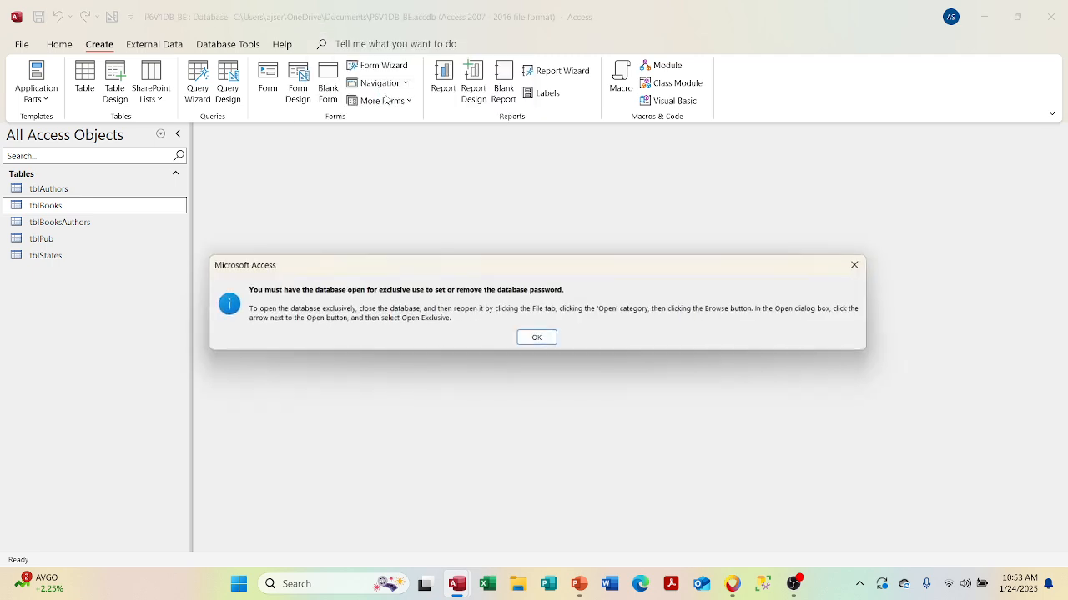
click(538, 339)
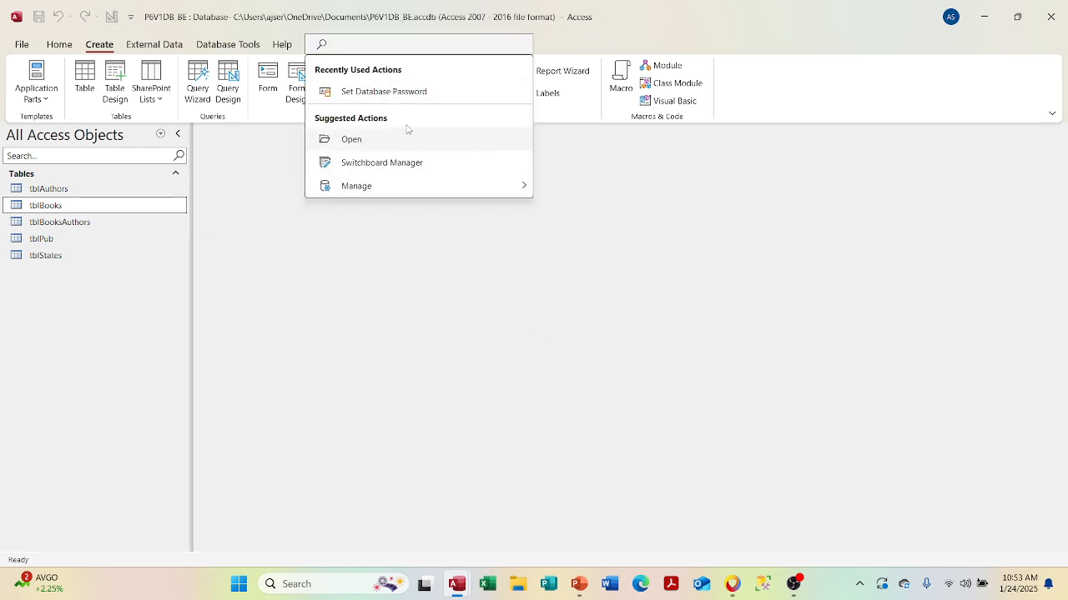
- Search 'password' once more, then close the P6V1DB_BE database window
text(pass)
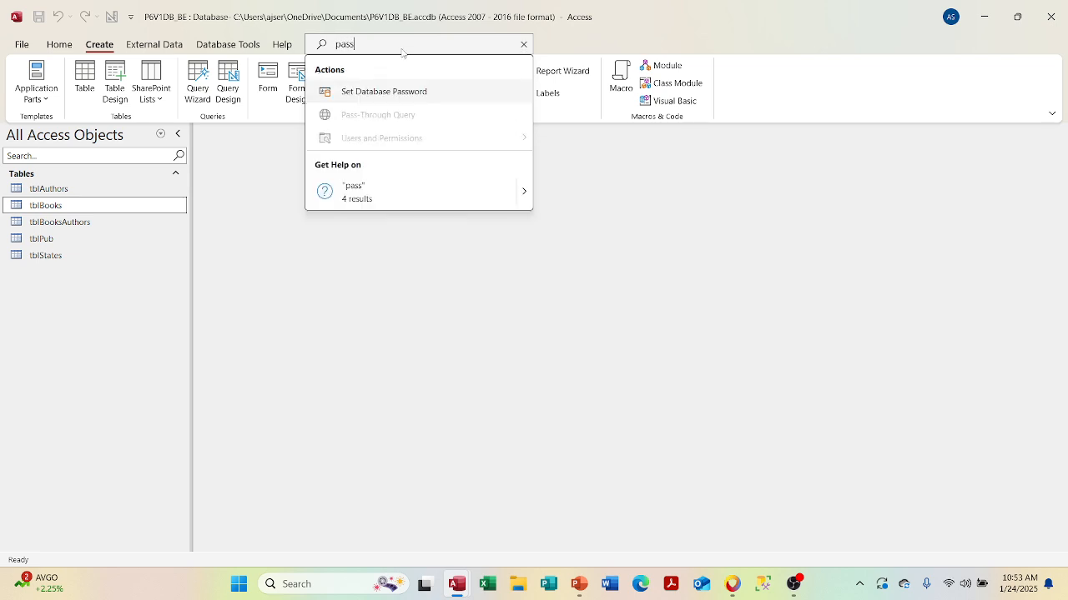
text(word)
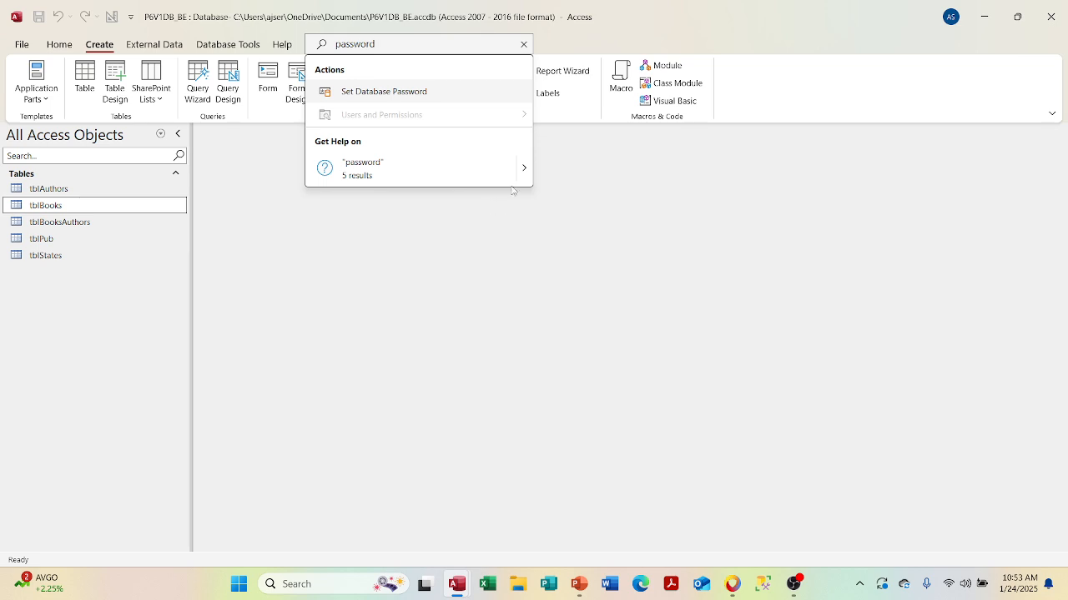
mouse_move(516, 183)
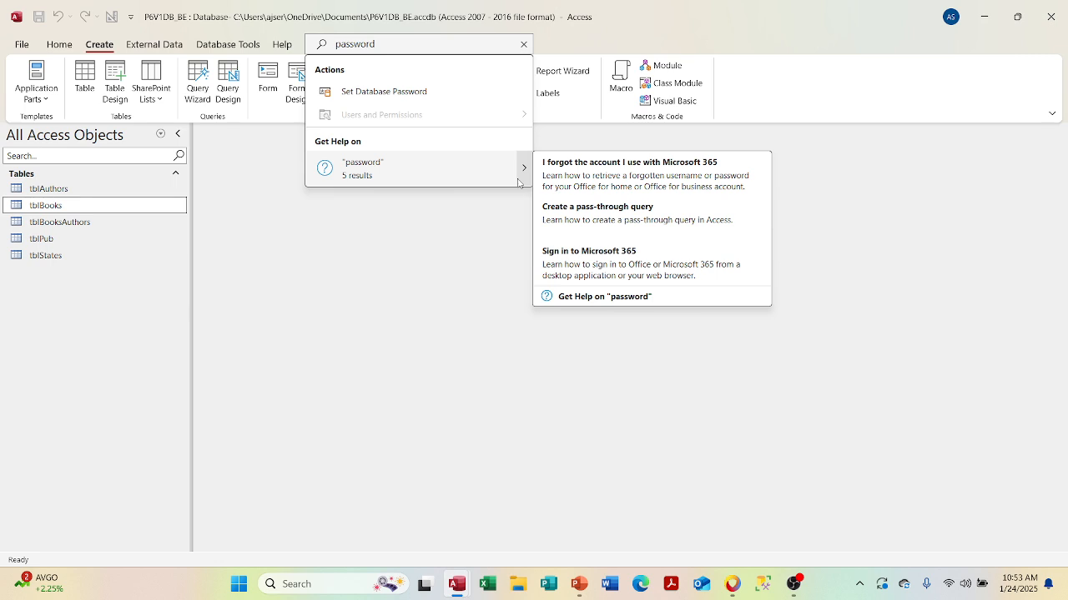
click(830, 173)
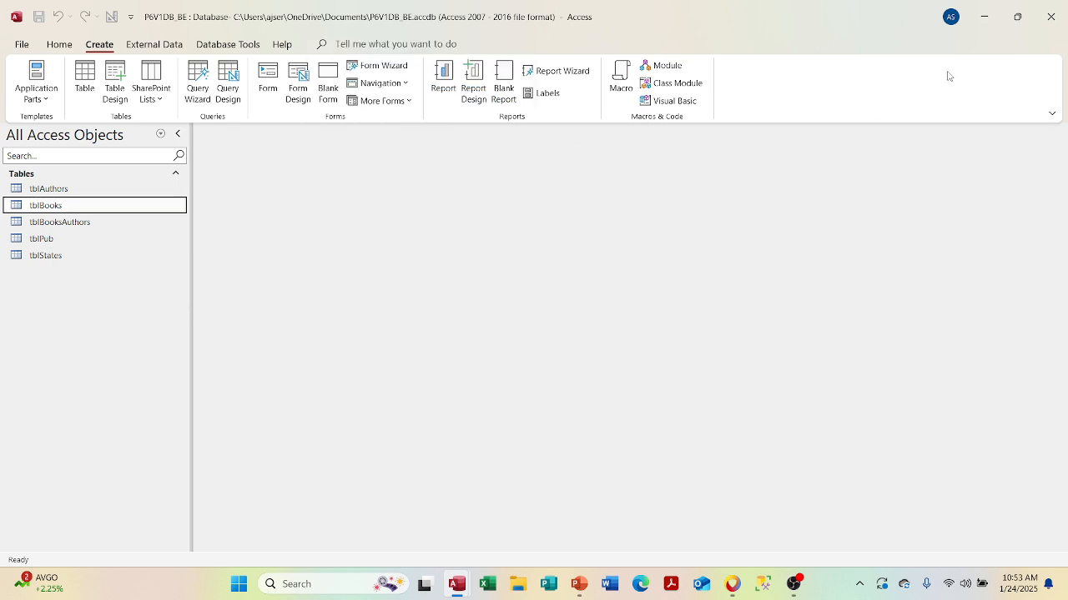
click(1051, 27)
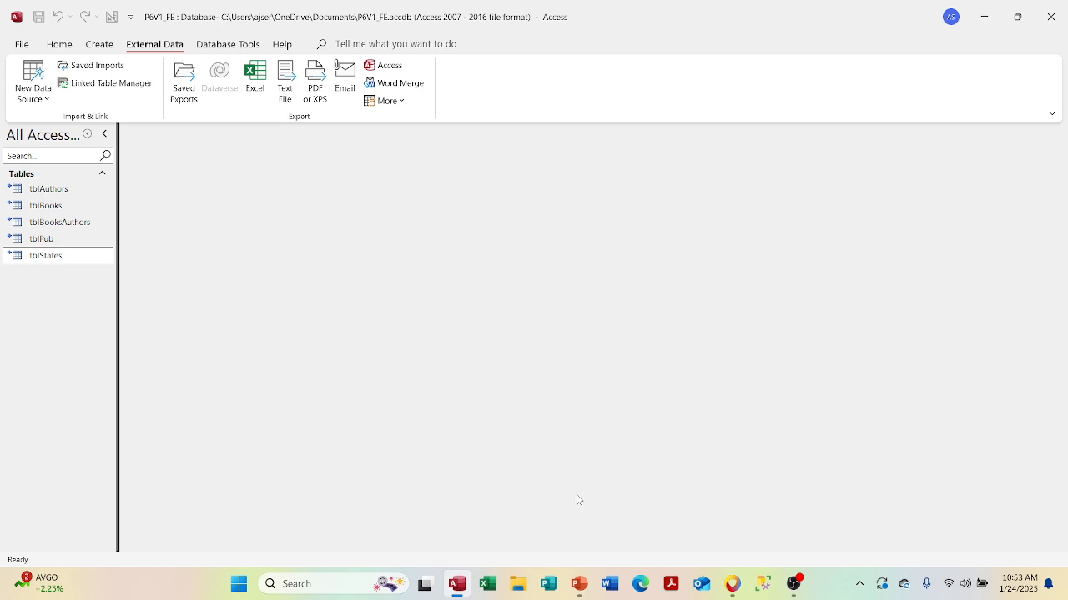
click(519, 584)
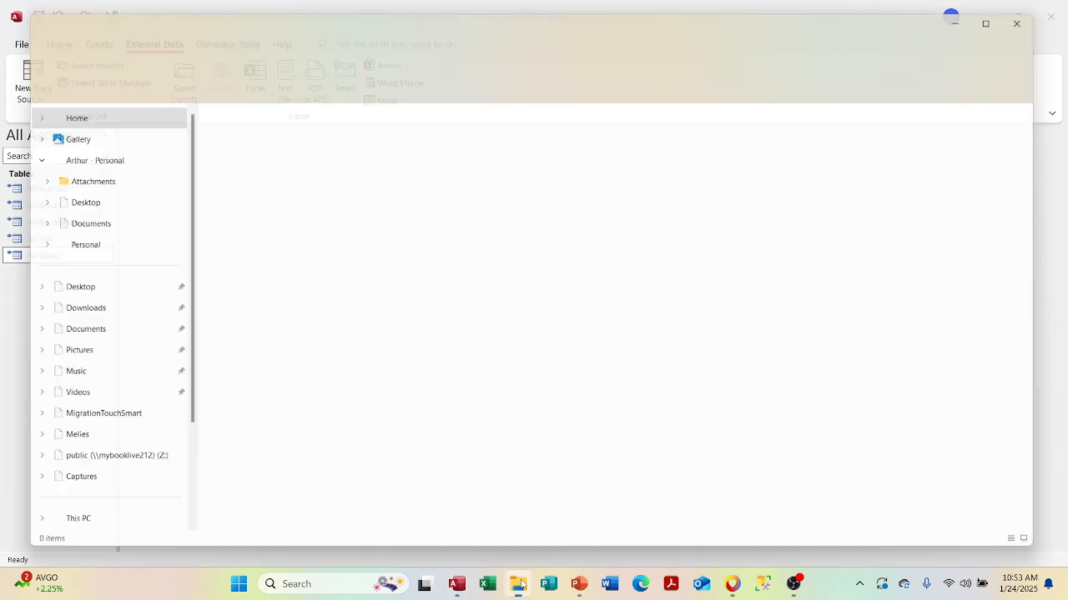
- Check P6V1DB_BE's right-click options in Documents, then open it in Access
click(122, 338)
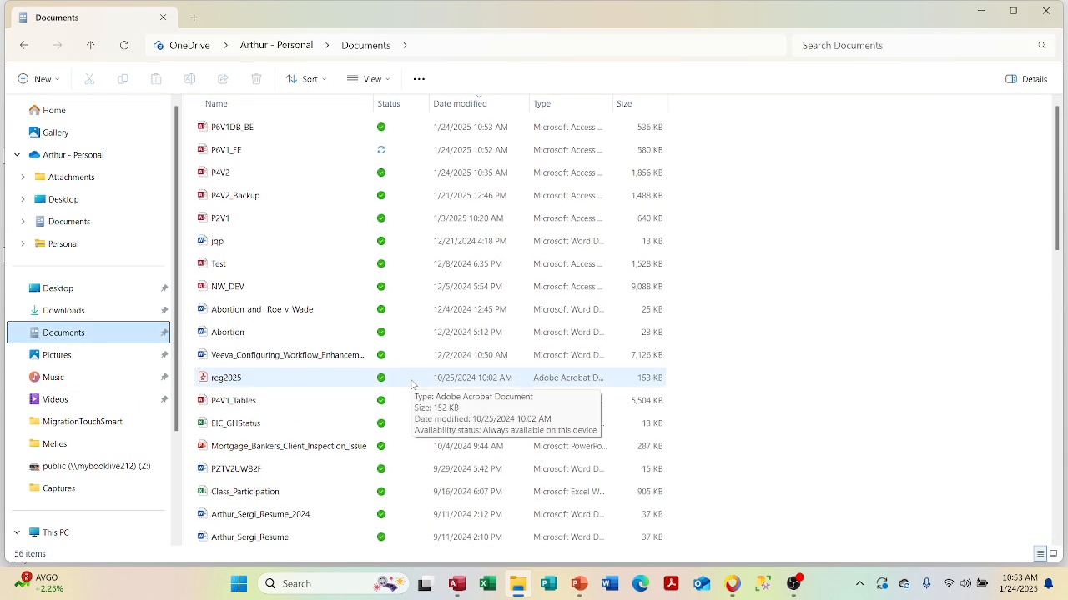
right_click(251, 134)
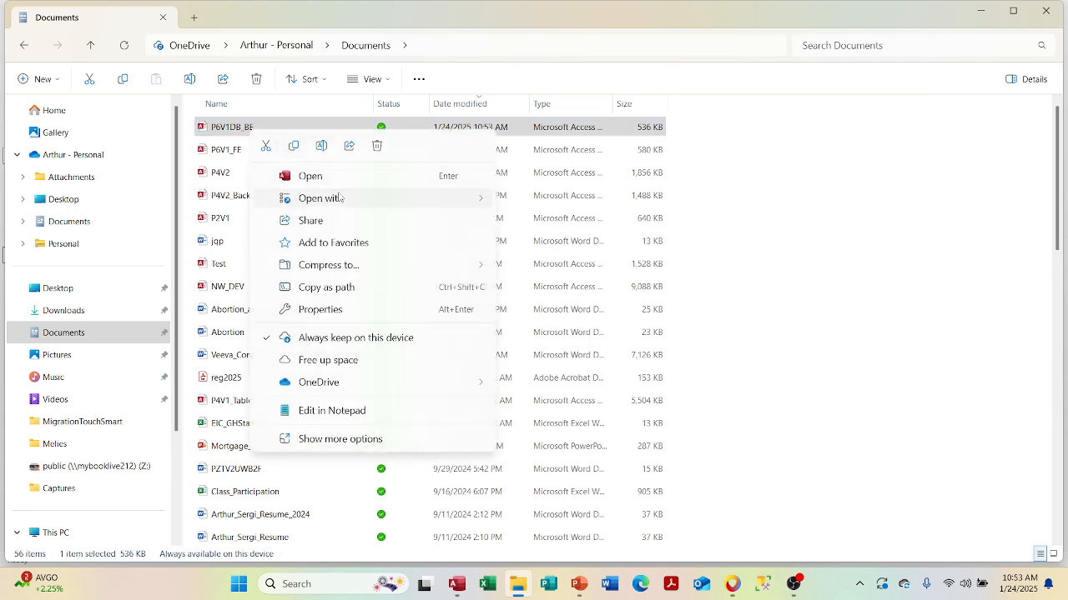
mouse_move(340, 199)
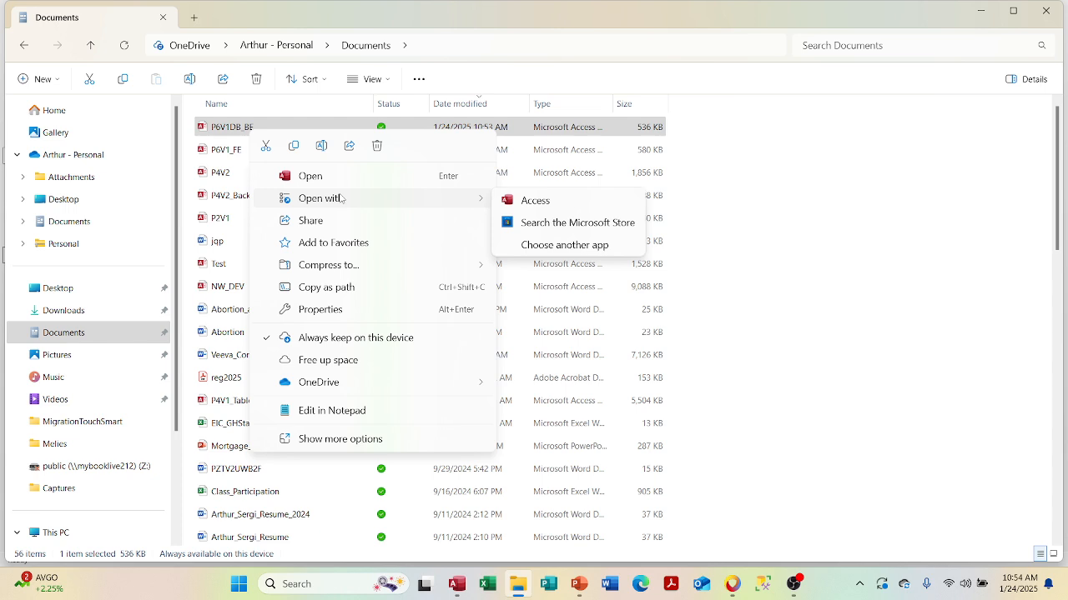
click(334, 439)
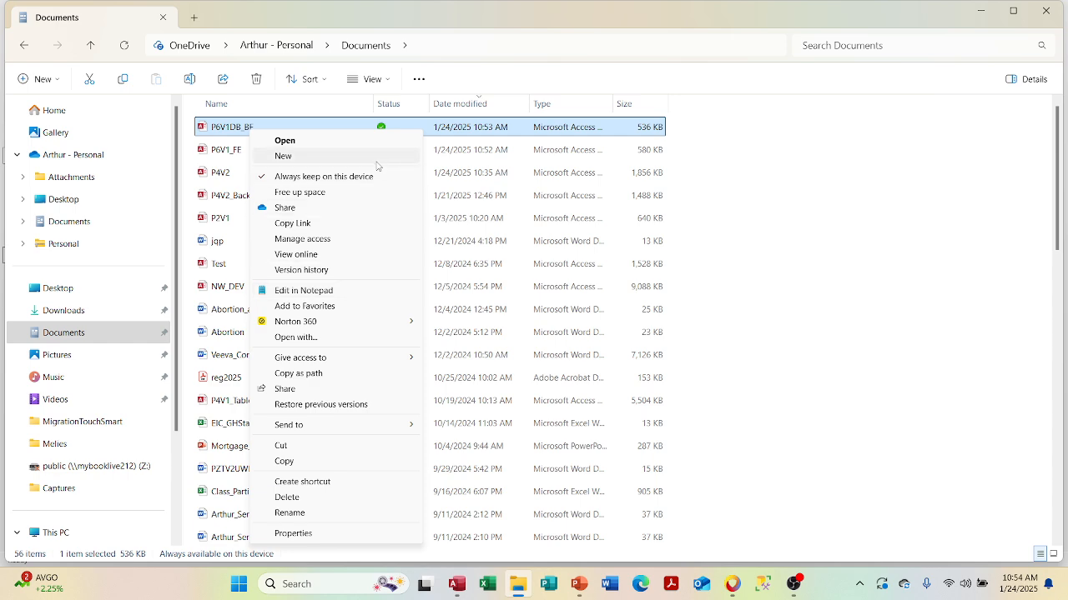
click(734, 179)
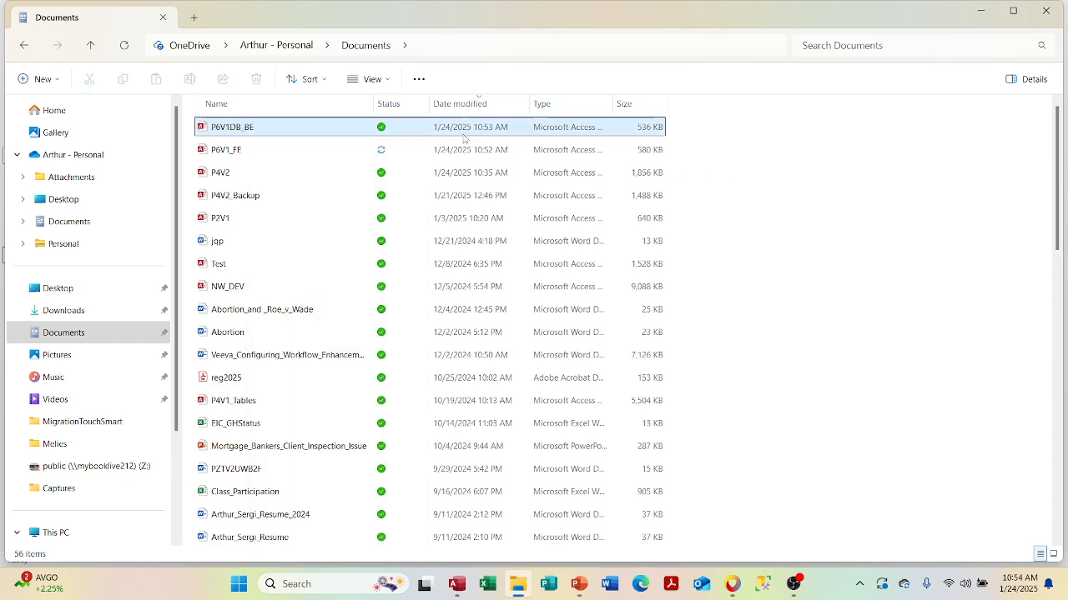
double_click(322, 134)
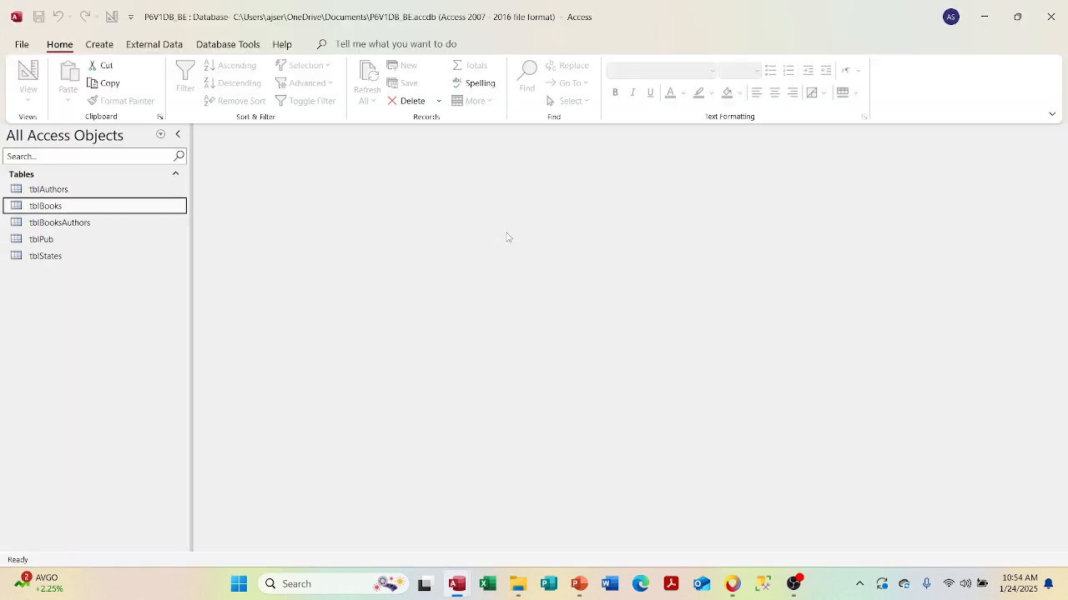
click(406, 44)
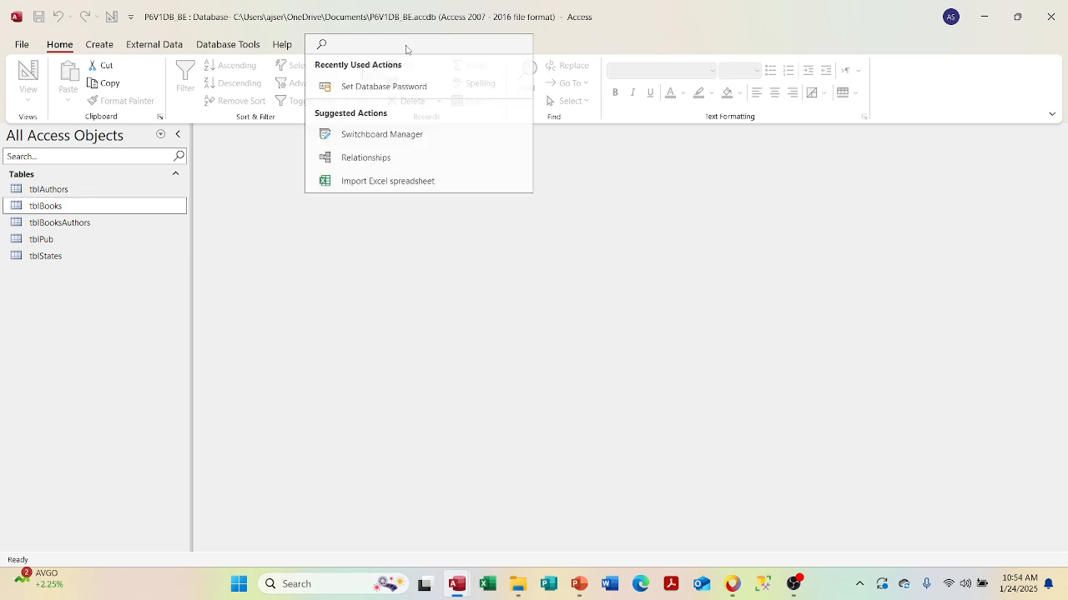
text(pas)
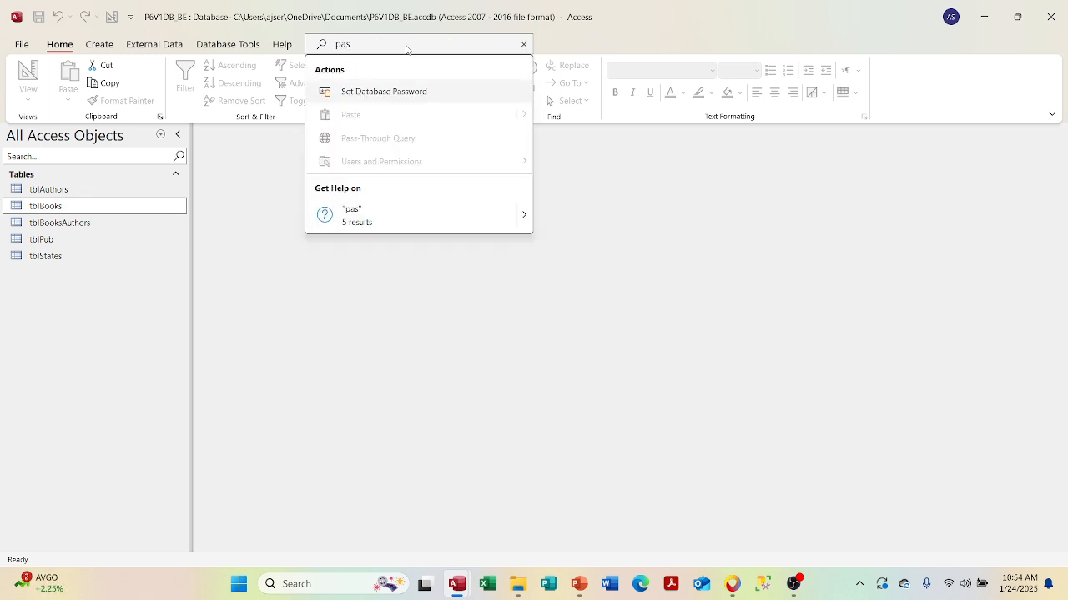
click(399, 94)
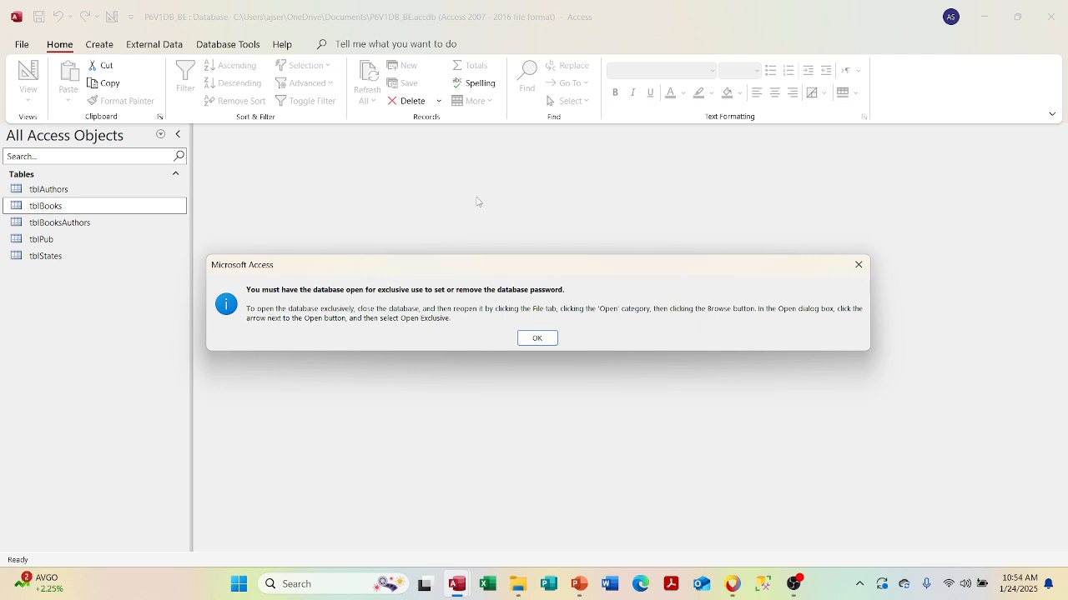
click(534, 344)
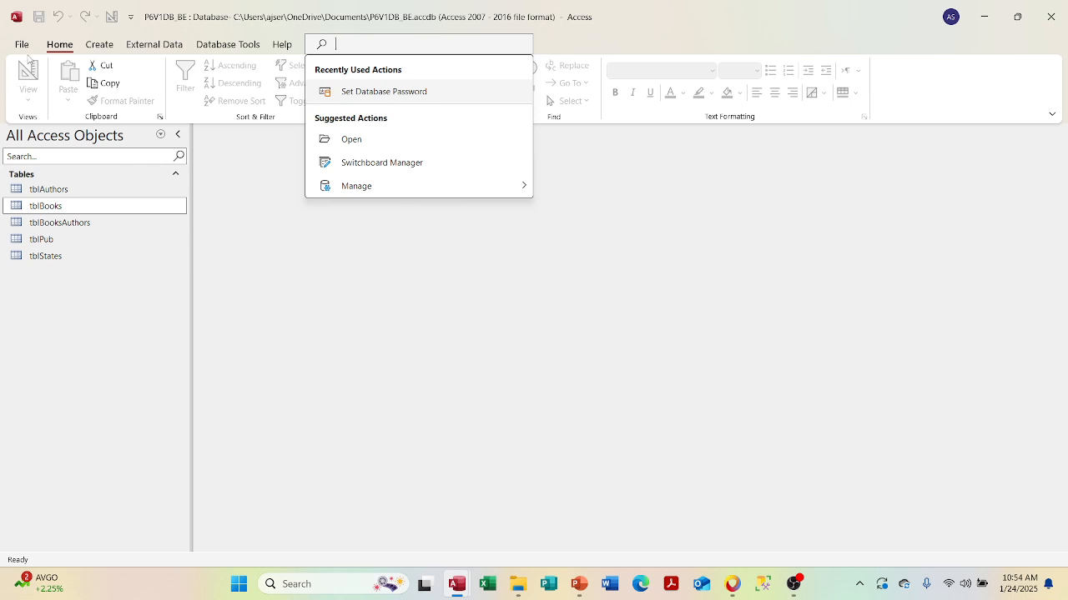
- Close P6V1DB_BE and reopen it from the Recent databases list
click(25, 47)
click(60, 282)
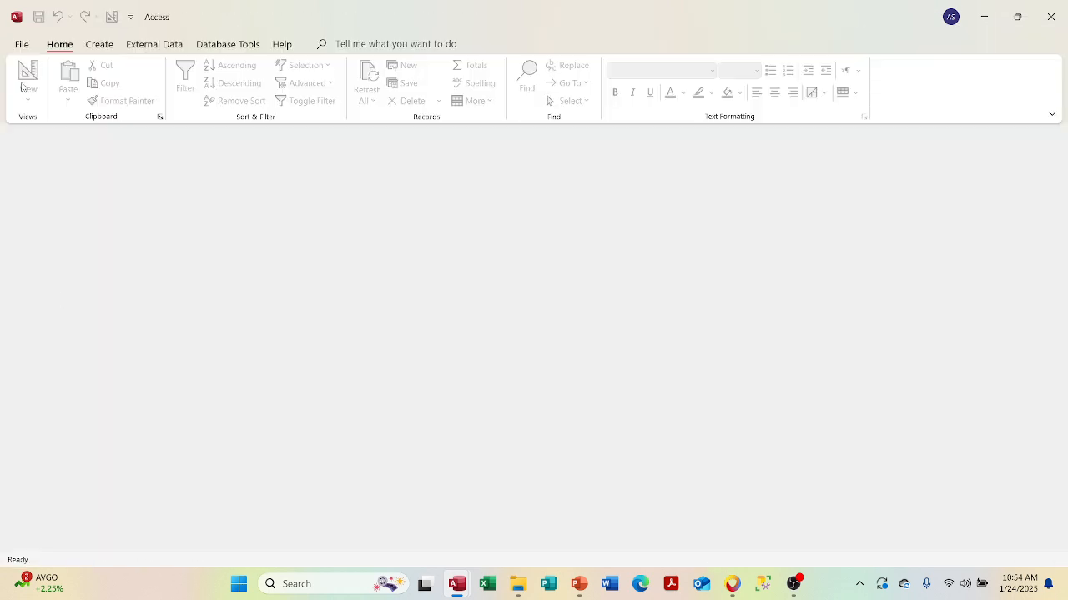
click(22, 44)
click(39, 134)
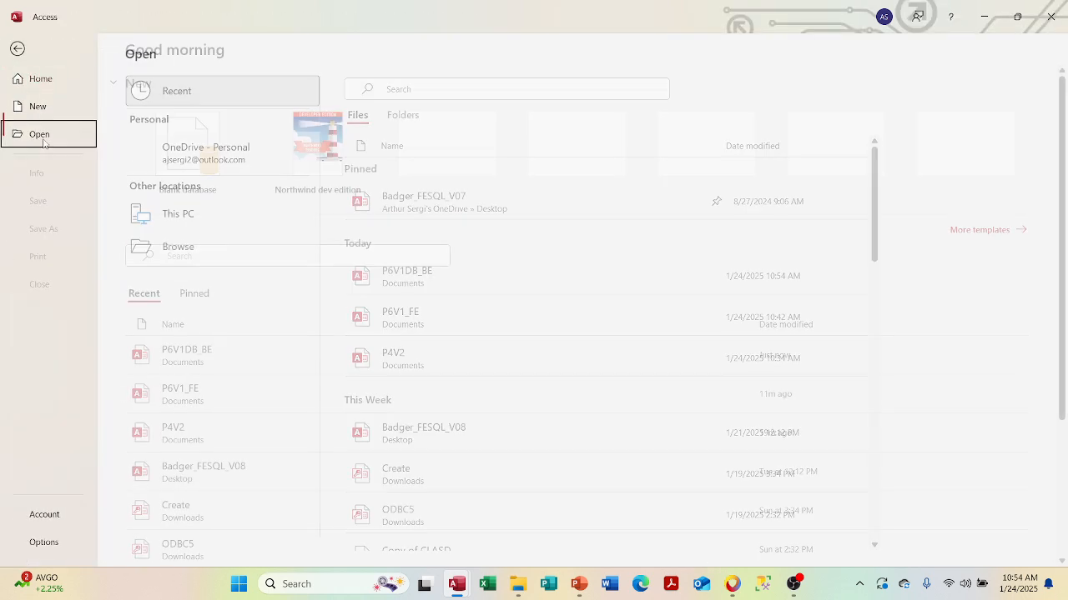
click(380, 282)
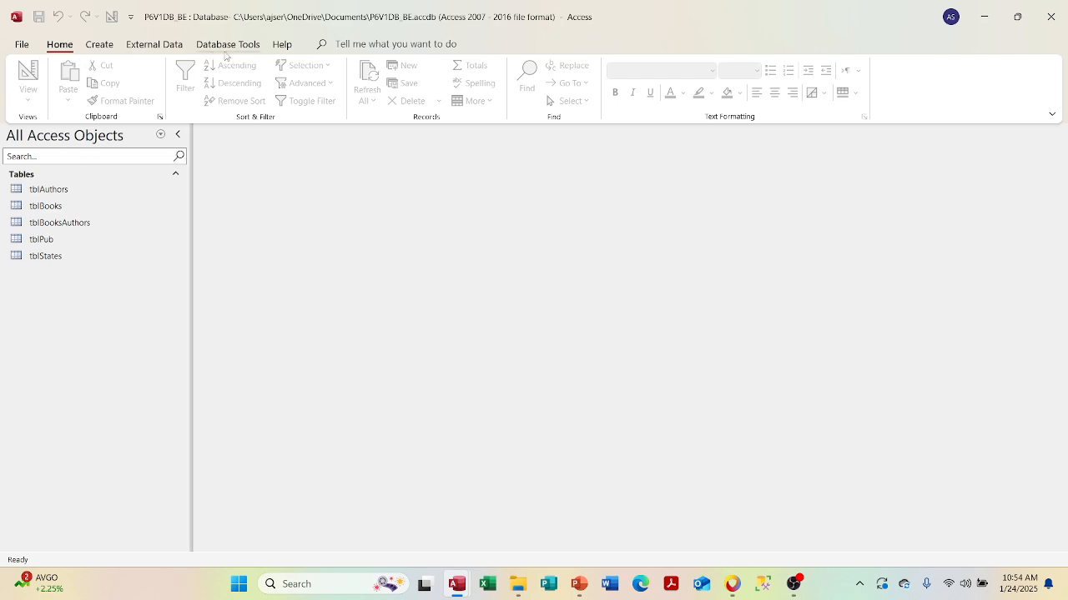
- Run Set Database Password via a 'passw' search and dismiss the exclusive-use message
click(359, 45)
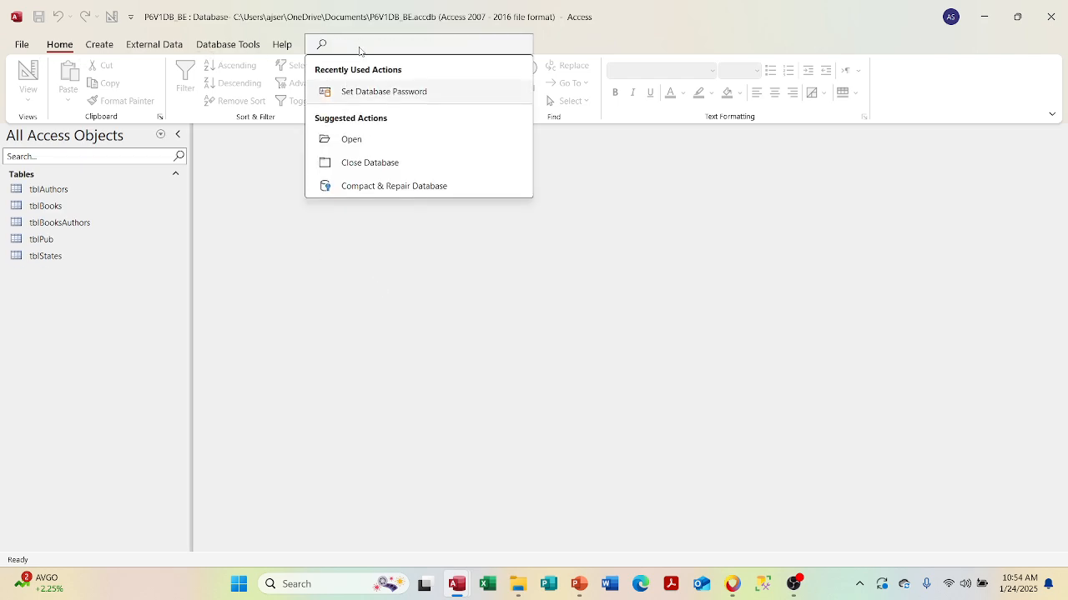
text(passw)
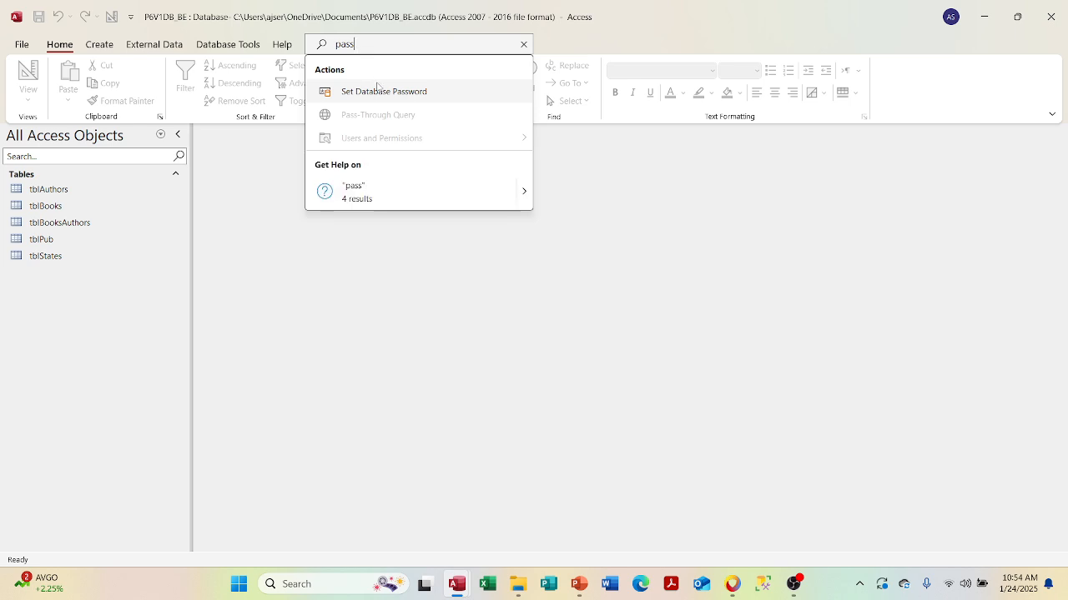
click(378, 90)
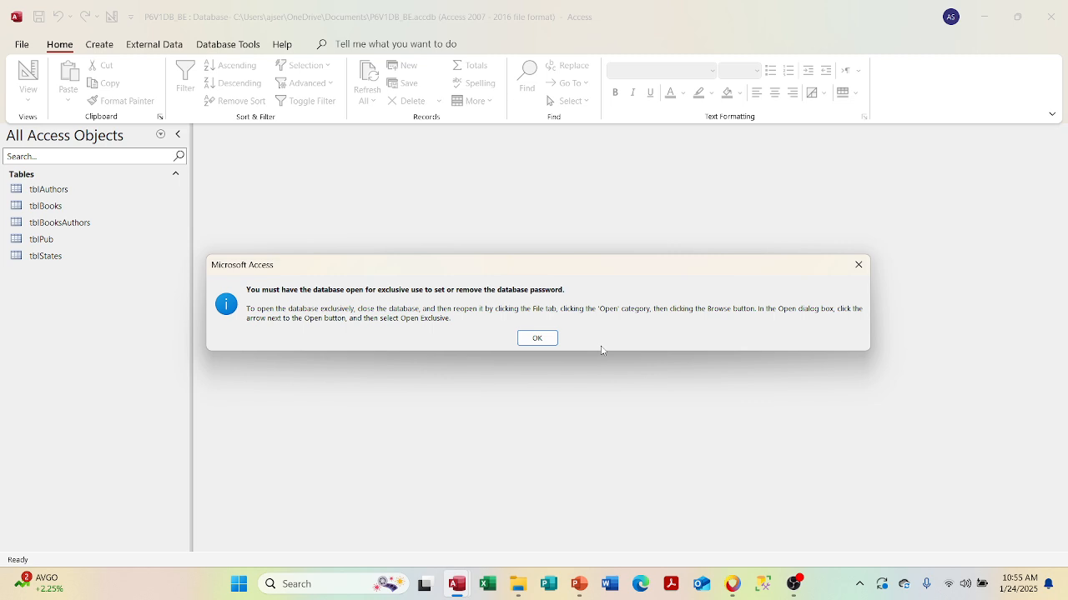
click(859, 265)
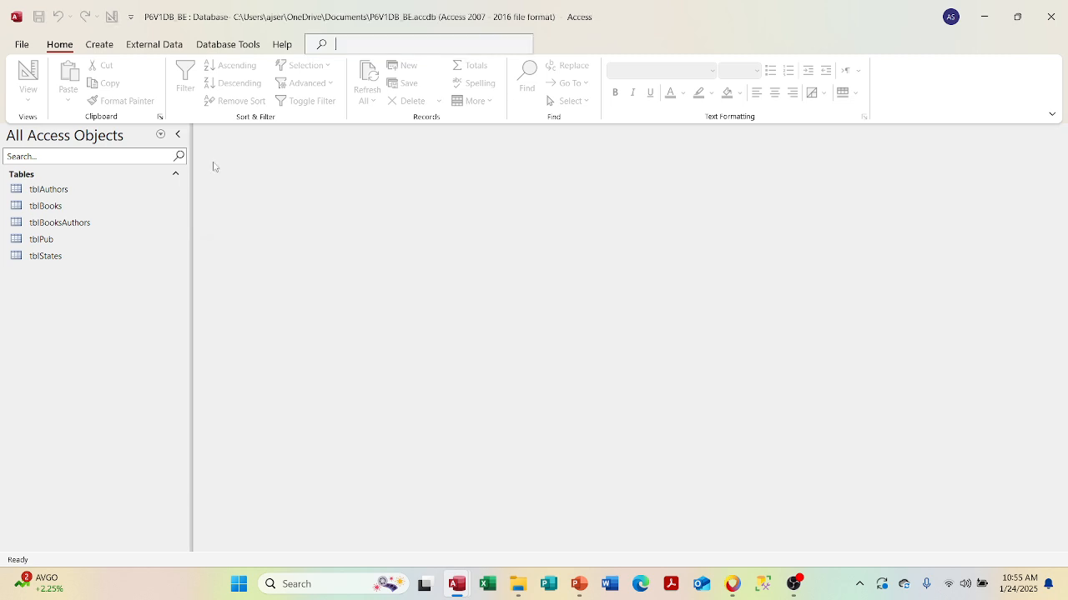
- Close P6V1DB_BE and reopen it from Documents using Open Exclusive
click(21, 45)
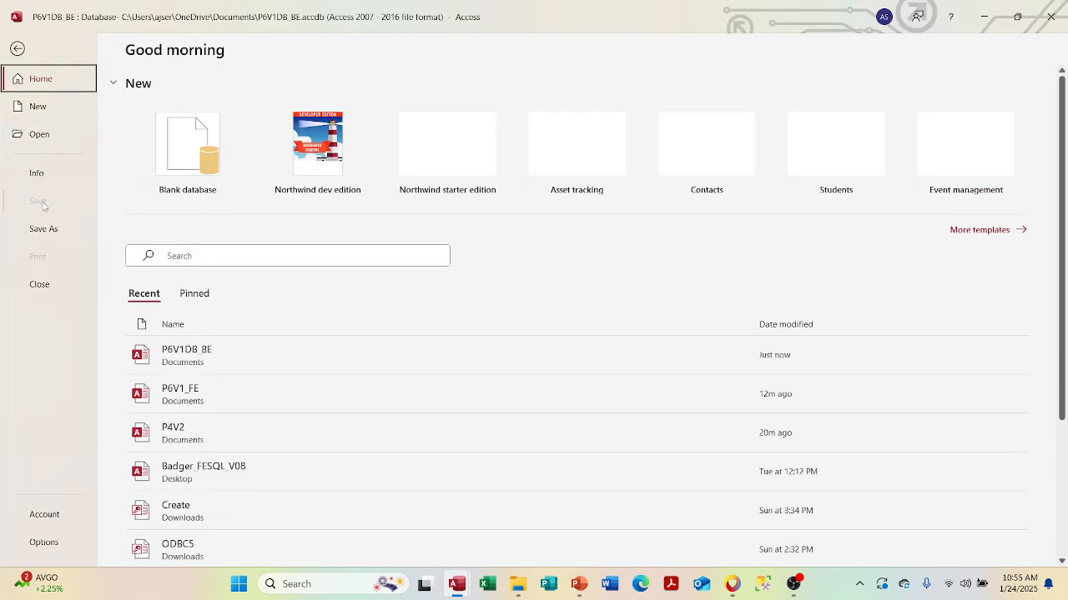
click(40, 282)
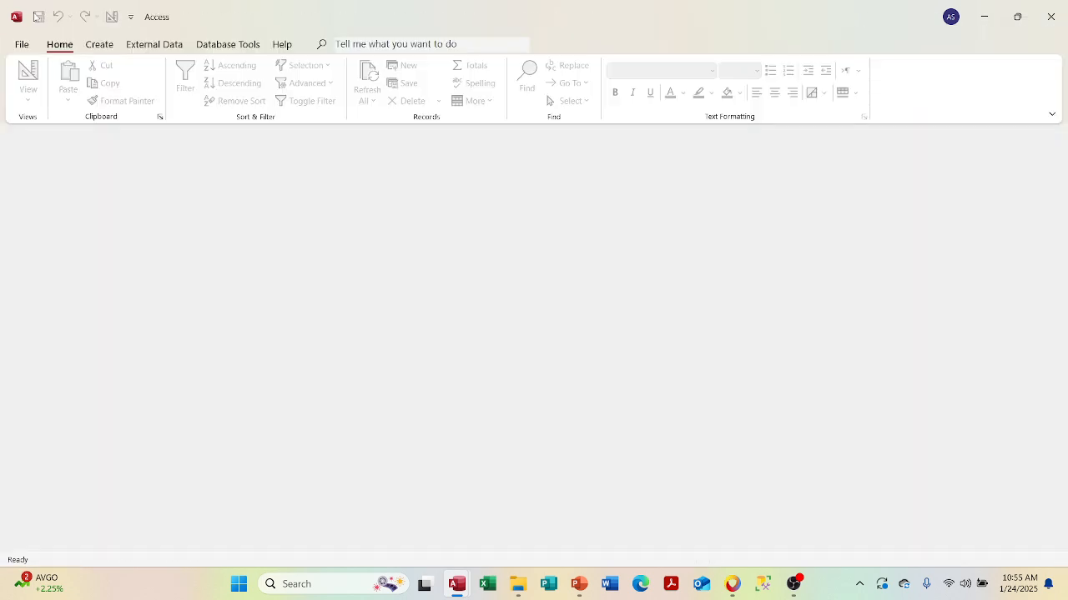
click(21, 46)
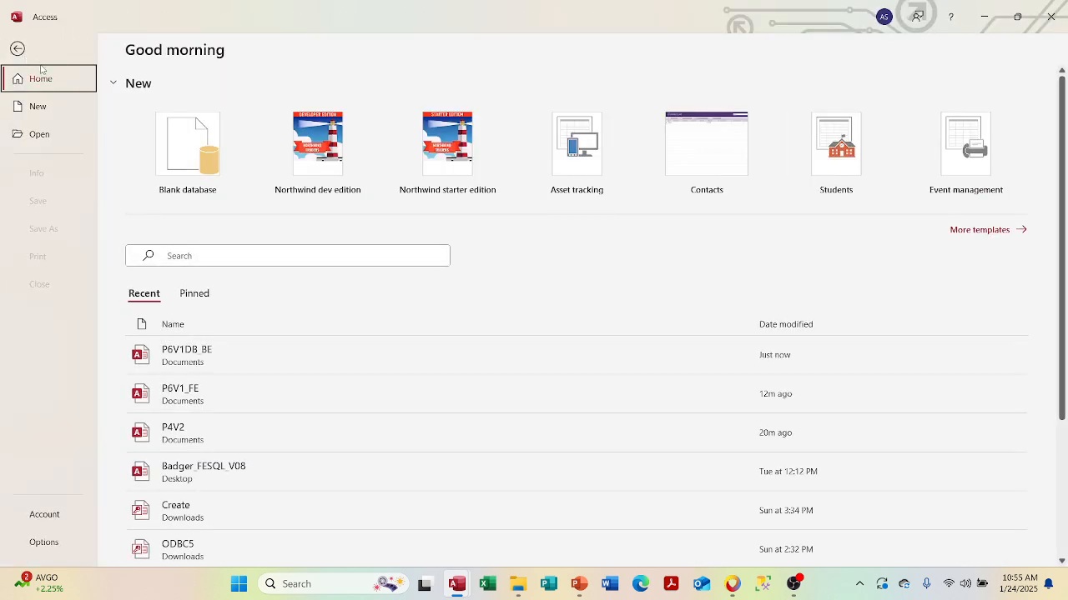
click(39, 135)
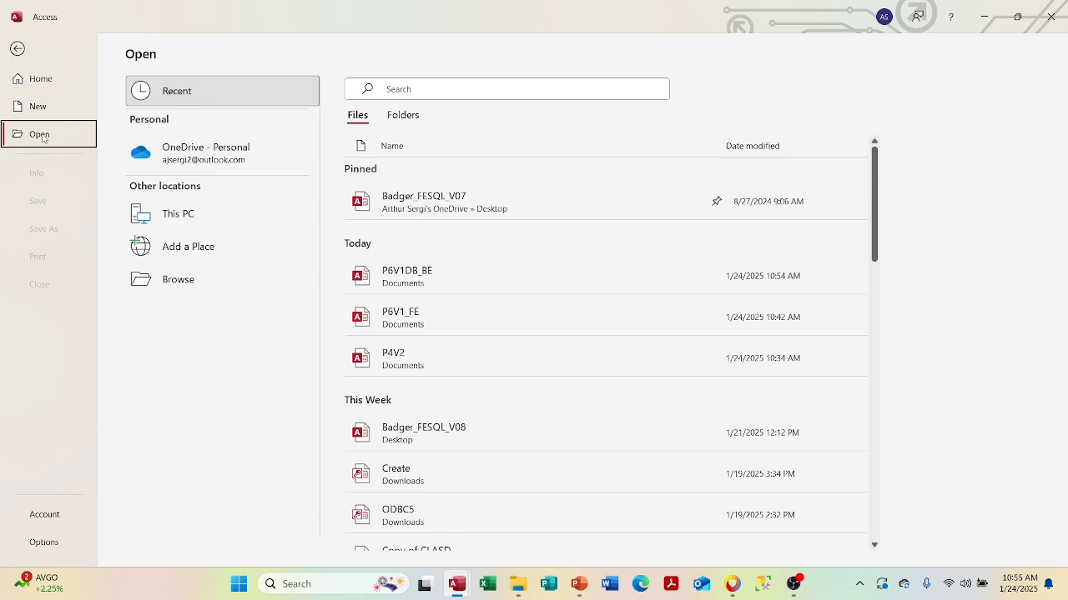
click(149, 281)
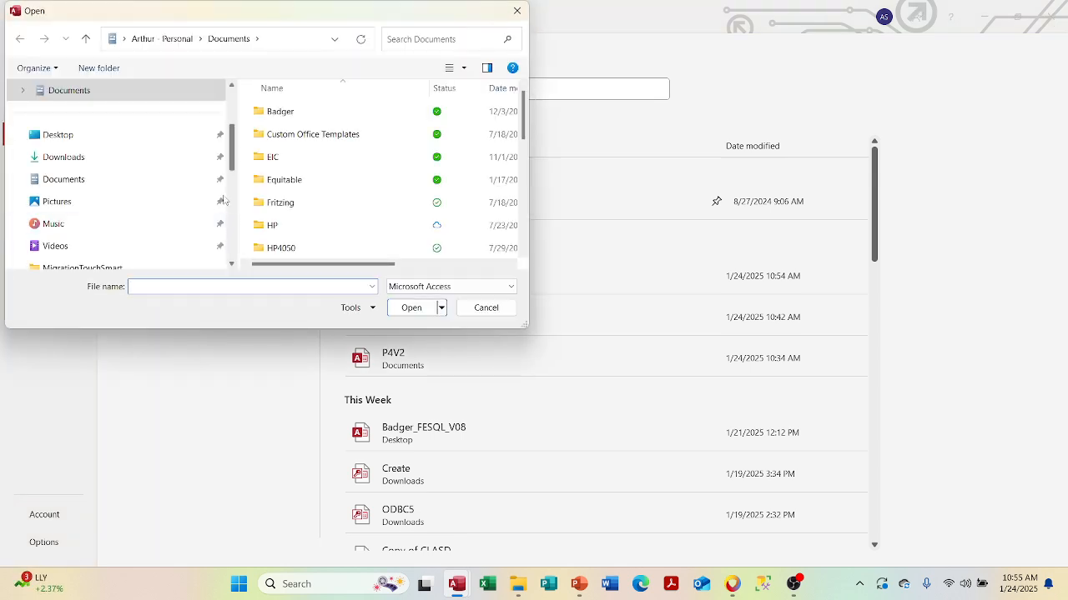
click(131, 180)
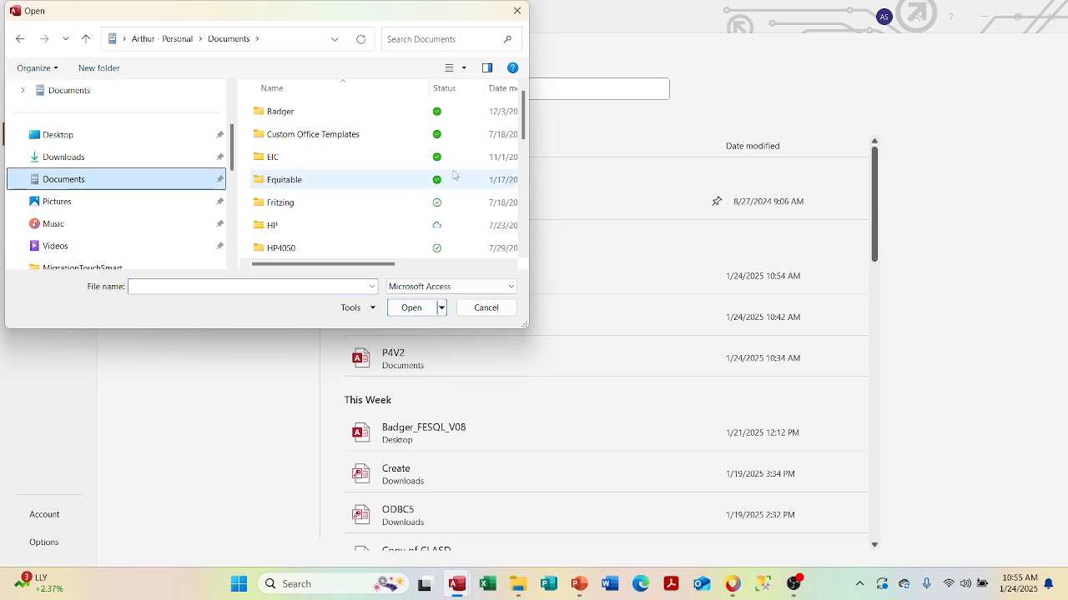
scroll(519, 171, down, 1)
scroll(512, 209, down, 3)
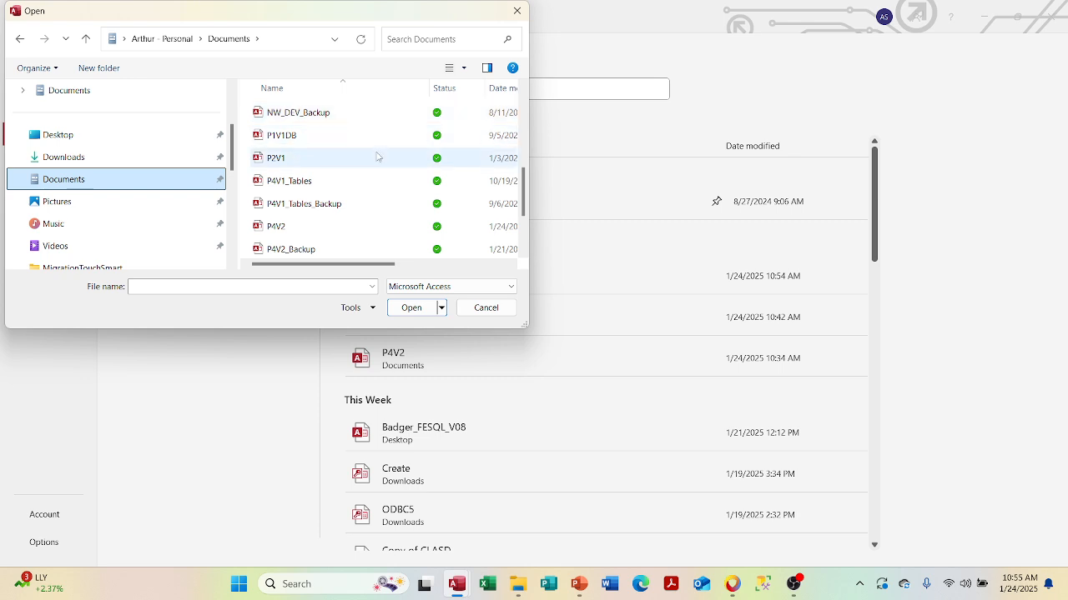
scroll(376, 157, down, 2)
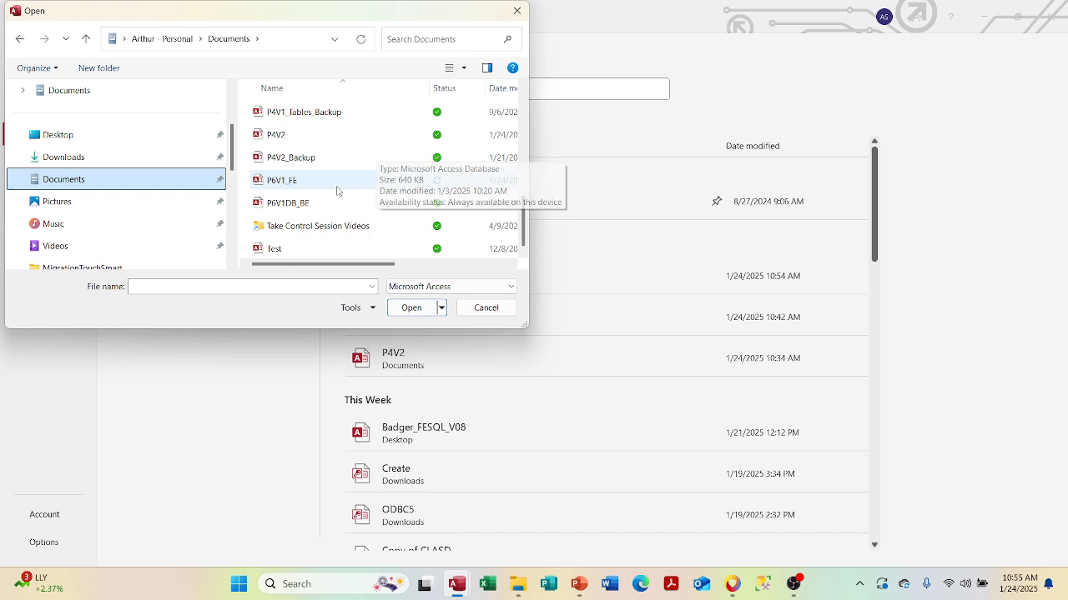
click(320, 208)
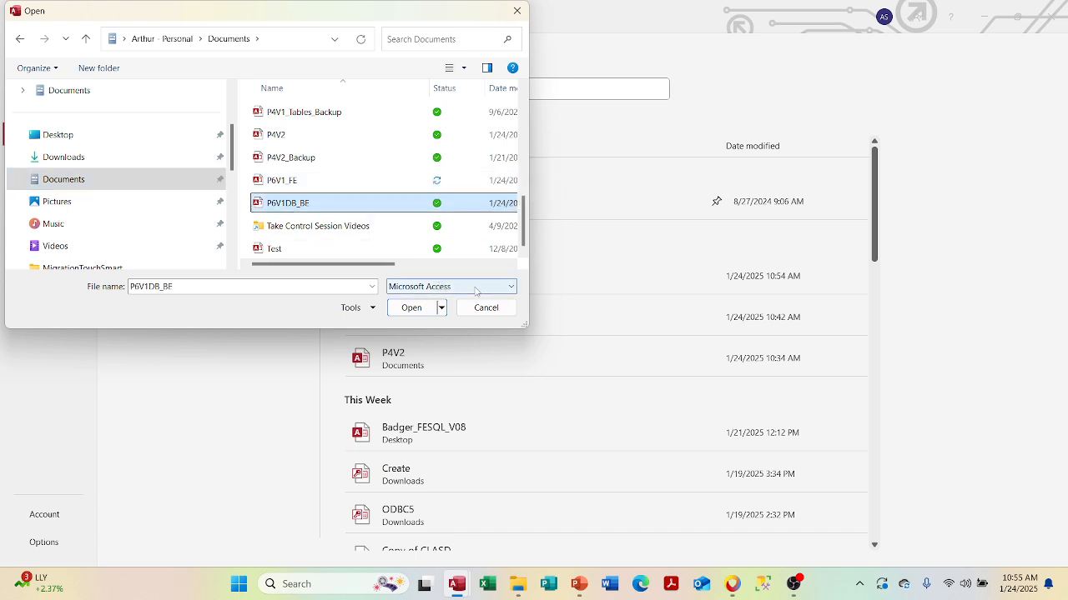
click(442, 308)
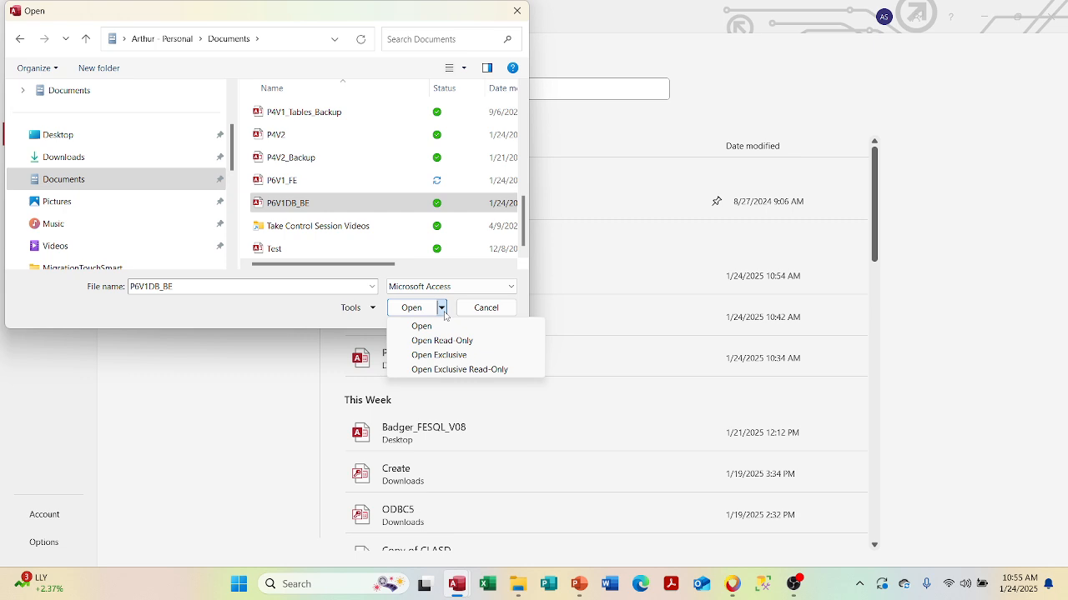
click(446, 357)
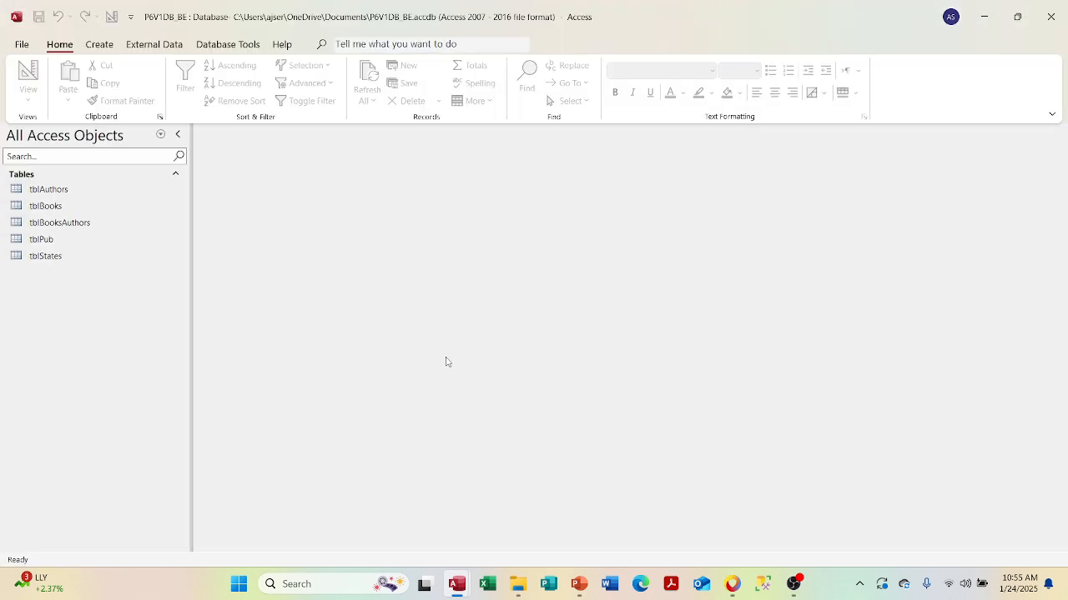
click(367, 41)
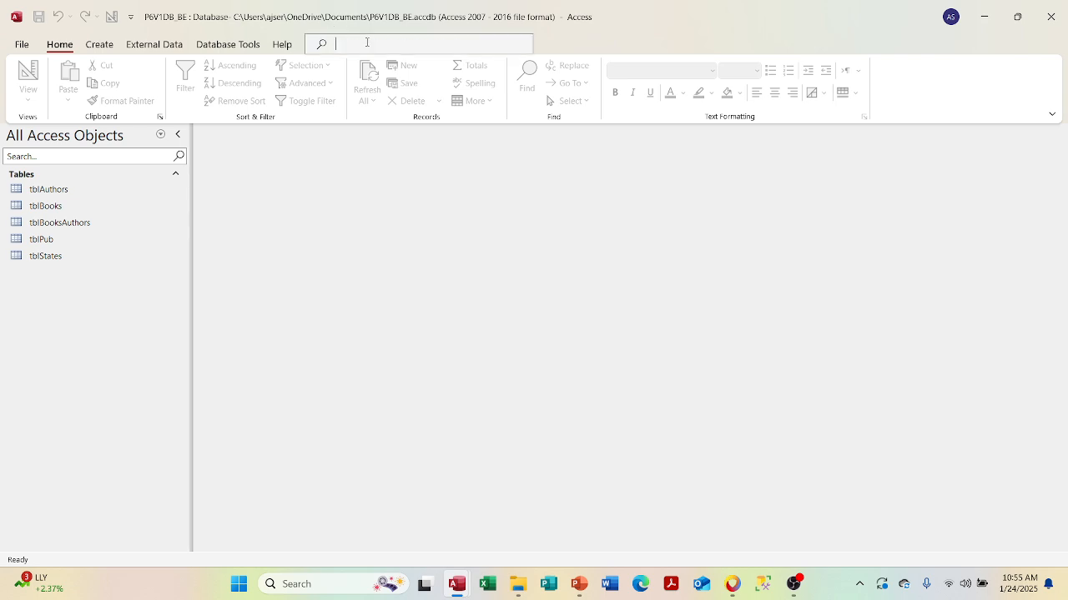
text(pas)
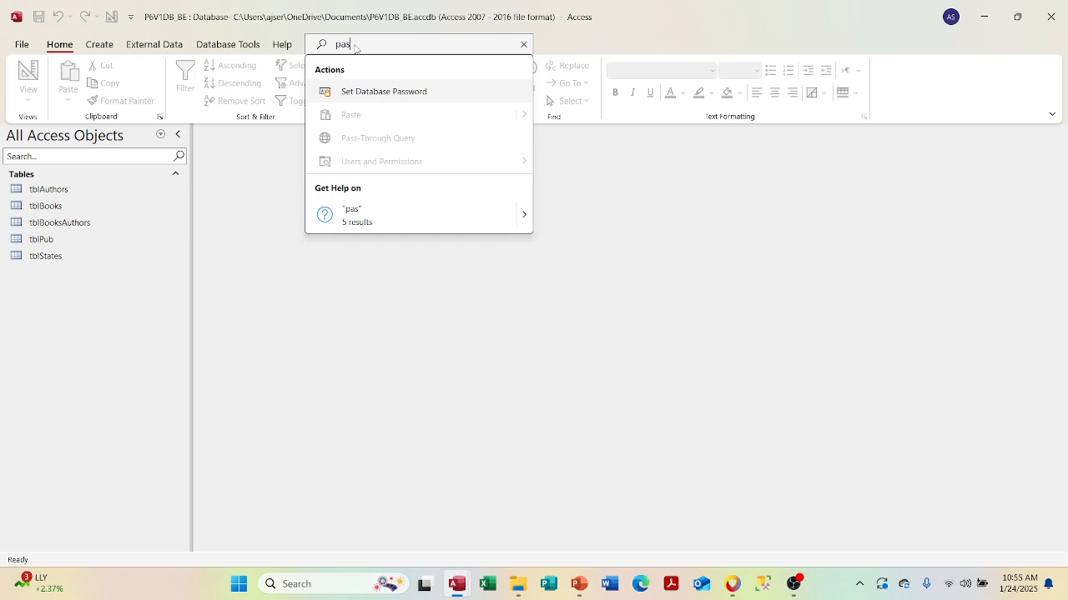
click(355, 94)
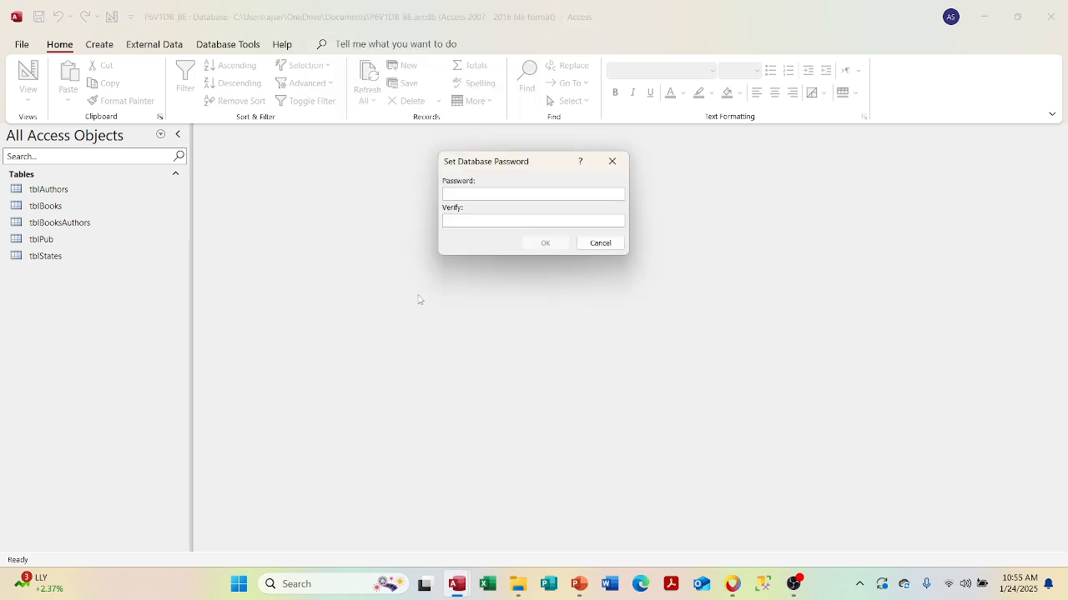
click(601, 243)
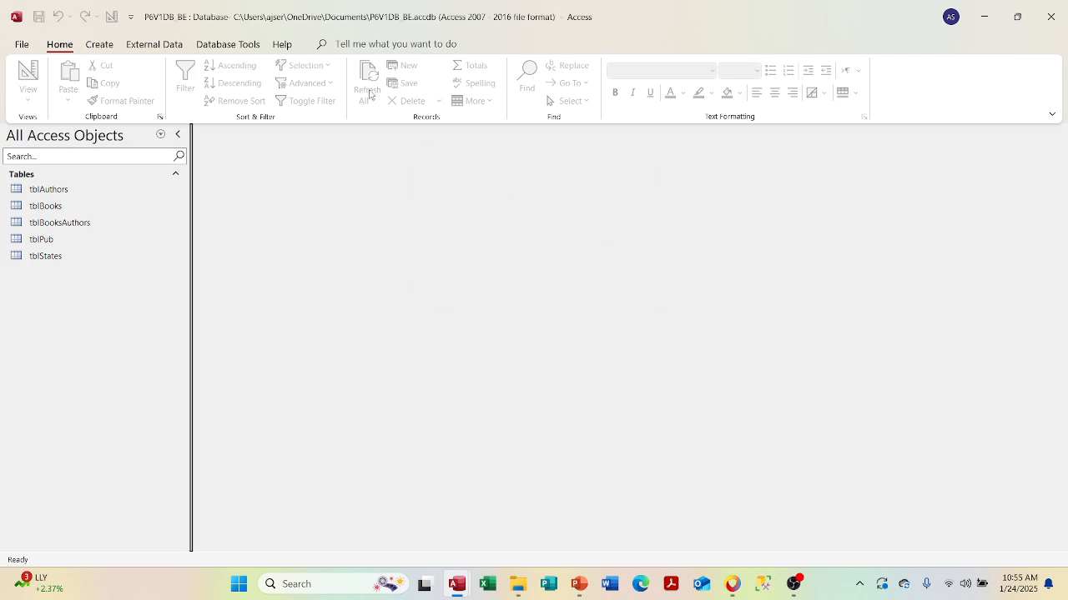
click(226, 46)
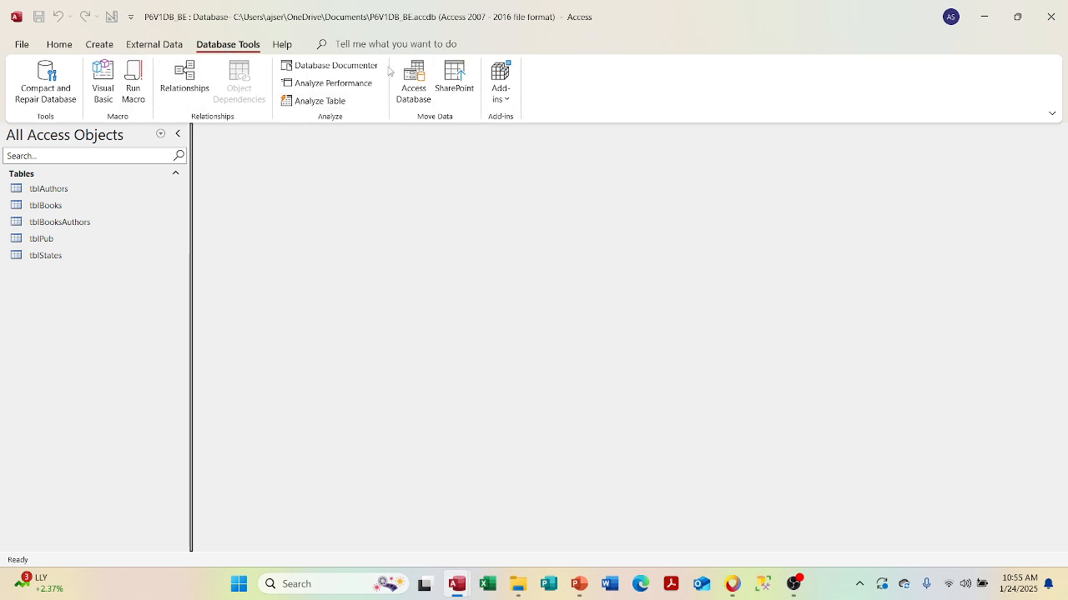
- From the Help tab, search 'pssword', then open and cancel Set Database Password
click(283, 45)
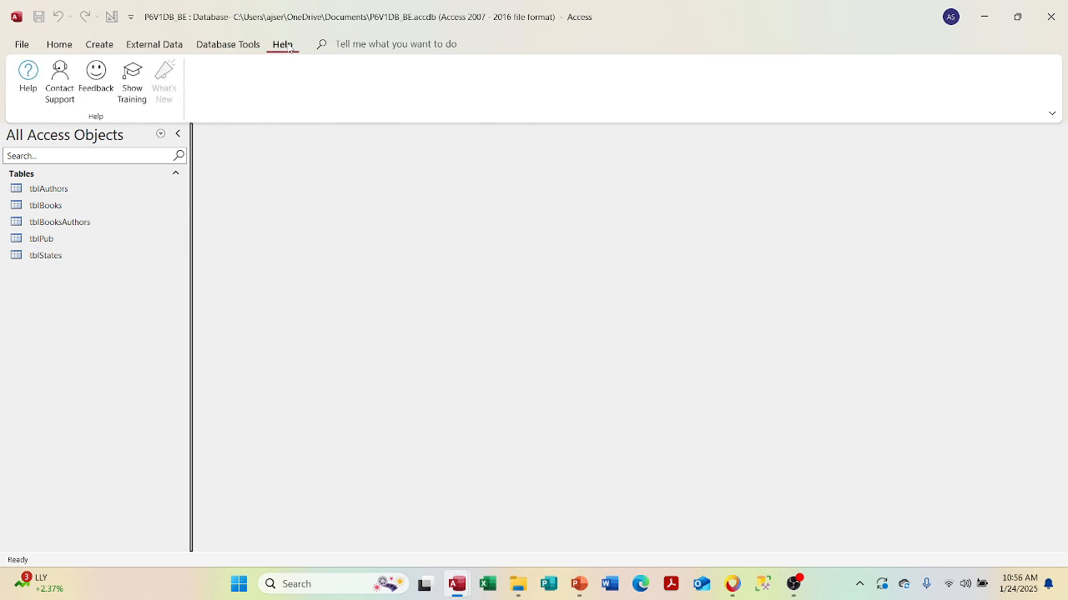
click(350, 46)
text(ps)
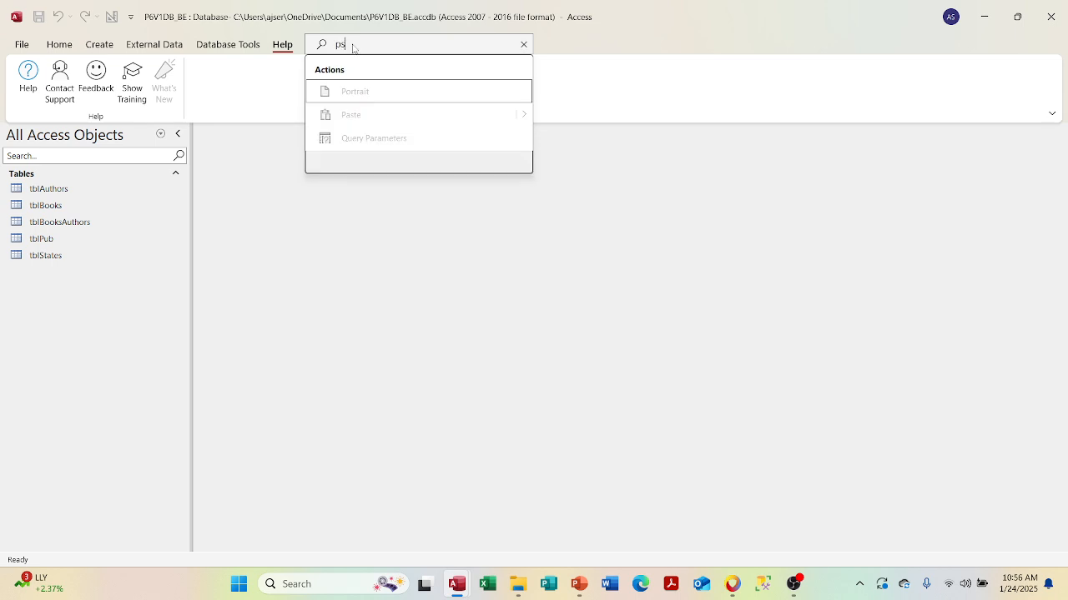
text(sword)
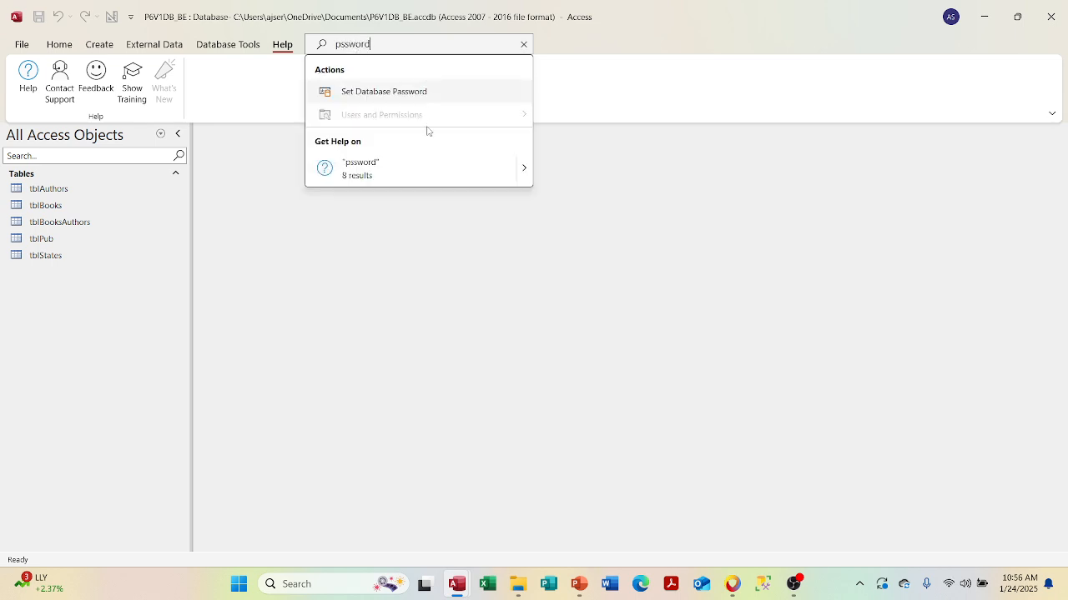
mouse_move(527, 176)
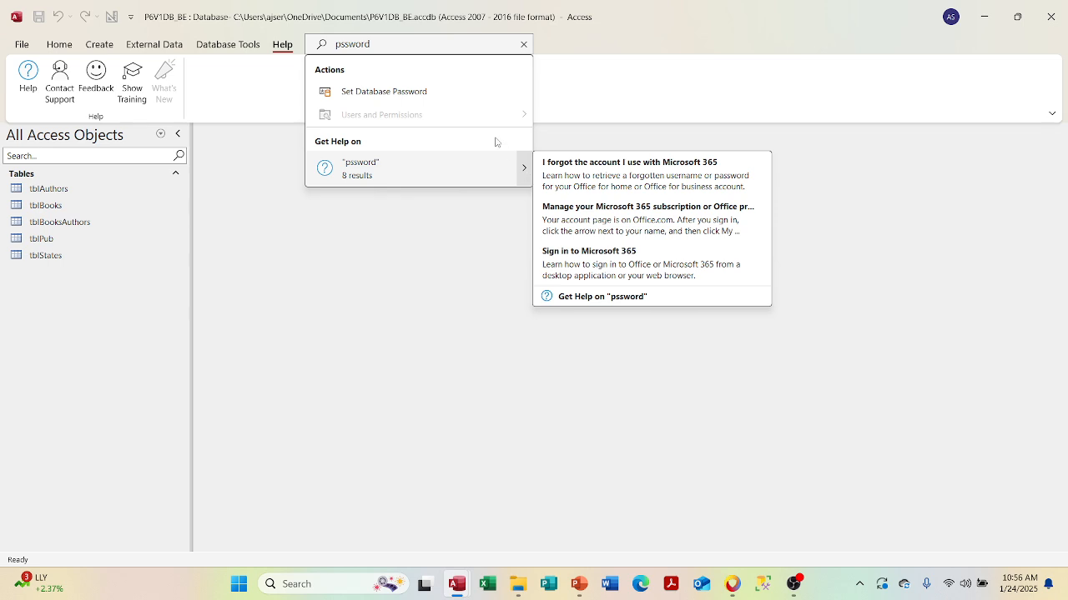
click(443, 91)
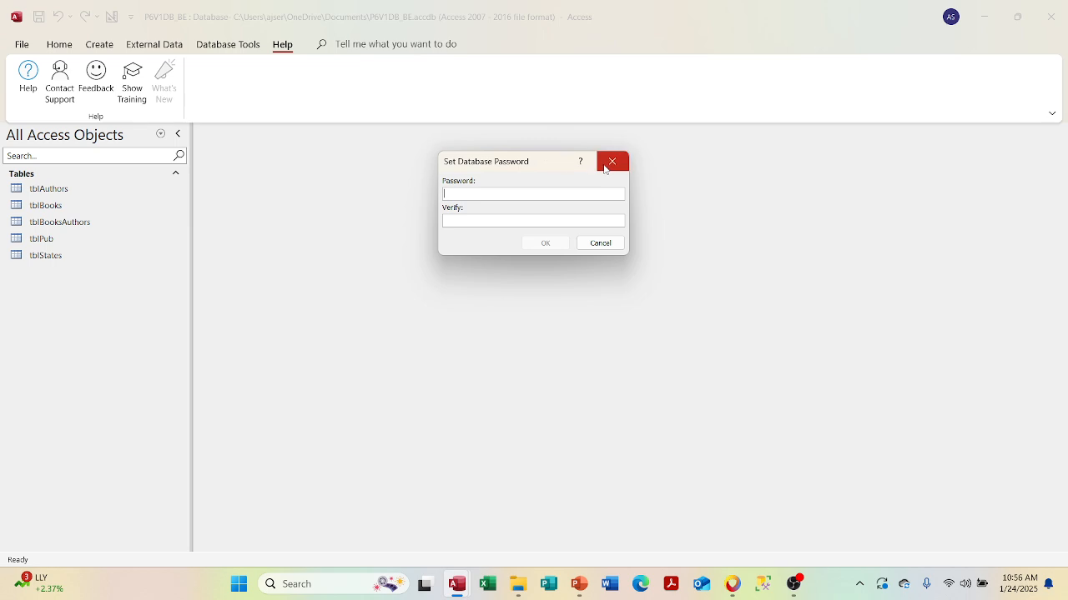
click(601, 243)
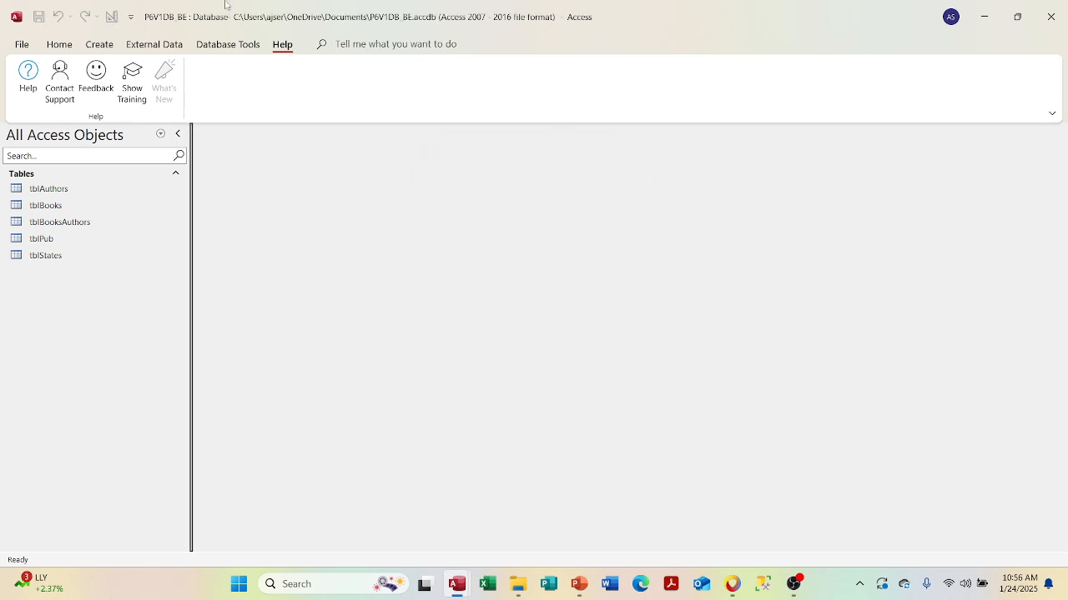
- Browse the Home, Create, External Data and Database Tools tabs, then cancel Split Database
click(64, 41)
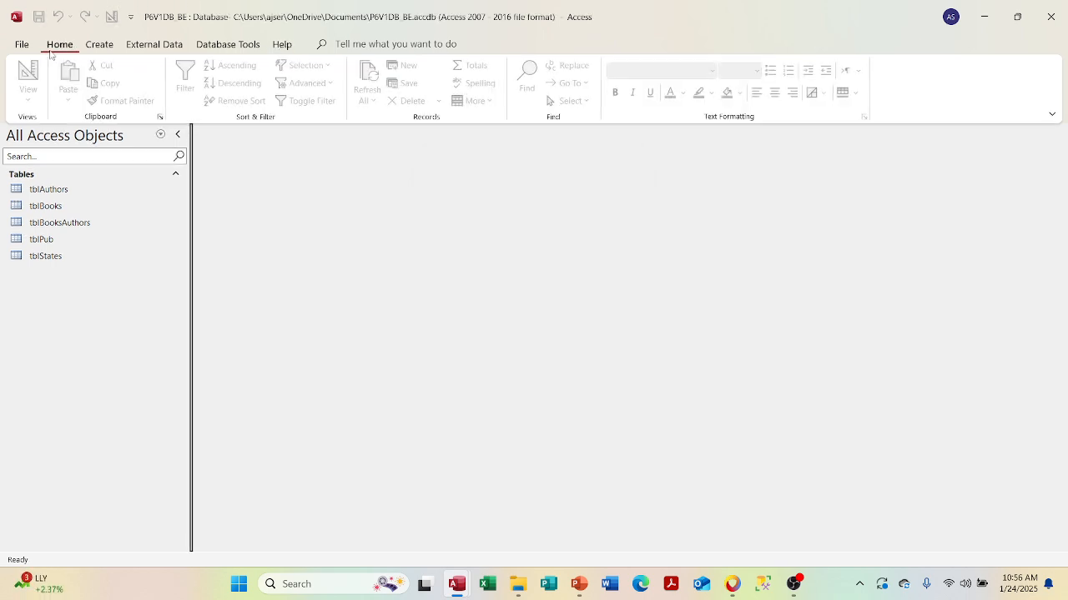
click(101, 47)
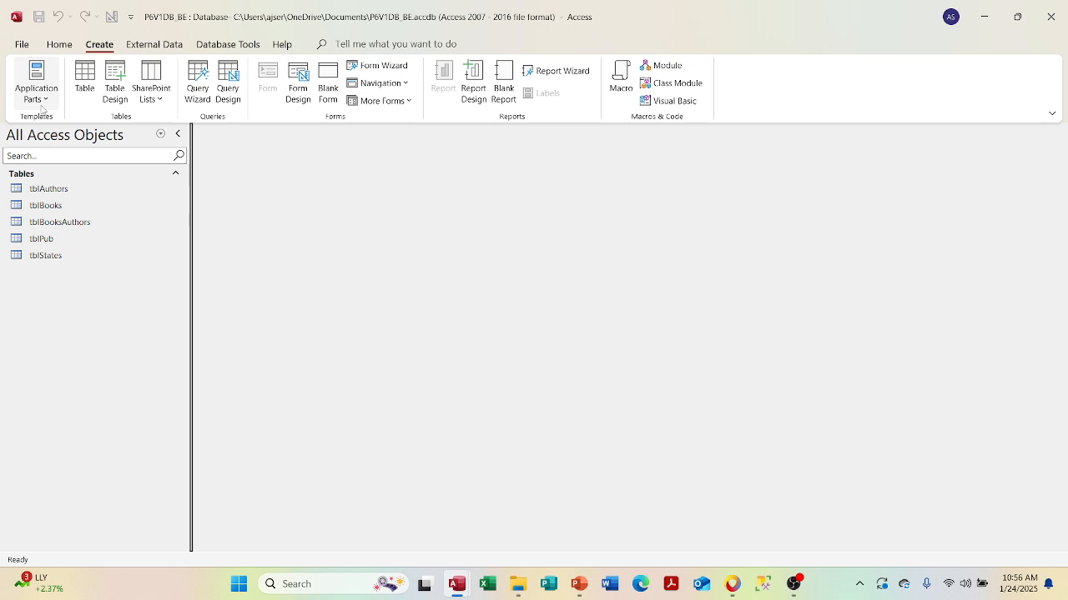
click(155, 44)
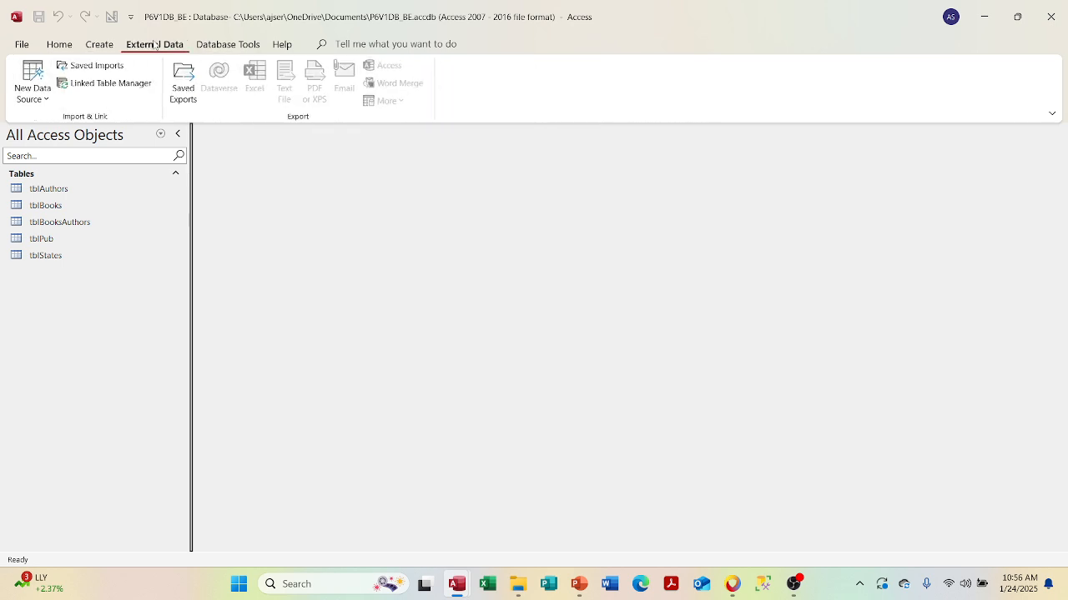
click(221, 48)
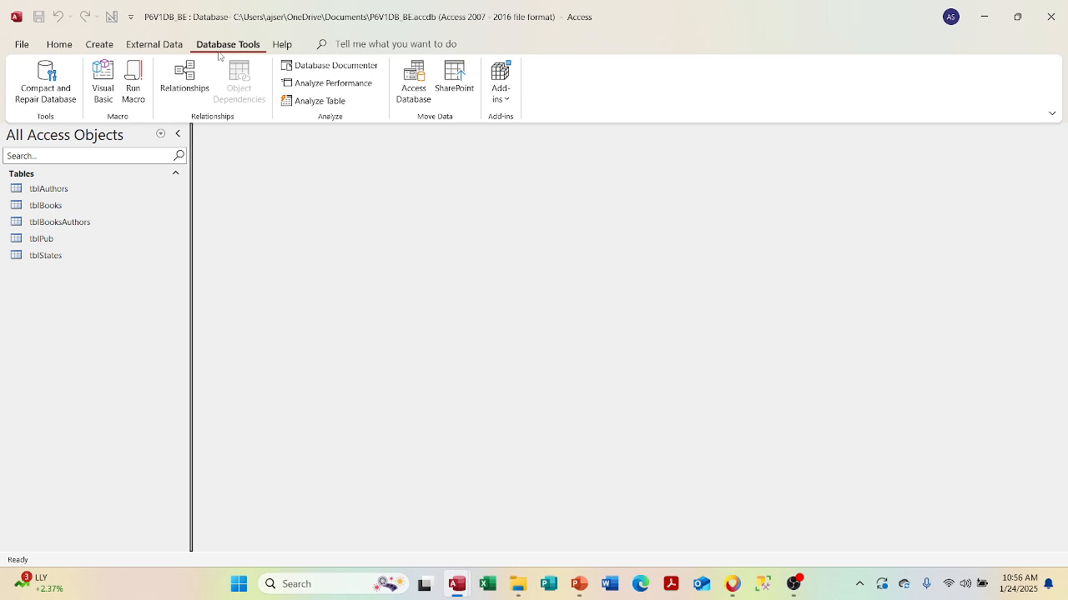
click(421, 92)
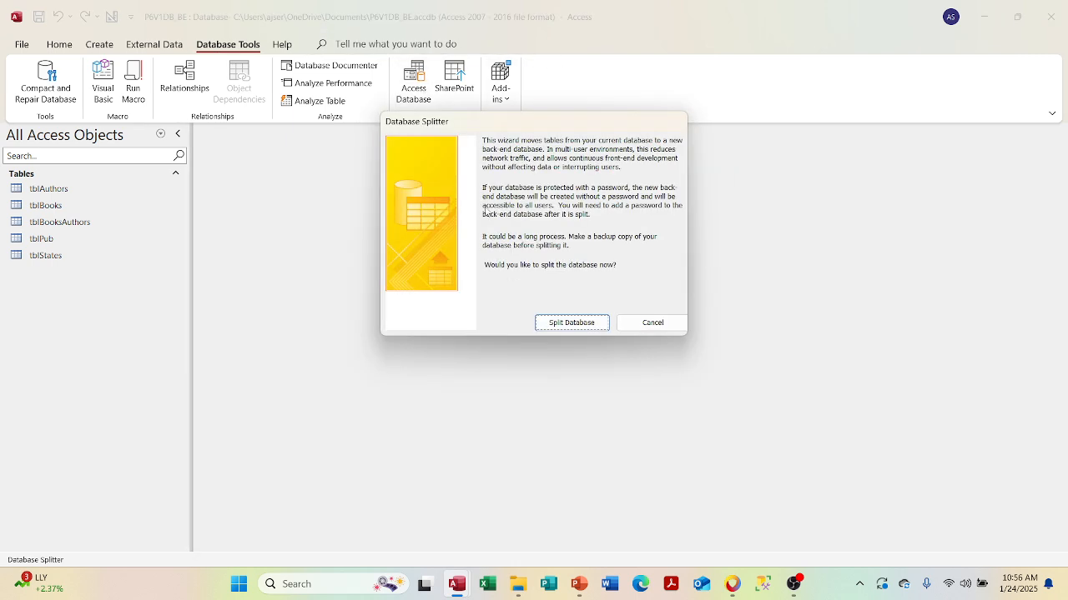
click(651, 331)
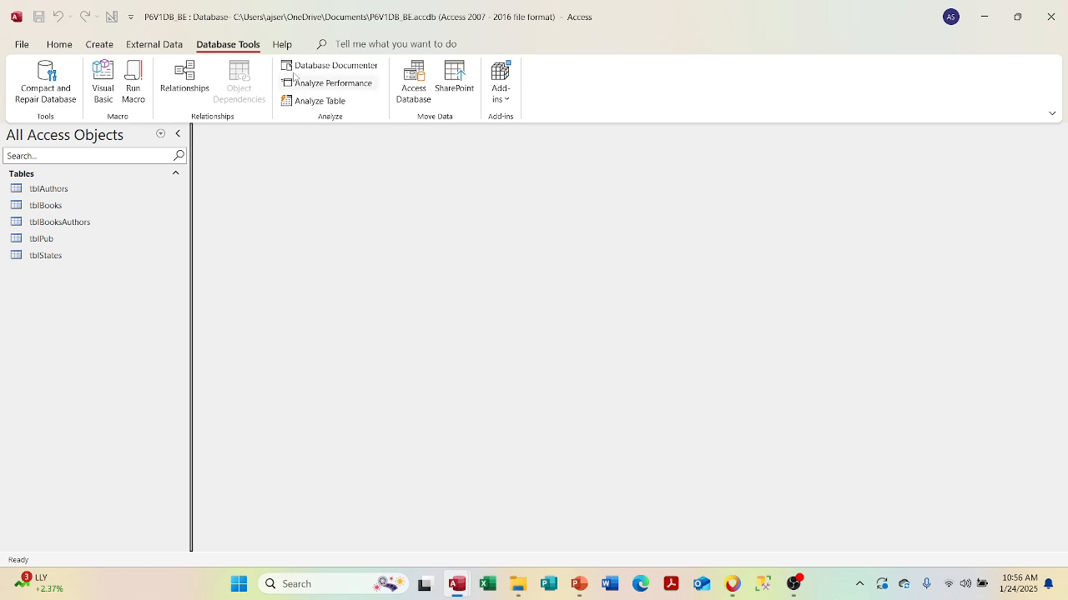
- Look through the New Data Source list and the Application Parts gallery
click(282, 45)
click(230, 44)
click(153, 44)
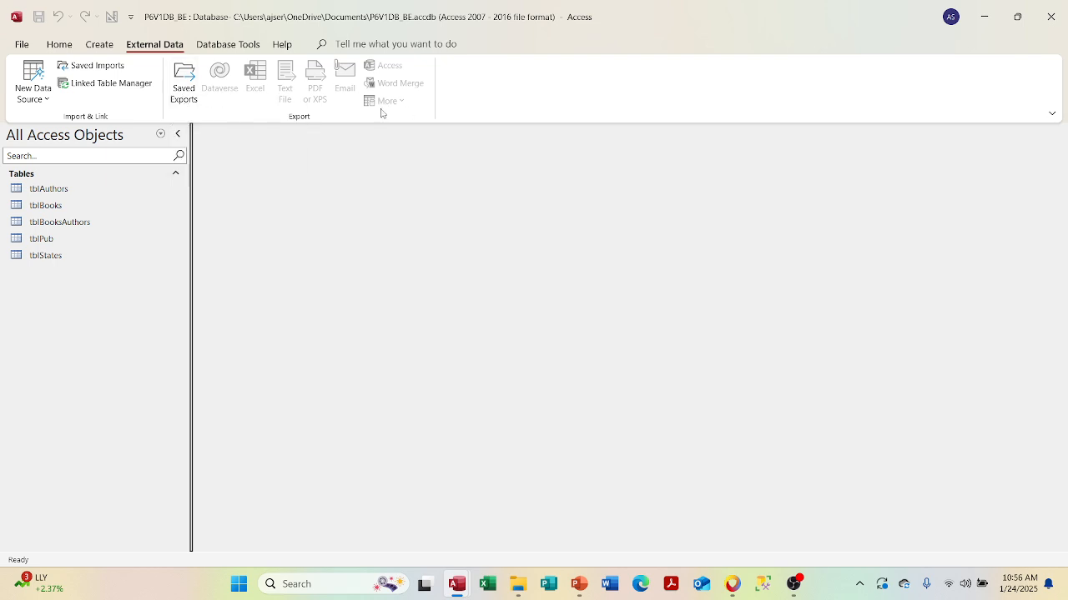
click(40, 101)
click(37, 92)
click(99, 44)
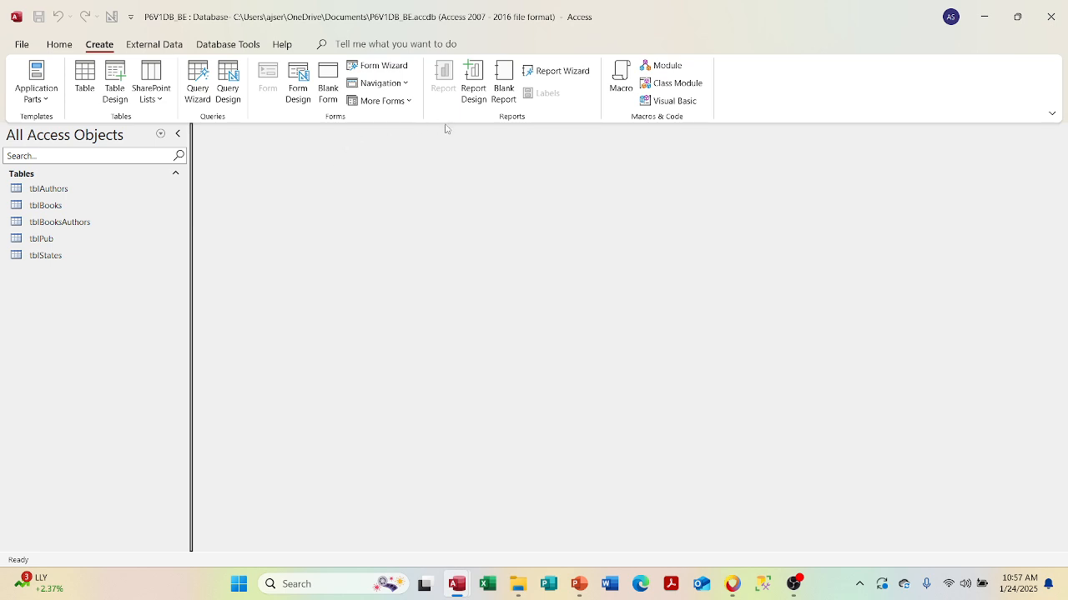
click(54, 98)
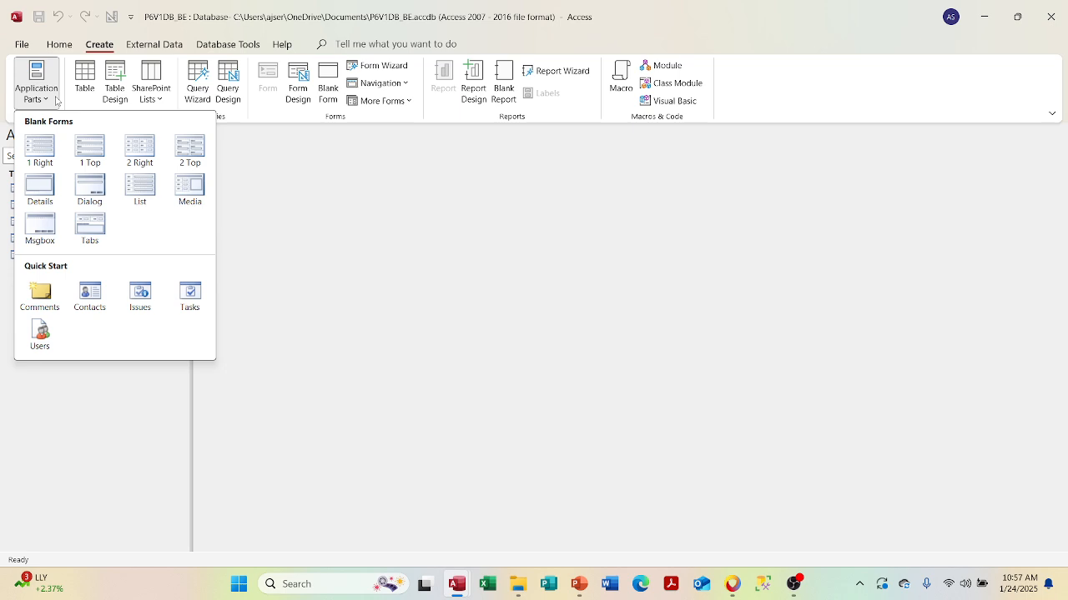
- Dismiss the Application Parts gallery and click the Tell me box on the Help tab
click(54, 100)
click(55, 101)
click(54, 100)
click(59, 44)
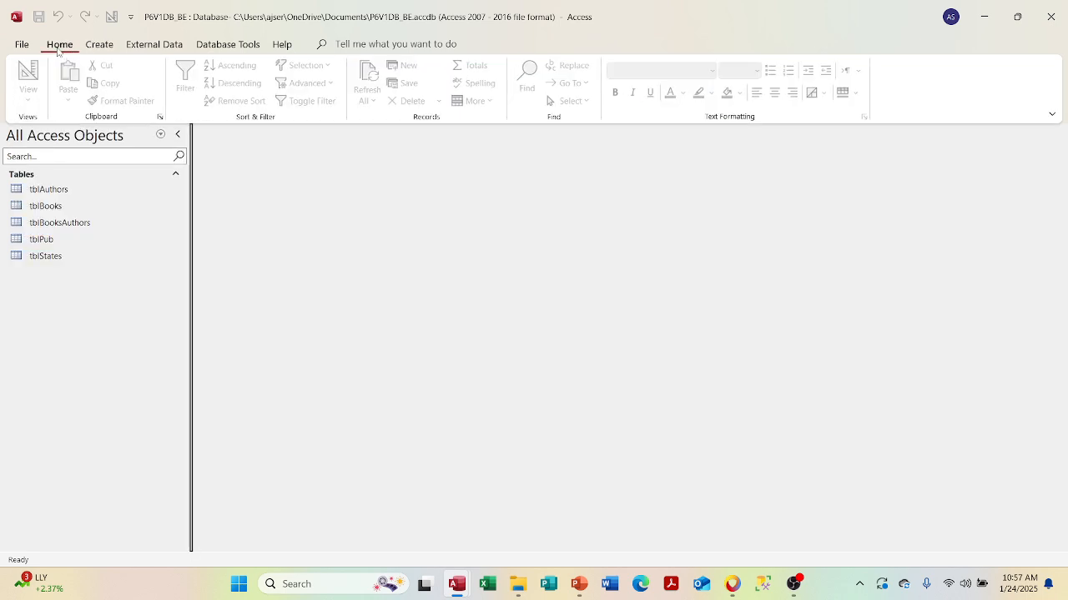
click(283, 46)
click(356, 47)
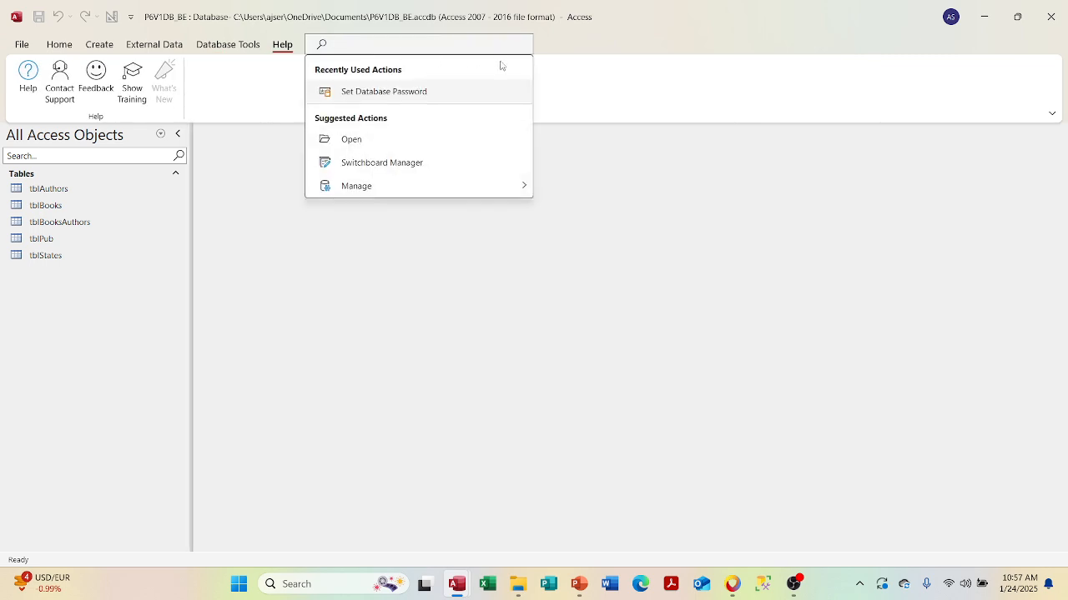
- Enter a password in Set Database Password; the entries don't match, so dismiss the notice
click(491, 93)
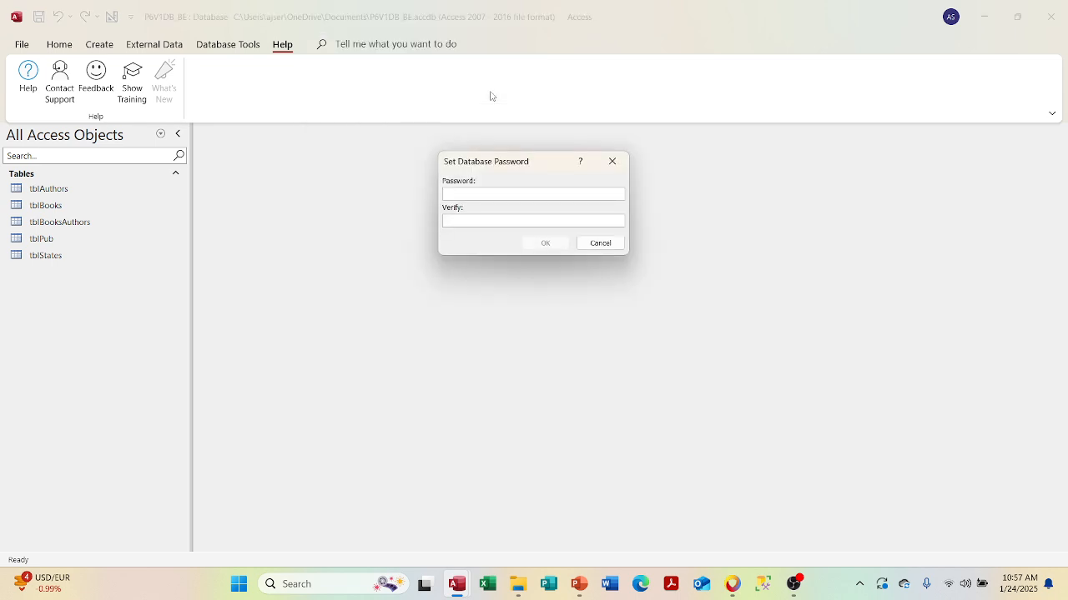
text(**)
text(*******)
key(BackSpace)
key(BackSpace)
key(BackSpace)
key(BackSpace)
key(BackSpace)
key(BackSpace)
key(BackSpace)
key(BackSpace)
key(BackSpace)
text(***********)
key(Tab)
text(******)
text(*)
click(540, 247)
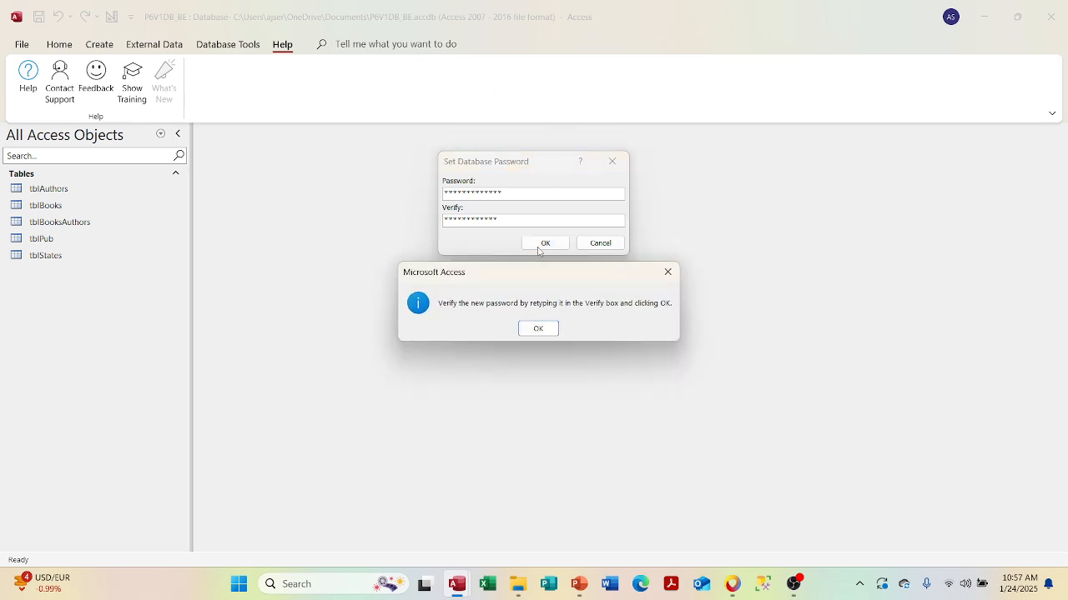
click(538, 331)
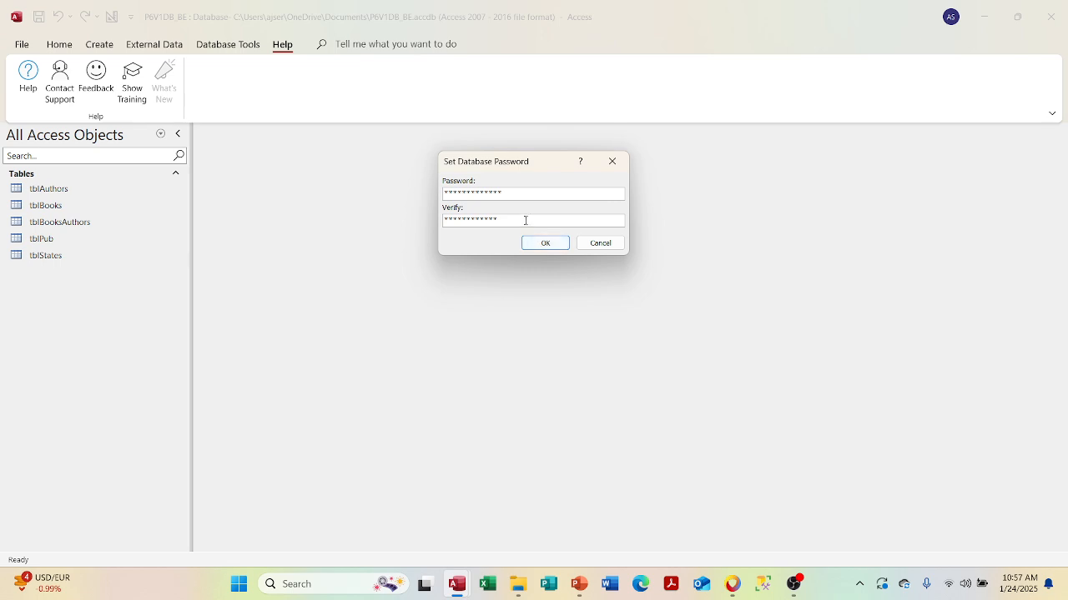
- Re-enter and verify a 13-character password, apply it, and accept the row-level locking warning
drag(526, 219, 376, 209)
key(BackSpace)
drag(514, 193, 389, 189)
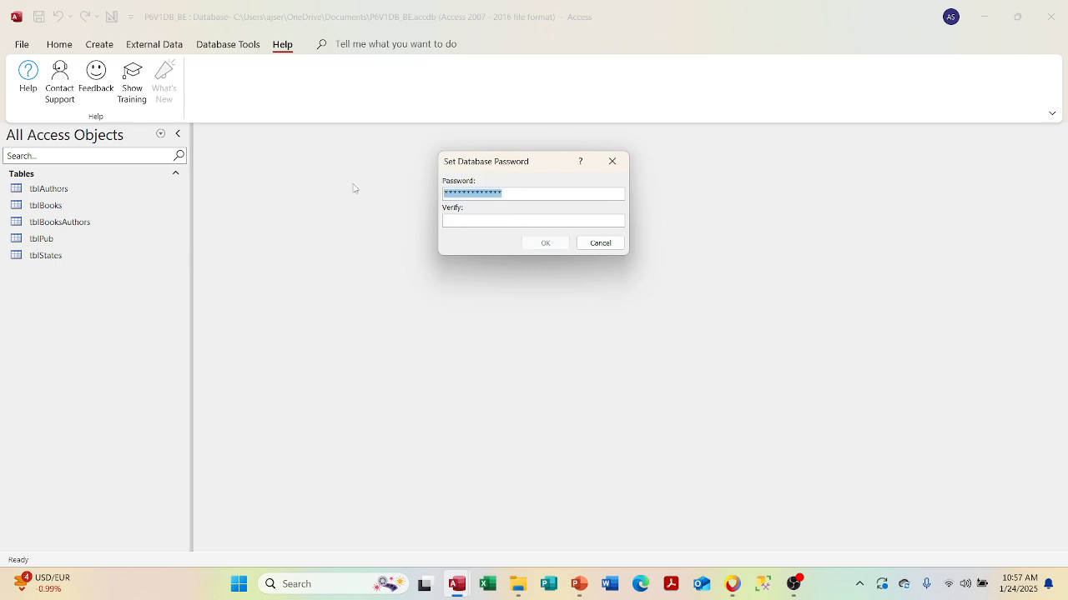
text(*************)
click(461, 222)
text(******)
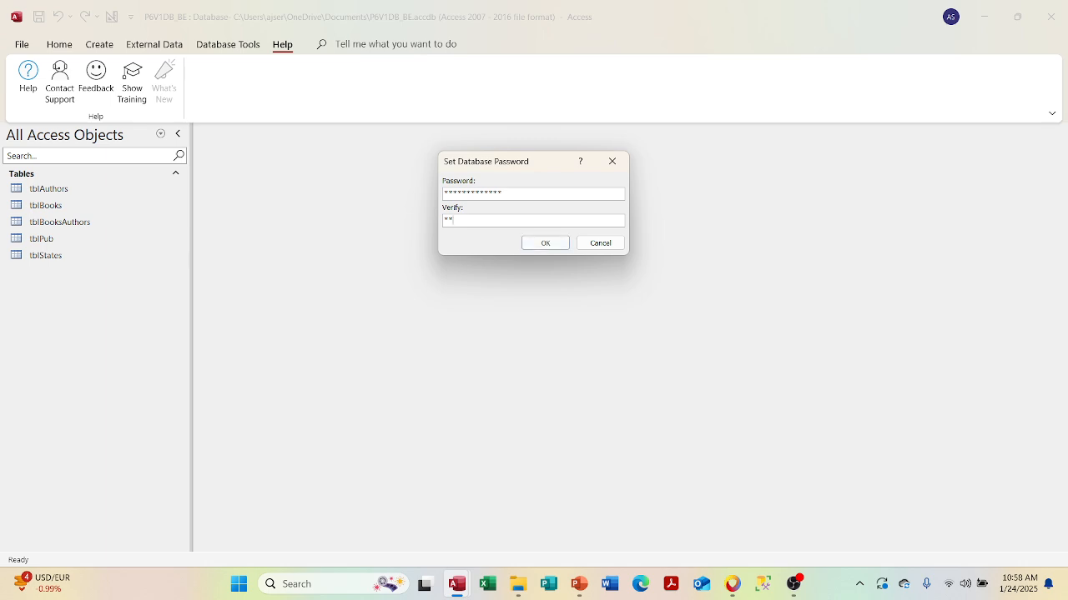
text(*******)
click(545, 244)
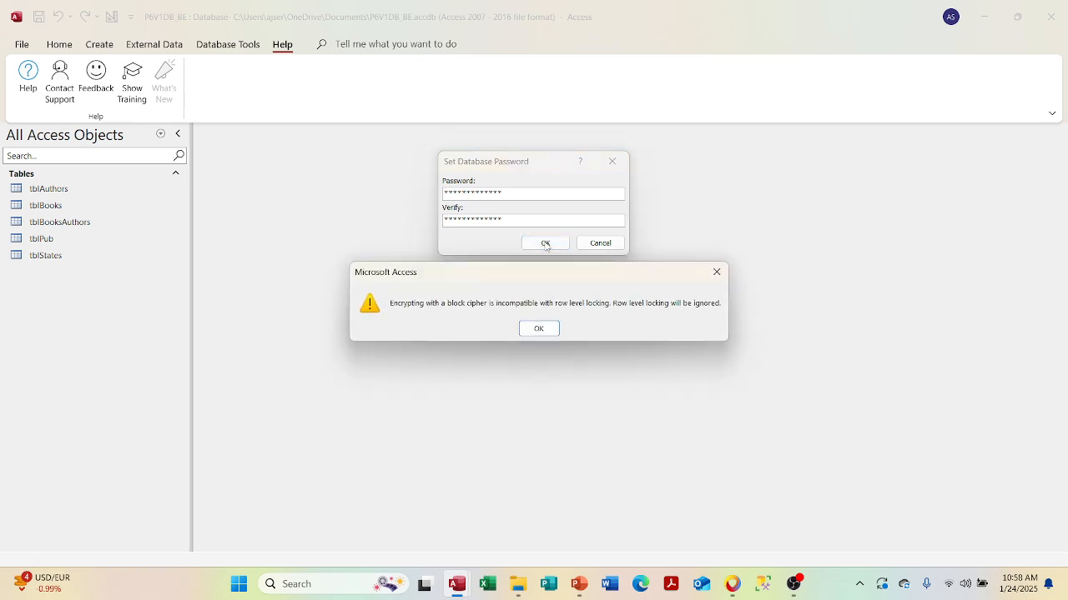
click(538, 329)
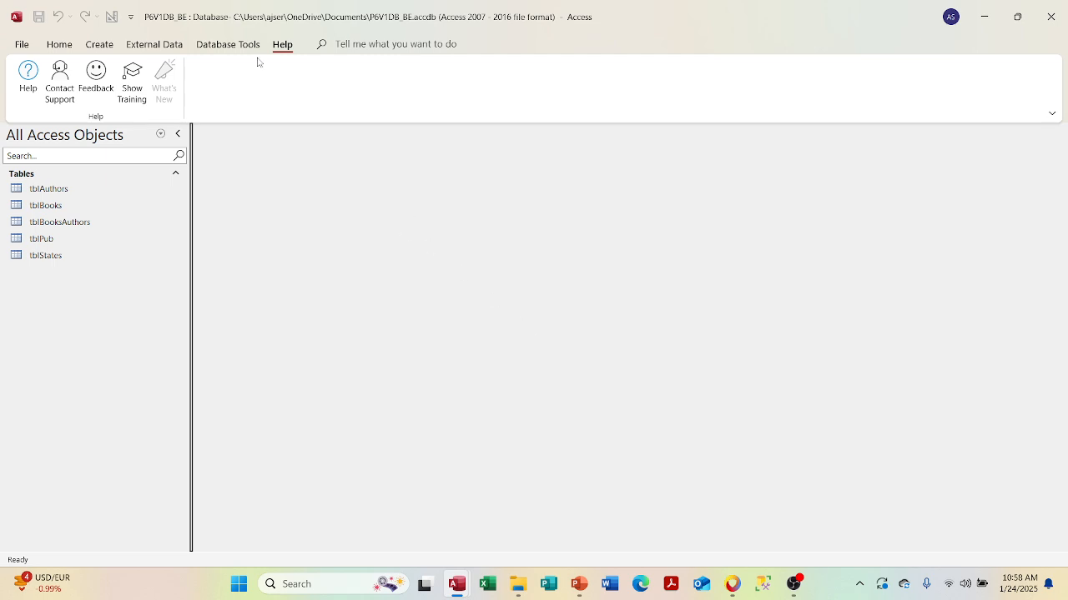
- Try Unset Database Password with a wrong password, dismiss the invalid-password message, and cancel
click(334, 44)
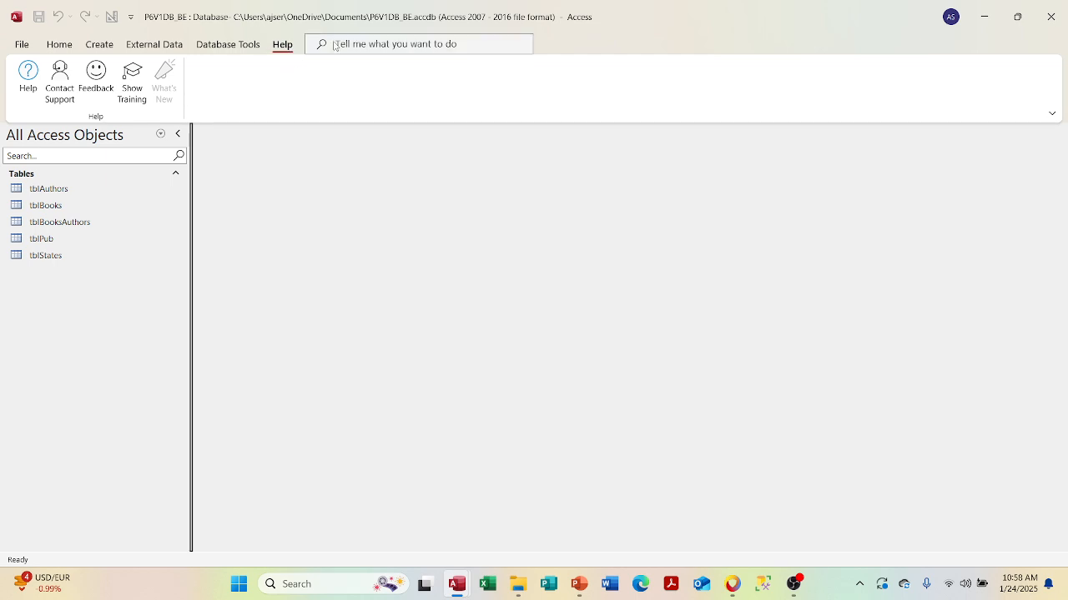
text(pa)
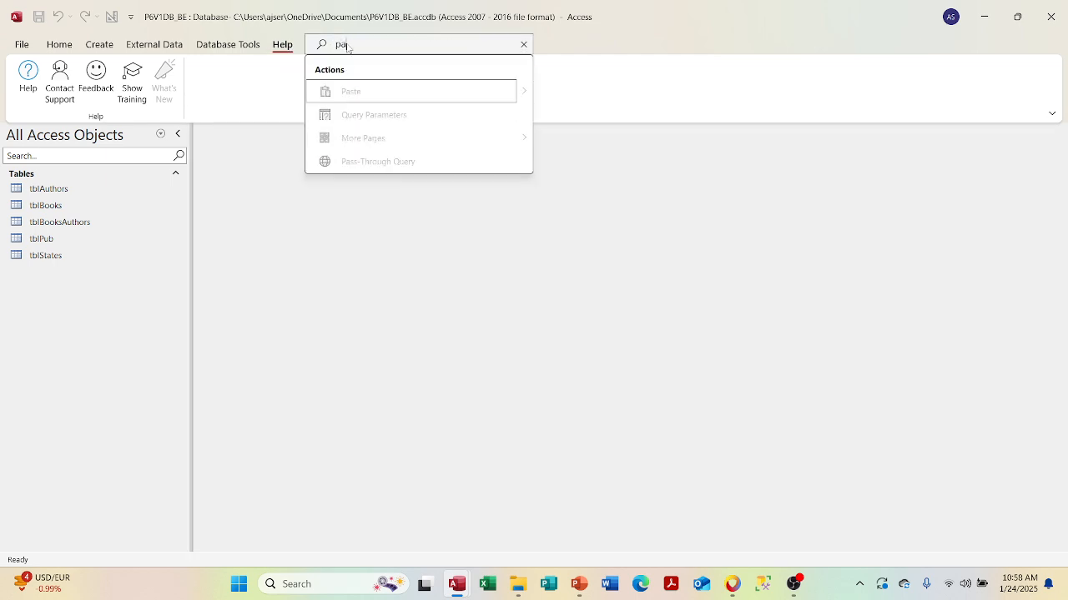
text(s)
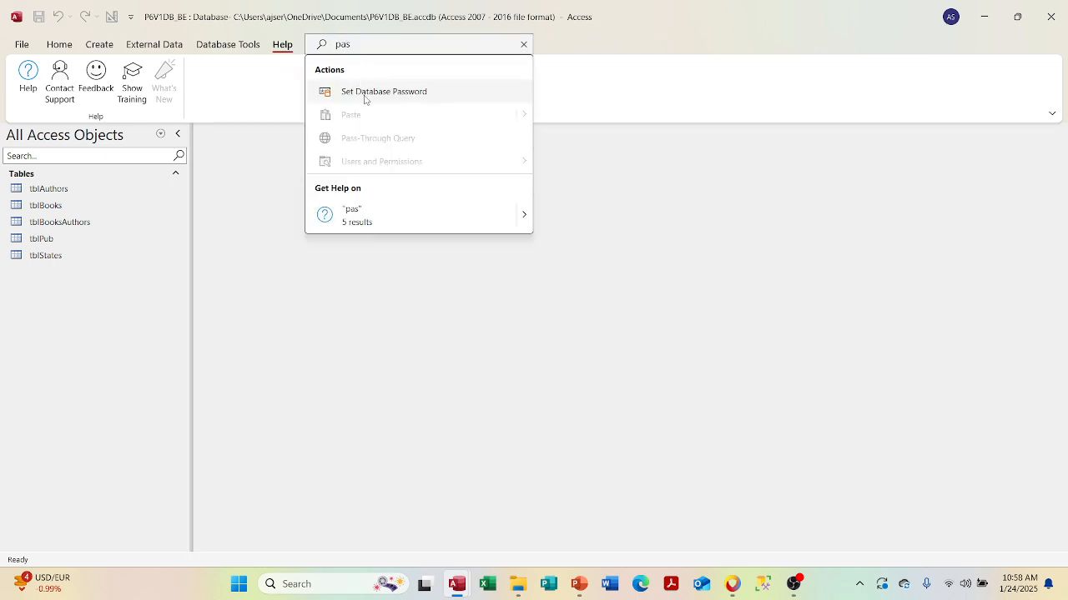
click(365, 98)
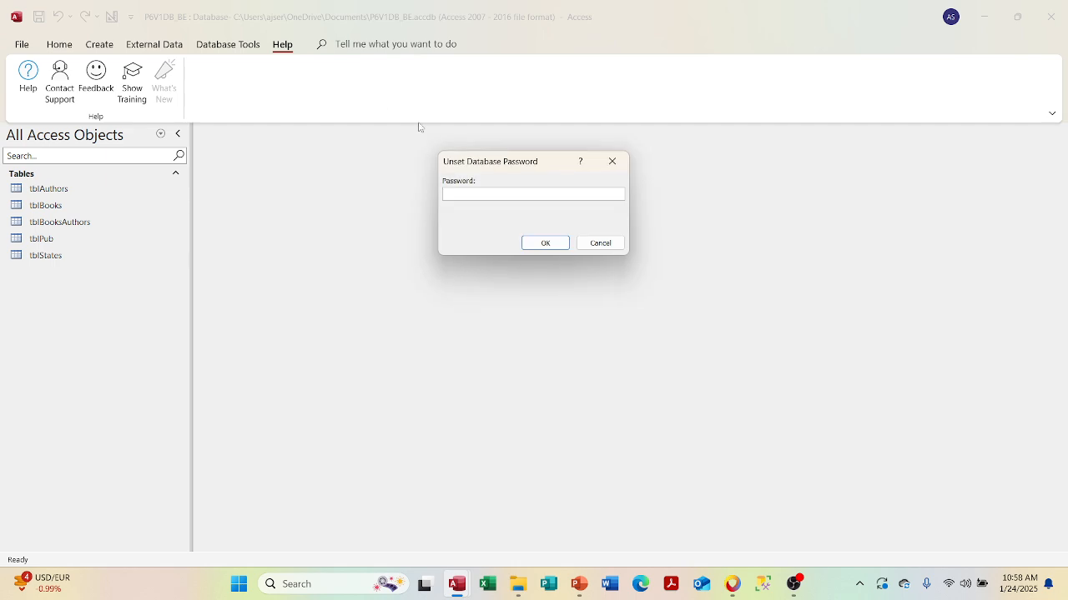
text(passwo)
click(546, 244)
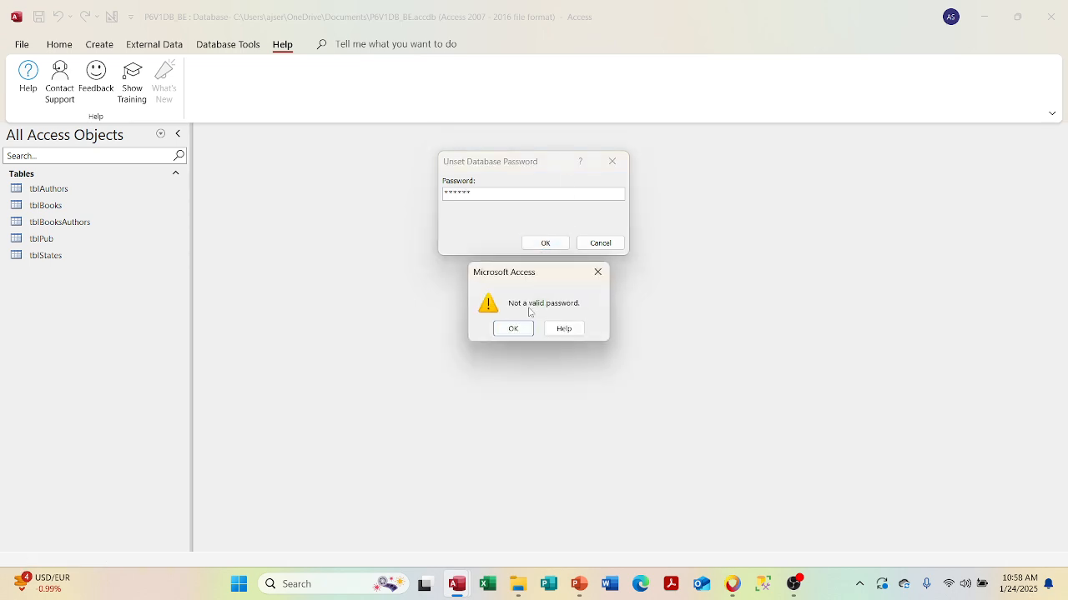
click(513, 329)
click(595, 246)
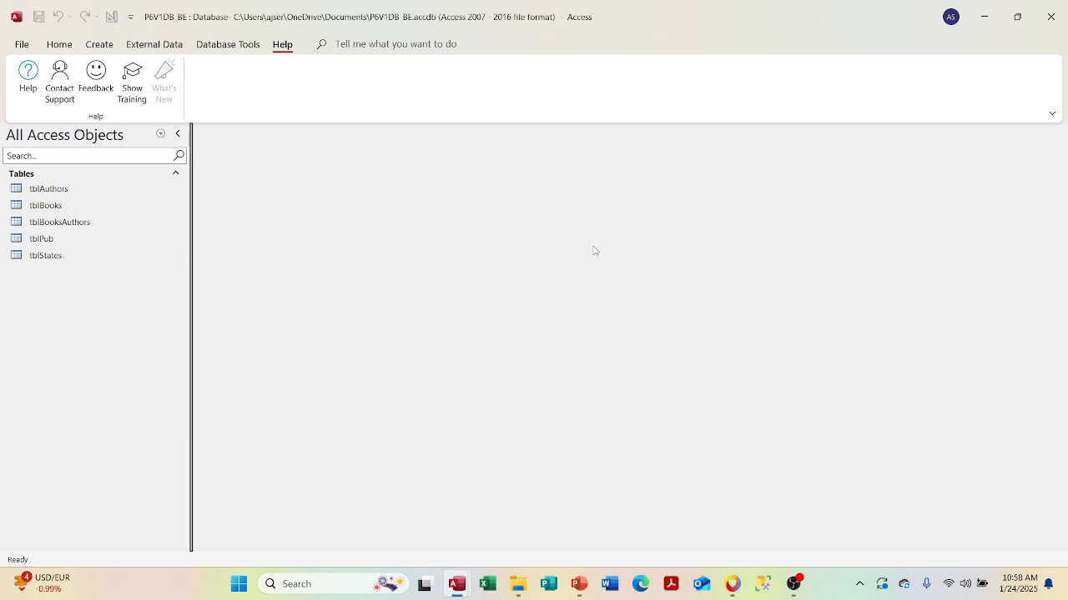
- Reopen Unset Database Password and remove the password by entering the correct one
click(338, 45)
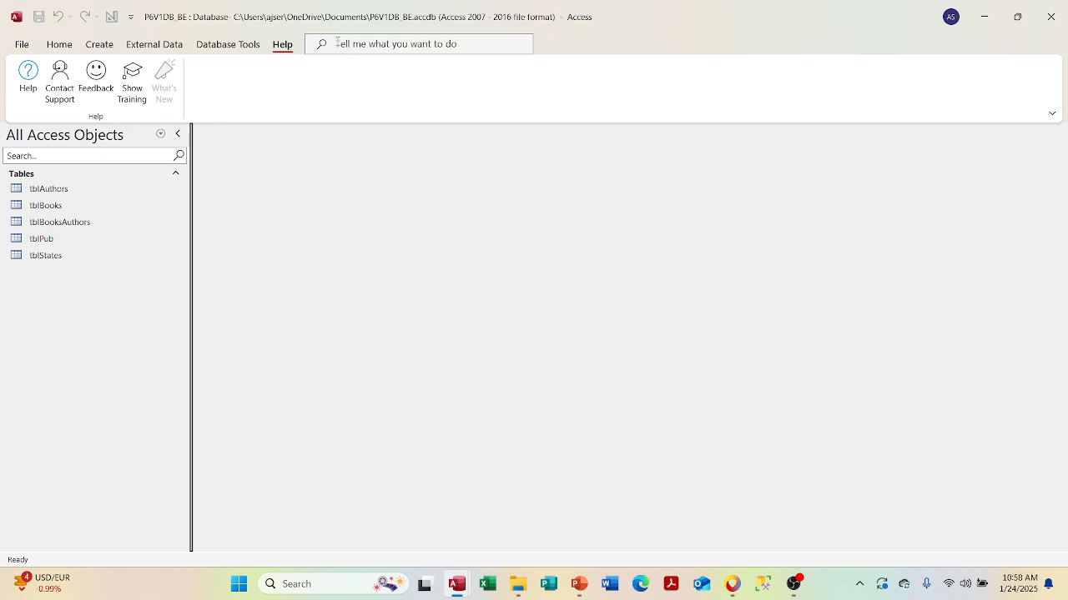
text(paswoord)
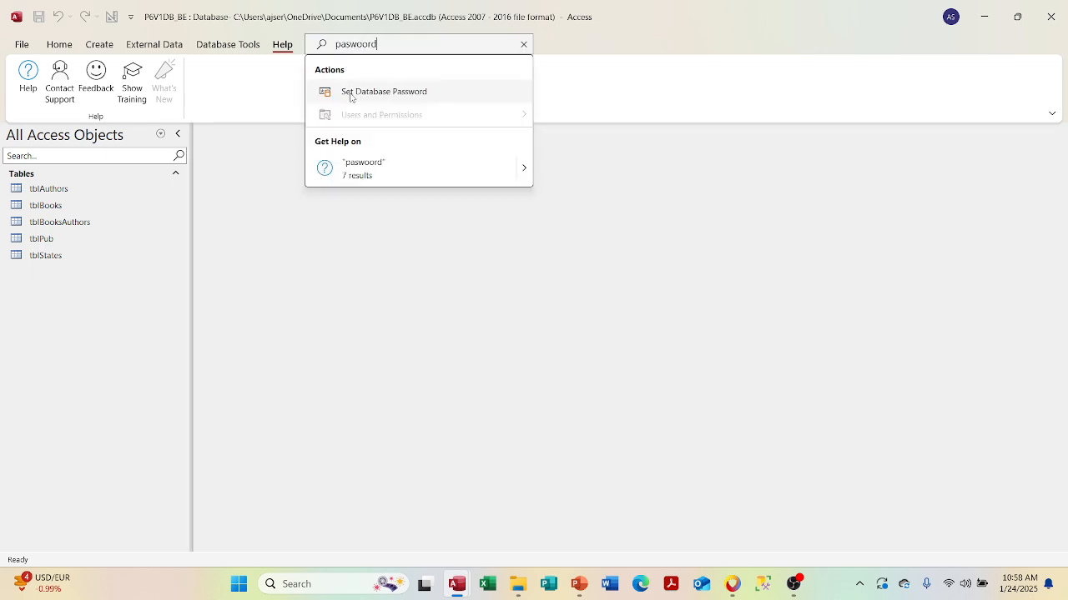
click(348, 94)
text(******)
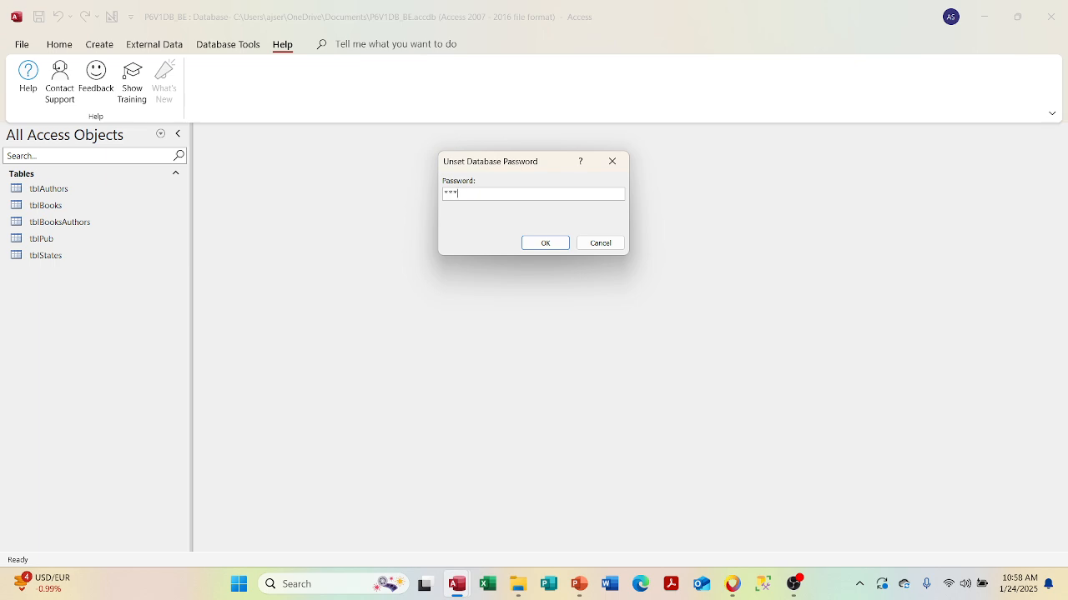
text(******)
key(Return)
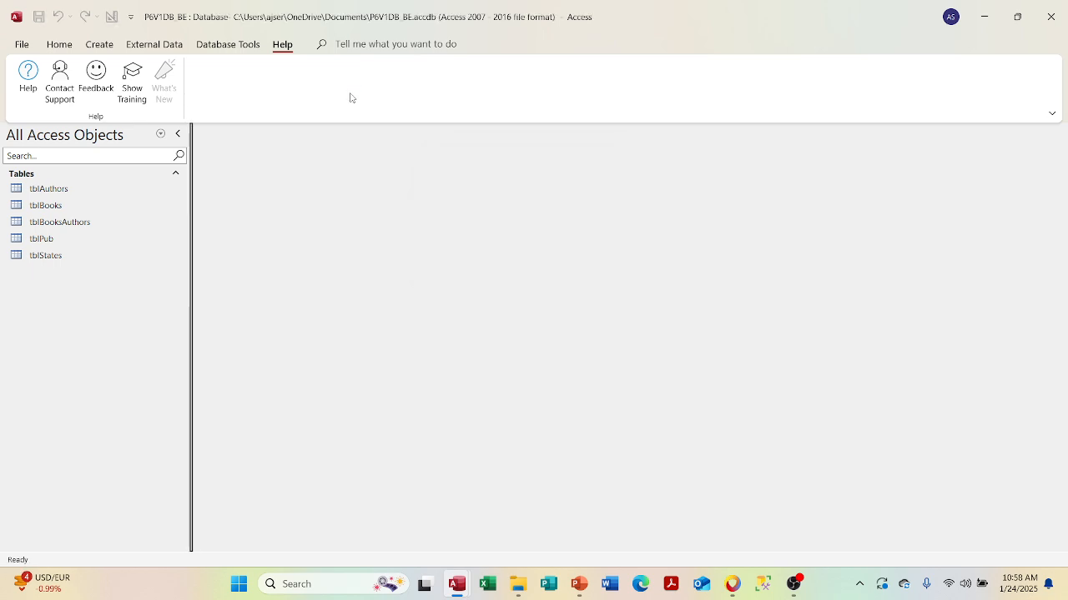
- Set a new 13-character password for P6V1DB_BE in Password and Verify, and apply it
click(330, 49)
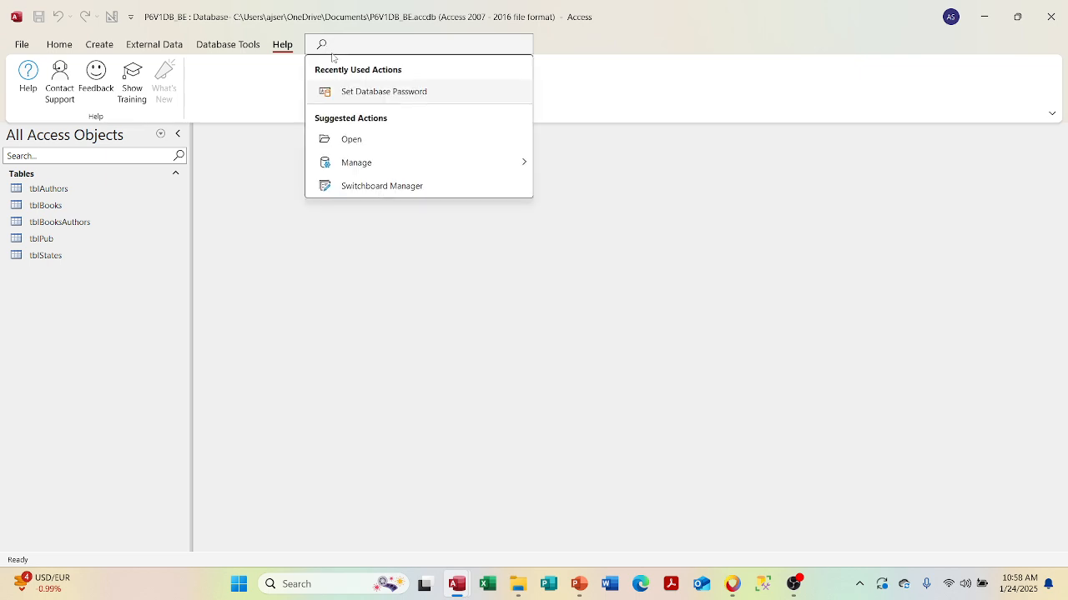
click(350, 92)
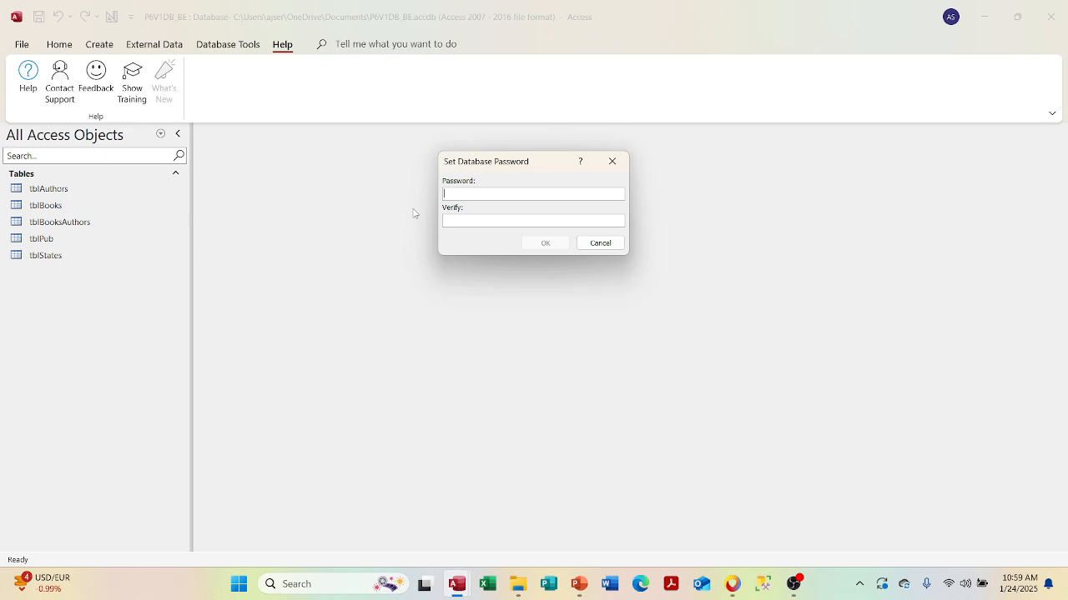
text(*************)
key(Tab)
text(*************)
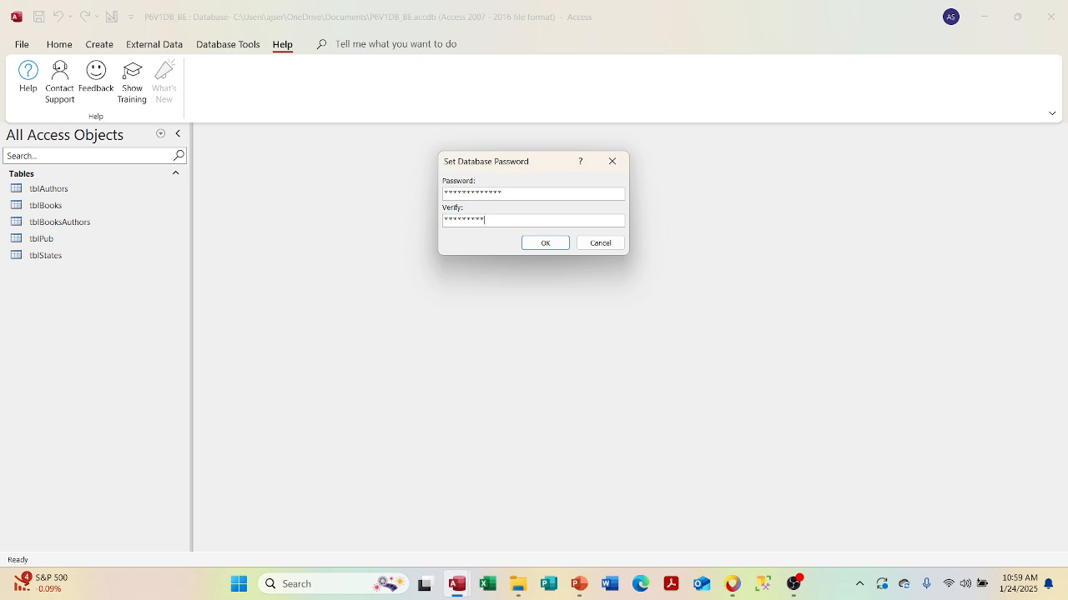
click(550, 245)
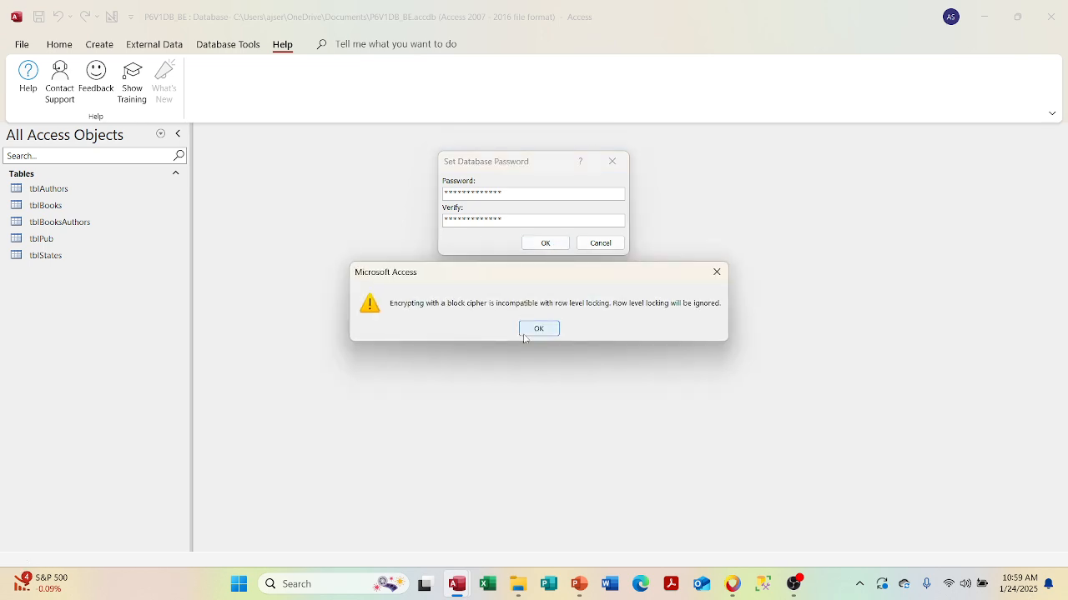
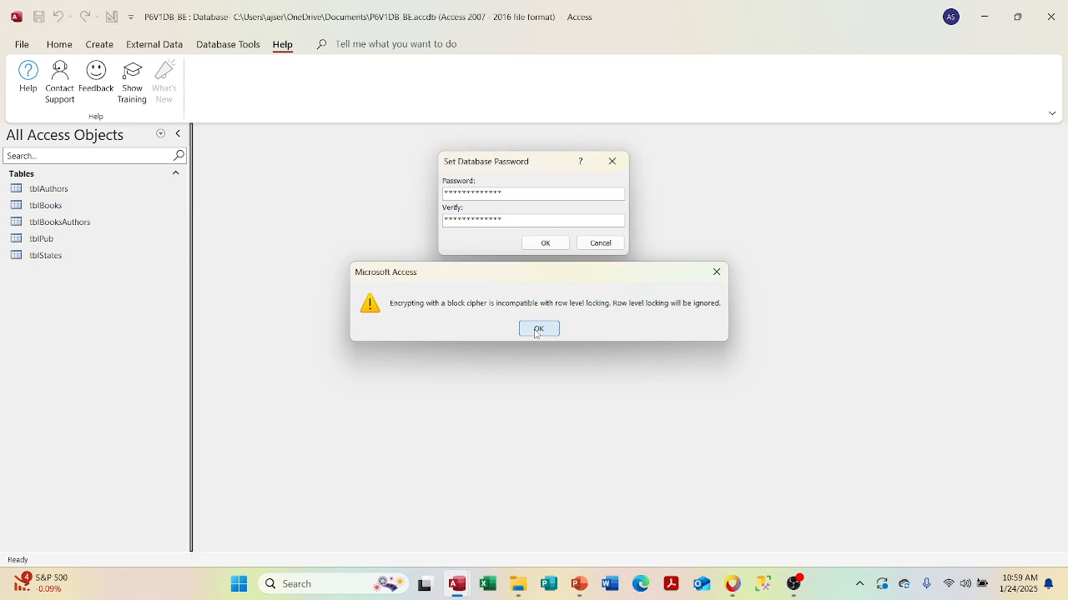
- Dismiss the row-level locking warning and remove the current P6V1DB_BE database password
click(538, 329)
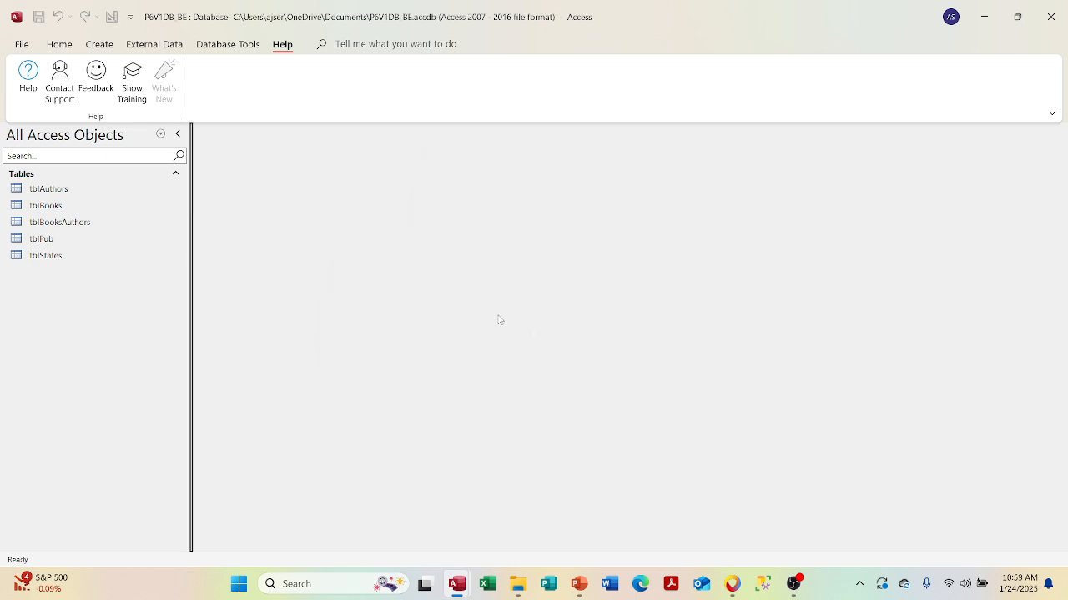
click(321, 47)
click(366, 90)
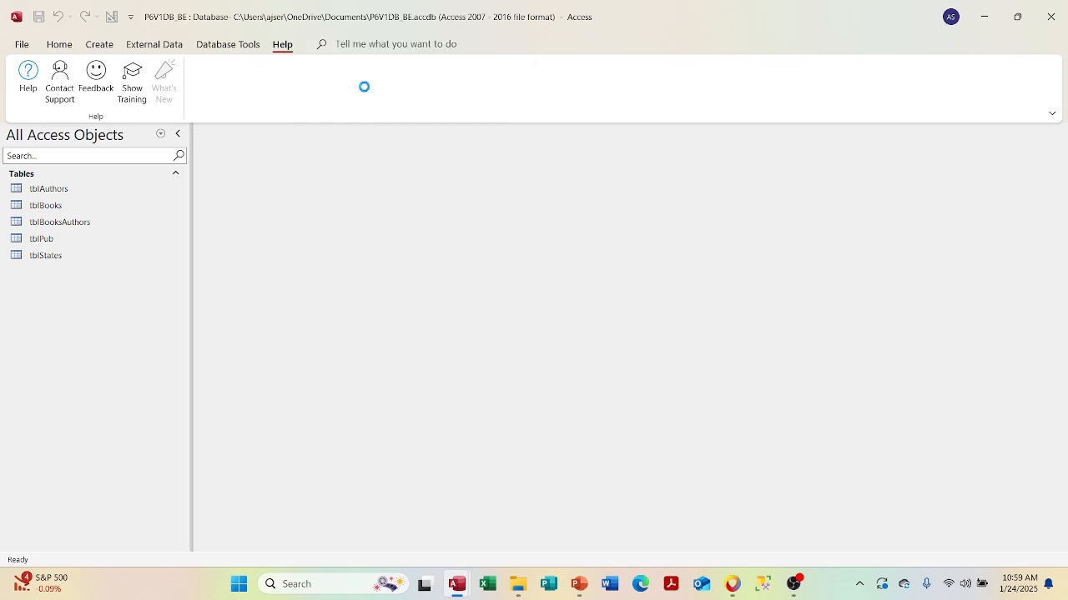
text(******)
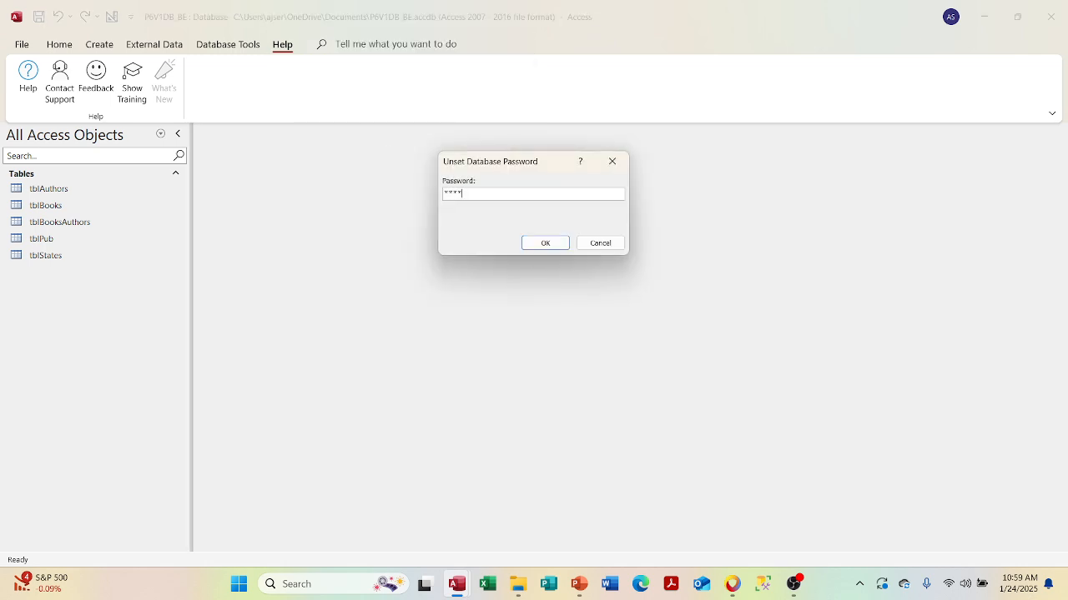
text(*******)
key(Return)
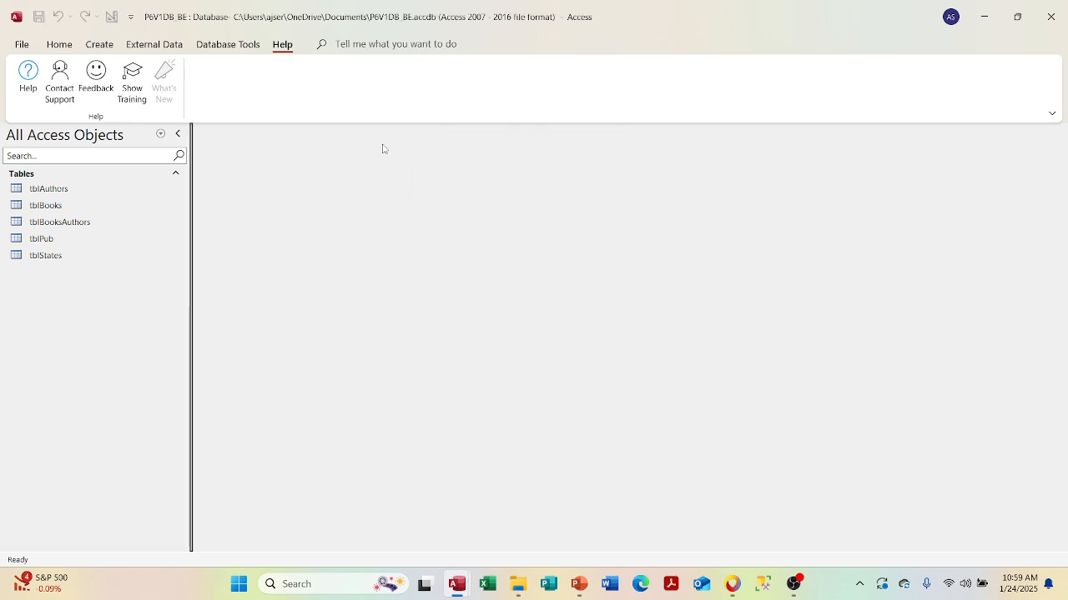
- Set and verify a new P6V1DB_BE database password, then close the back-end database
click(378, 47)
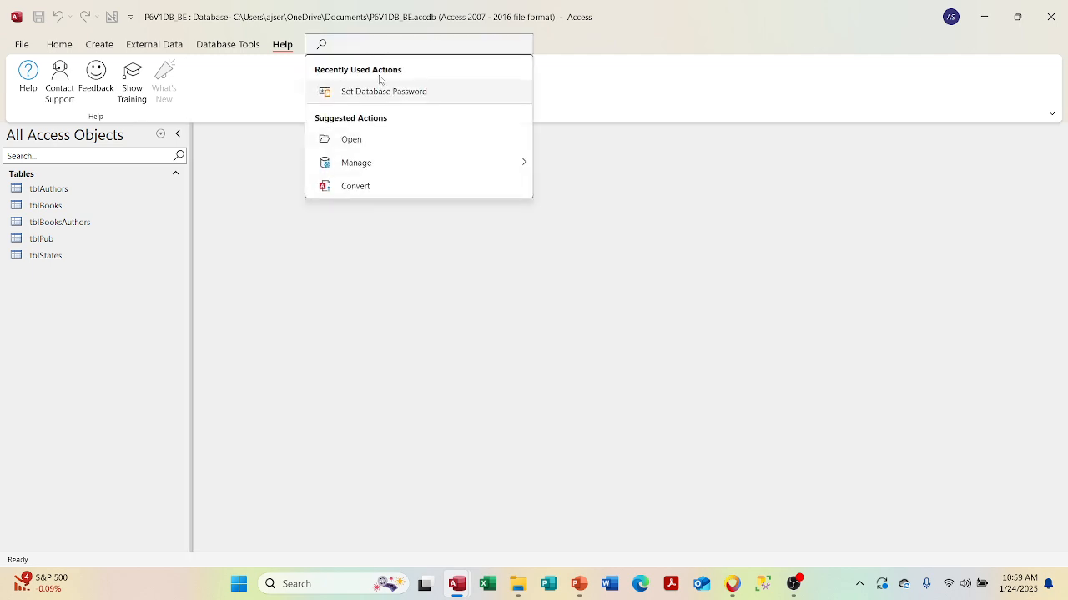
click(379, 91)
text(****)
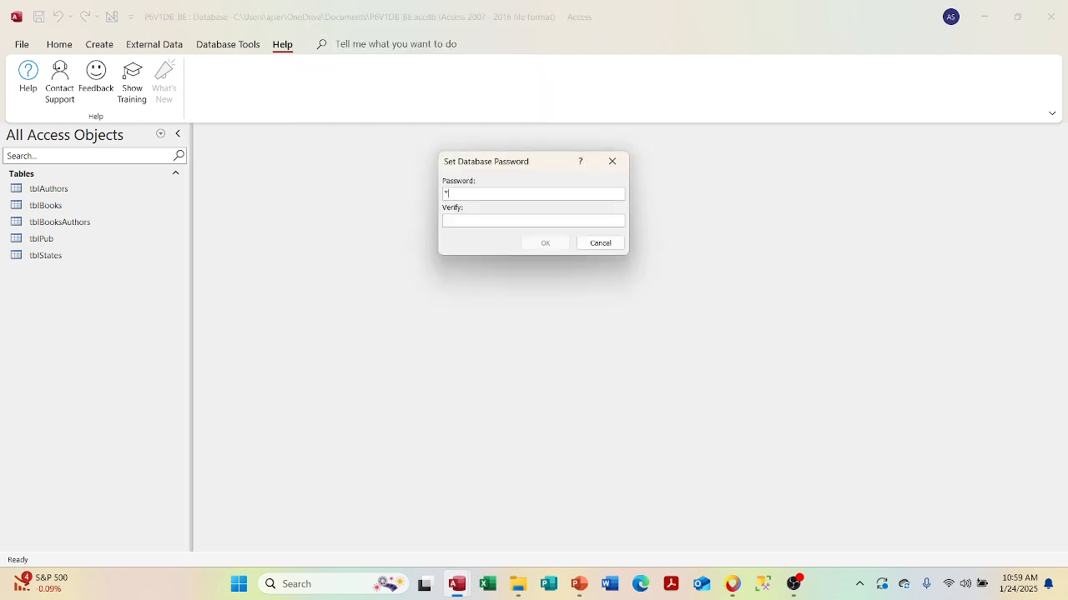
text(********)
key(Tab)
text(************)
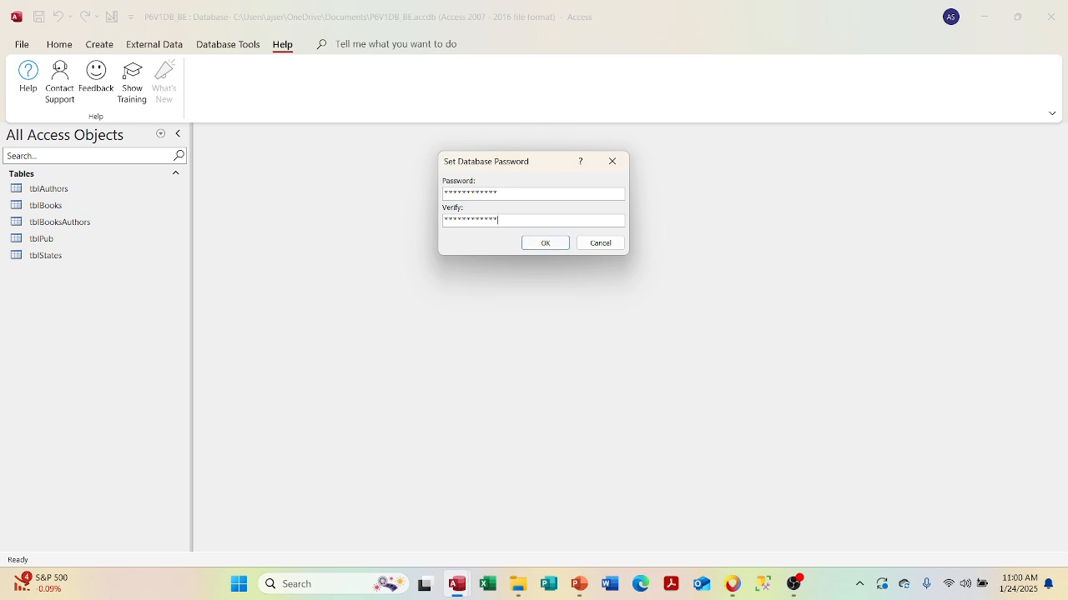
click(528, 244)
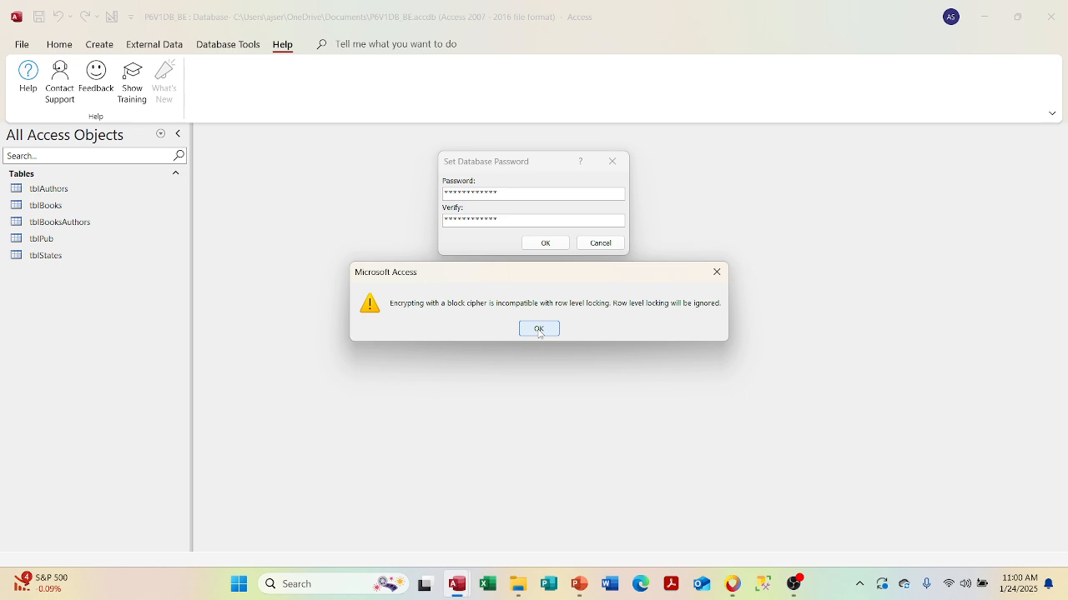
click(540, 330)
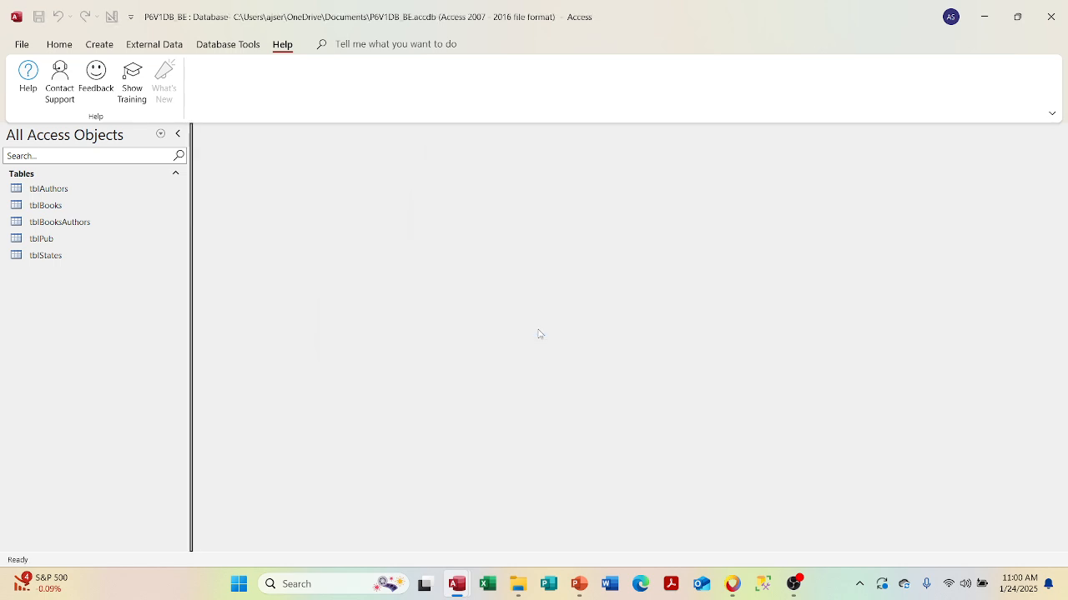
click(1051, 17)
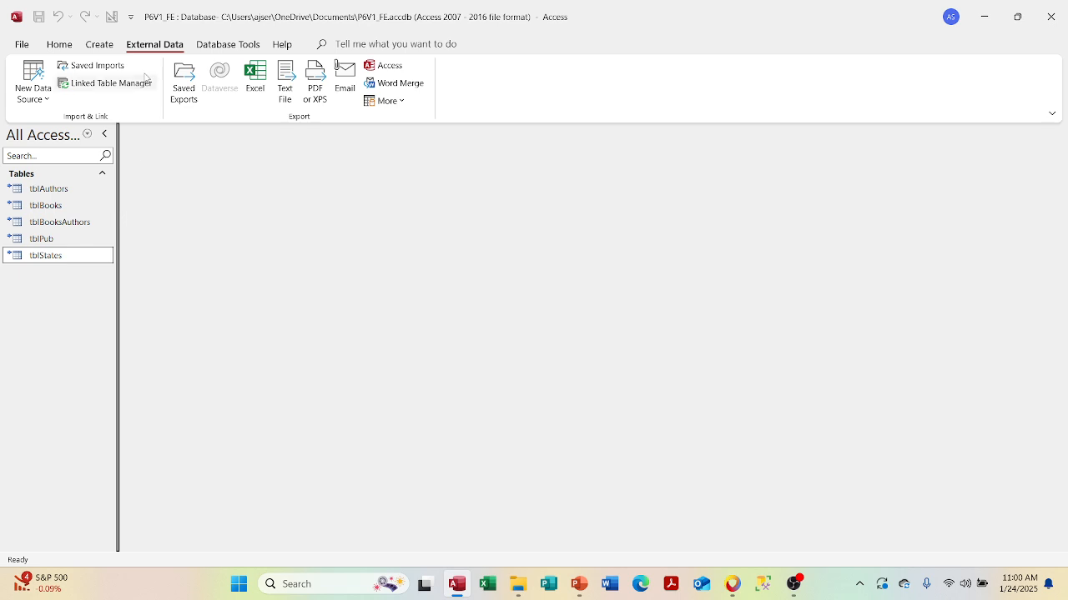
- Open Linked Table Manager and expand the Access source to show its five linked tables
click(114, 87)
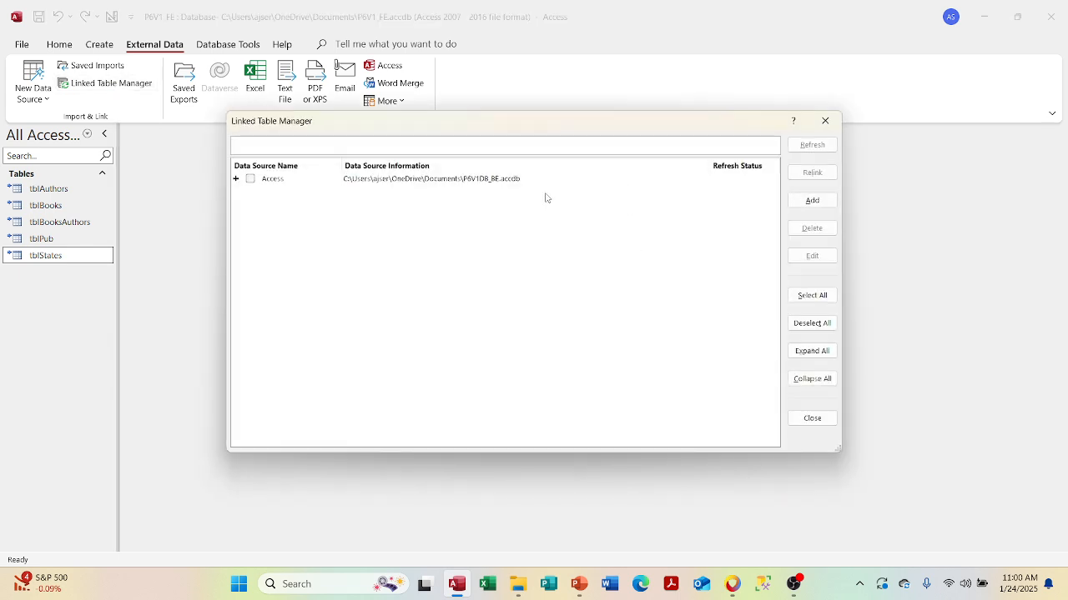
click(236, 184)
click(236, 179)
click(236, 179)
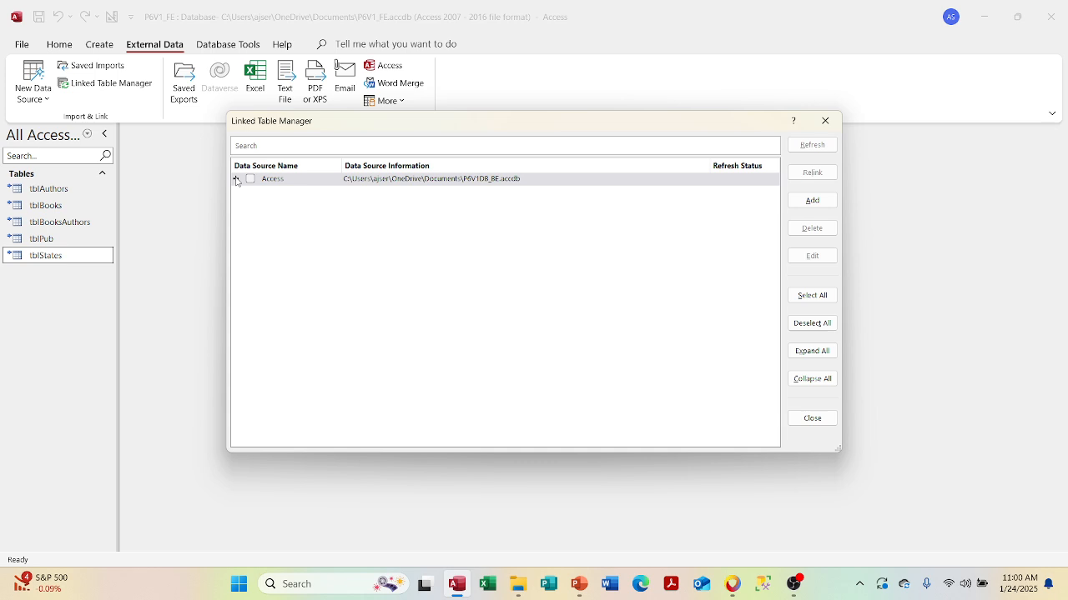
click(237, 178)
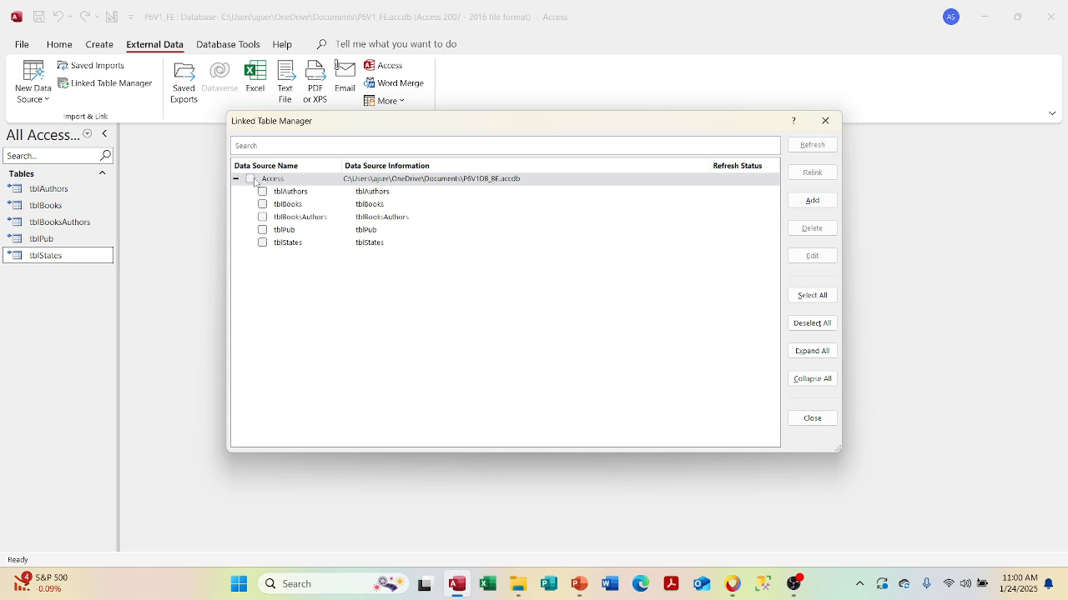
- Refresh all five linked tables, dismiss the invalid-password error, and edit their Access link
click(251, 179)
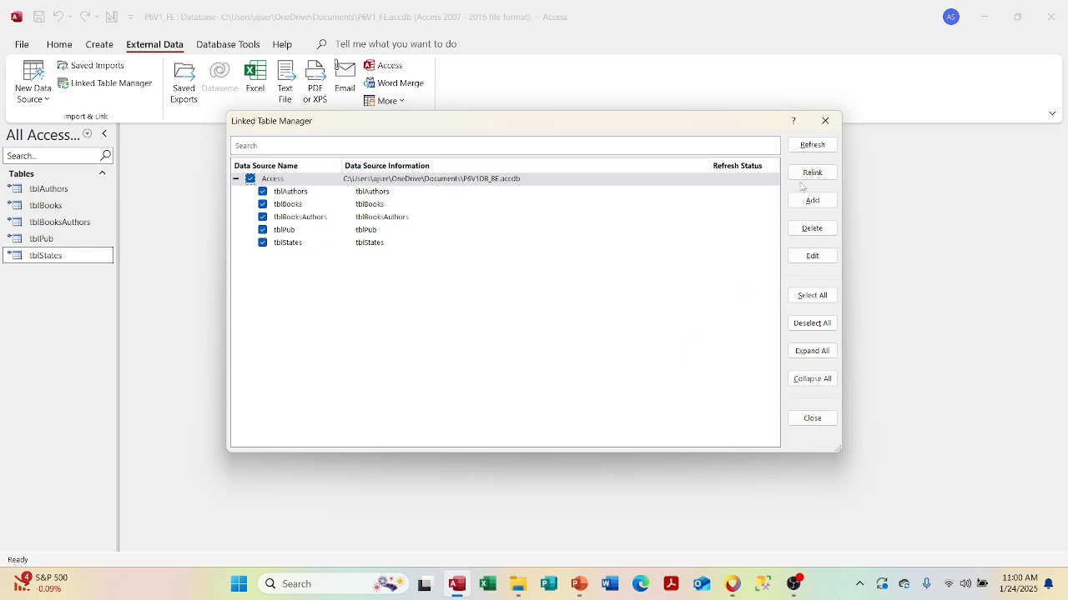
click(809, 148)
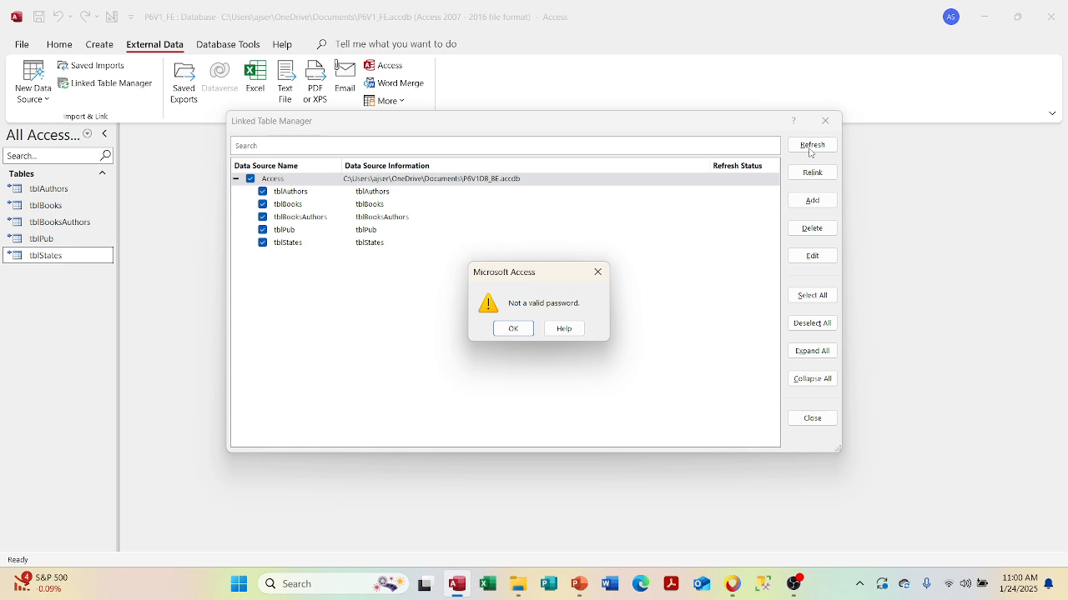
click(509, 329)
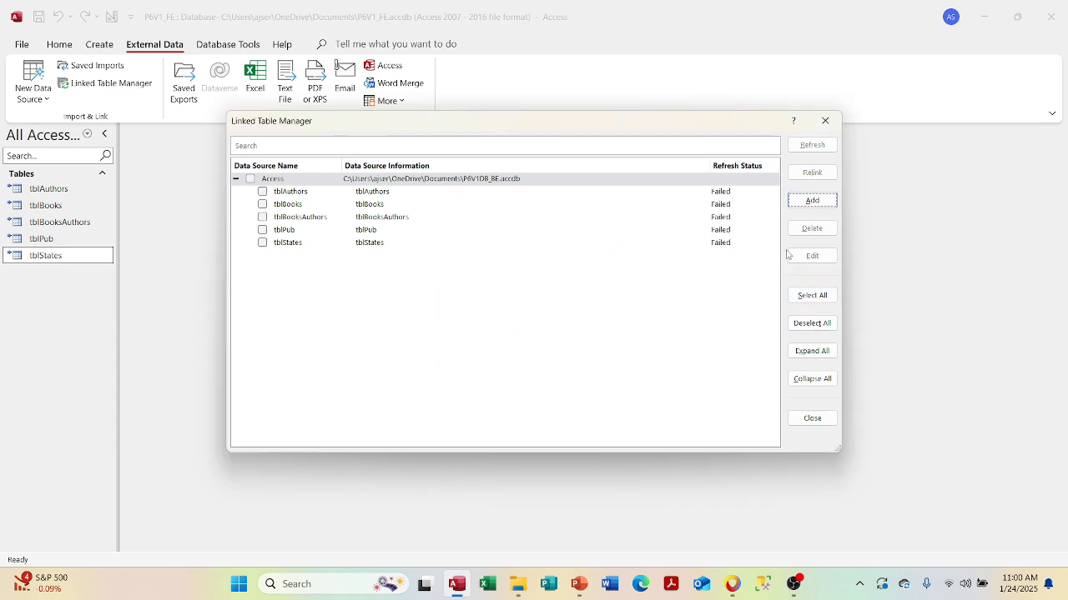
click(250, 179)
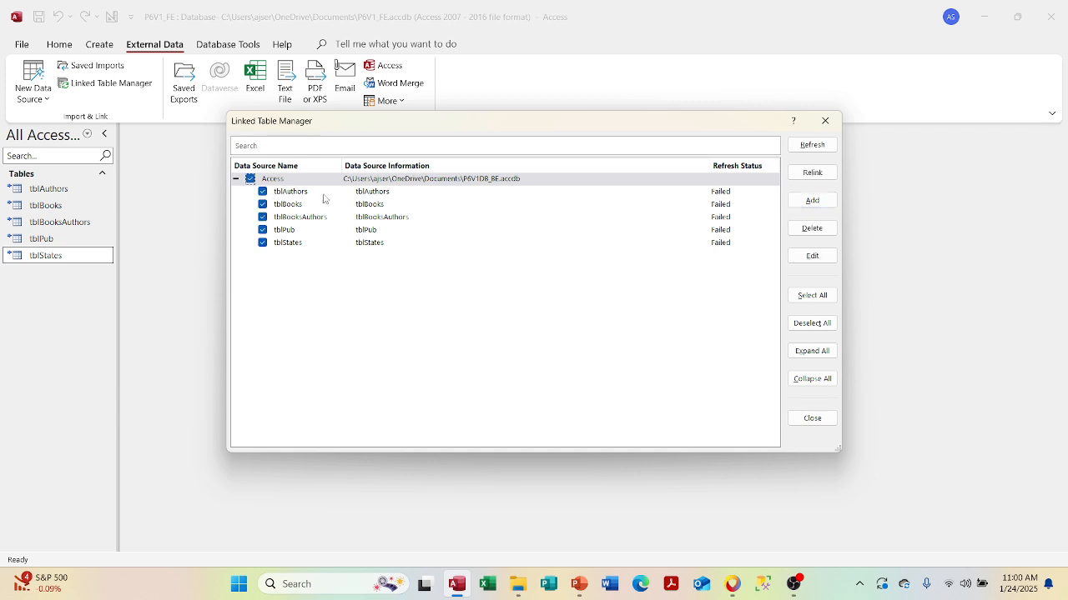
click(820, 258)
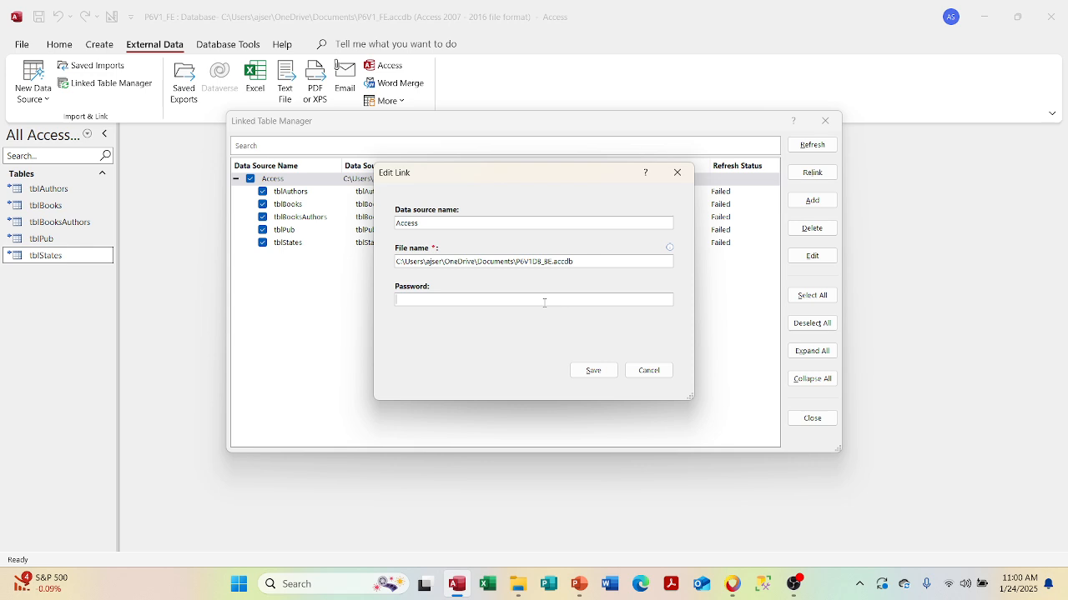
- Save the back-end password on the Access link and recheck the link details unchanged
text(*****)
key(BackSpace)
key(BackSpace)
key(BackSpace)
key(BackSpace)
key(BackSpace)
key(BackSpace)
text(************)
click(593, 370)
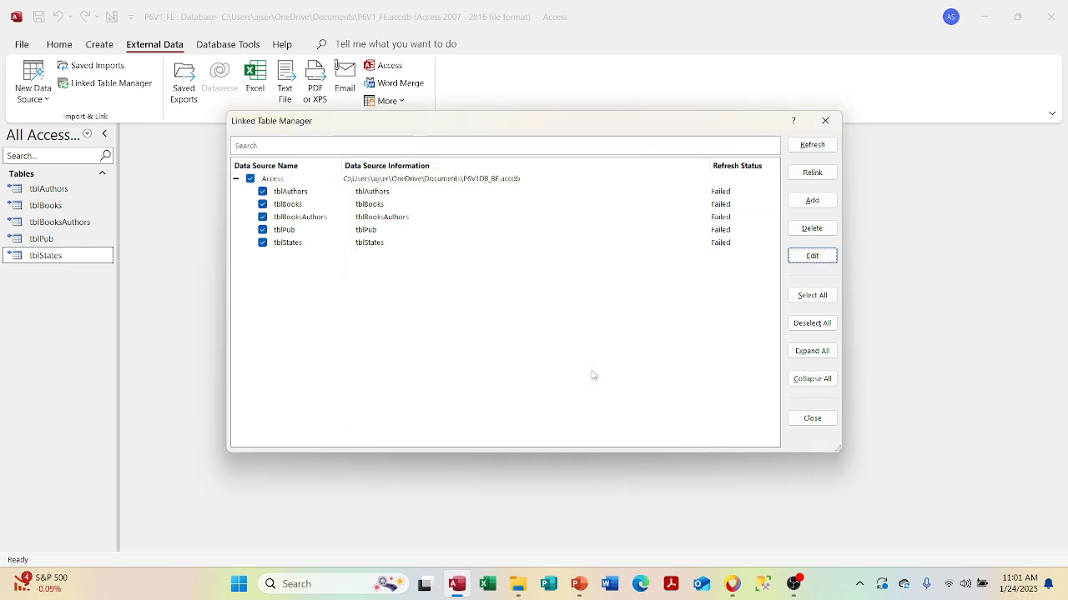
click(805, 262)
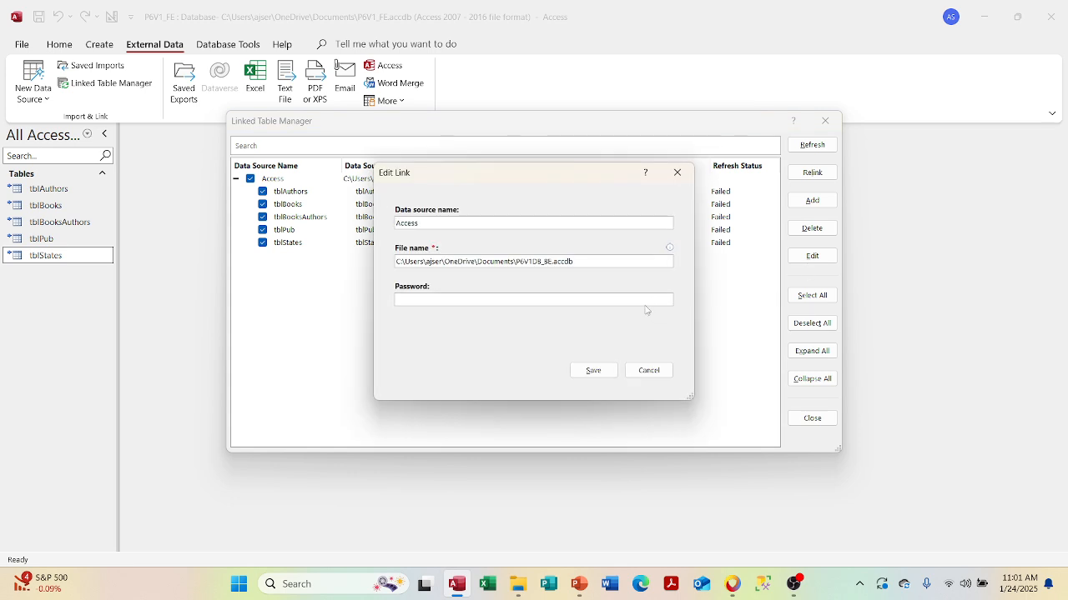
click(649, 370)
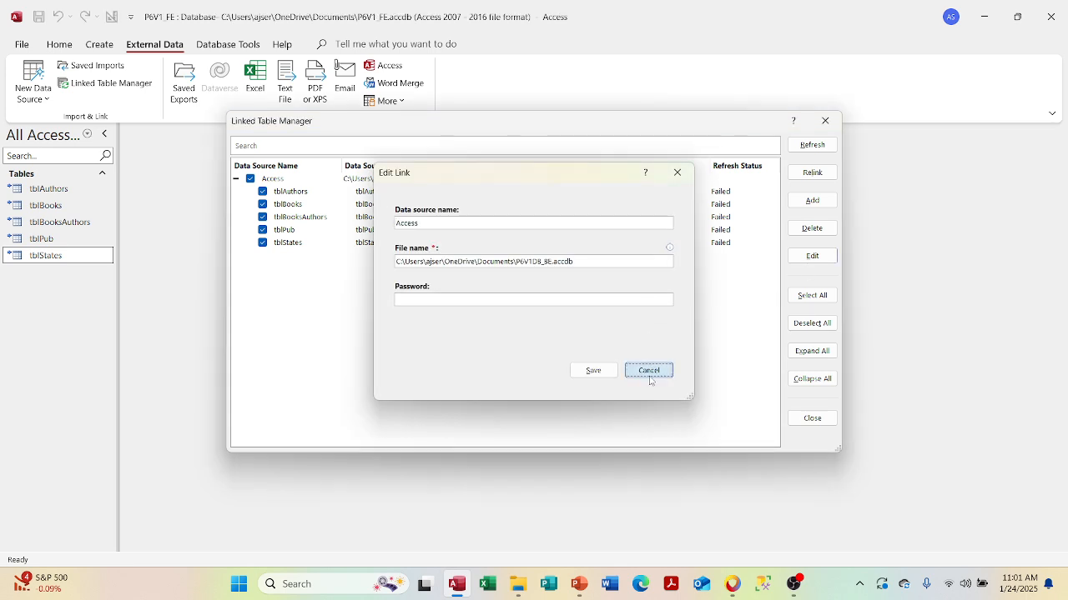
- Refresh all five linked tables until they show Succeeded, then close Linked Table Manager
click(813, 150)
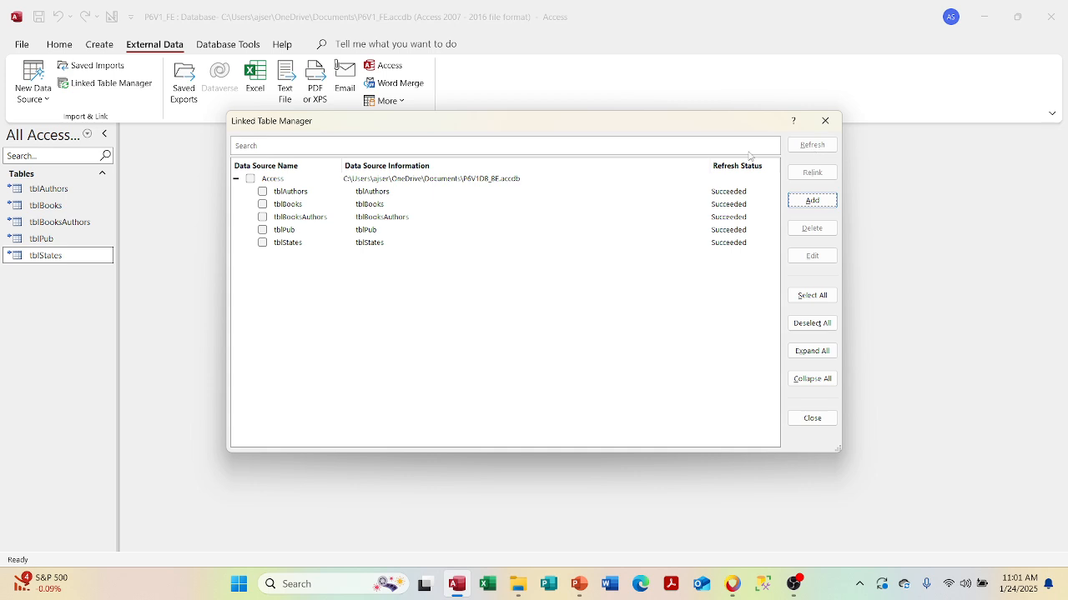
click(250, 178)
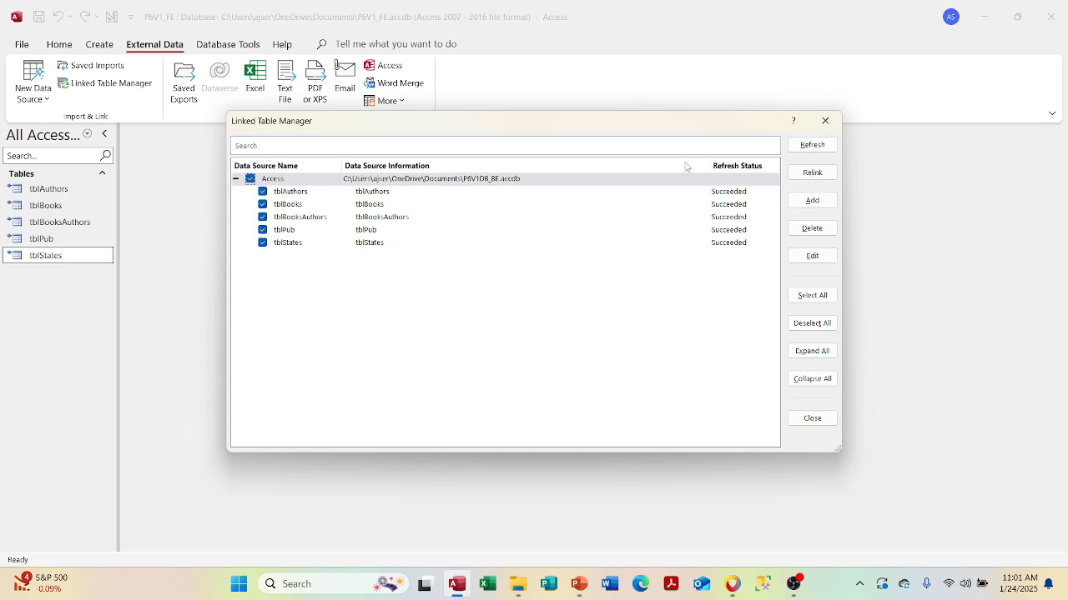
click(803, 149)
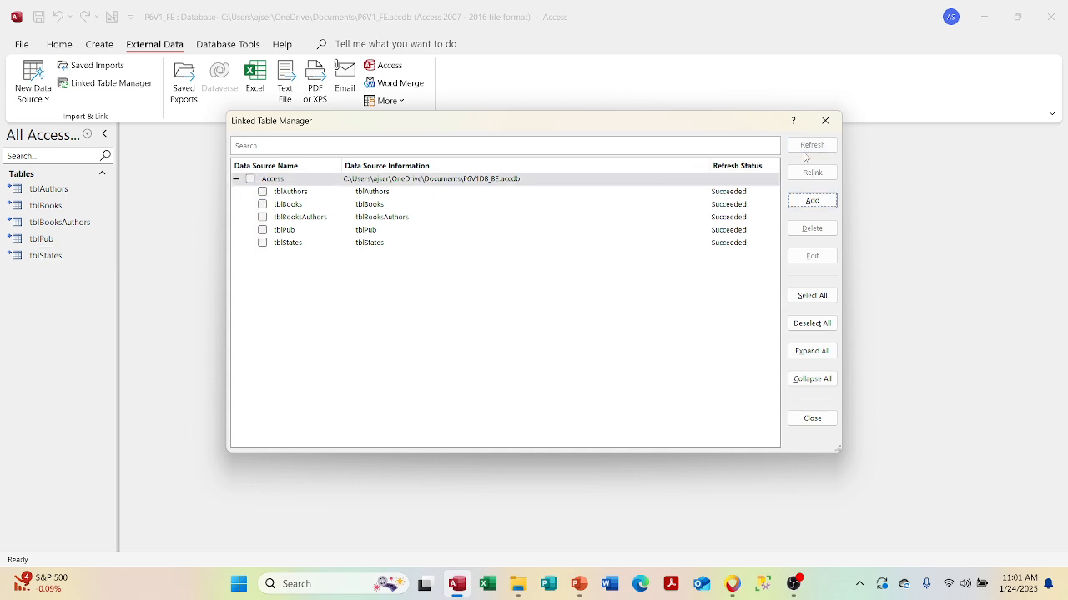
click(824, 122)
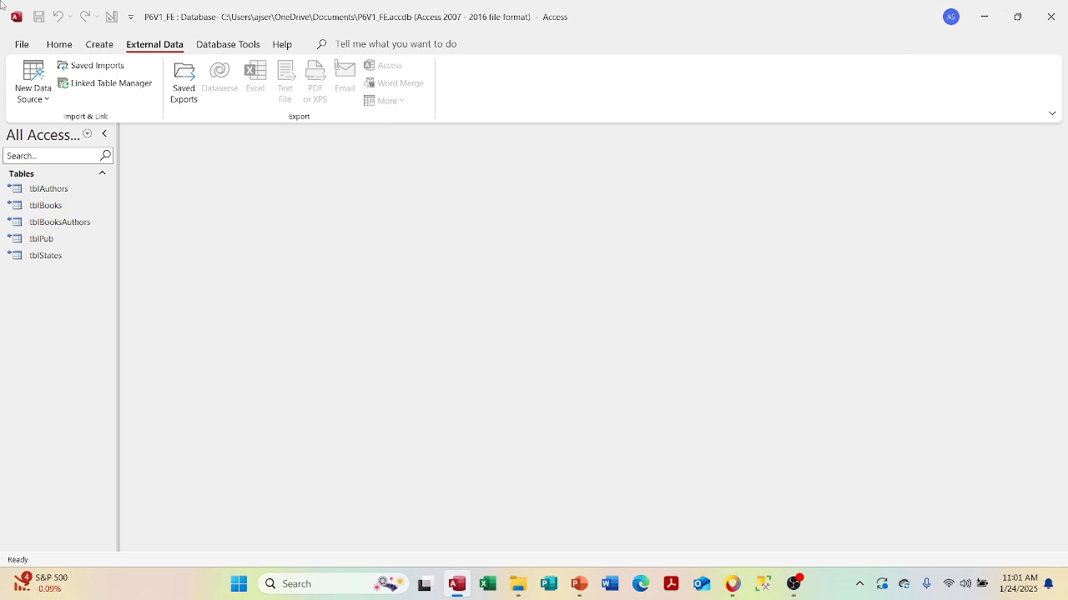
click(17, 47)
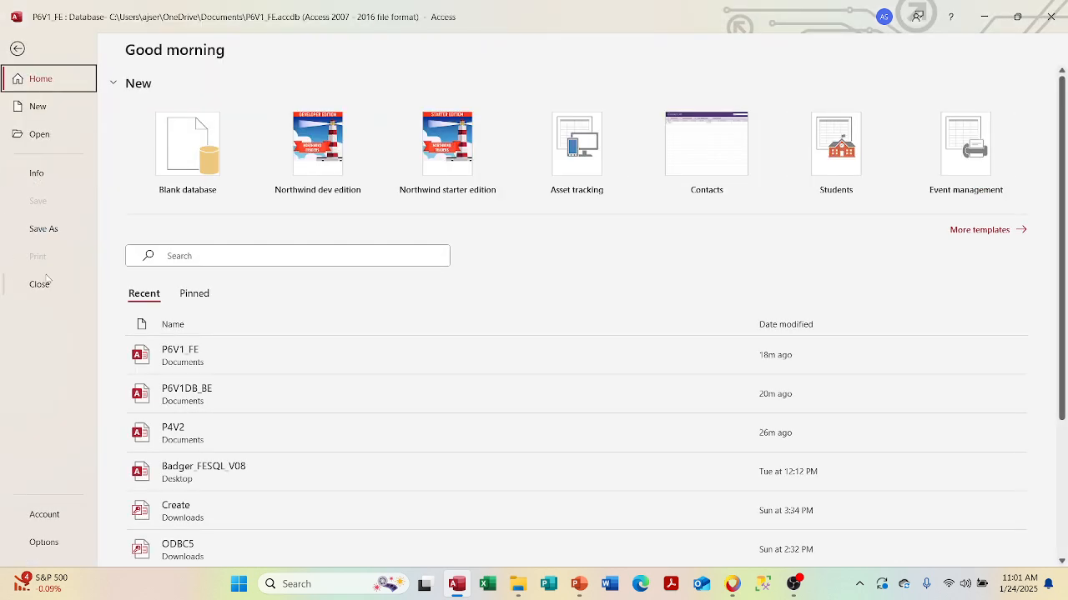
- Close P6V1_FE, reopen it from the Recent list, and dismiss the security warning
click(41, 284)
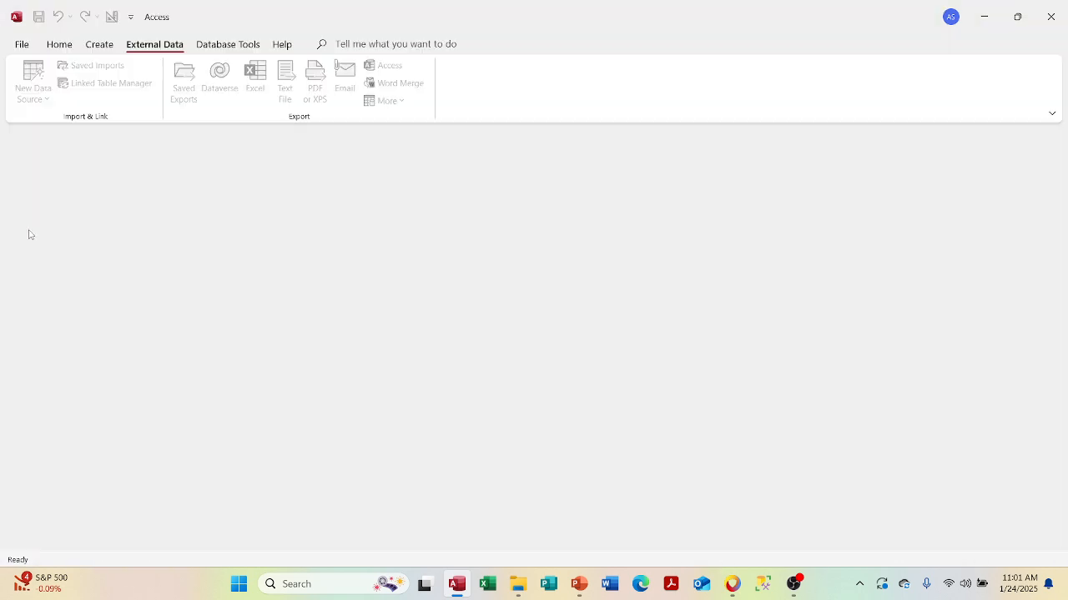
click(21, 46)
click(180, 367)
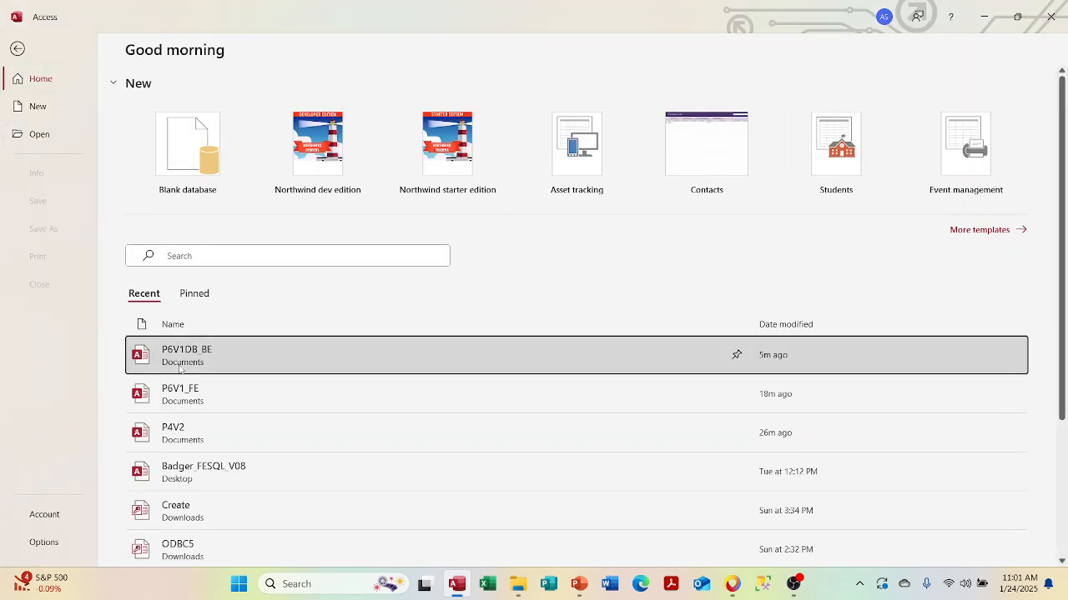
click(175, 394)
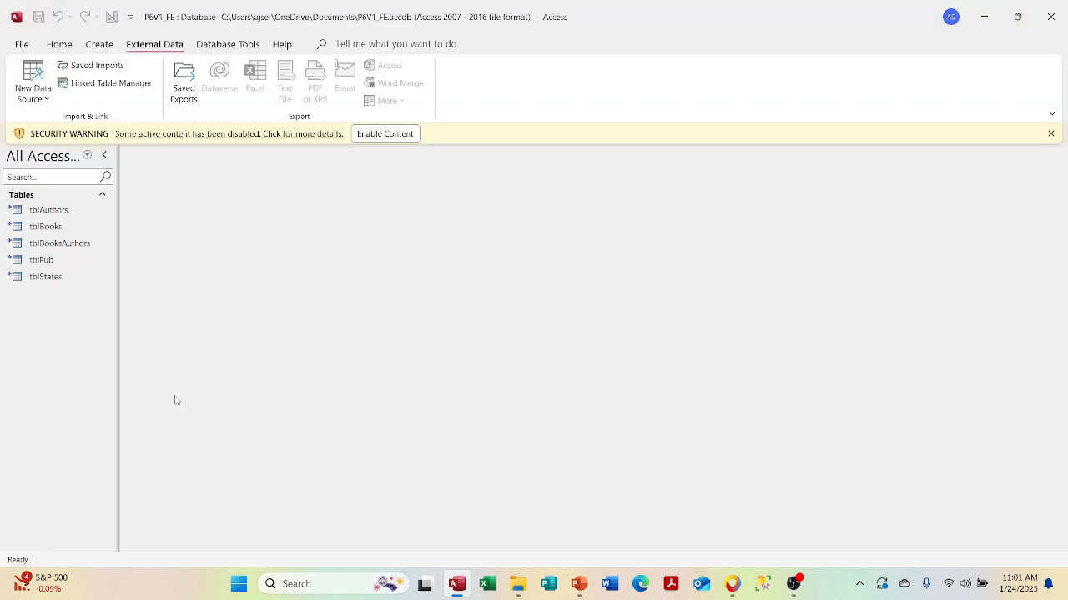
click(369, 137)
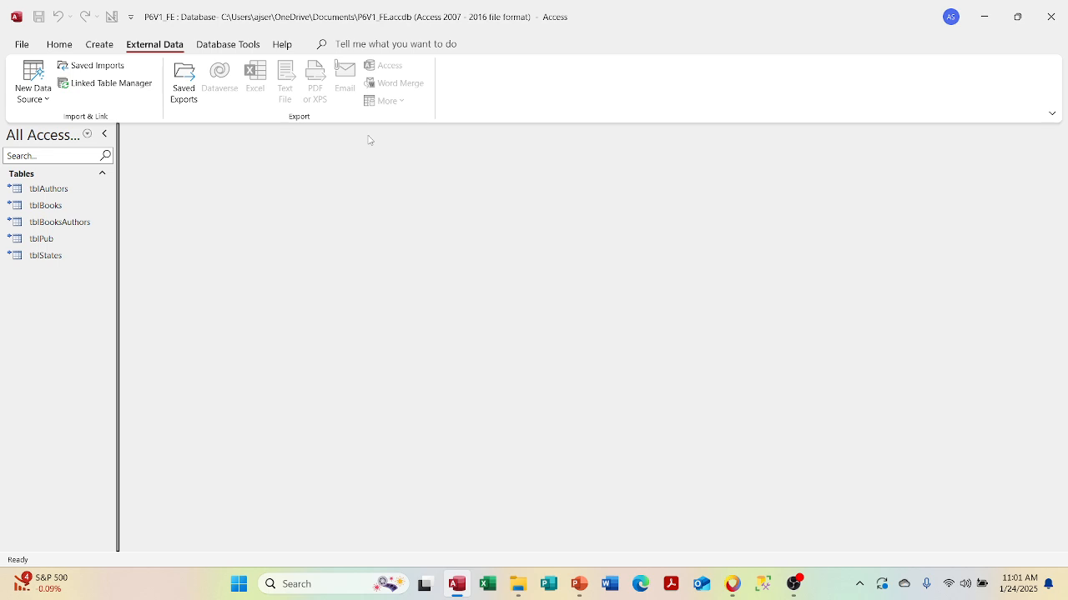
- In File Explorer, view the 660 KB P6V1_FE file's properties, then minimize Explorer
click(517, 584)
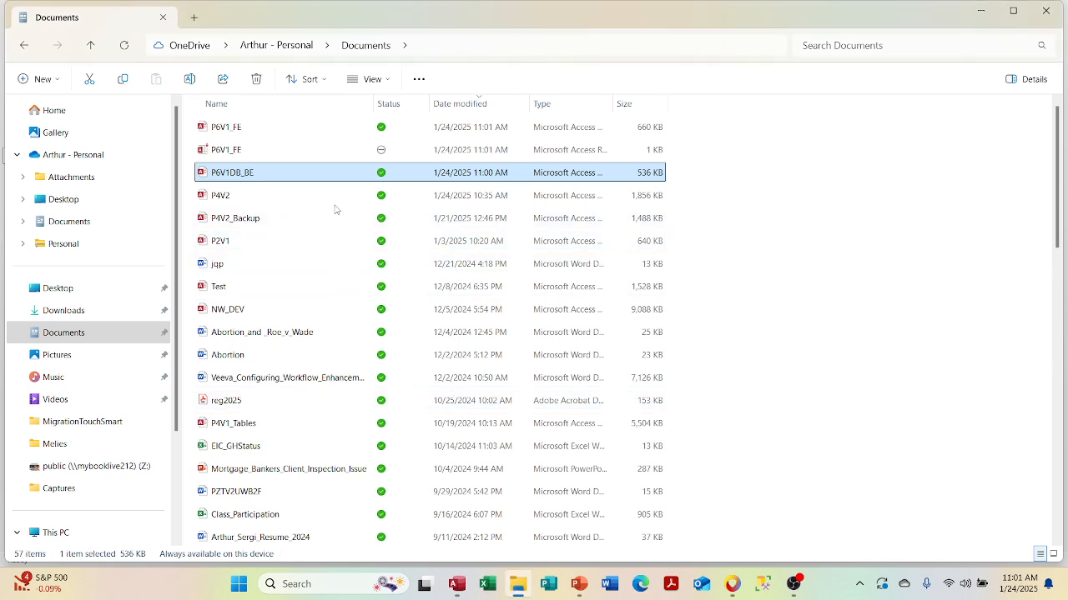
right_click(318, 136)
click(286, 131)
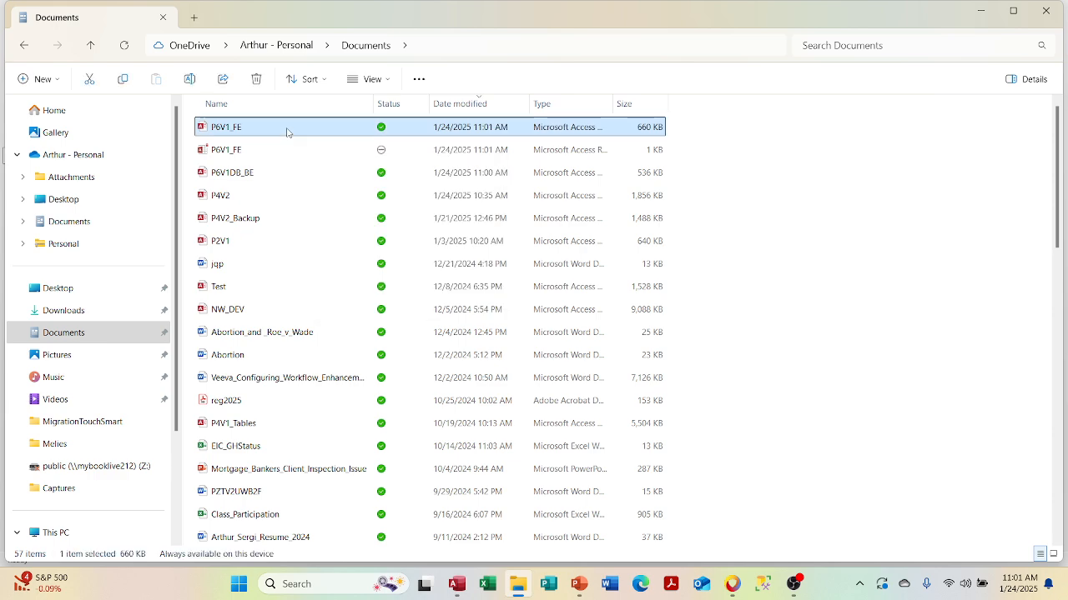
right_click(288, 132)
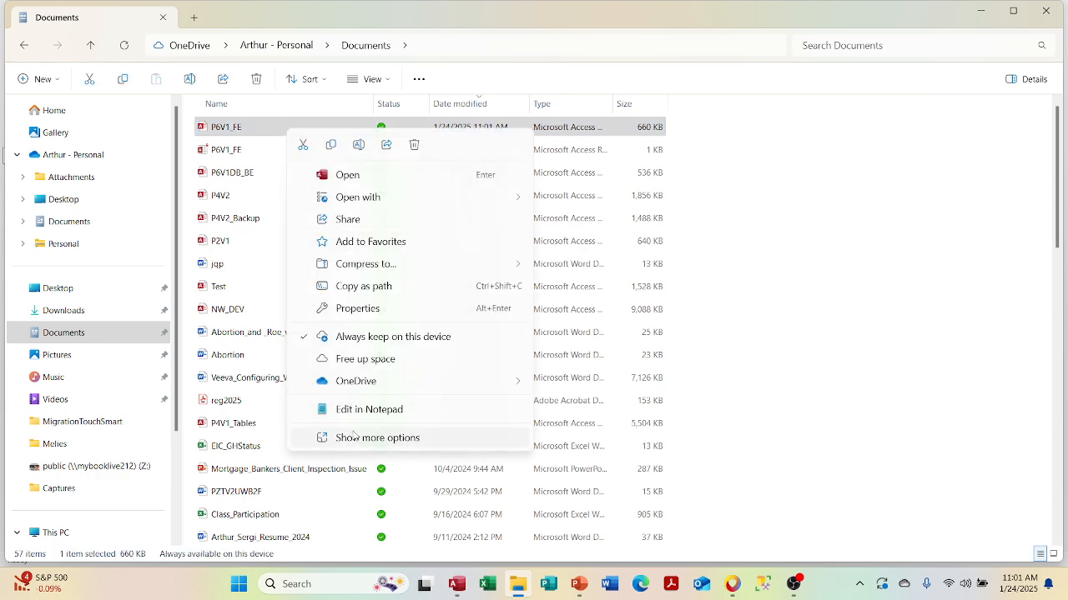
click(359, 310)
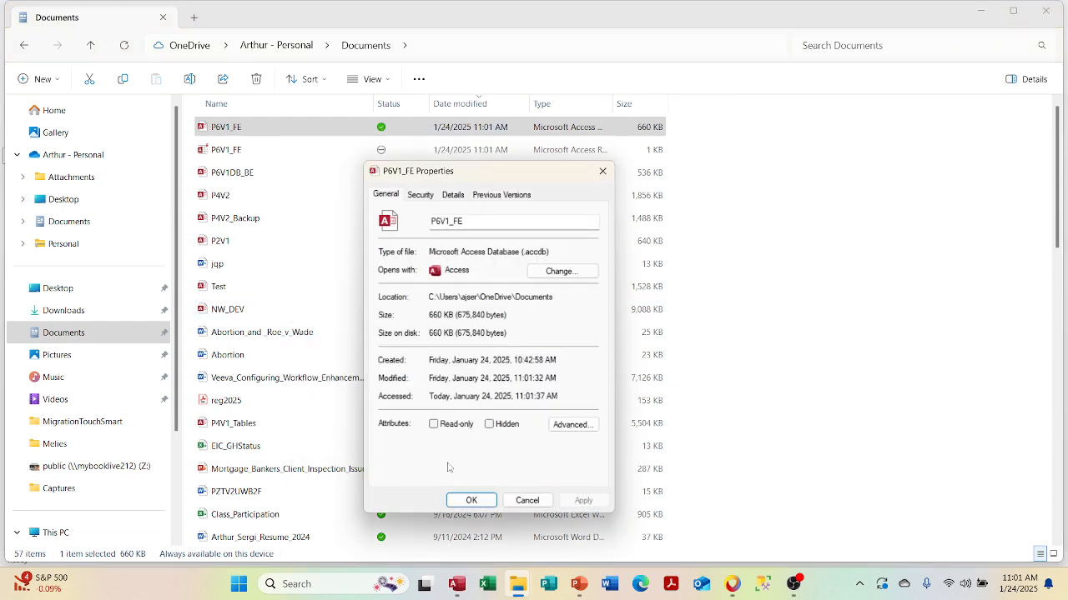
click(602, 171)
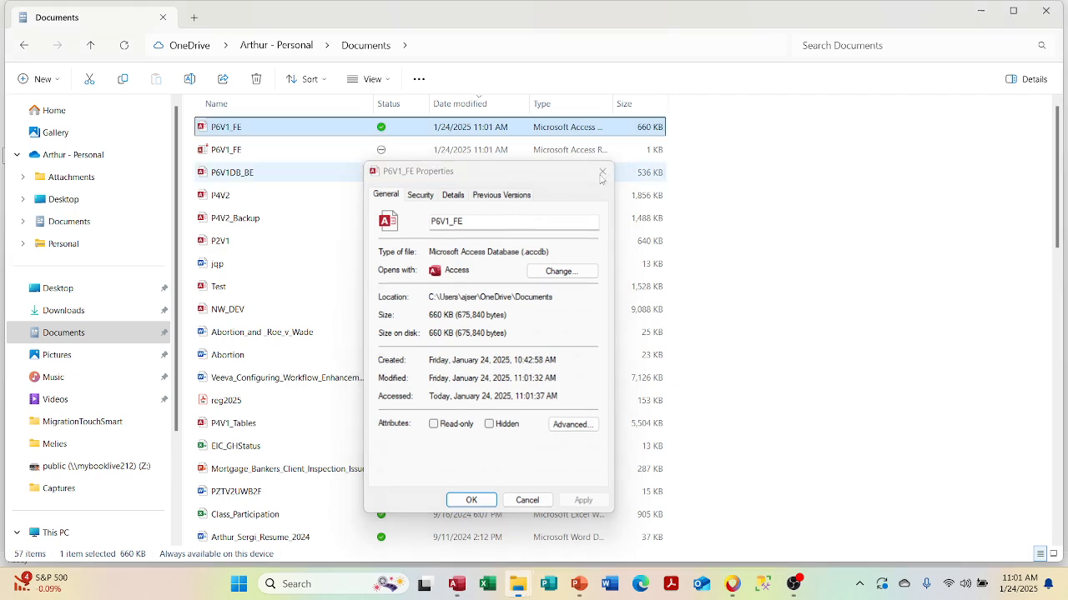
click(981, 10)
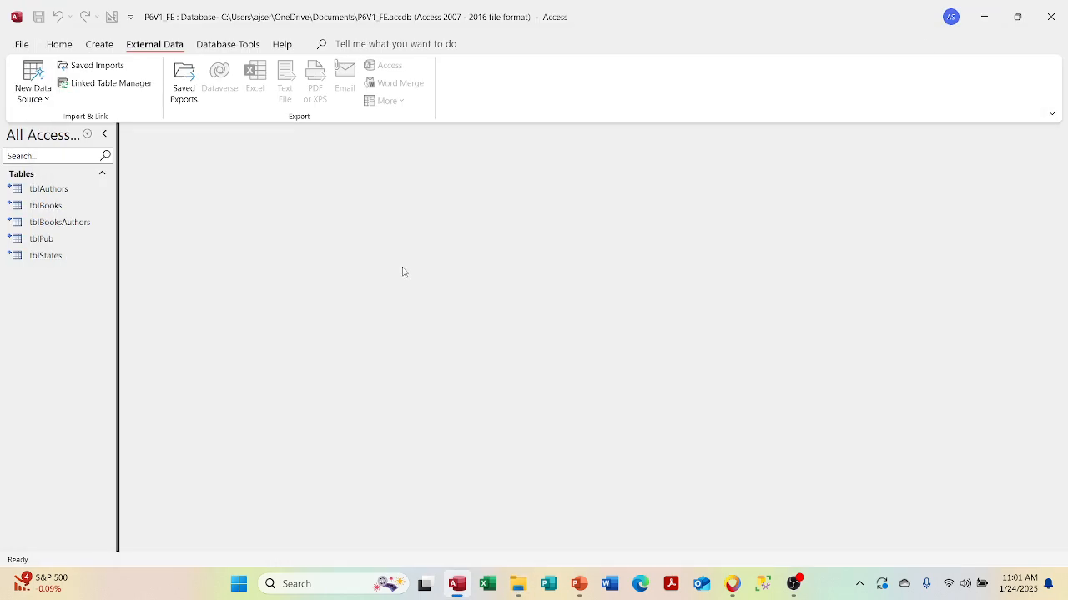
- Review the P6V1DB_BE Access link in Linked Table Manager without changes, then switch to PowerPoint
click(123, 87)
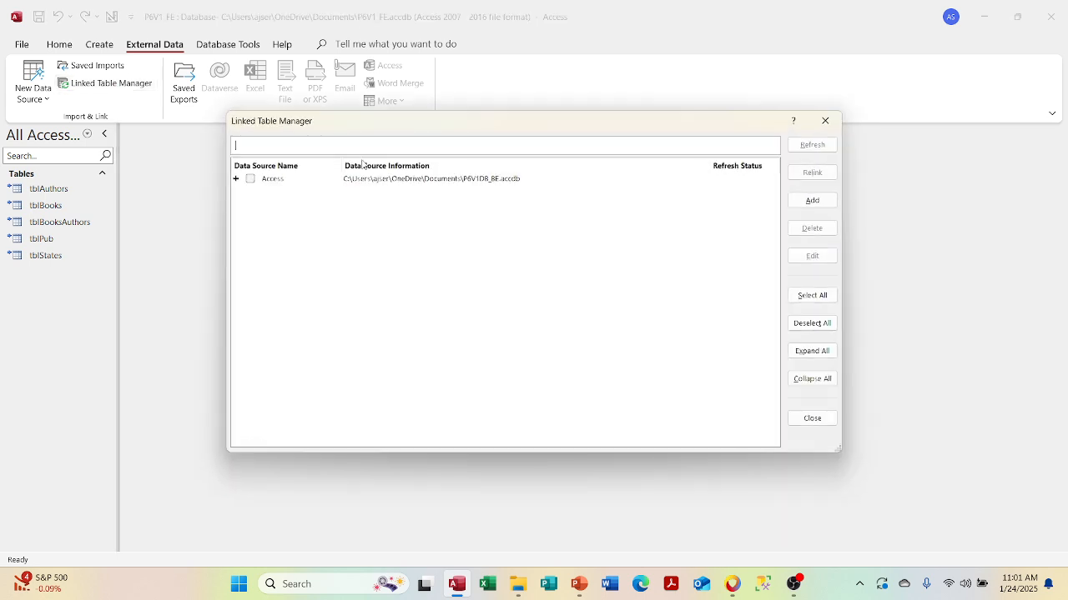
click(252, 180)
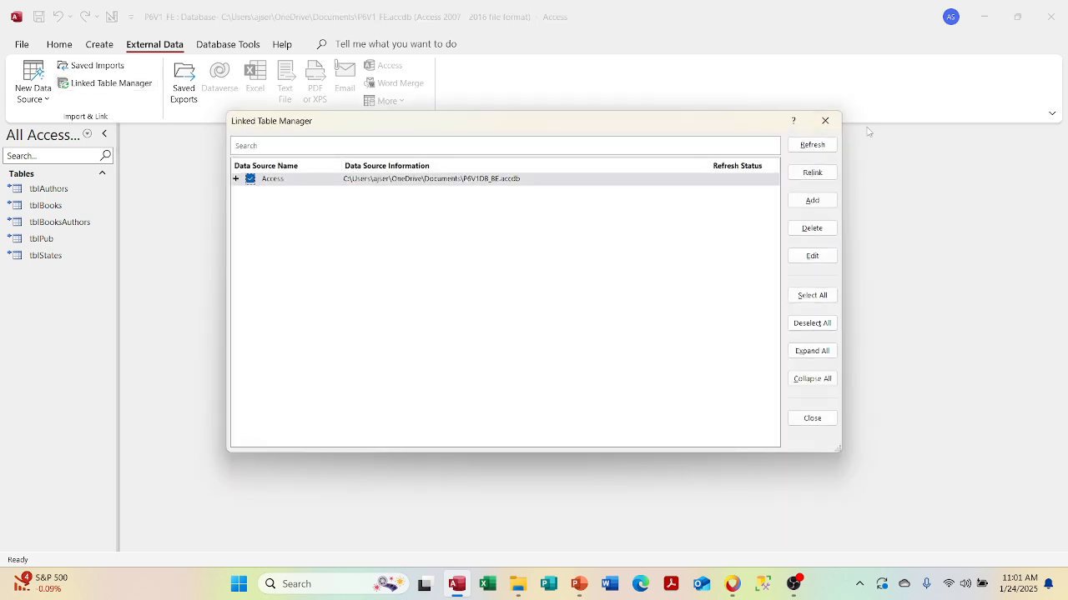
click(817, 150)
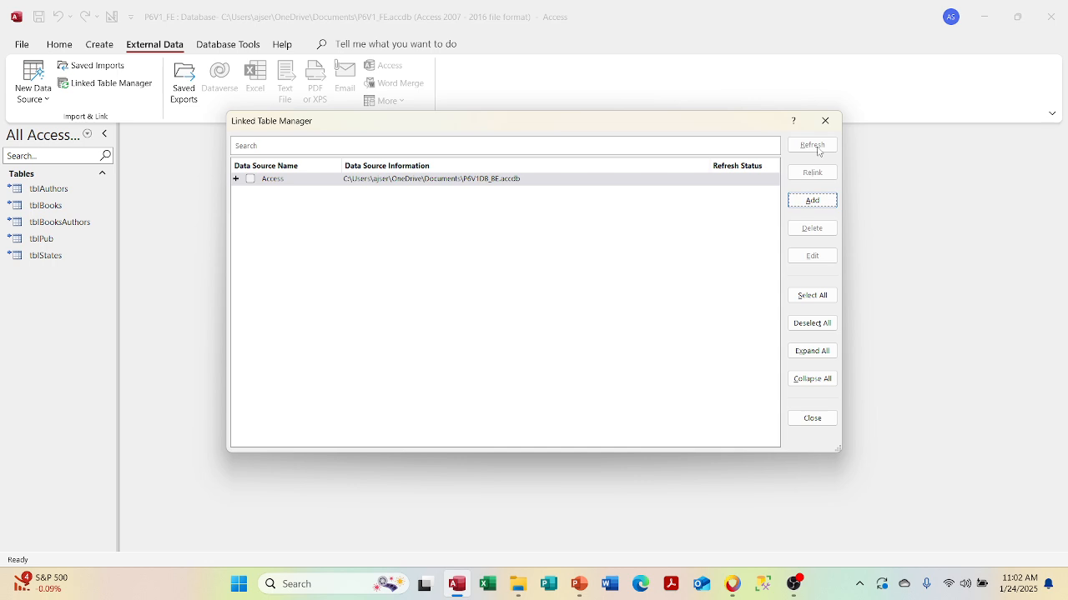
click(250, 179)
click(822, 262)
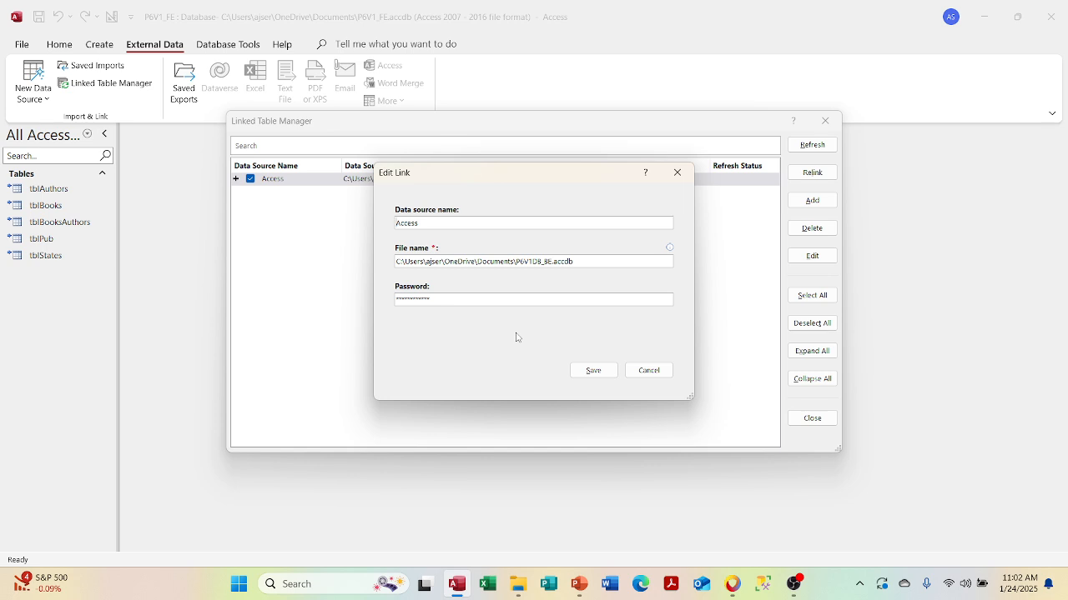
click(649, 370)
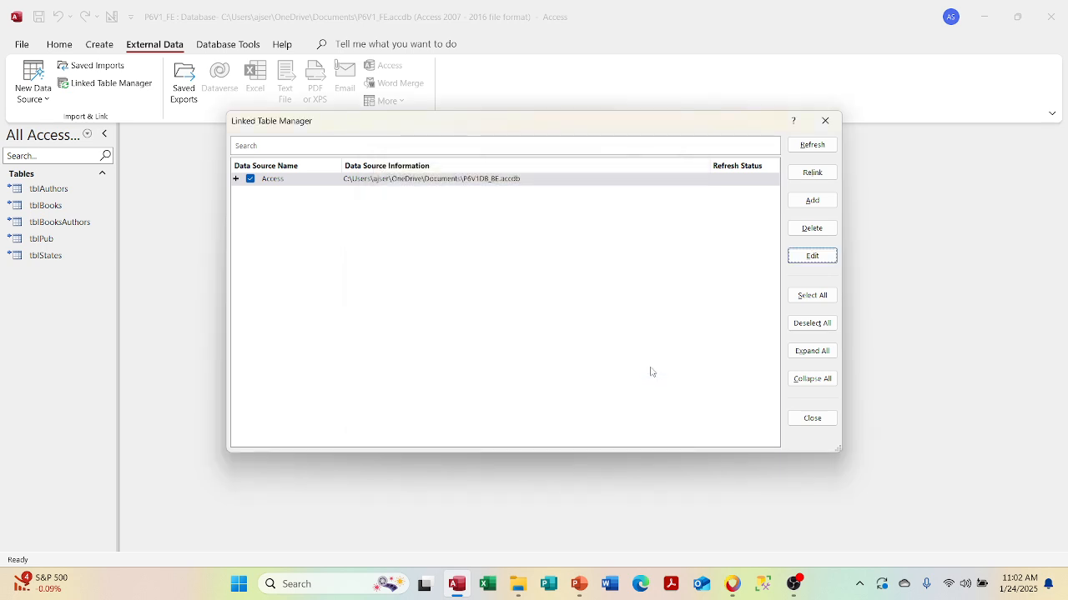
click(826, 122)
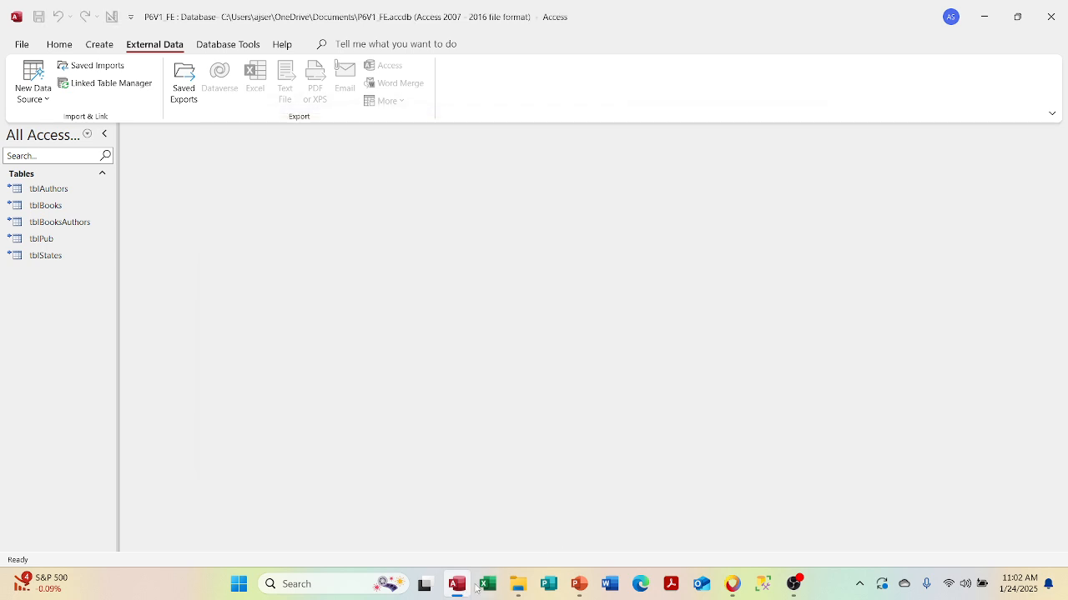
click(579, 585)
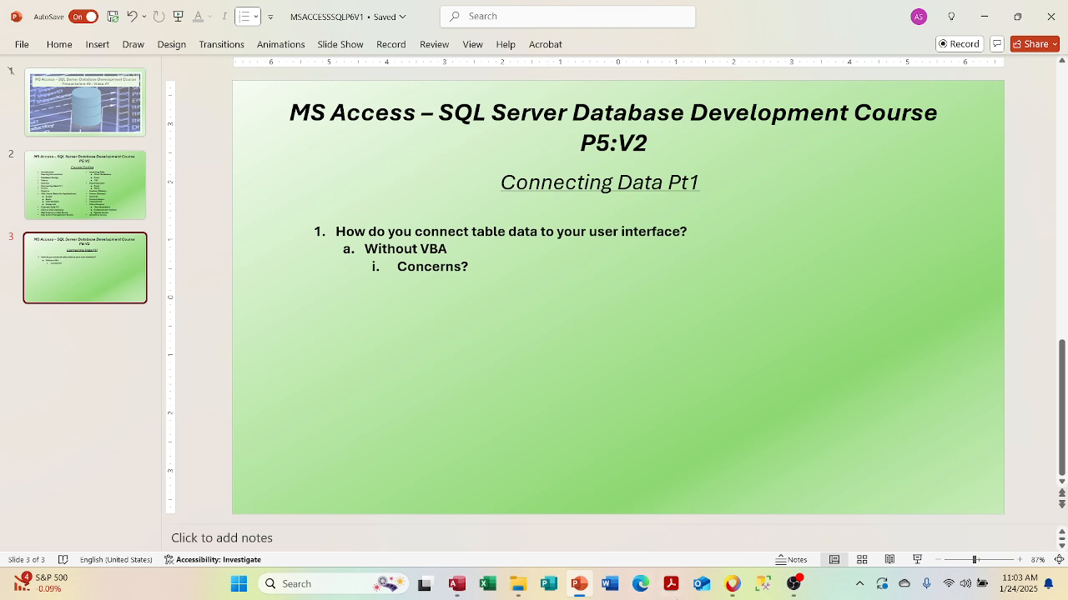
- Back in Access, open tblAuthors, tblBooks, tblBooksAuthors, tblPub and tblStates to check their data
click(457, 583)
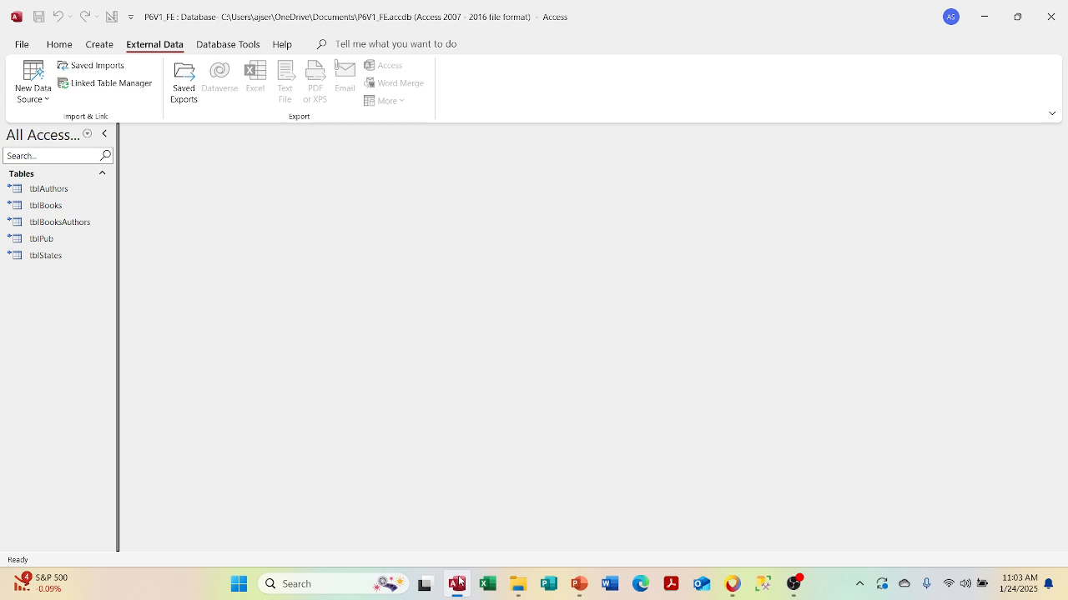
double_click(45, 194)
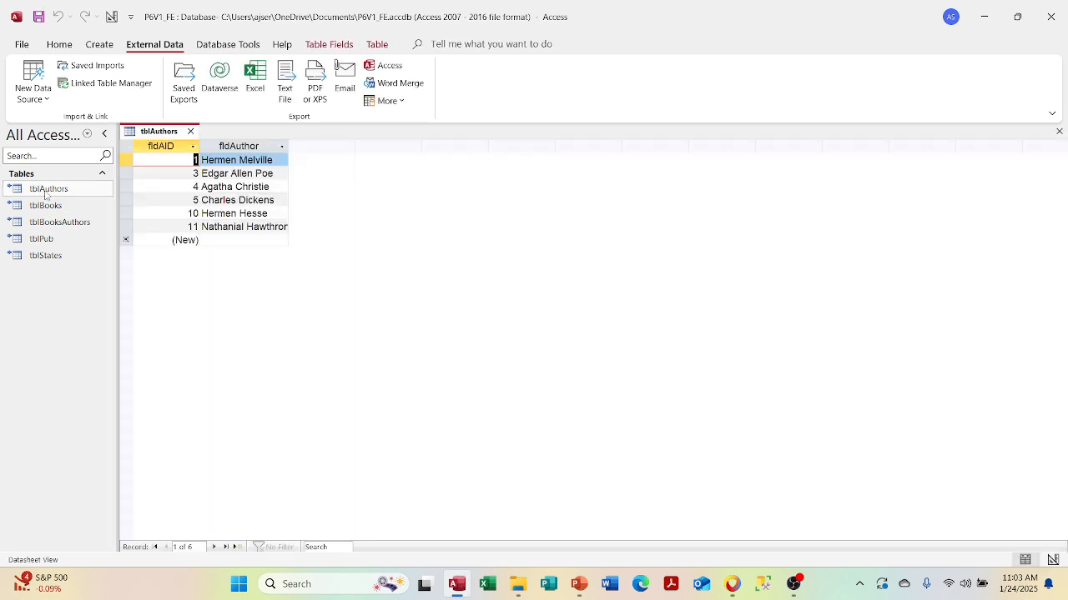
double_click(46, 205)
double_click(56, 222)
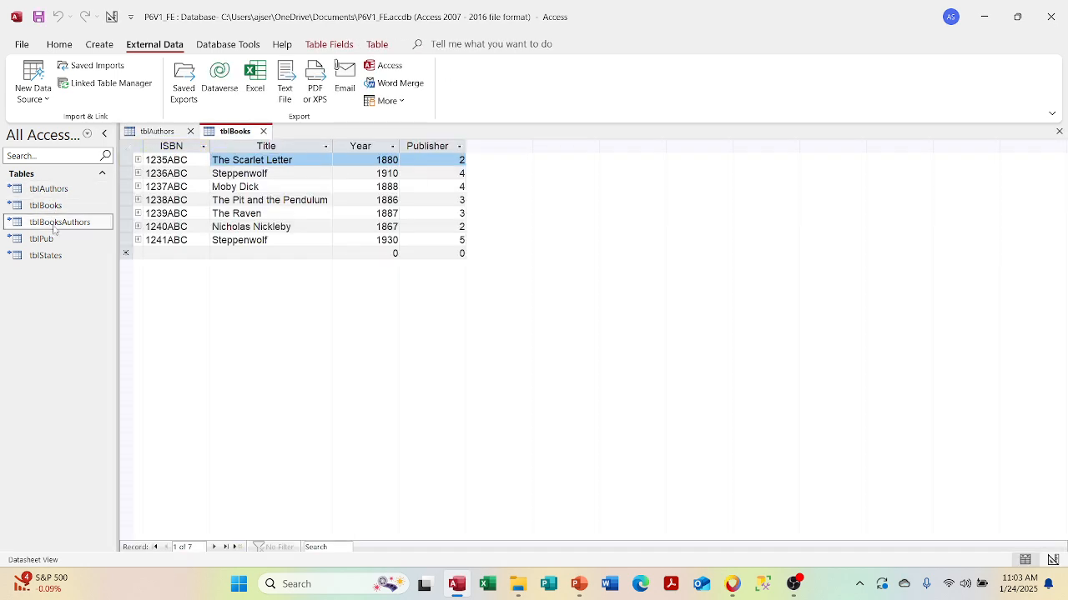
double_click(52, 240)
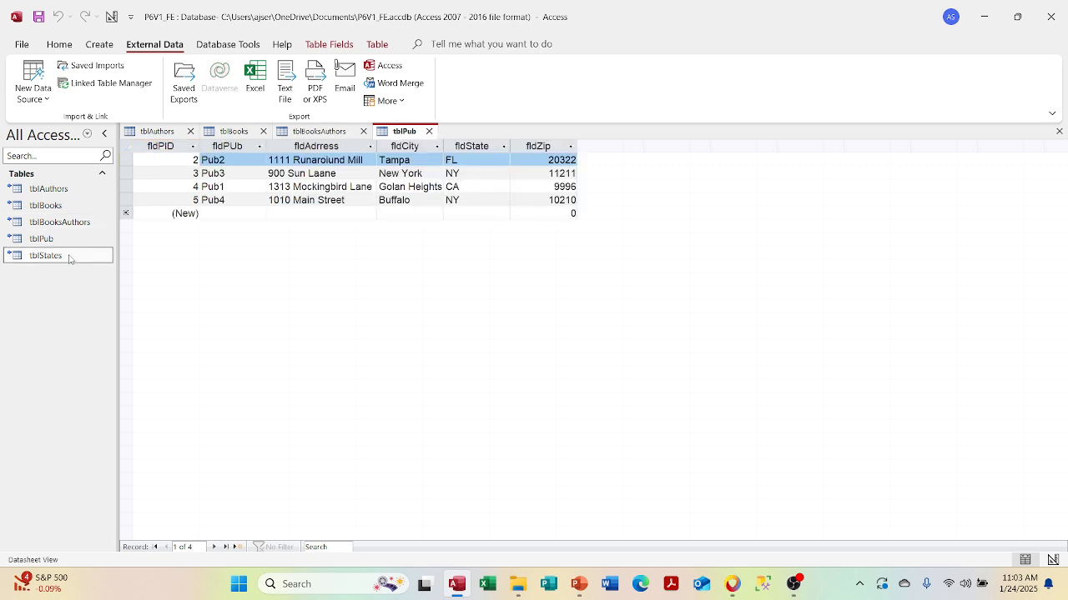
double_click(65, 255)
- Close all five table tabs and open Linked Table Manager
click(501, 131)
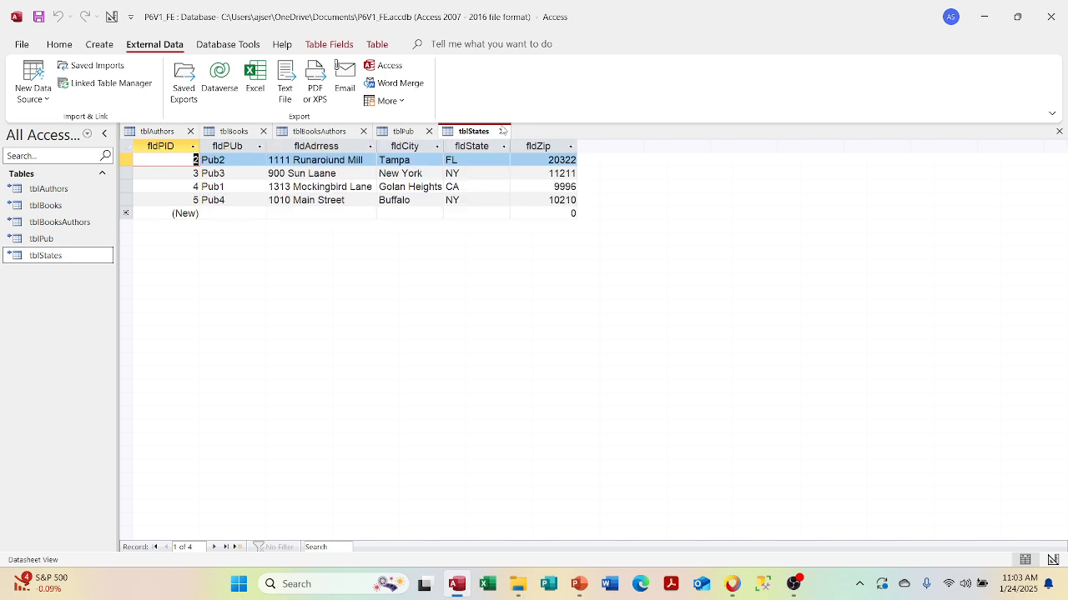
click(430, 131)
click(363, 131)
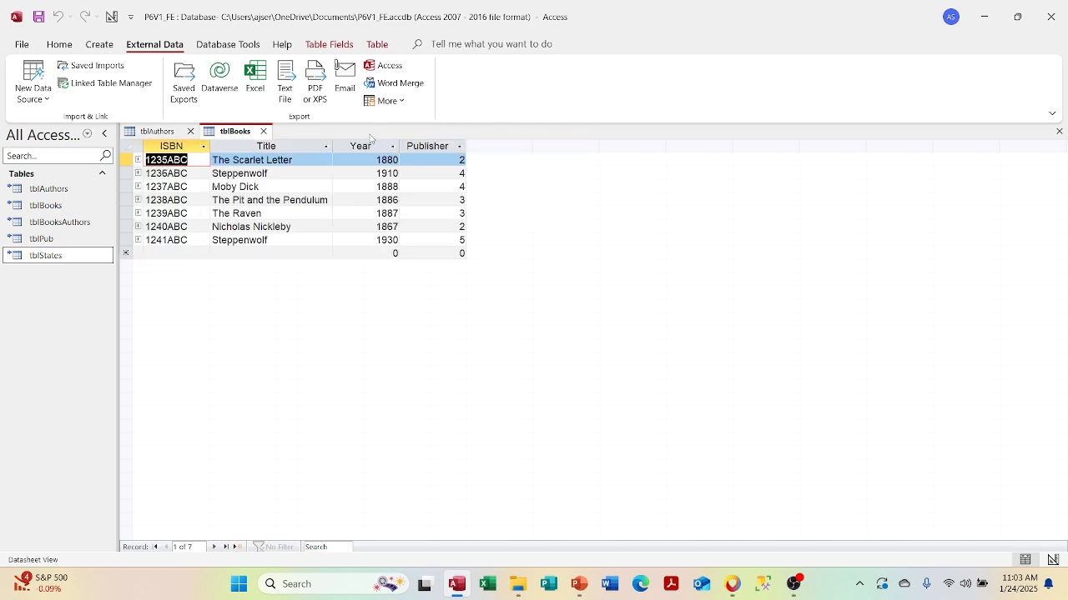
click(264, 131)
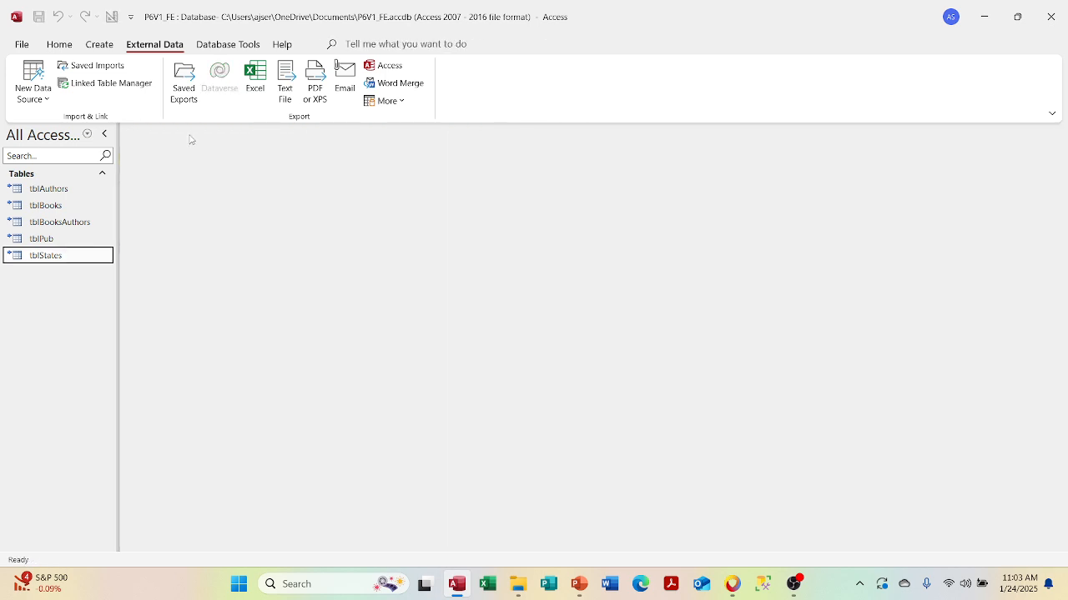
click(190, 131)
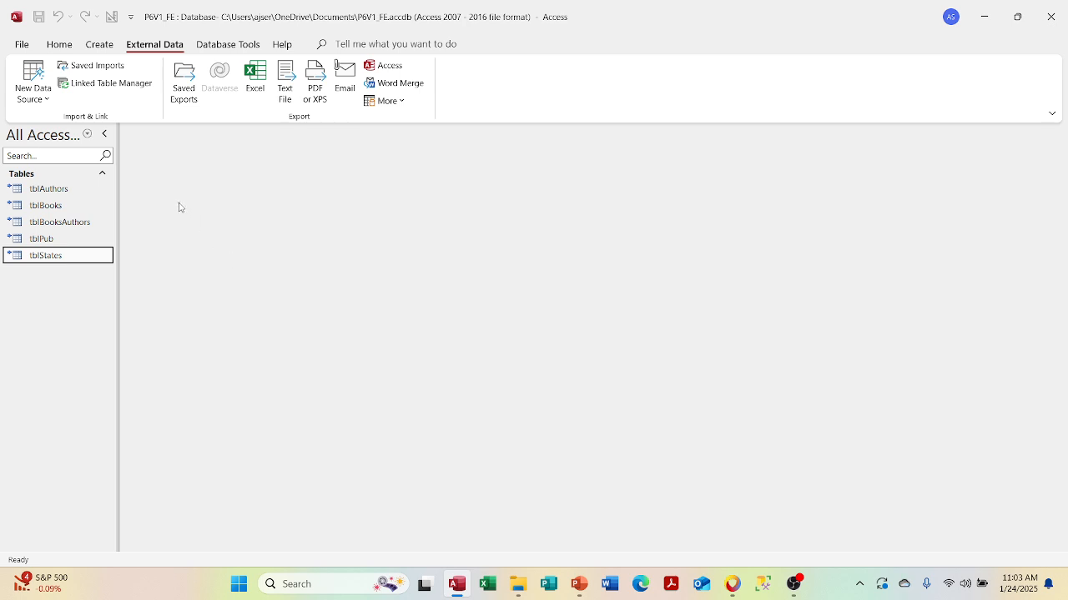
click(106, 83)
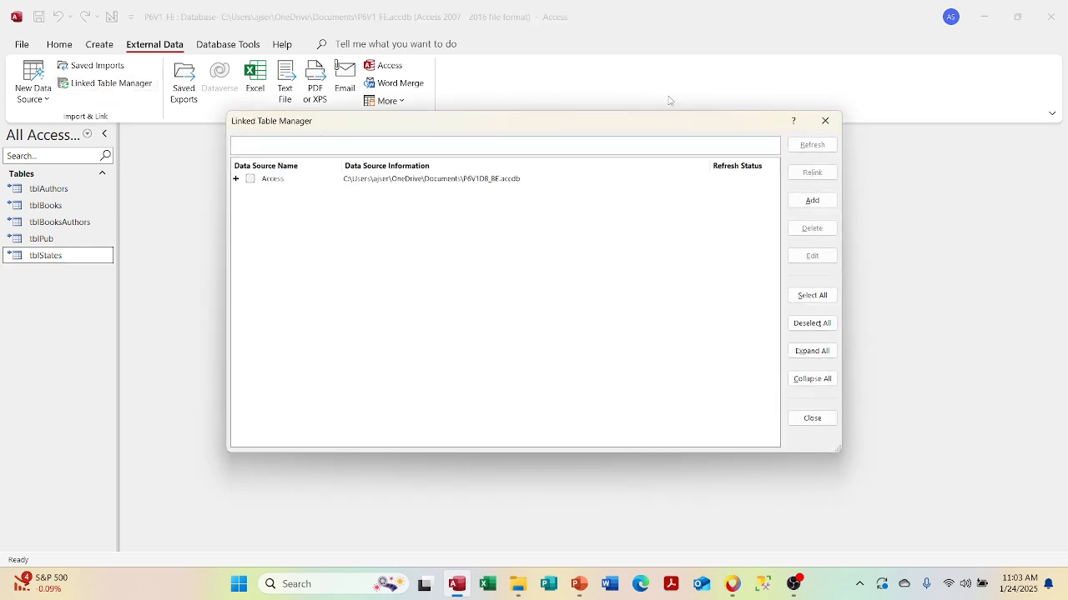
- Close the Linked Table Manager dialog
click(824, 121)
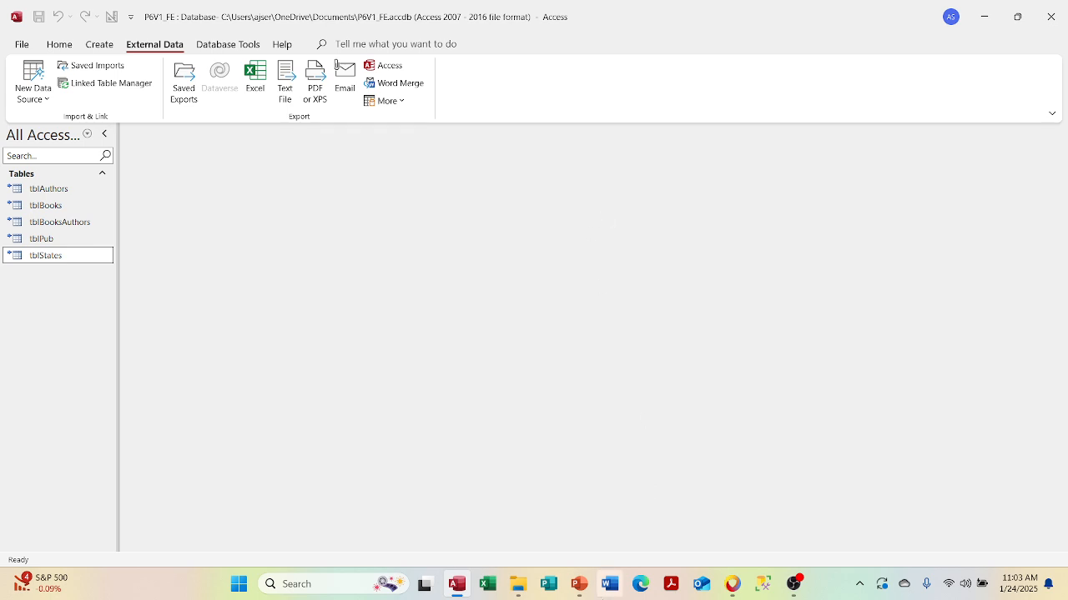
- View the Course Outline slide in PowerPoint, minimize it, and list Access's recent databases
click(578, 586)
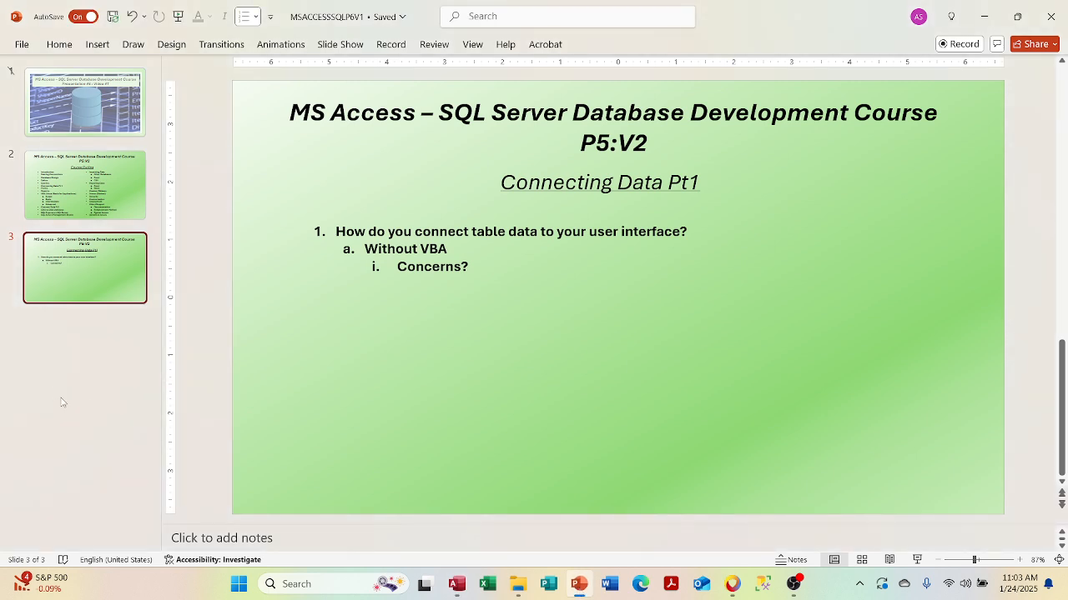
click(82, 195)
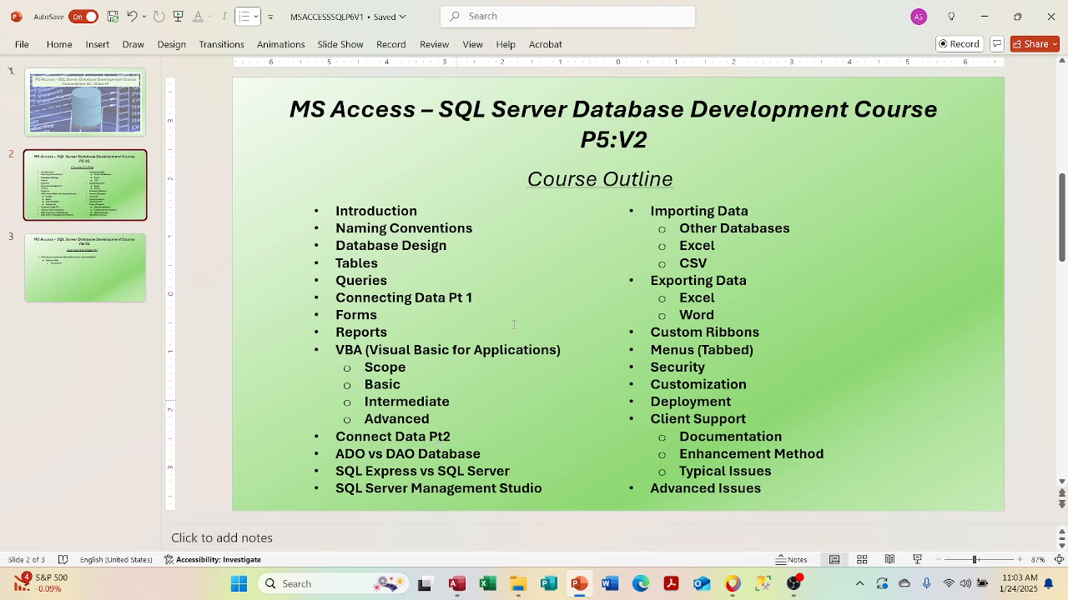
click(984, 16)
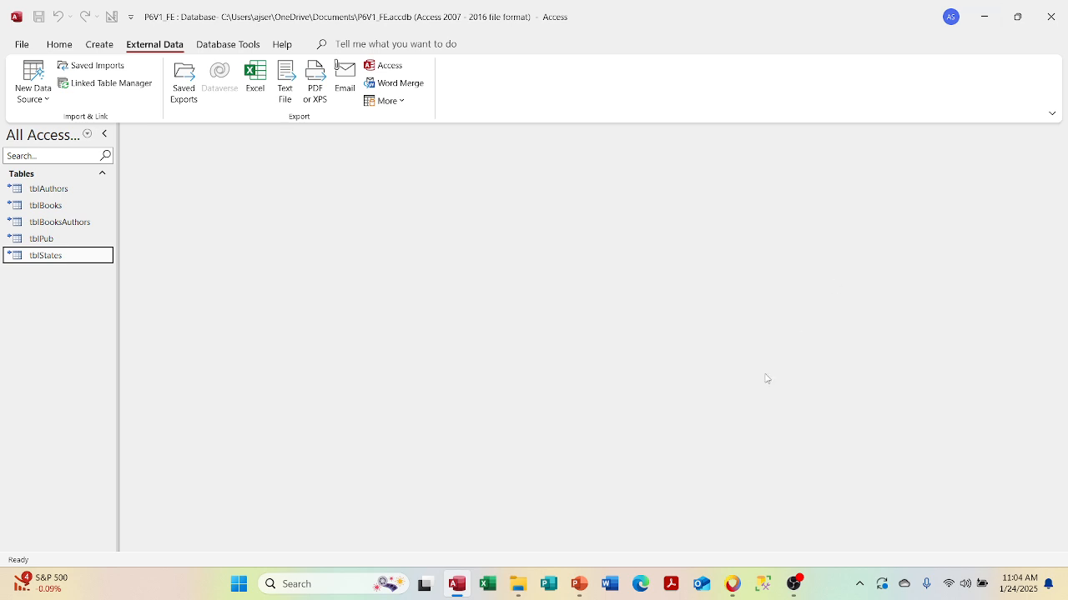
click(578, 587)
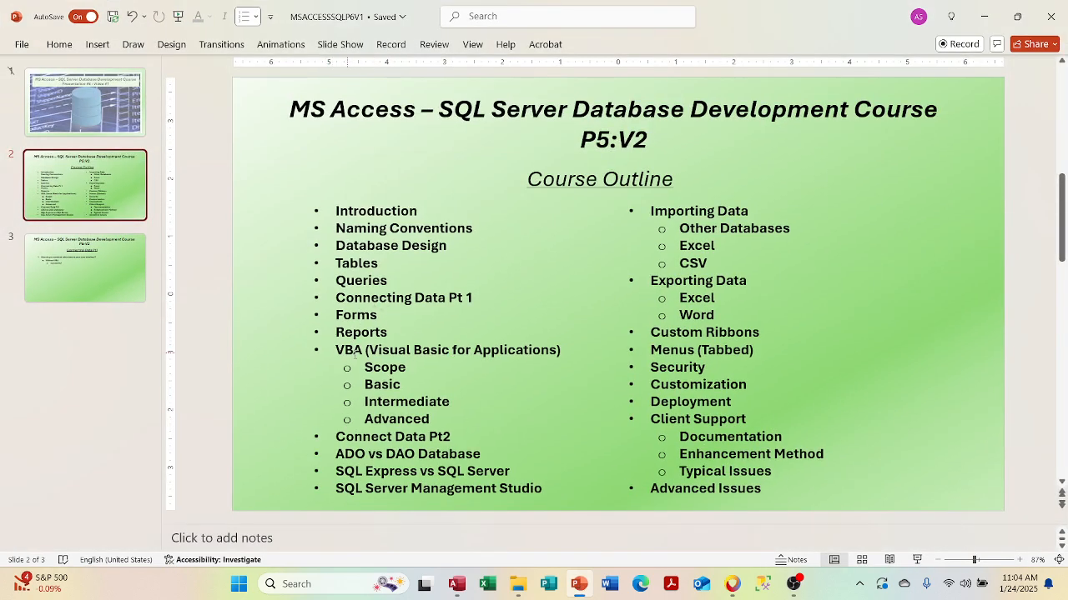
click(984, 15)
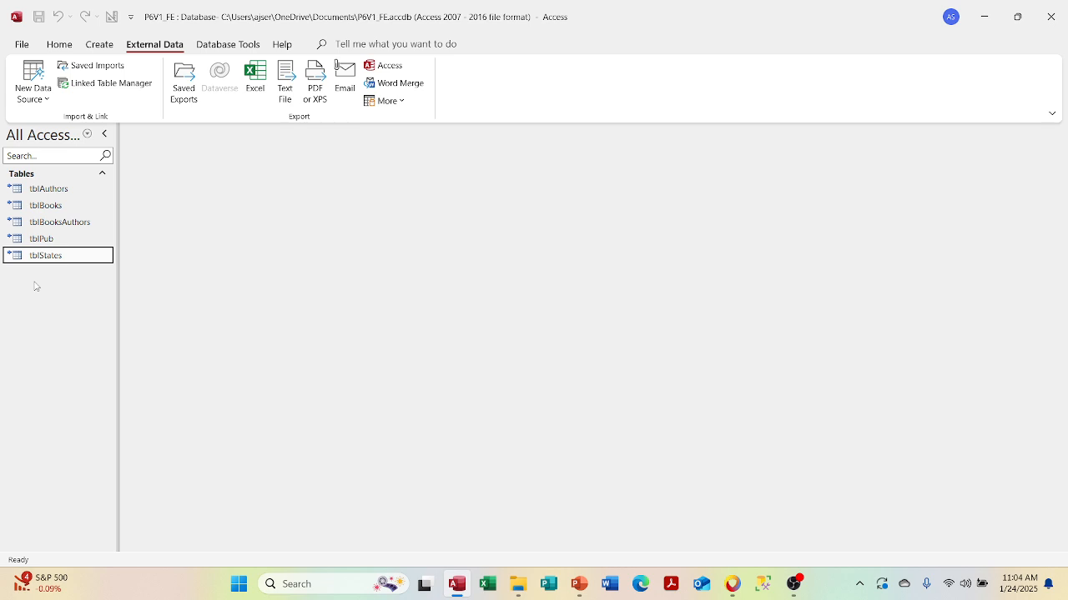
right_click(454, 584)
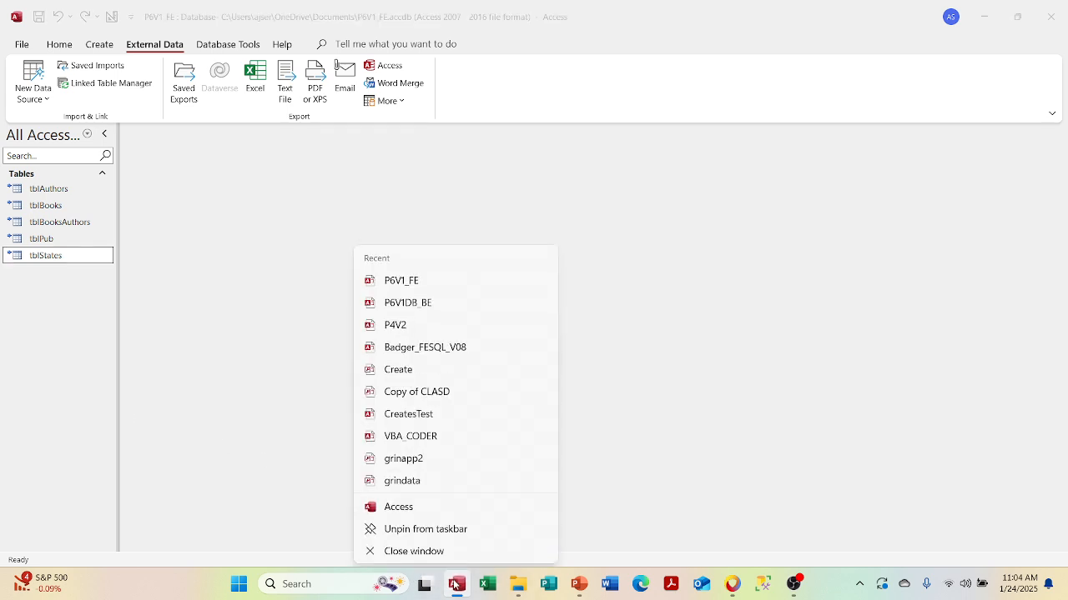
- Open Badger_FESQL_V08 in a new Access window, view tblODBCDataSources, then close that database
click(404, 503)
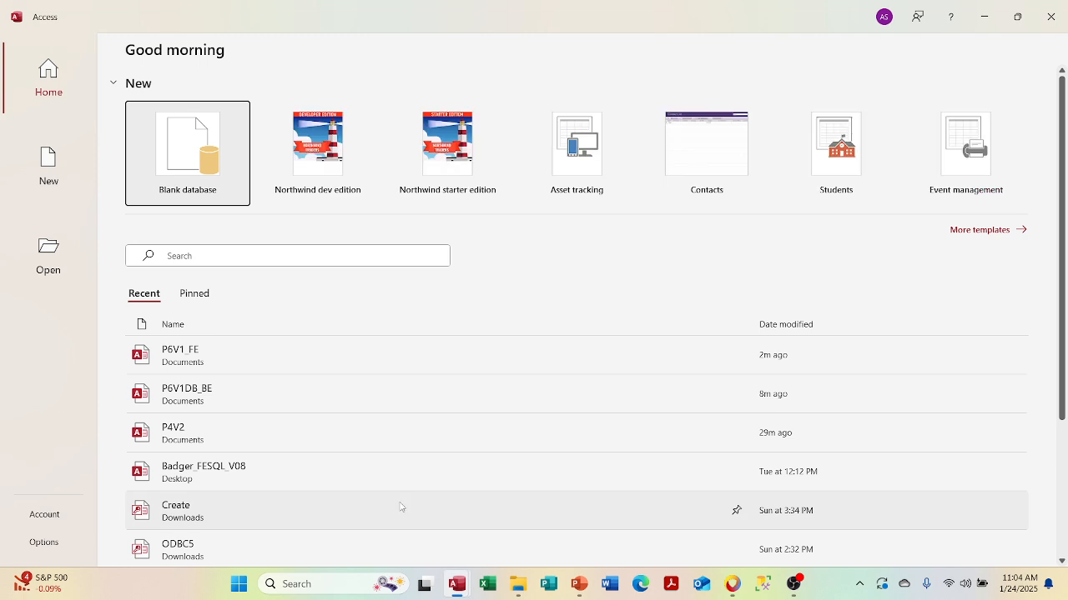
click(379, 484)
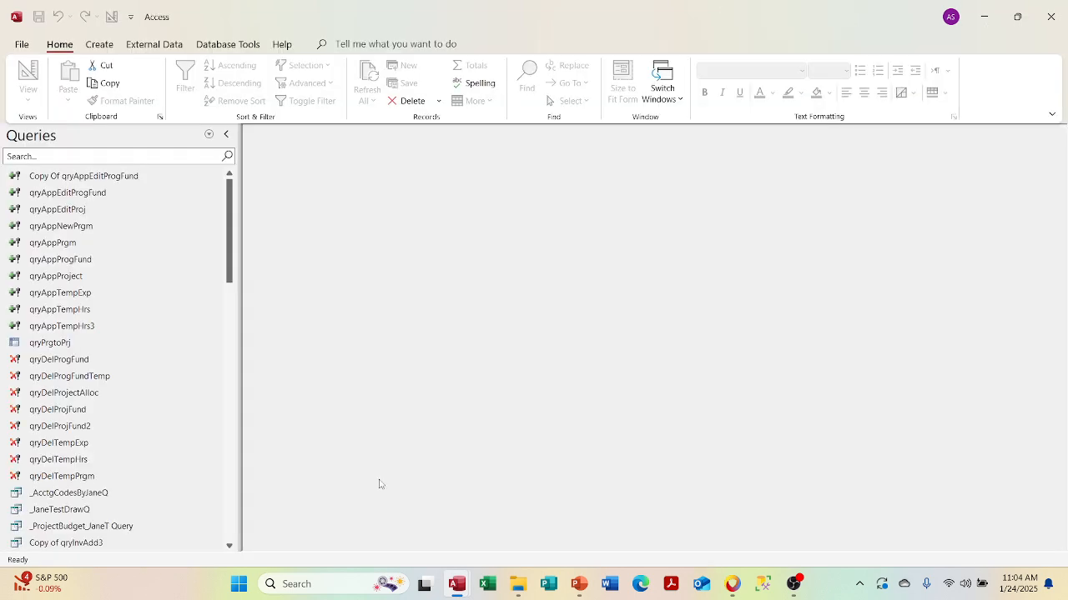
click(208, 134)
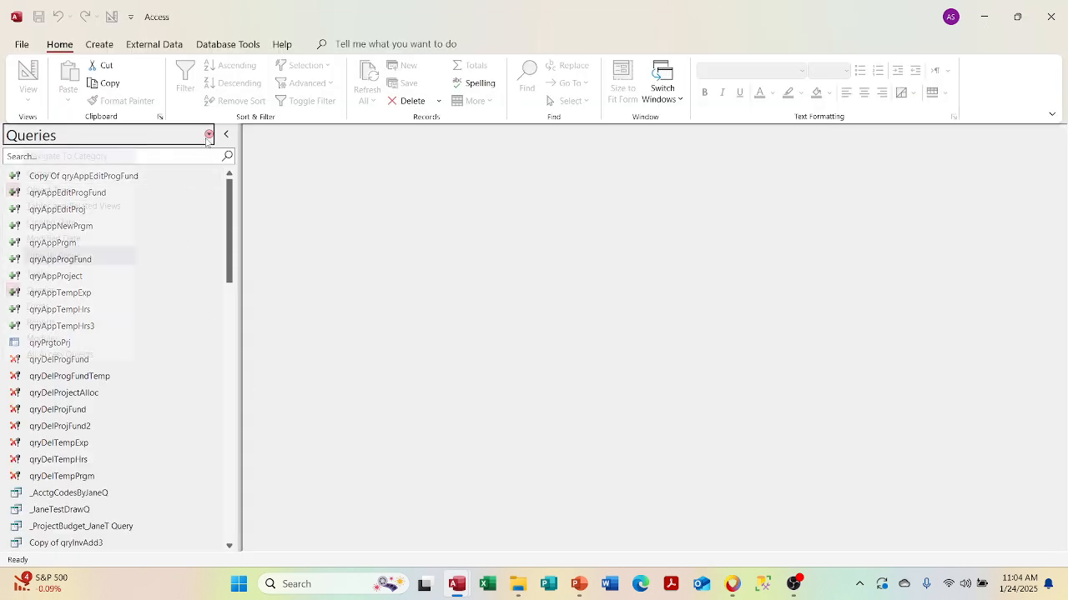
click(102, 275)
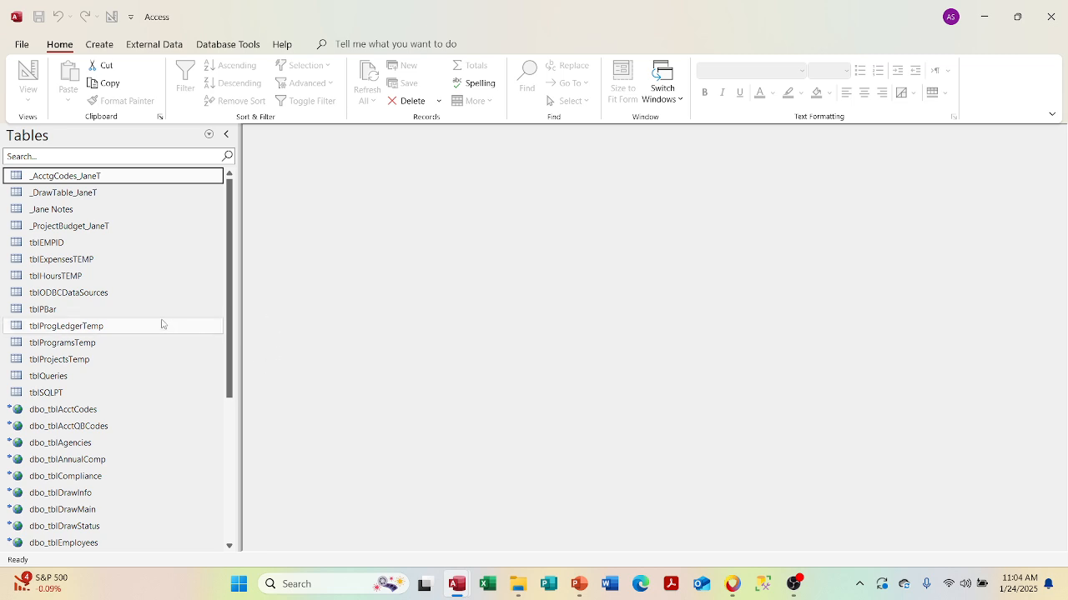
click(135, 299)
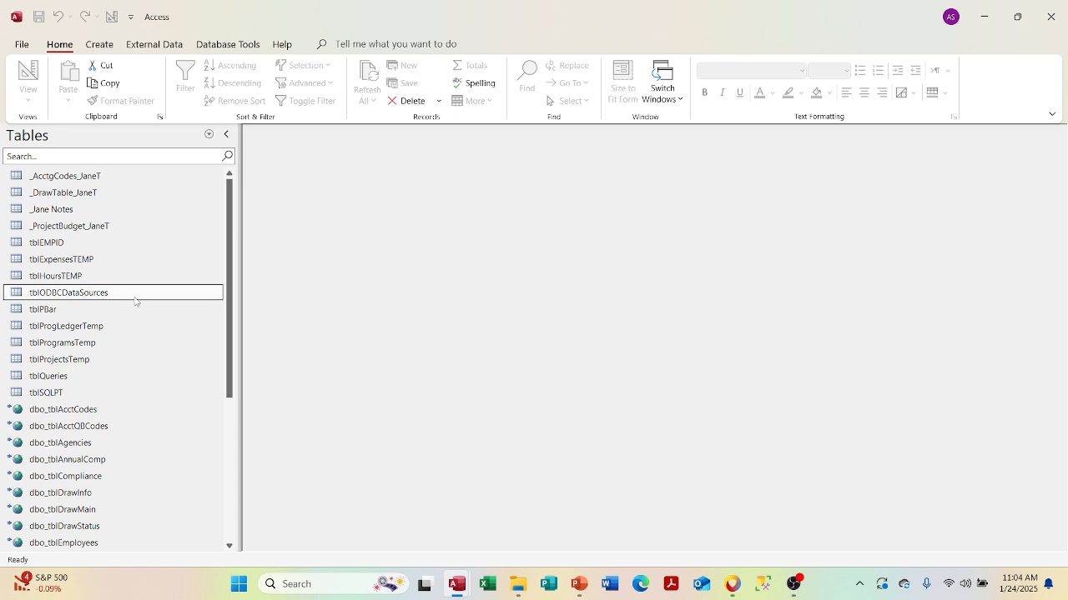
double_click(135, 299)
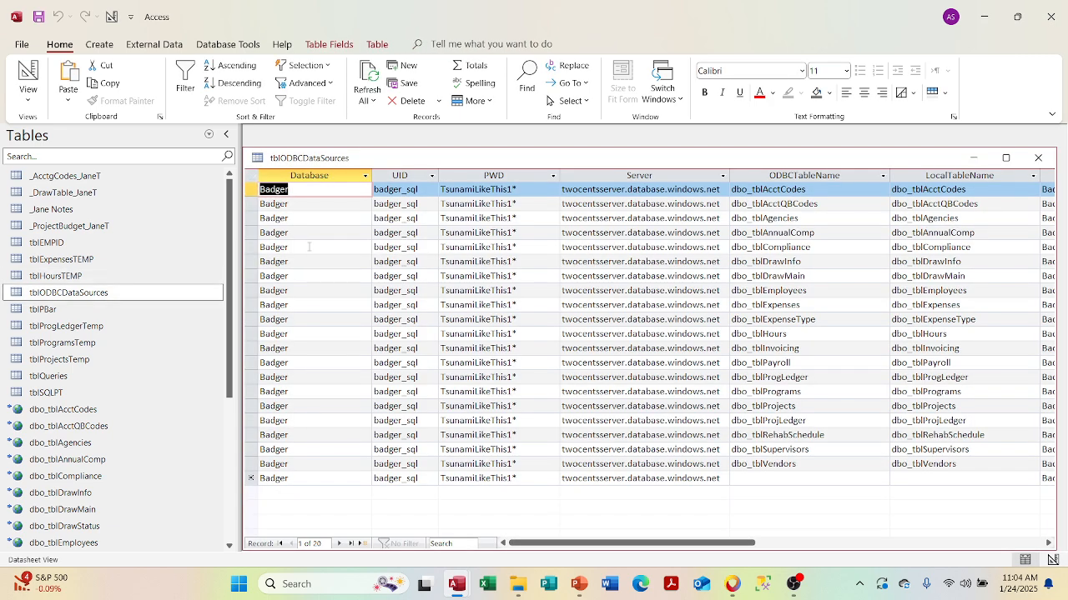
click(1036, 157)
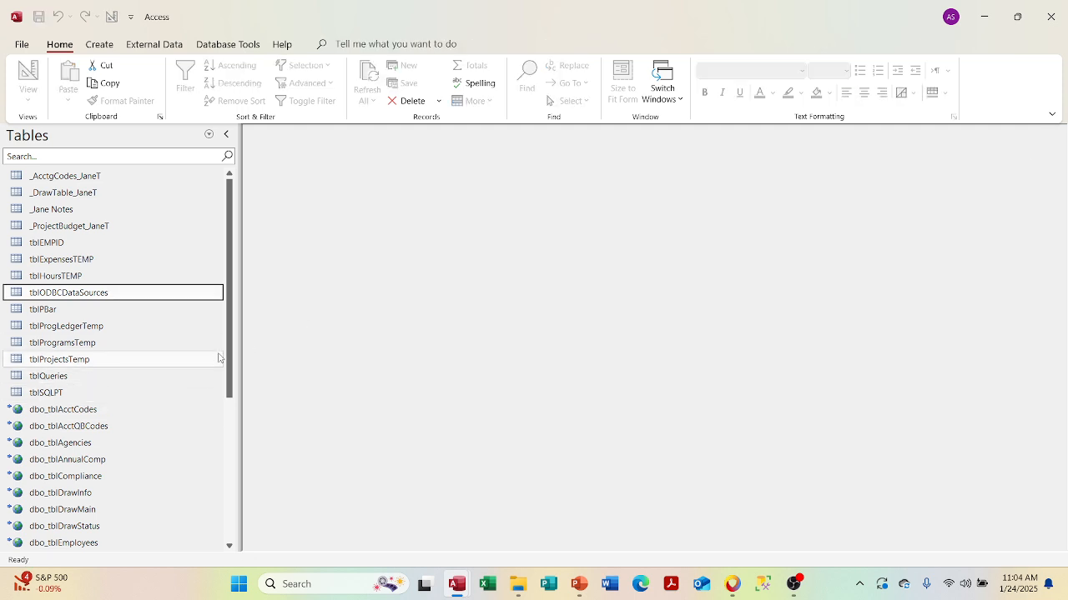
drag(229, 345, 204, 472)
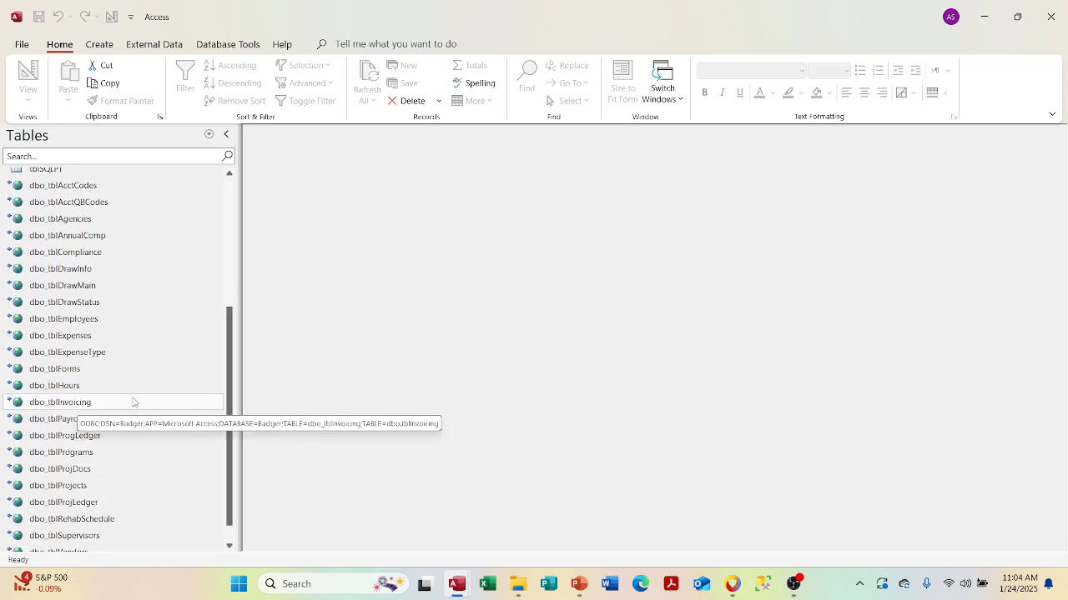
click(1047, 14)
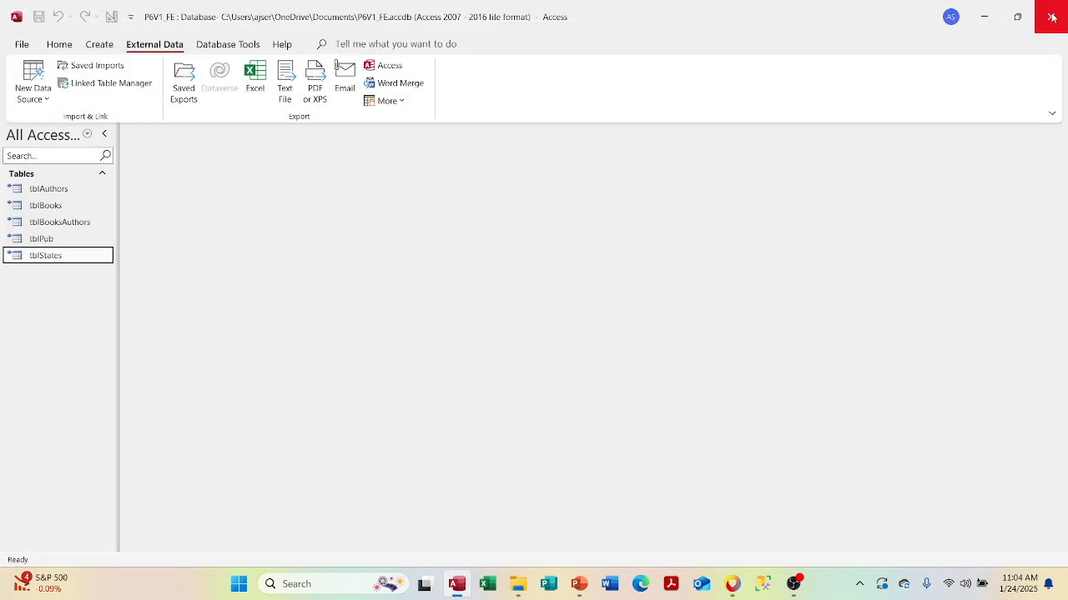
- Start an ODBC Database link to the Badger machine data source, reaching its SQL Server login
click(34, 87)
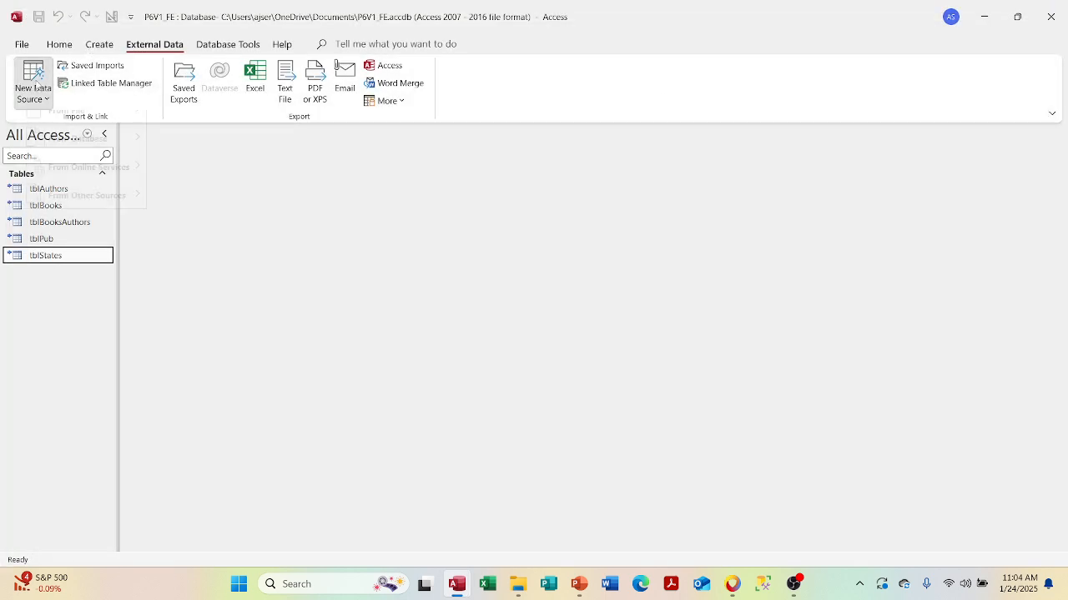
mouse_move(80, 152)
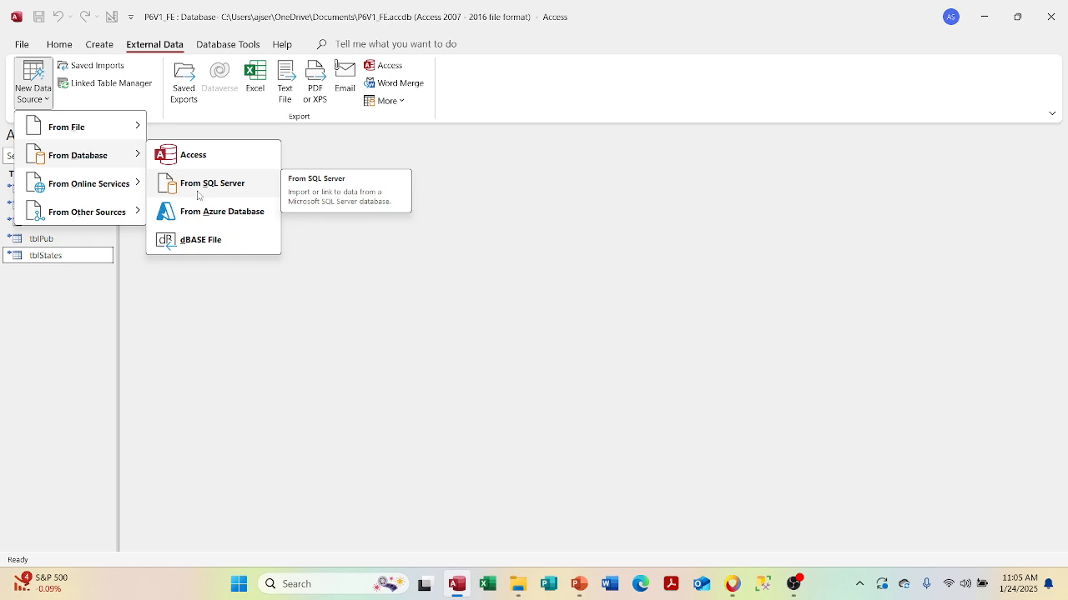
mouse_move(91, 212)
click(166, 215)
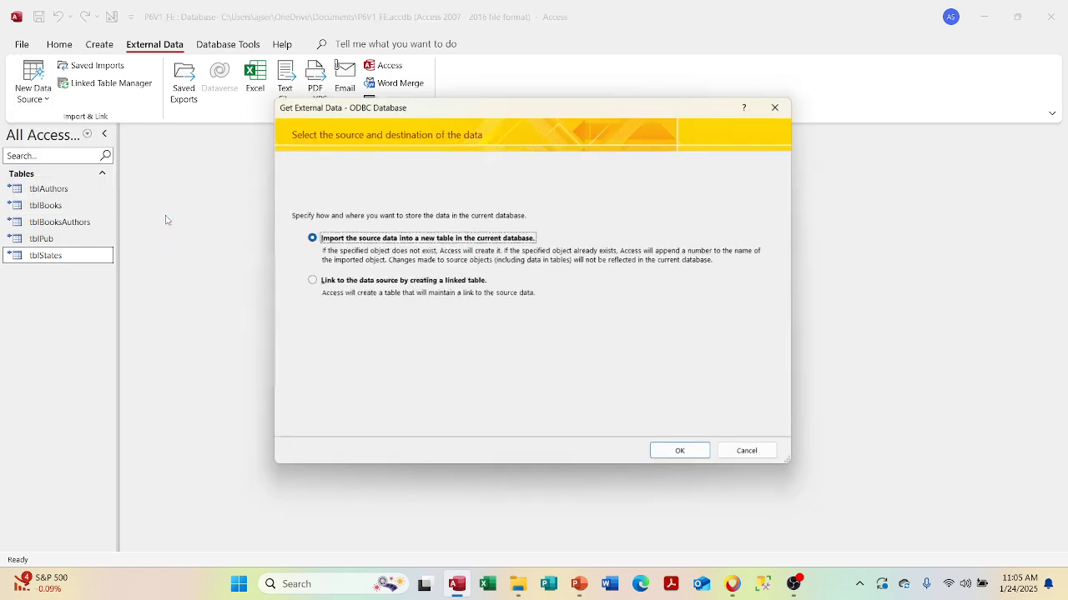
click(307, 282)
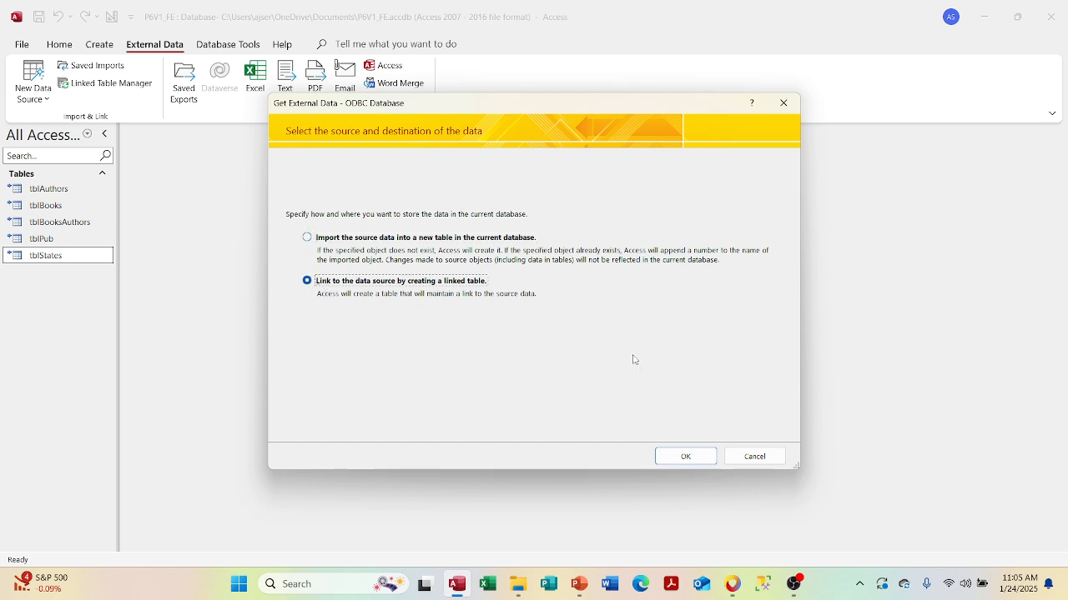
click(675, 459)
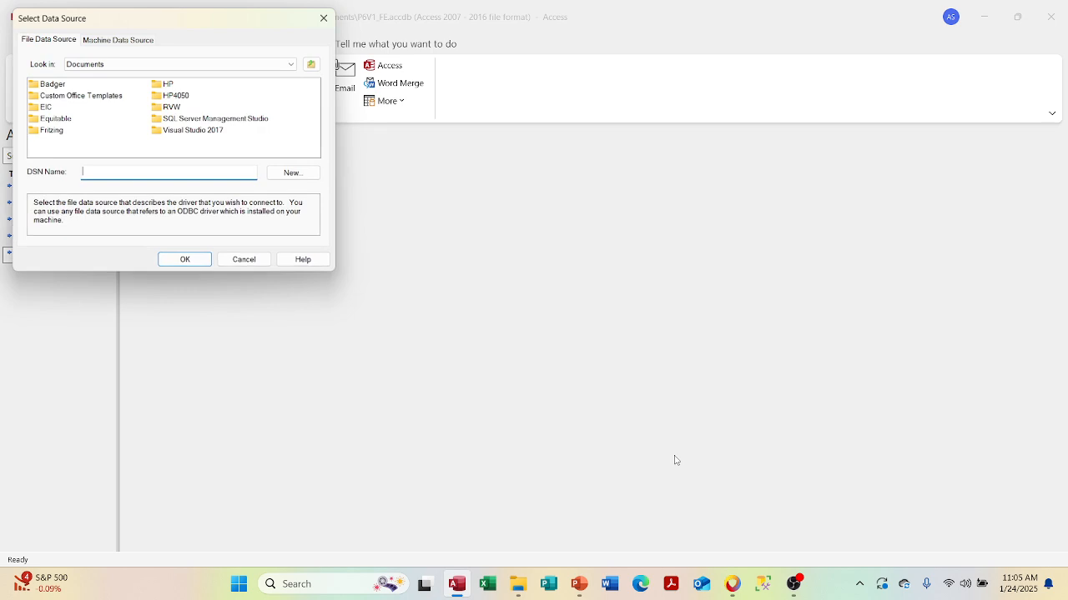
click(117, 39)
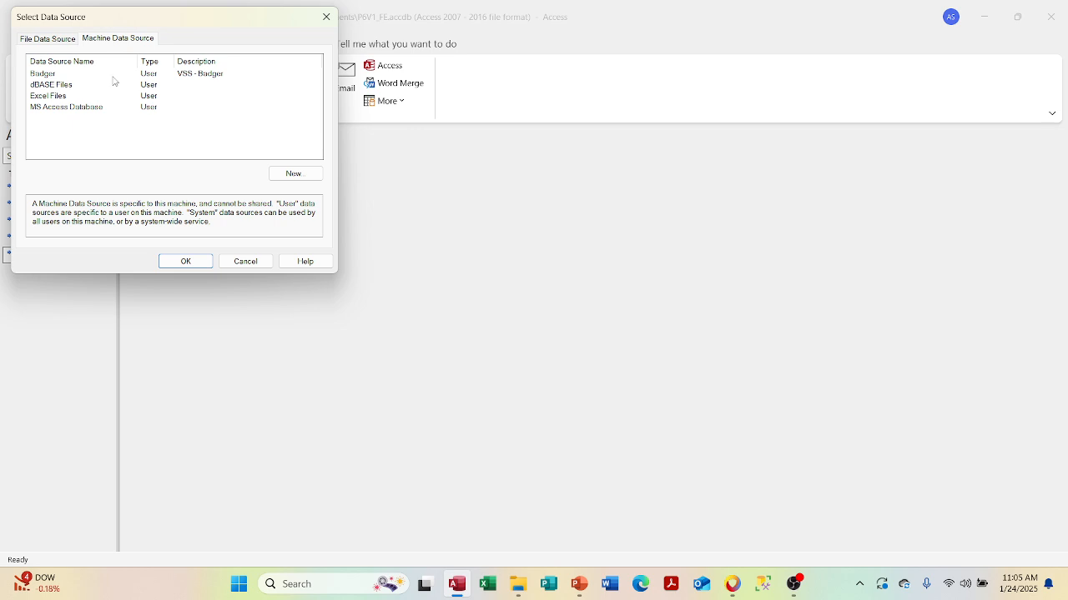
click(40, 74)
click(185, 262)
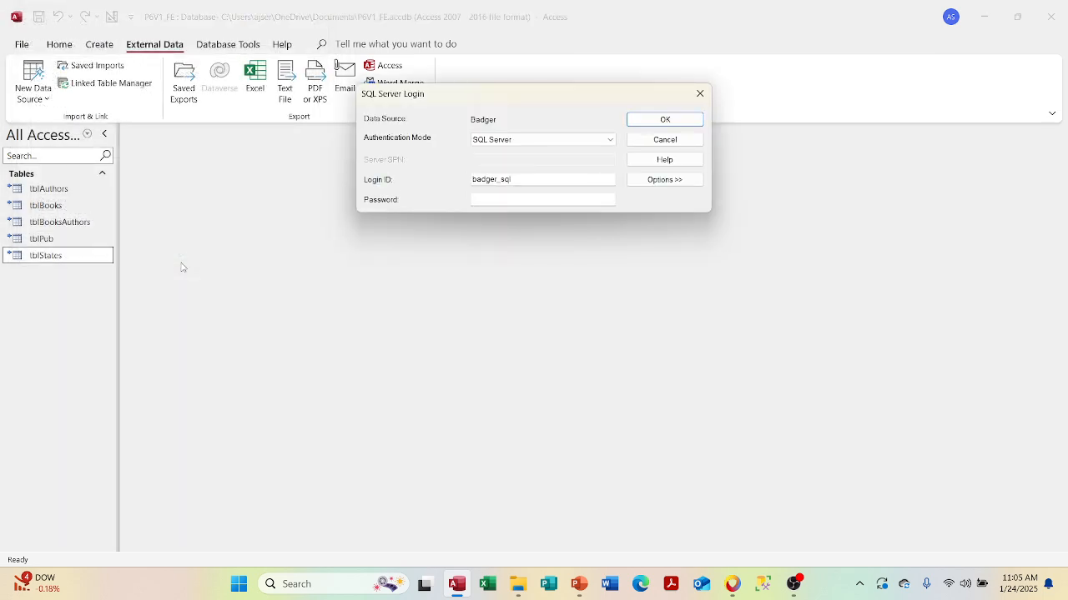
- Sign in to the Badger SQL Server with the SQL password
click(503, 204)
text(••••••••••••••••)
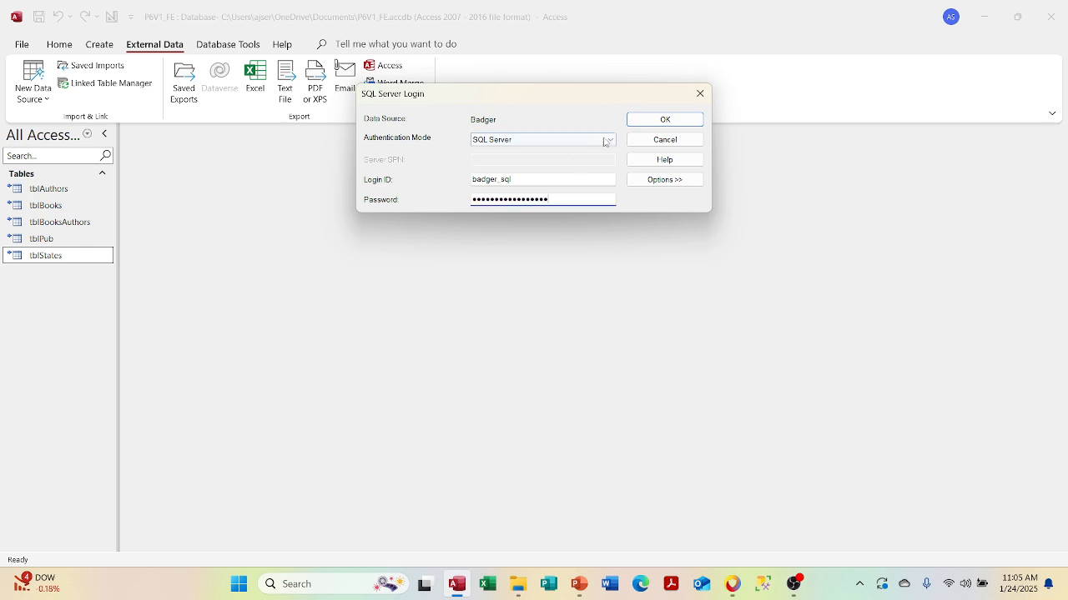
click(634, 122)
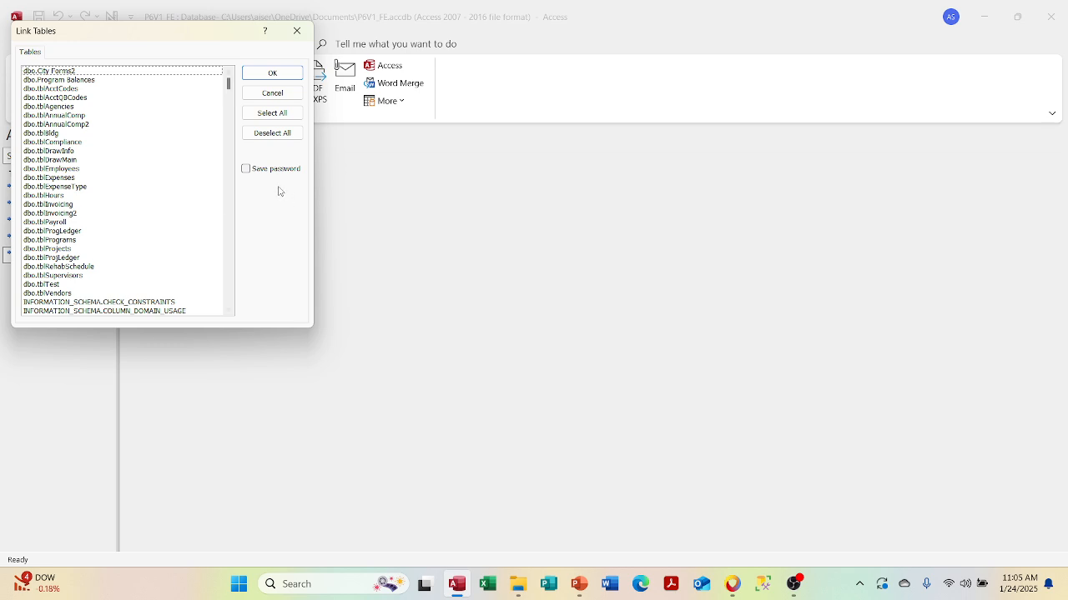
- Select only dbo.tblBldg in Link Tables, with Save password ticked
click(148, 121)
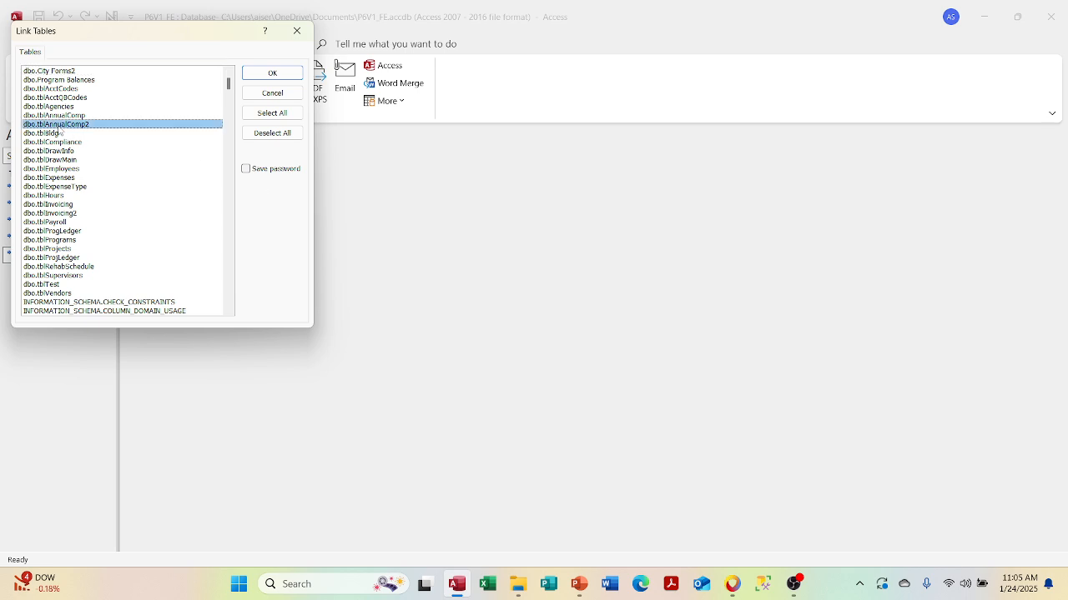
click(247, 171)
click(163, 136)
click(145, 136)
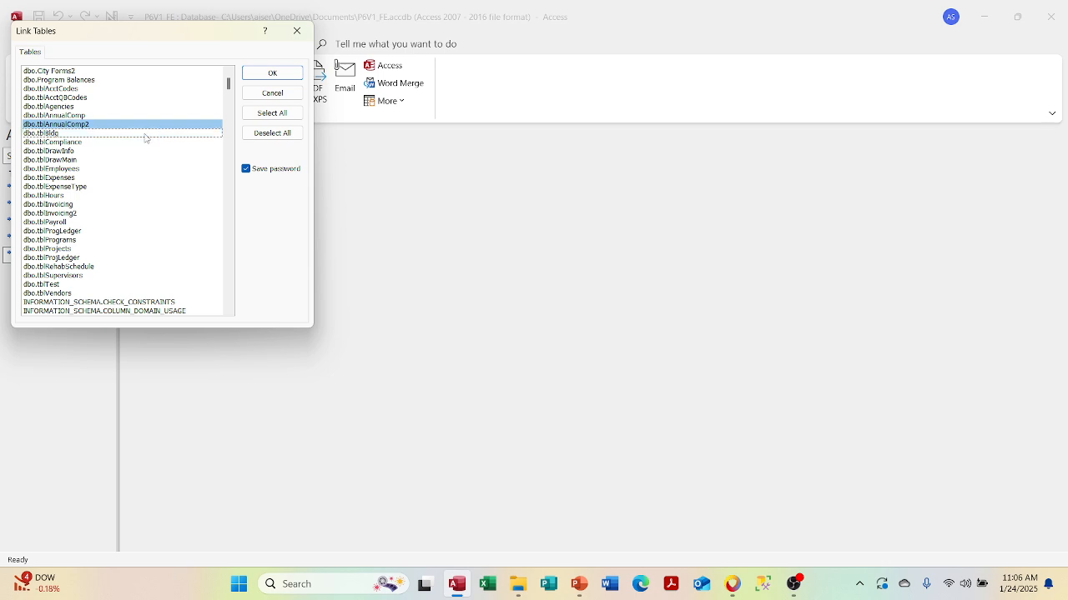
click(142, 136)
click(137, 125)
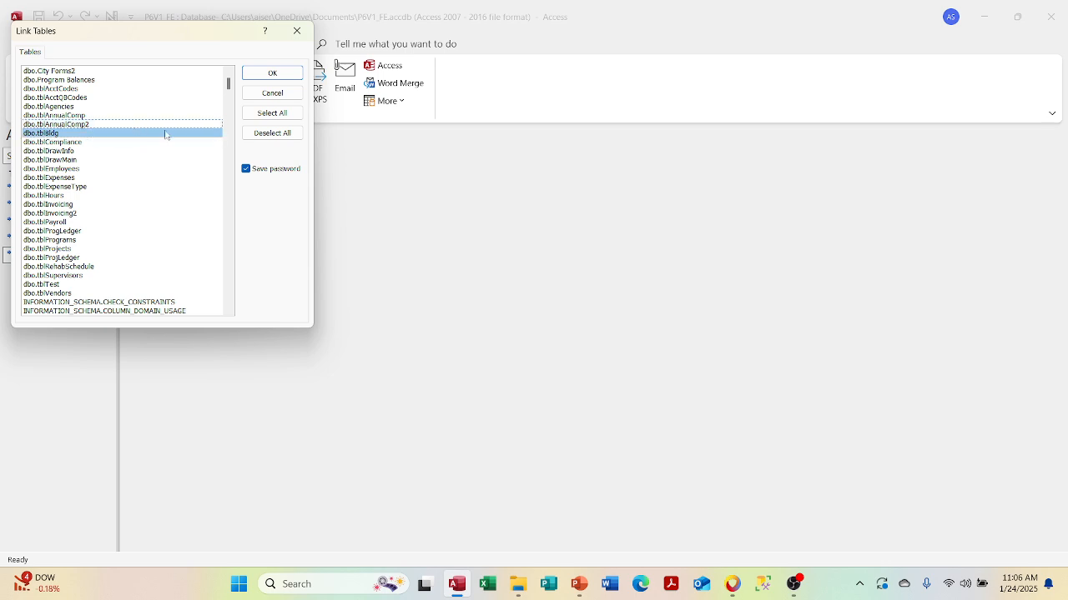
click(229, 212)
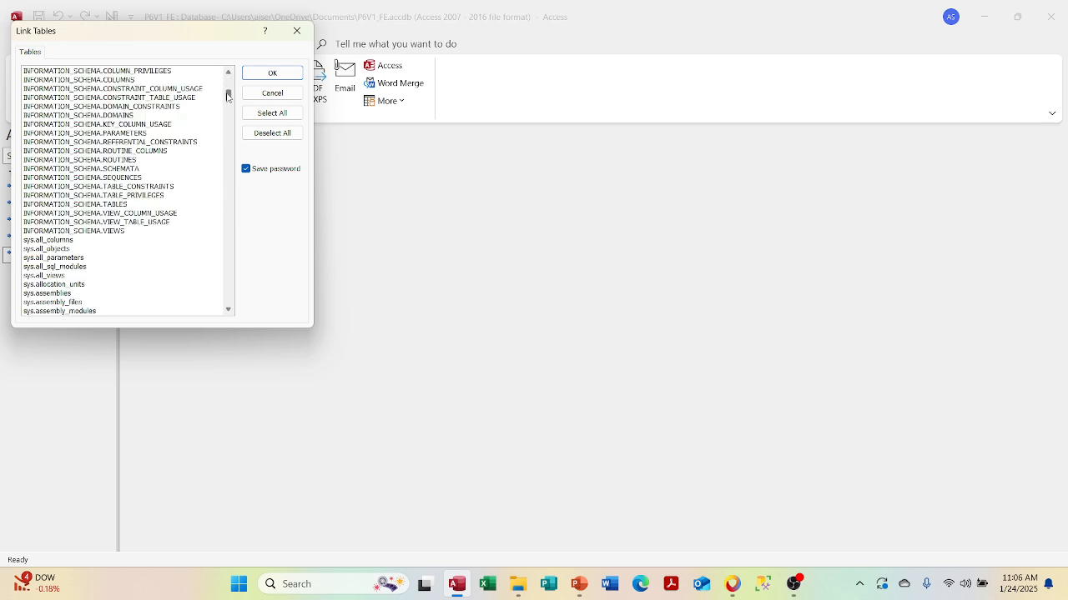
mouse_move(228, 97)
mouse_down()
mouse_move(228, 83)
mouse_move(229, 125)
mouse_move(228, 81)
mouse_up()
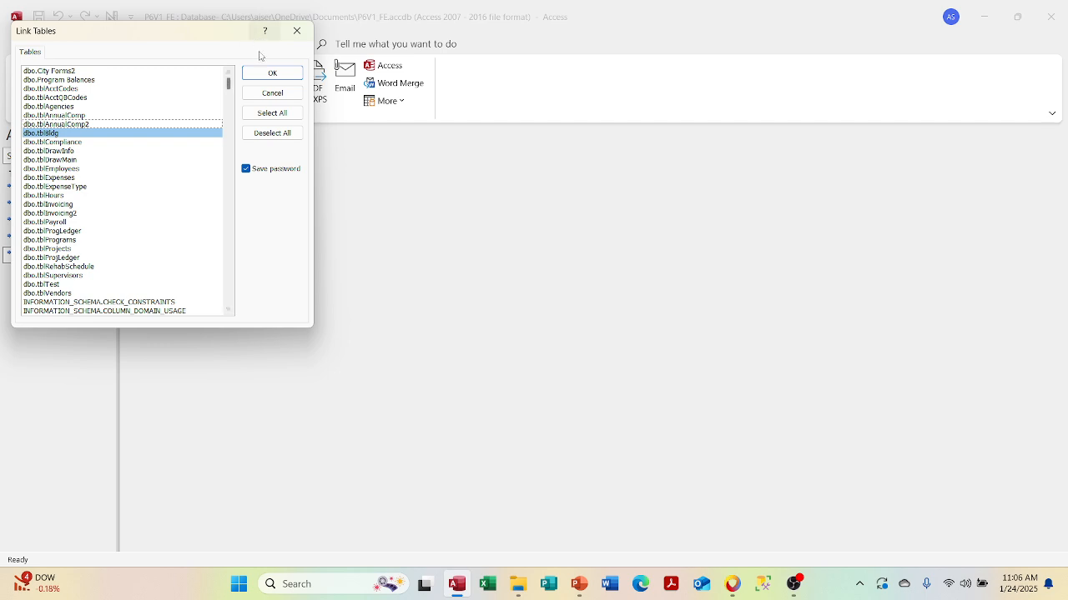
- Link dbo.tblBldg, storing the password and using ID as its unique record identifier
click(264, 74)
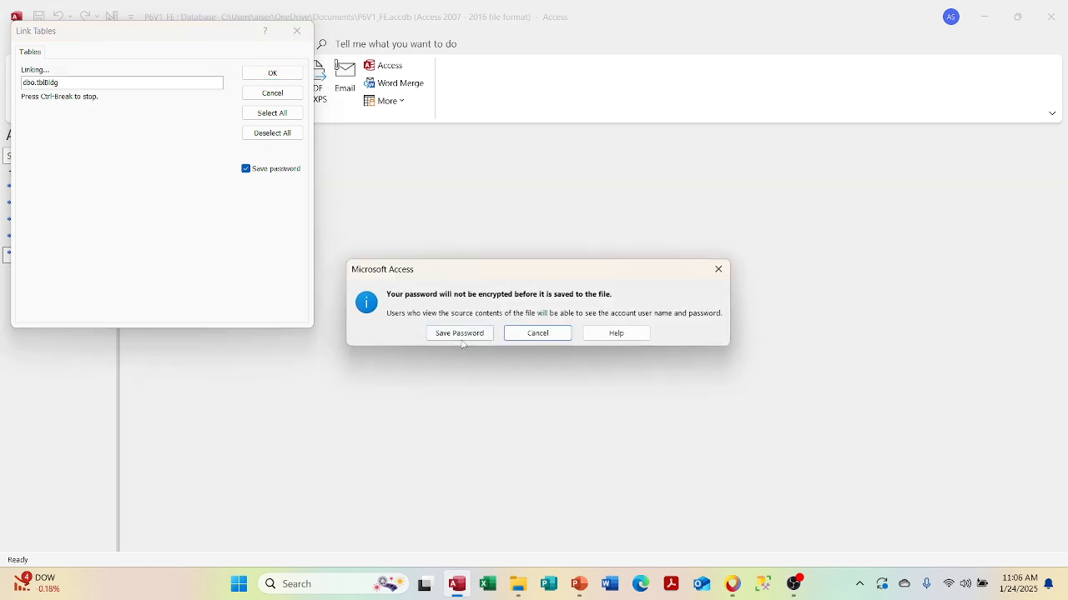
click(461, 334)
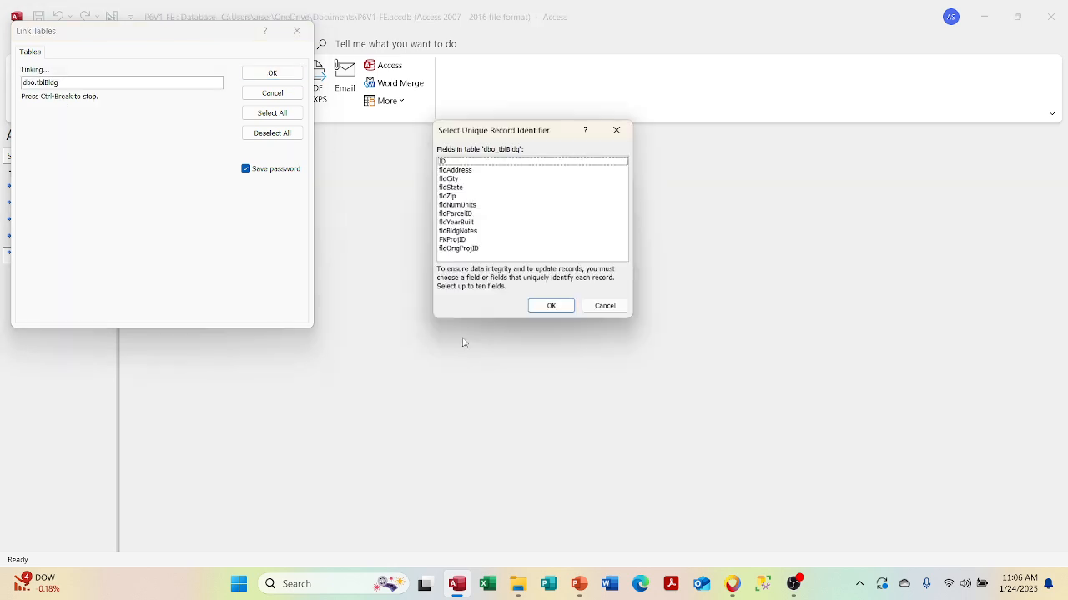
click(513, 161)
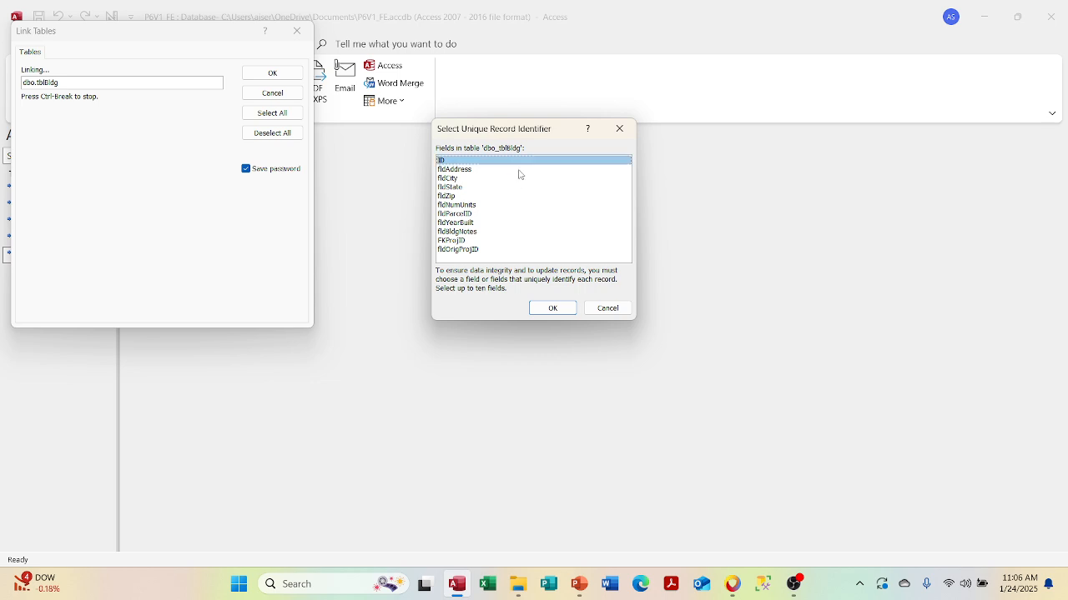
click(556, 309)
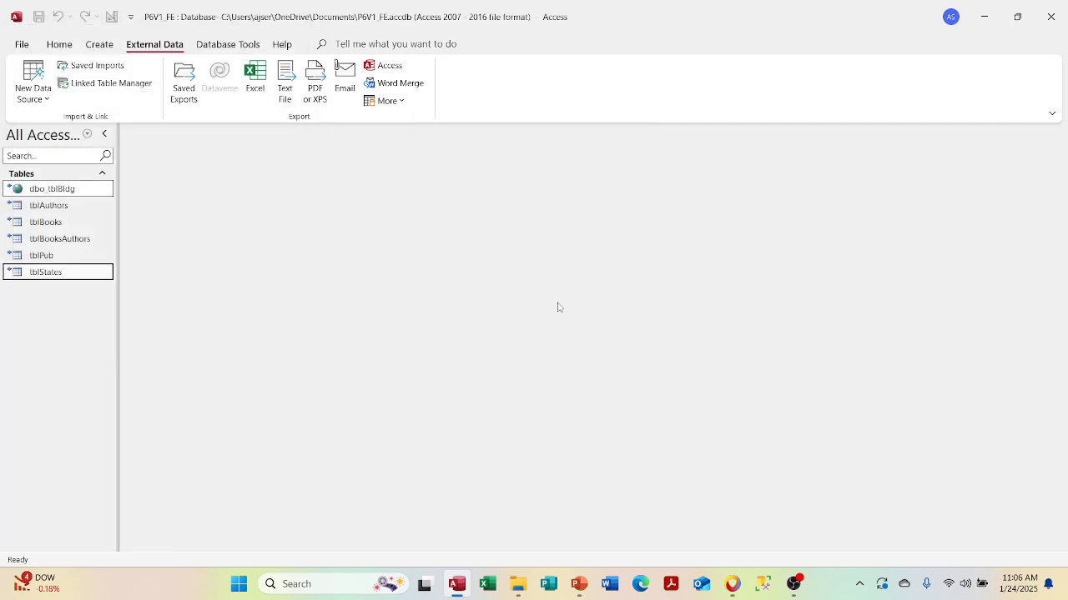
click(80, 191)
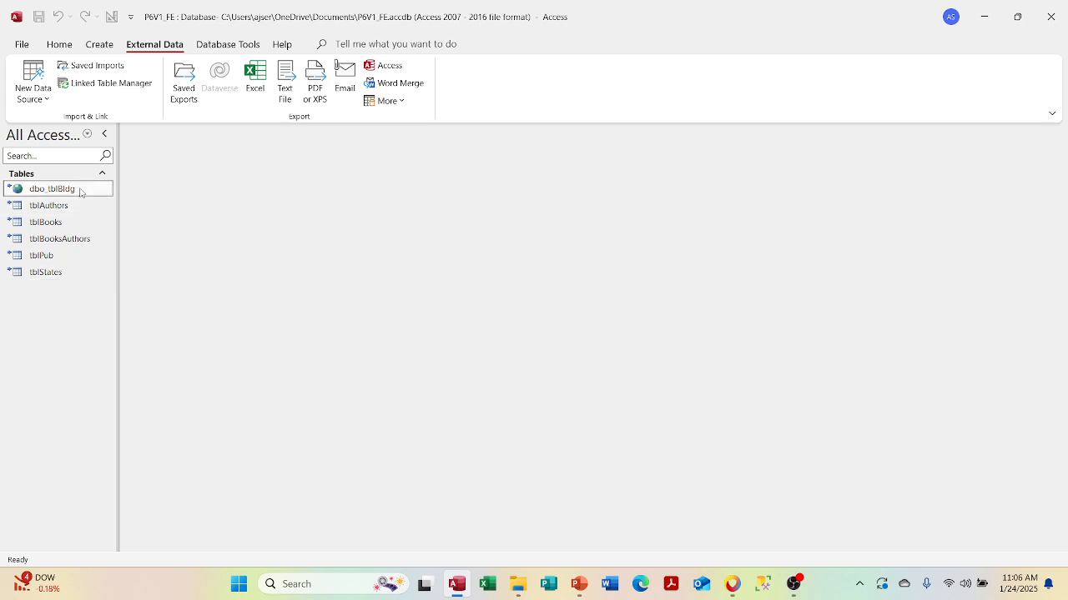
double_click(80, 191)
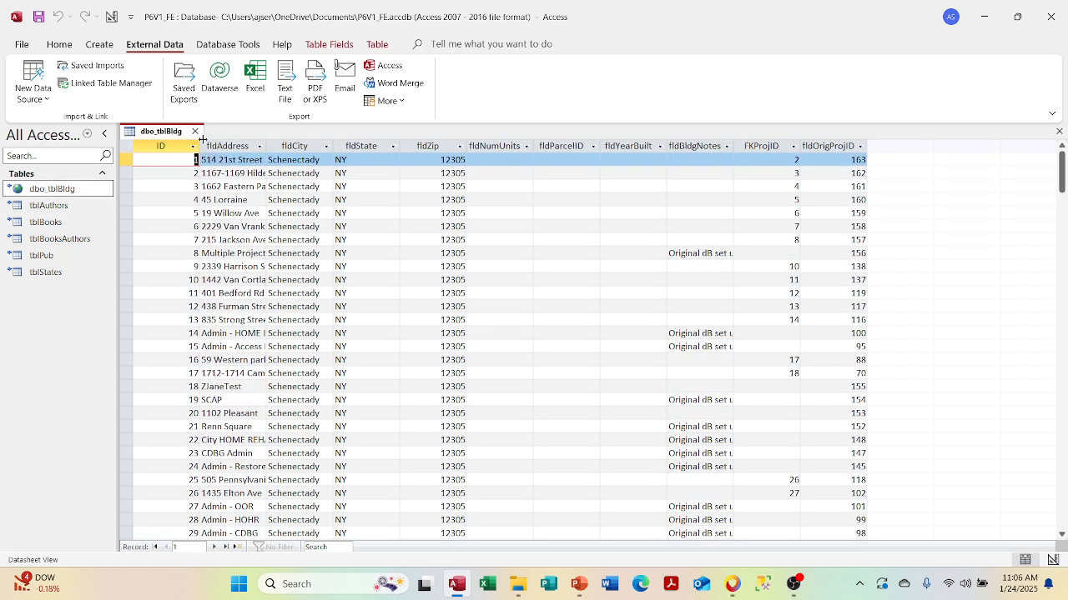
click(196, 132)
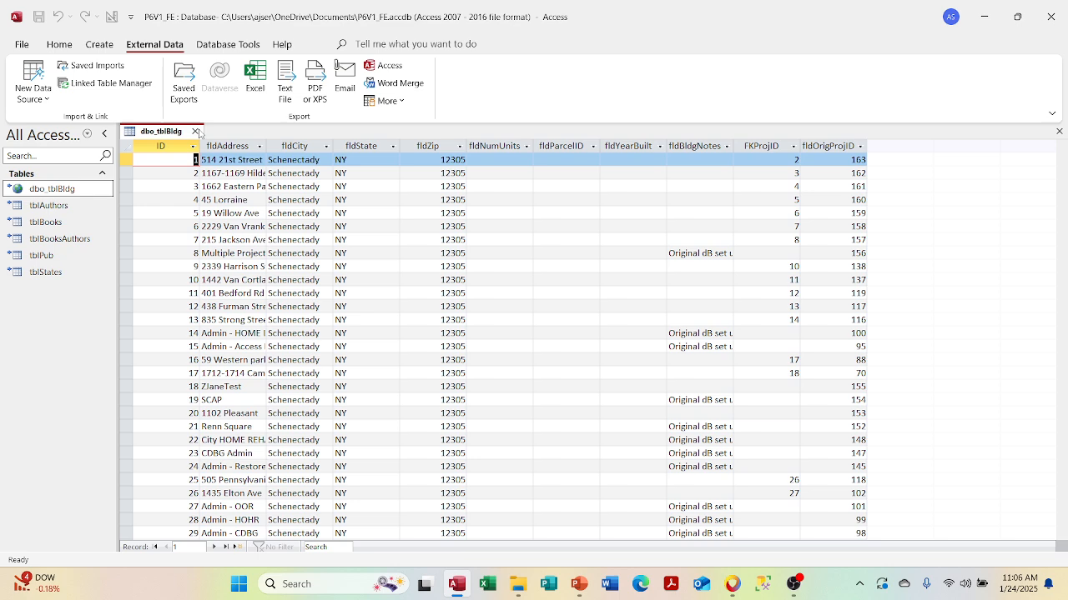
right_click(98, 191)
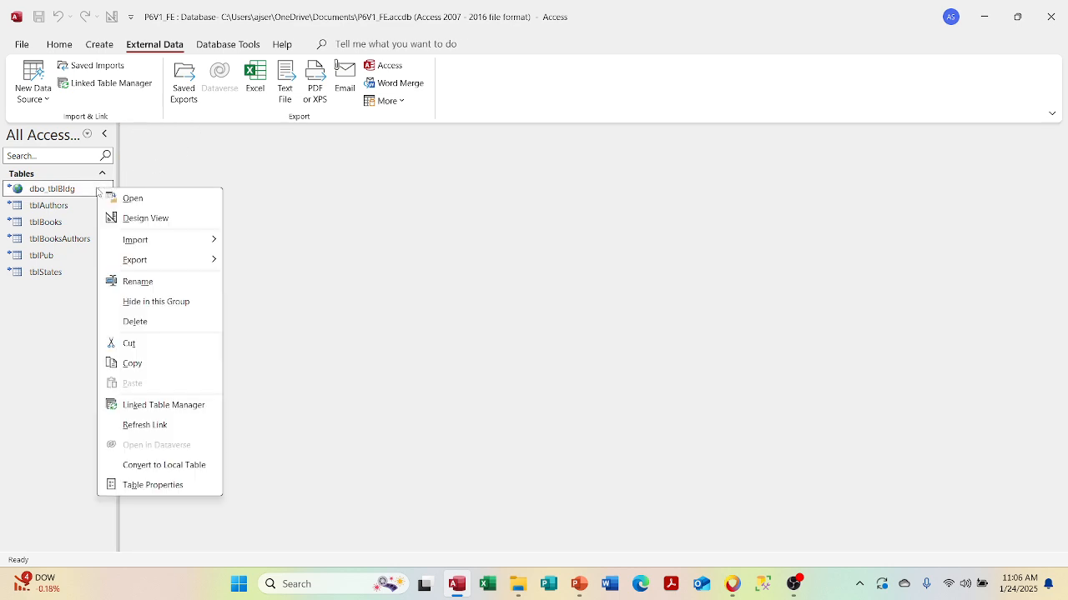
click(135, 86)
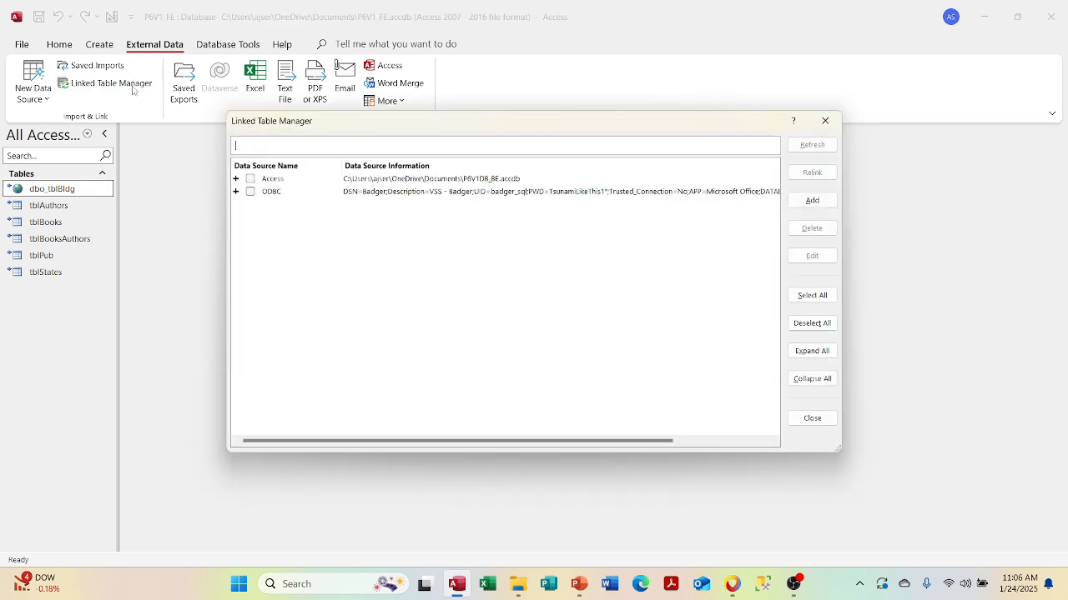
click(235, 191)
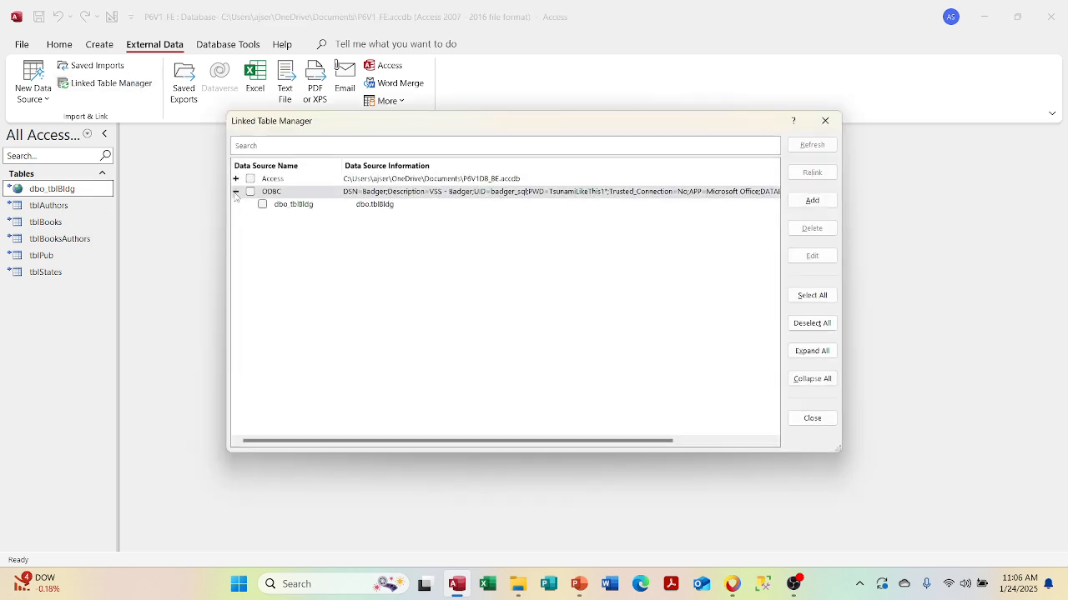
click(236, 179)
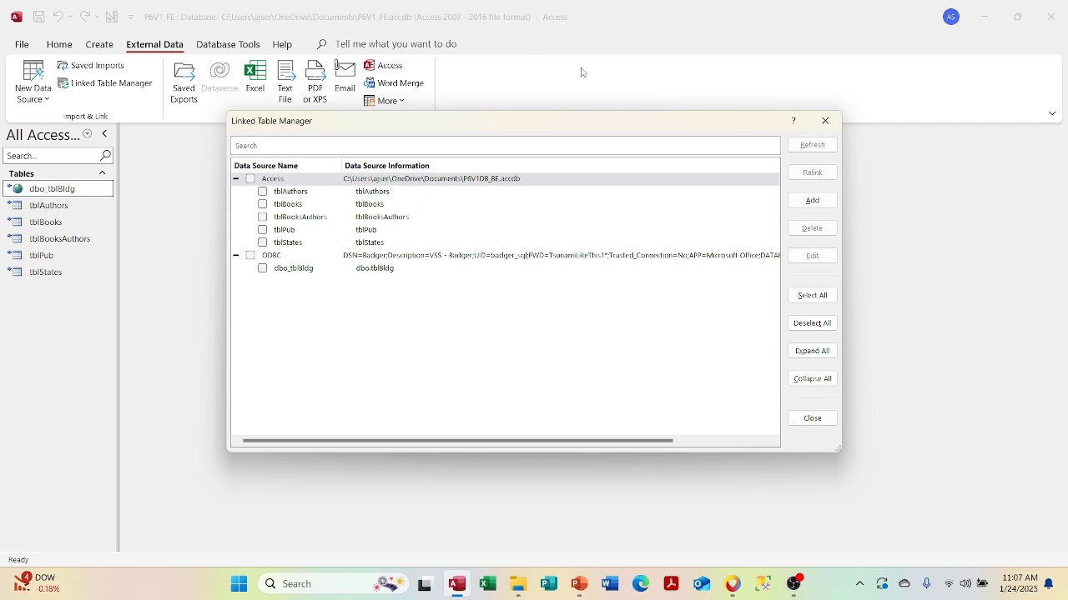
click(824, 123)
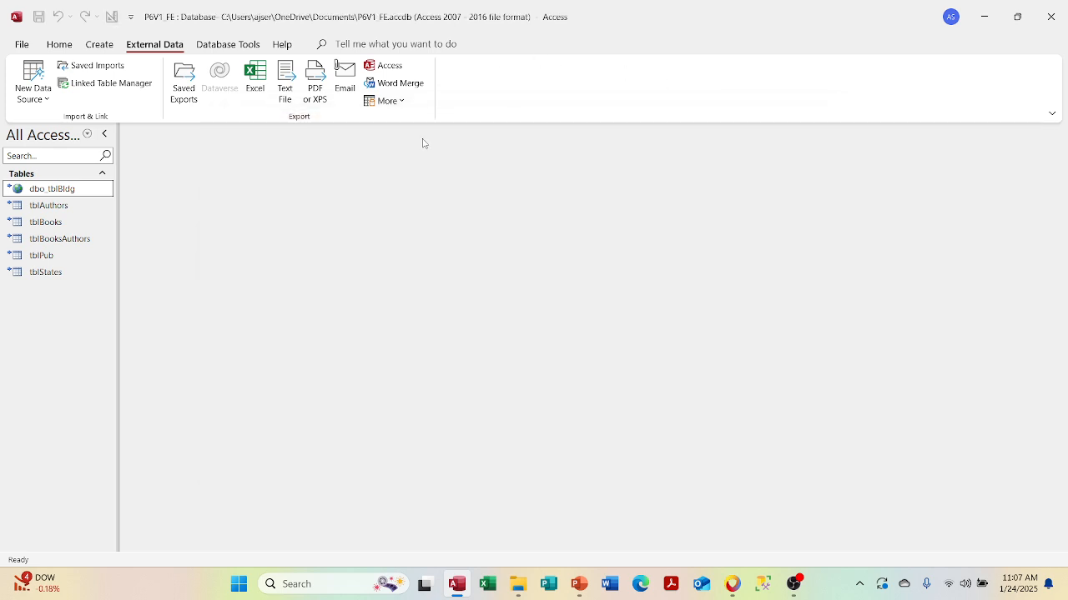
- Delete the dbo_tblBldg linked table and confirm the removal
right_click(76, 191)
click(233, 186)
mouse_move(111, 195)
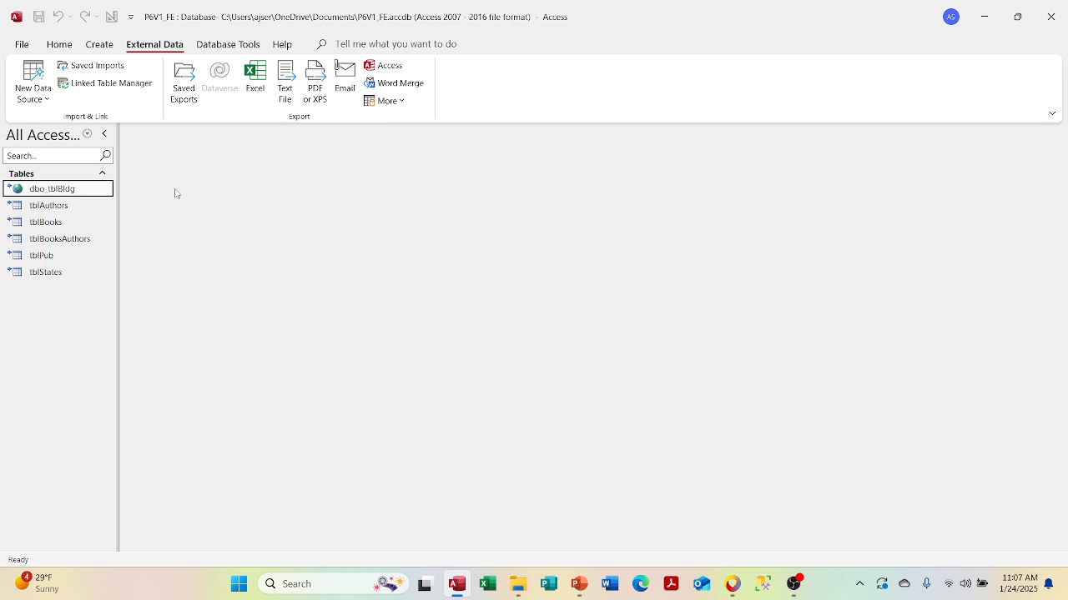
right_click(85, 194)
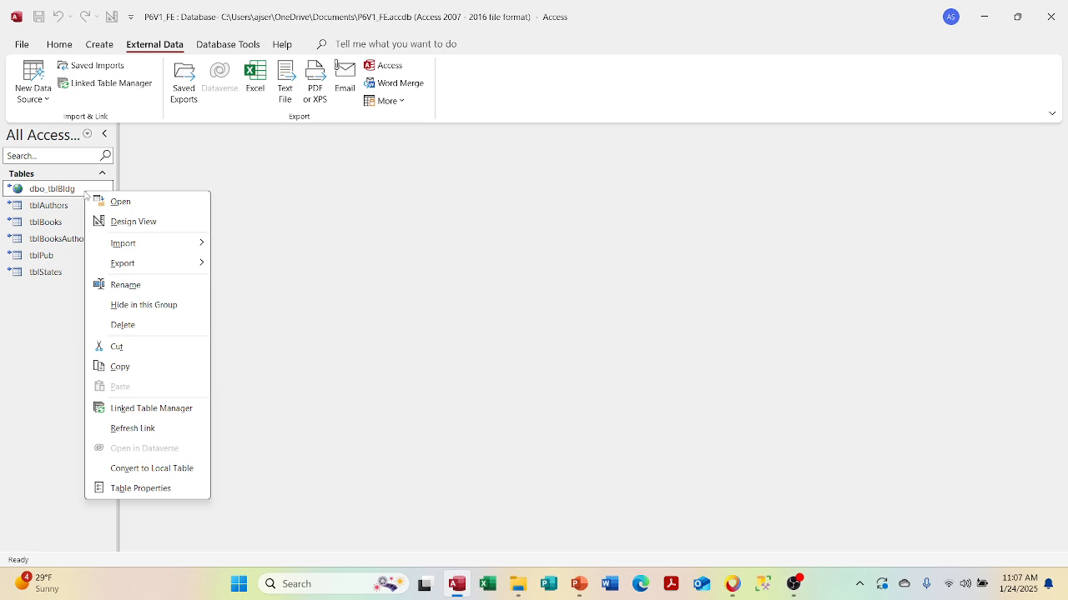
click(155, 332)
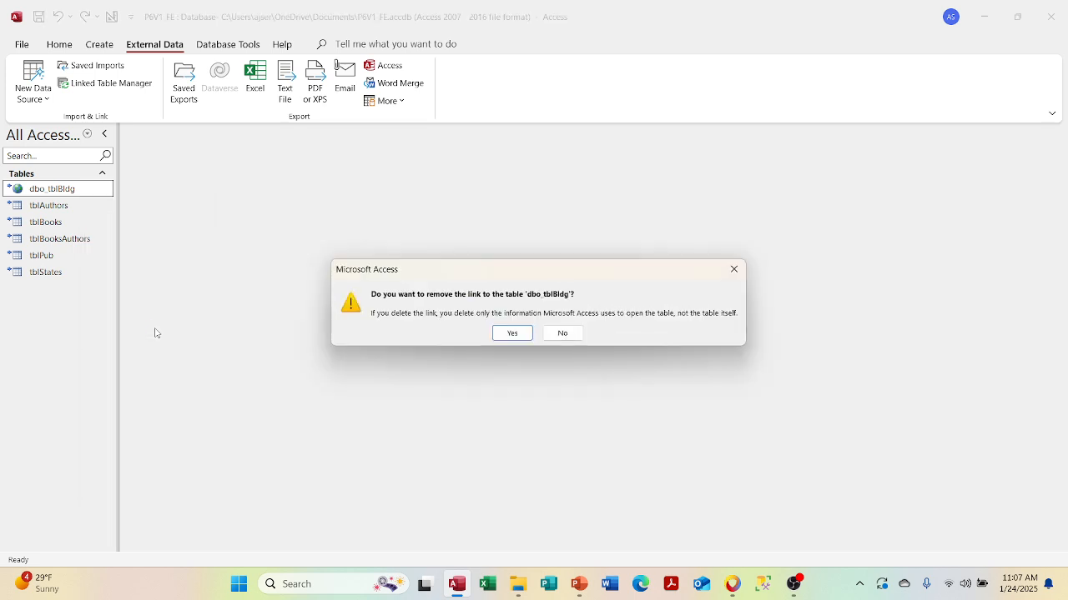
click(512, 333)
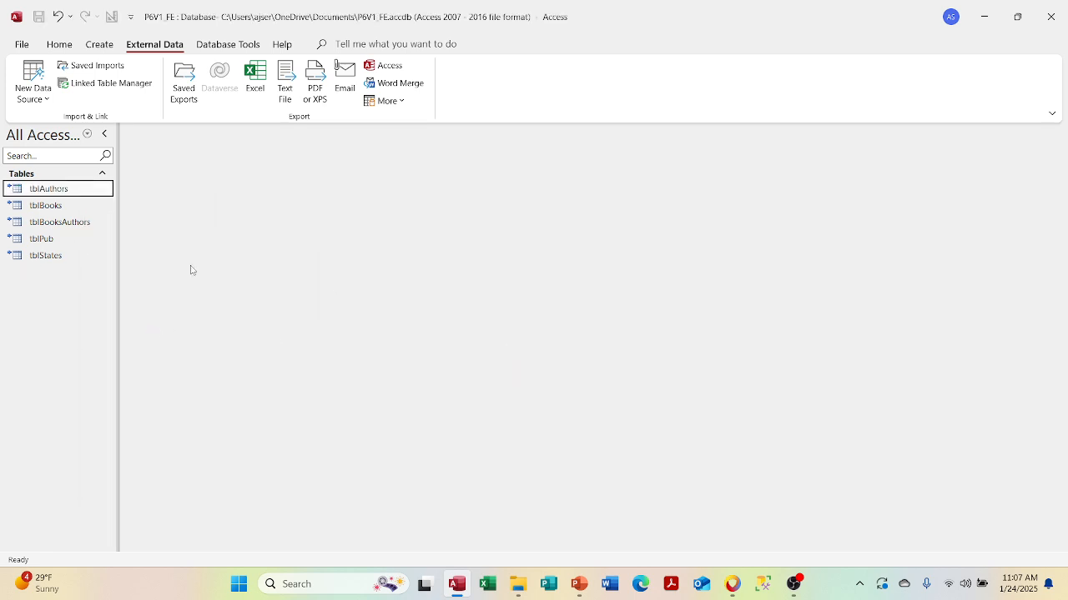
- Check in Linked Table Manager that all five tables link to P6V1DB_BE, then close and relaunch Access
click(84, 83)
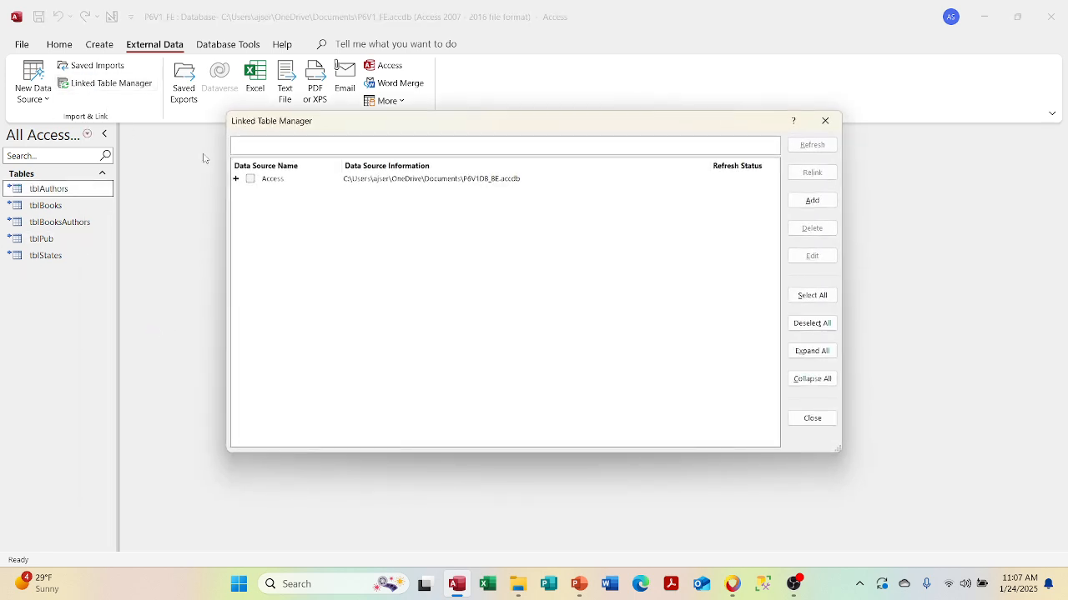
click(240, 183)
click(237, 179)
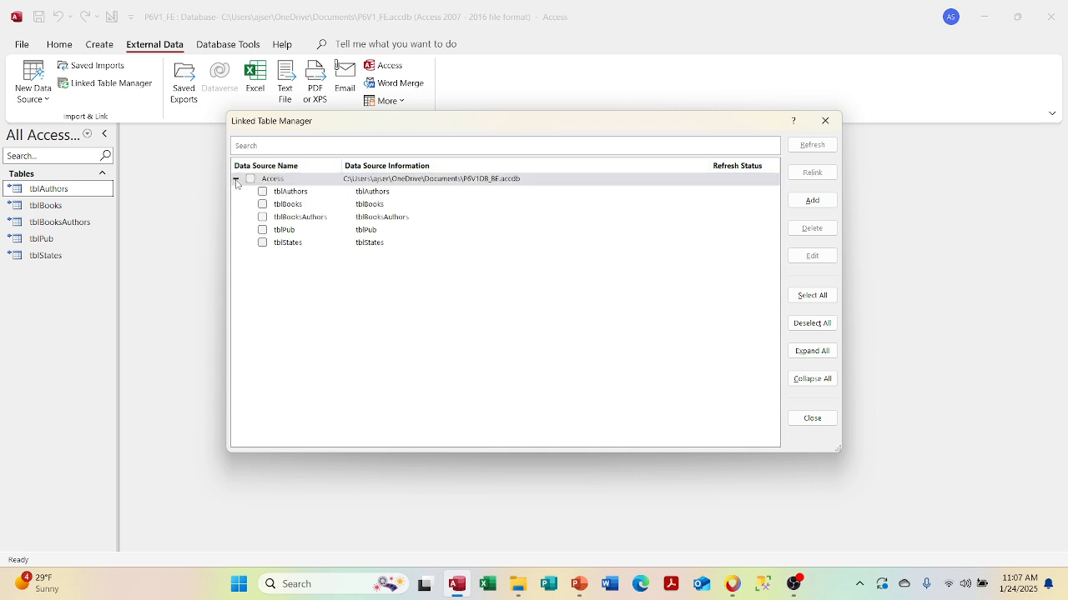
click(825, 120)
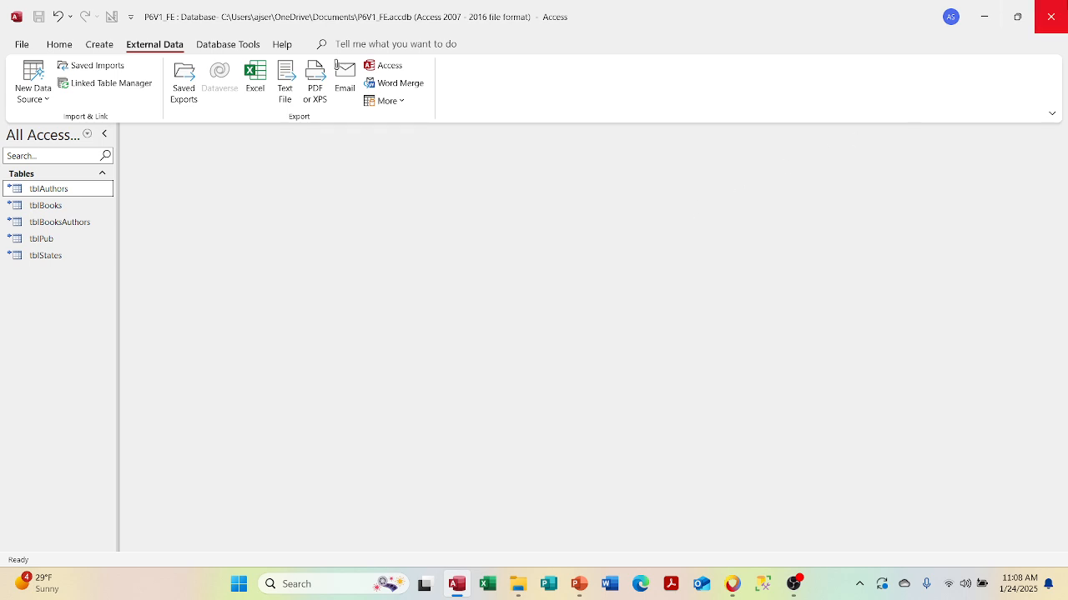
click(1063, 4)
click(456, 584)
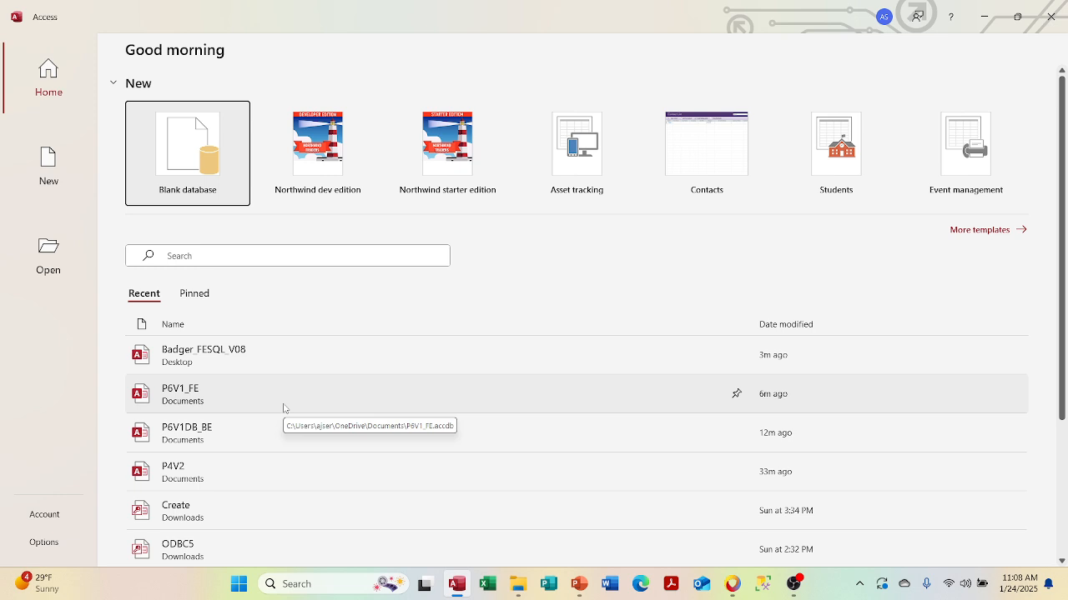
- Reopen P6V1_FE and try Set Database Password, dismissing the exclusive-access warning
right_click(284, 408)
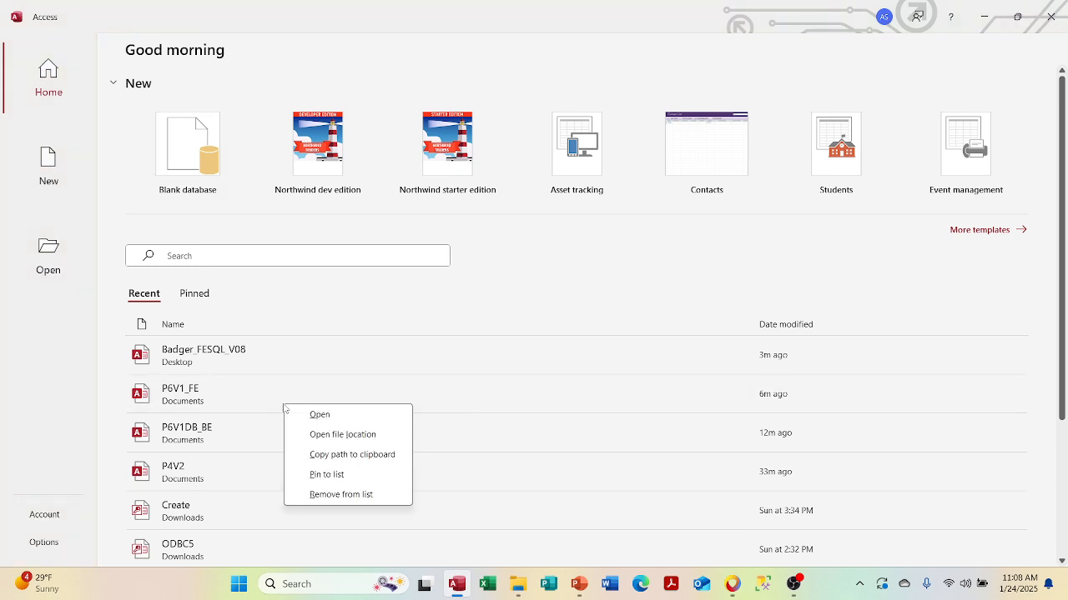
click(178, 390)
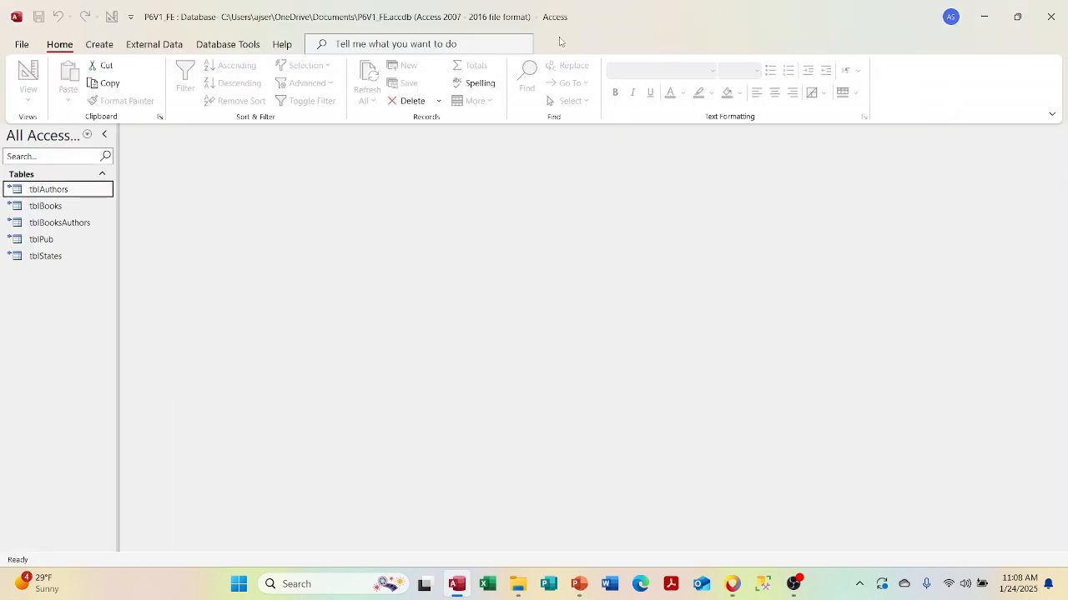
click(360, 45)
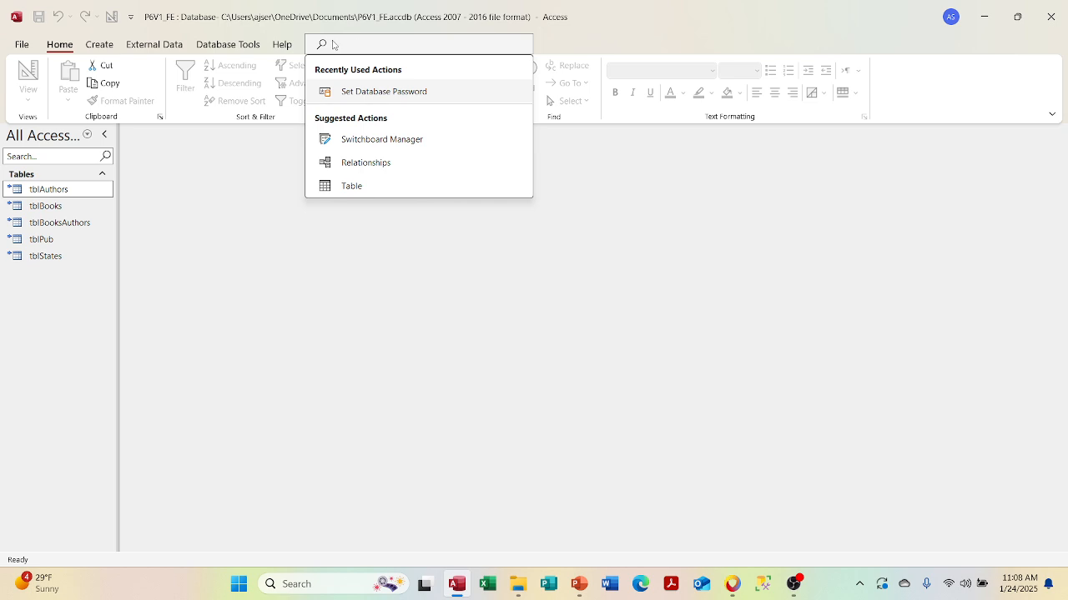
text(pas)
click(337, 95)
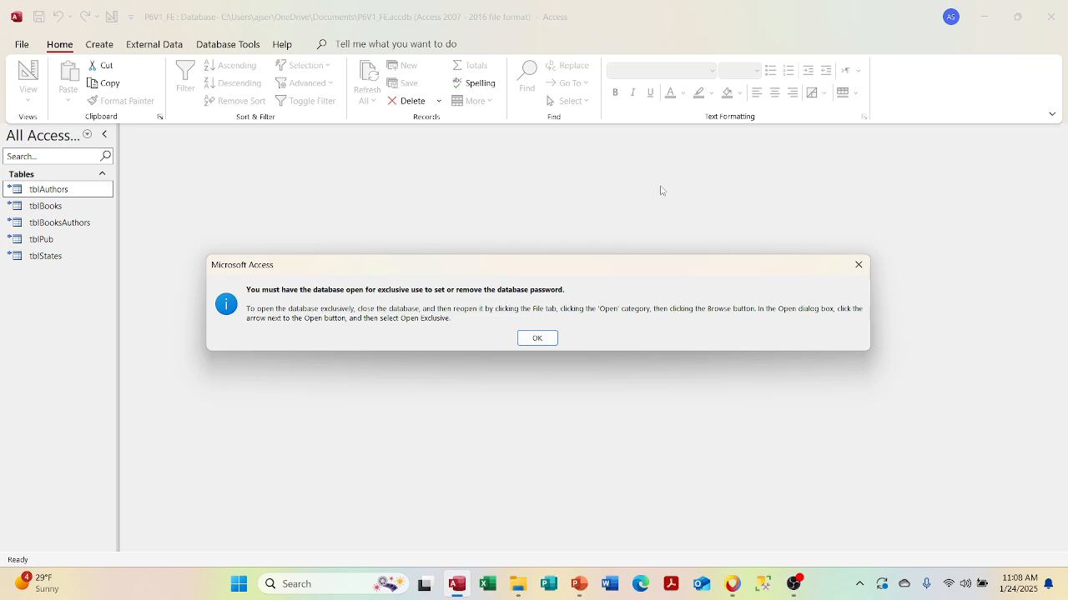
click(856, 266)
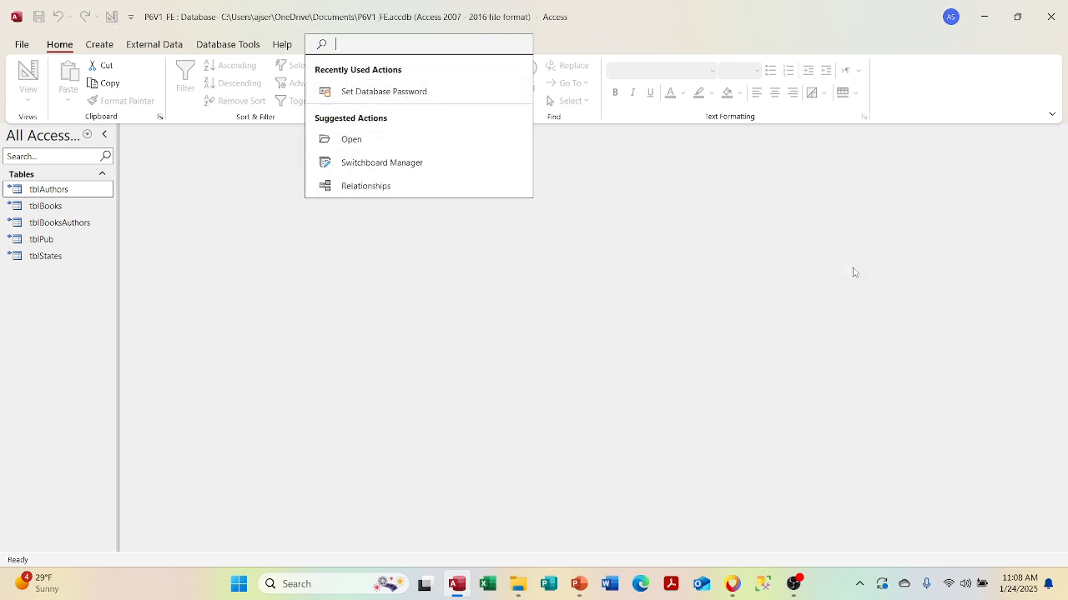
- Go to the Open page of the File backstage
click(304, 289)
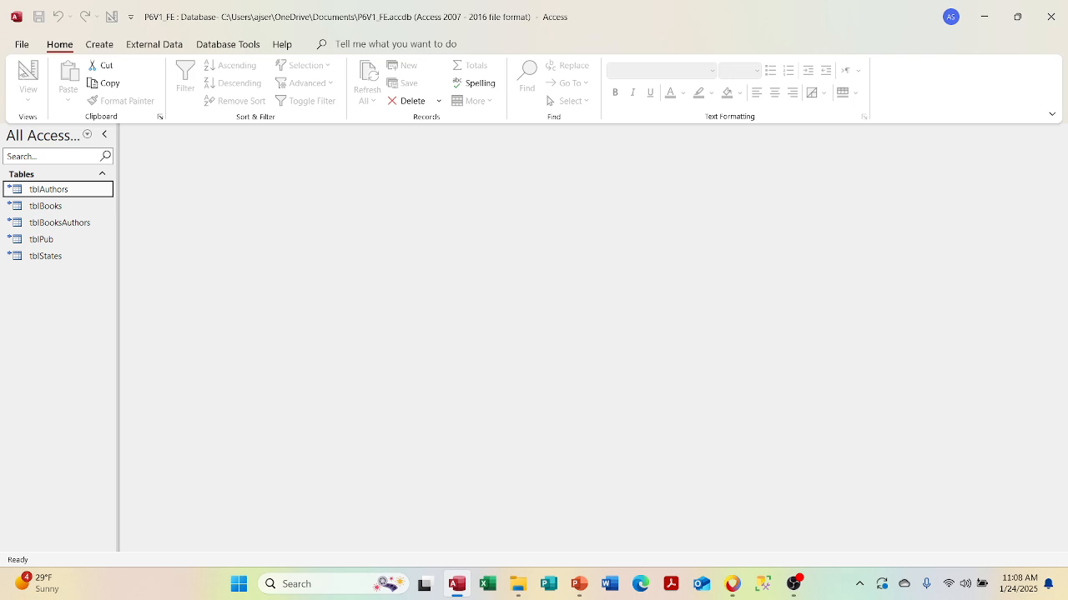
click(22, 46)
click(34, 137)
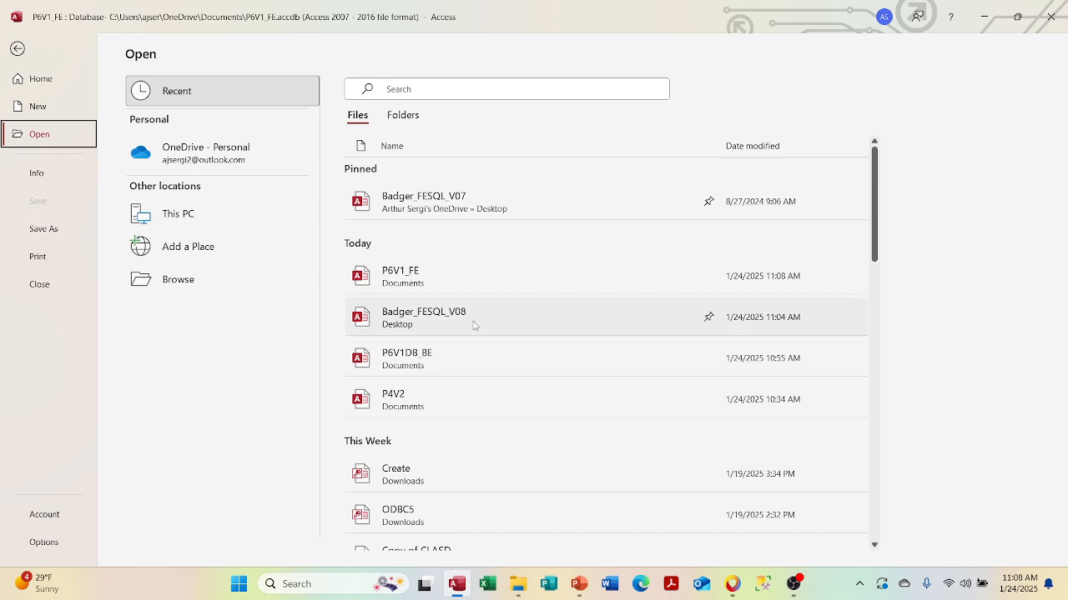
- Browse to P6V1_FE and open it with Open Exclusive
click(194, 286)
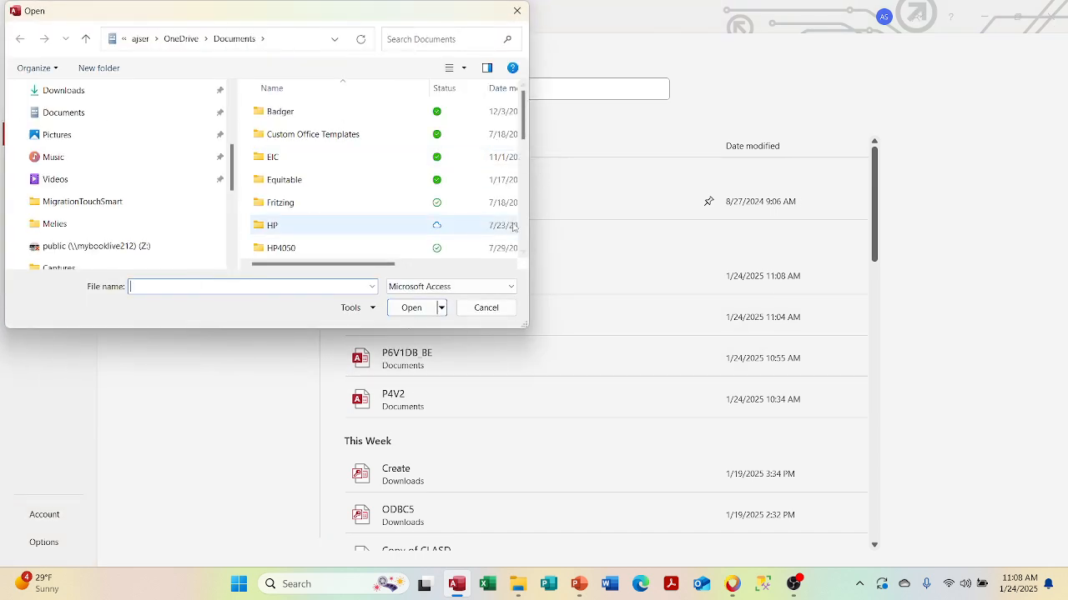
click(522, 230)
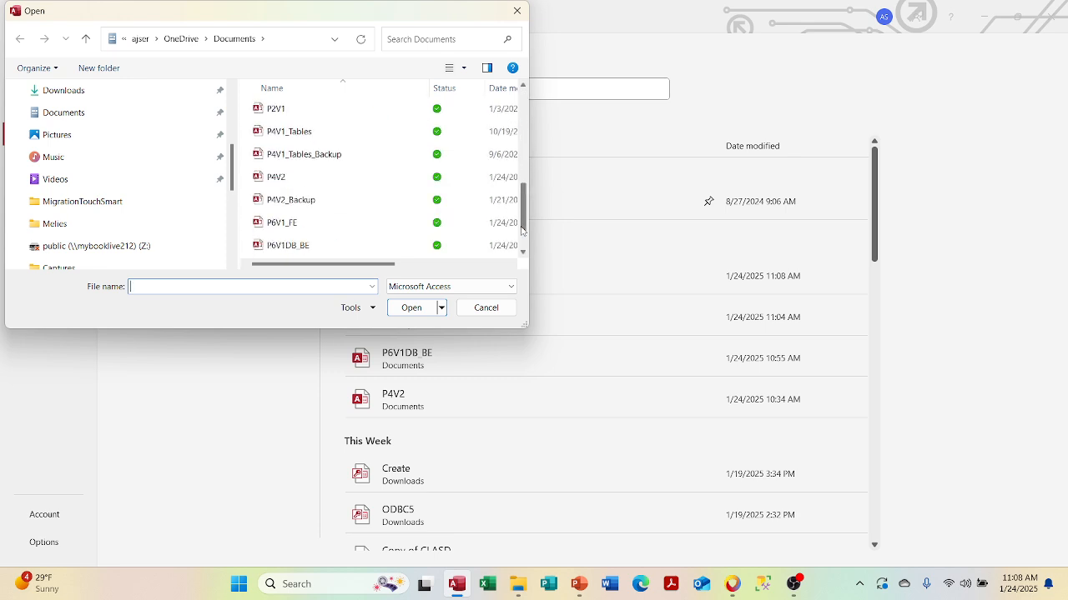
click(367, 230)
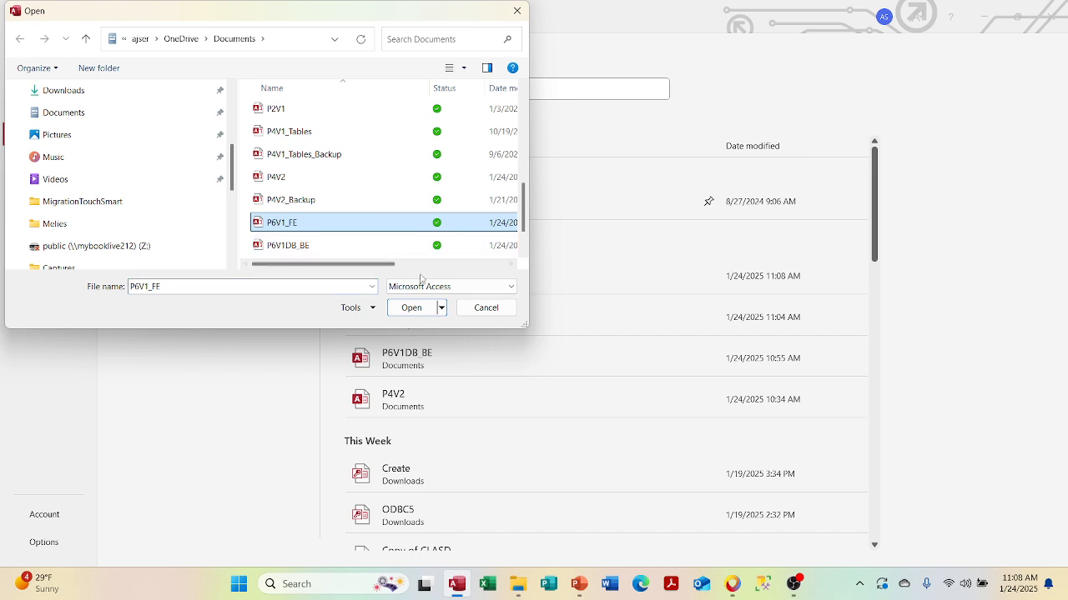
click(441, 307)
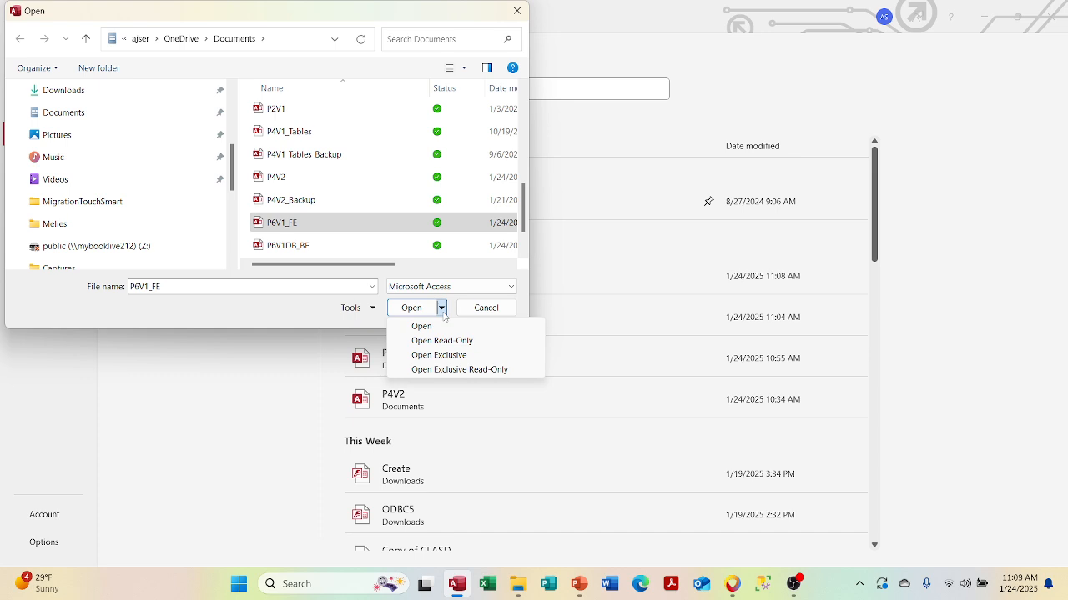
click(444, 355)
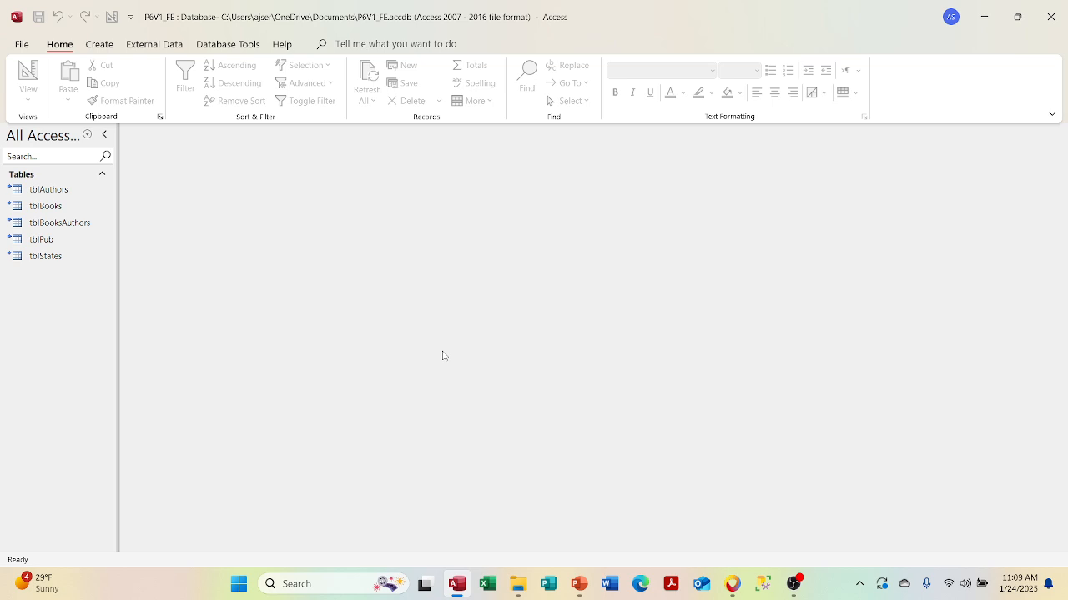
click(365, 42)
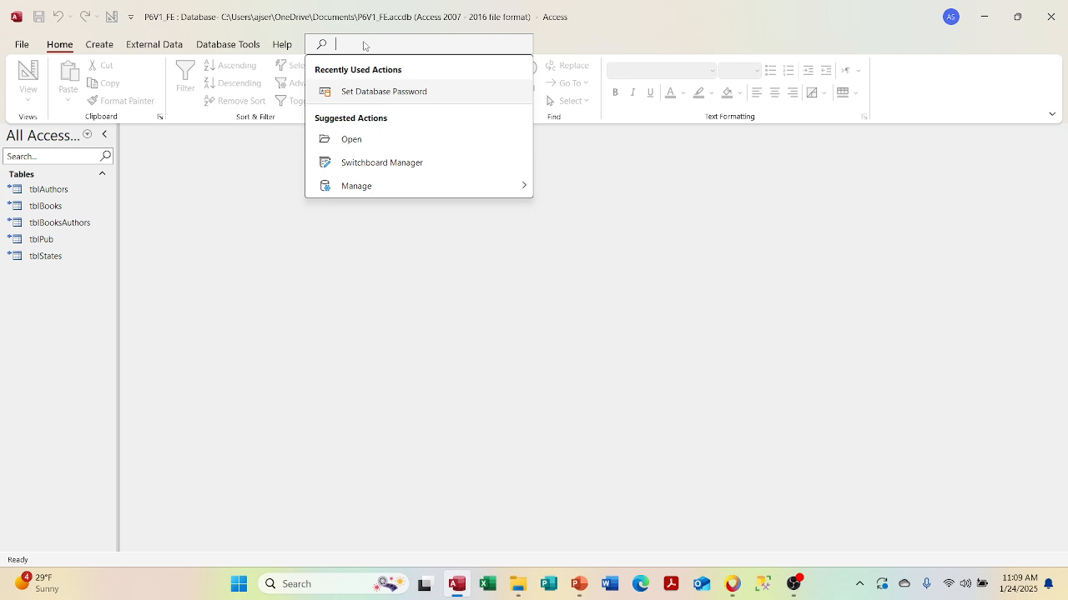
- Cancel the Set Database Password dialog, close Access, briefly open Excel, and relaunch Access
click(368, 92)
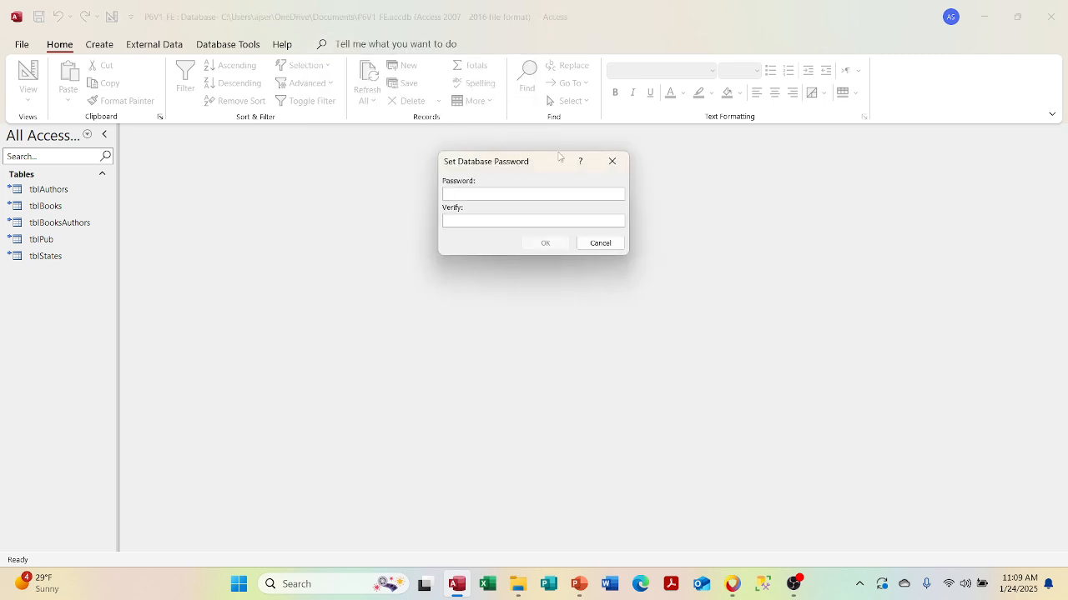
click(600, 244)
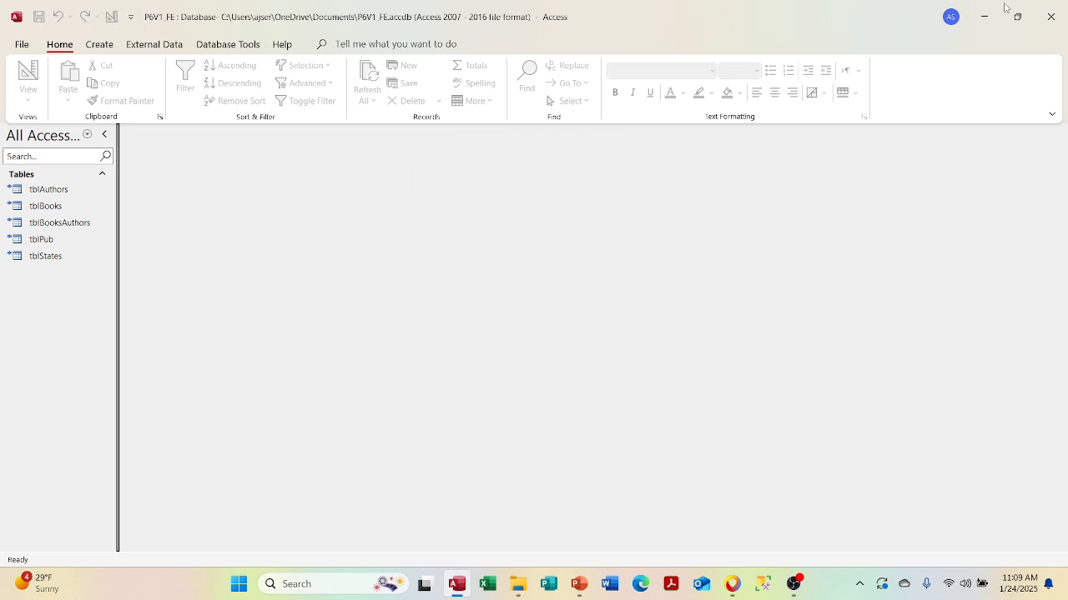
click(1050, 16)
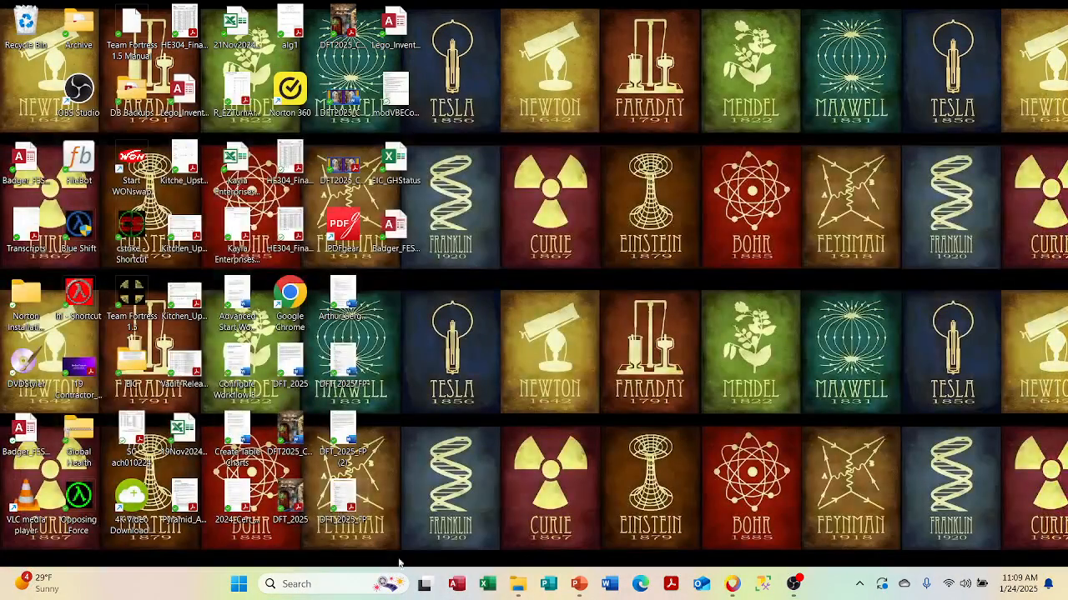
click(480, 586)
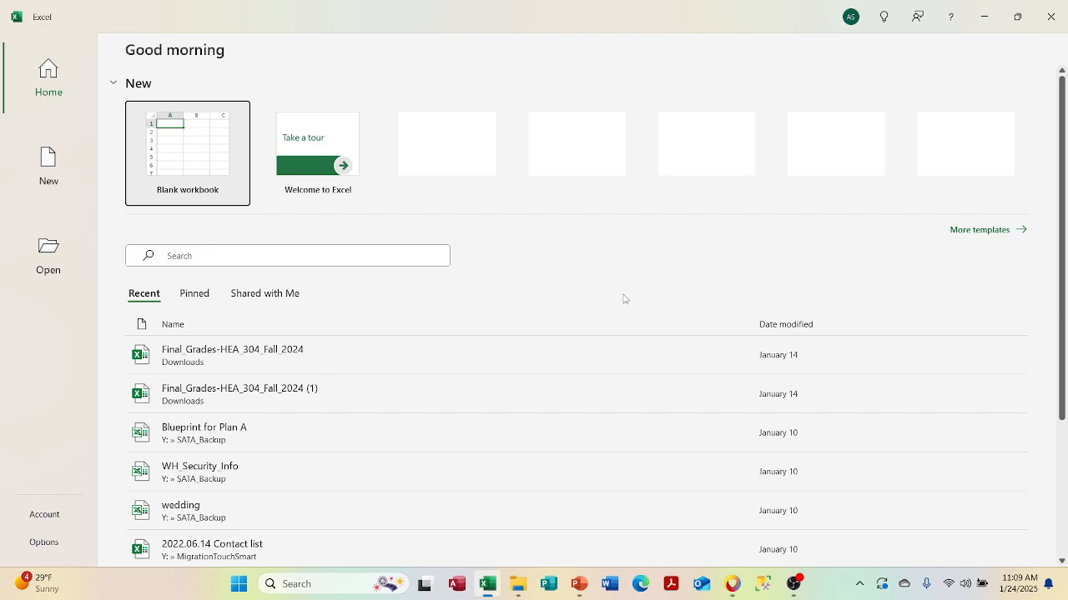
click(1050, 17)
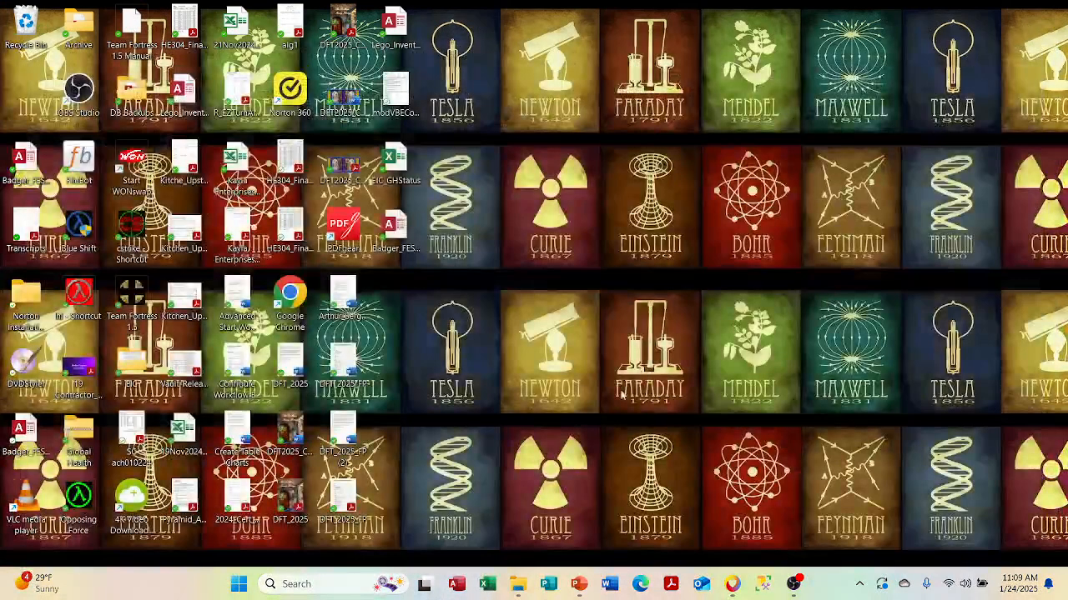
click(456, 585)
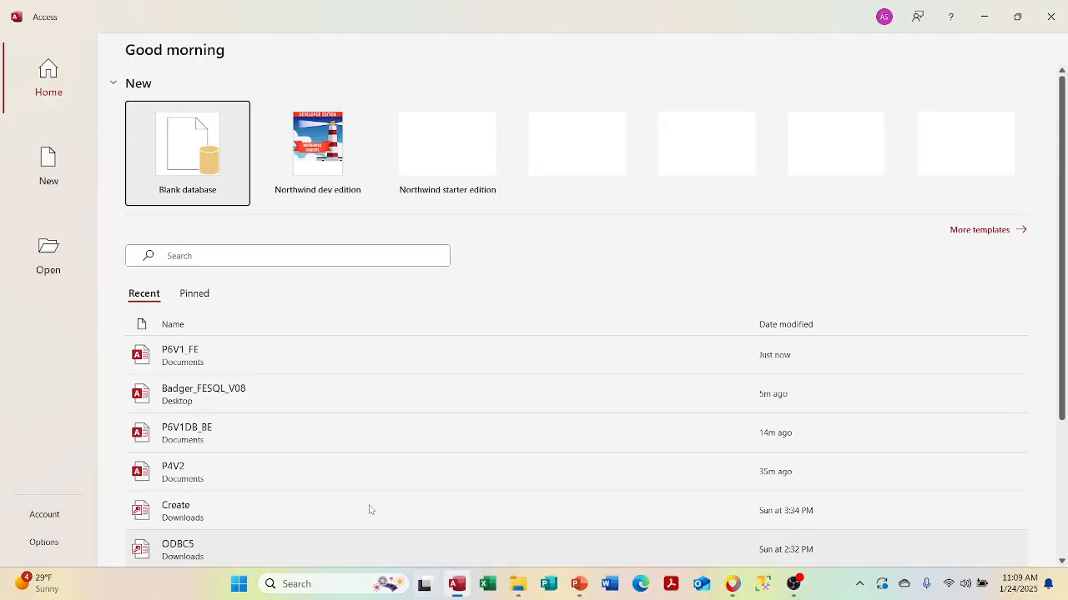
click(229, 437)
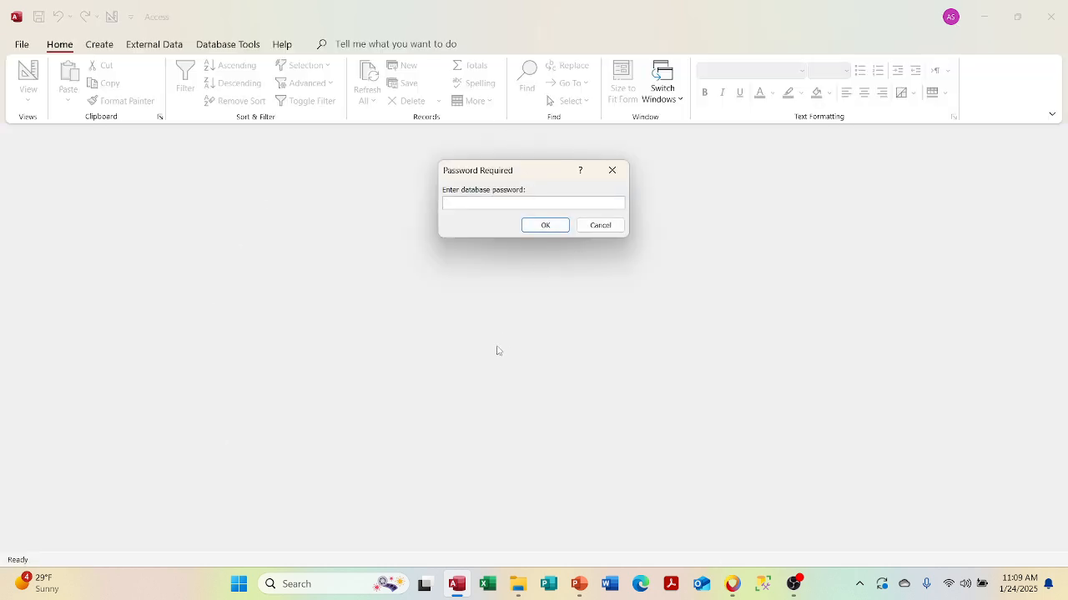
click(597, 228)
click(1050, 16)
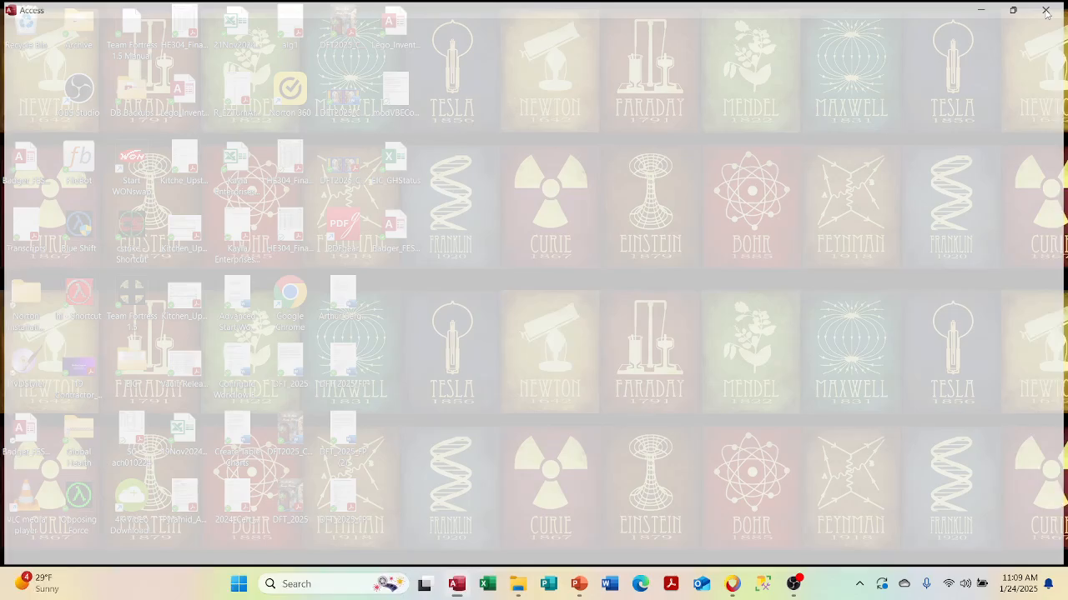
click(456, 584)
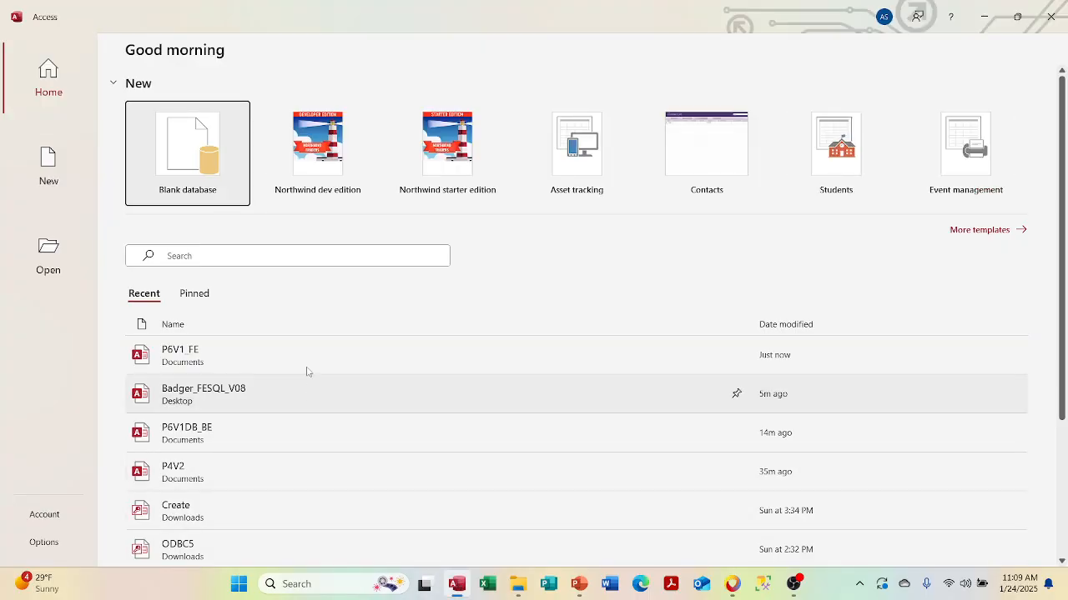
click(305, 361)
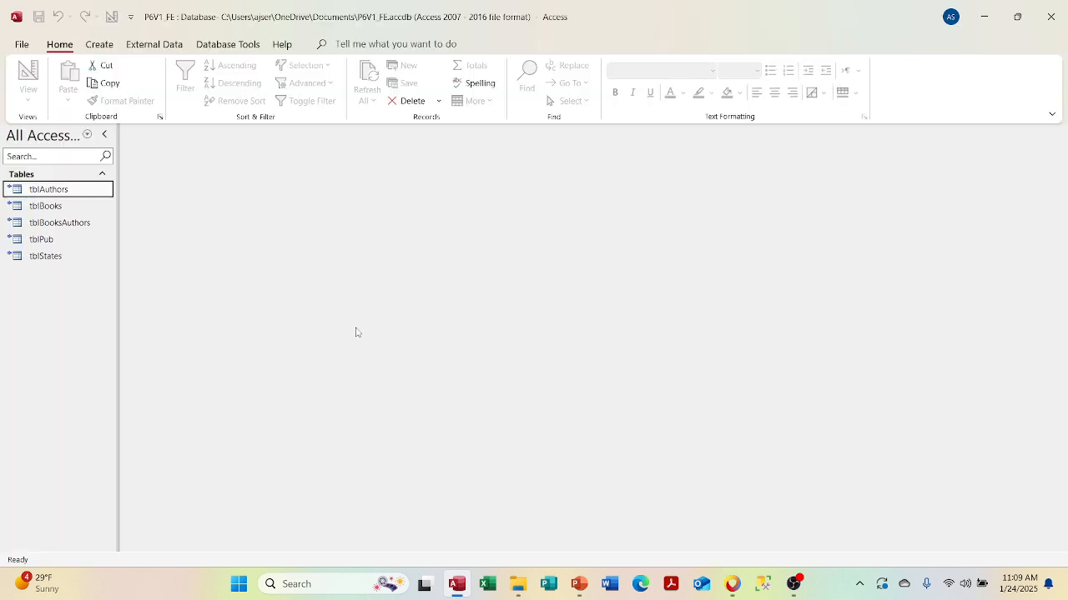
click(984, 16)
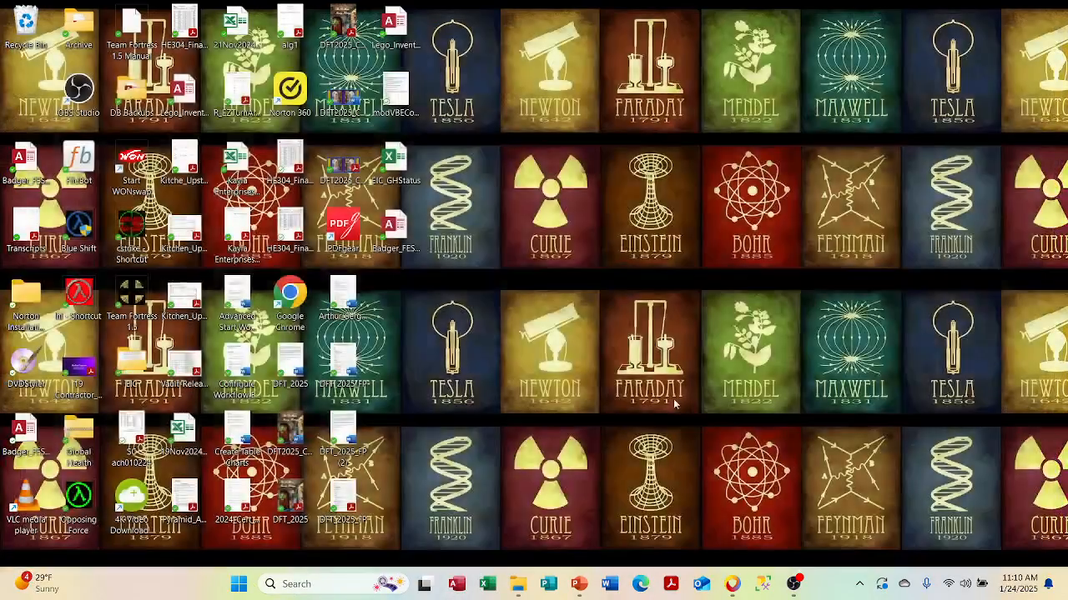
click(450, 587)
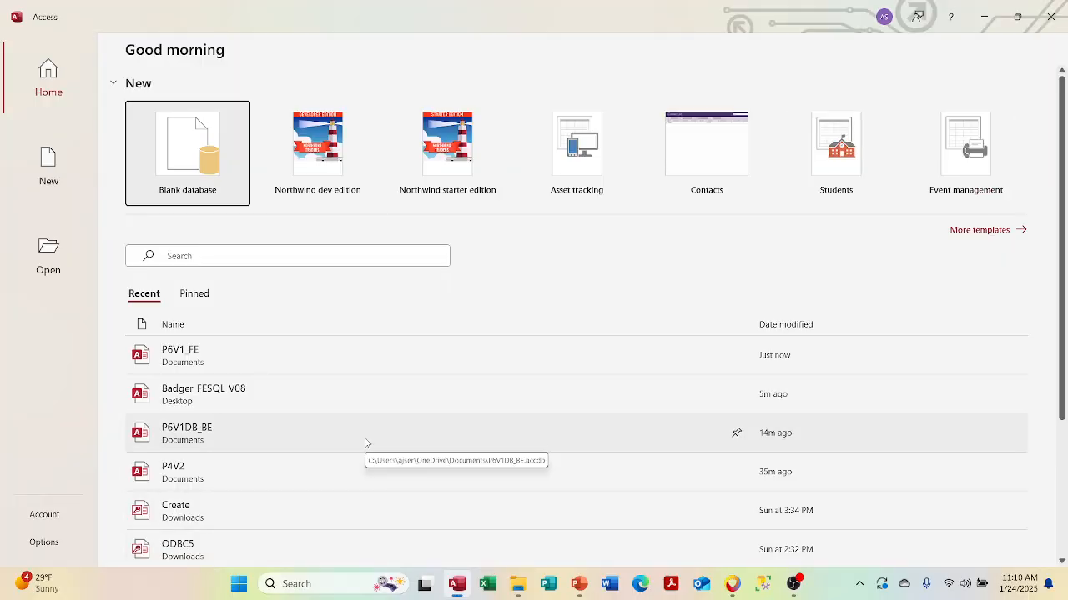
- Open the P6V1DB_BE back-end database by entering its database password
click(365, 443)
text(••••••)
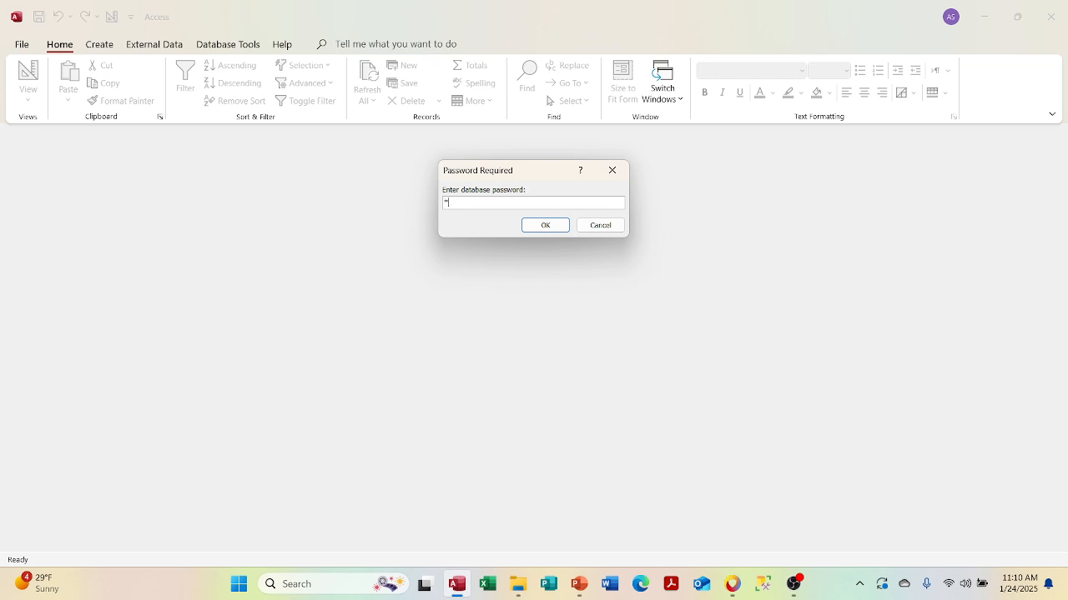
text(••••••)
key(Return)
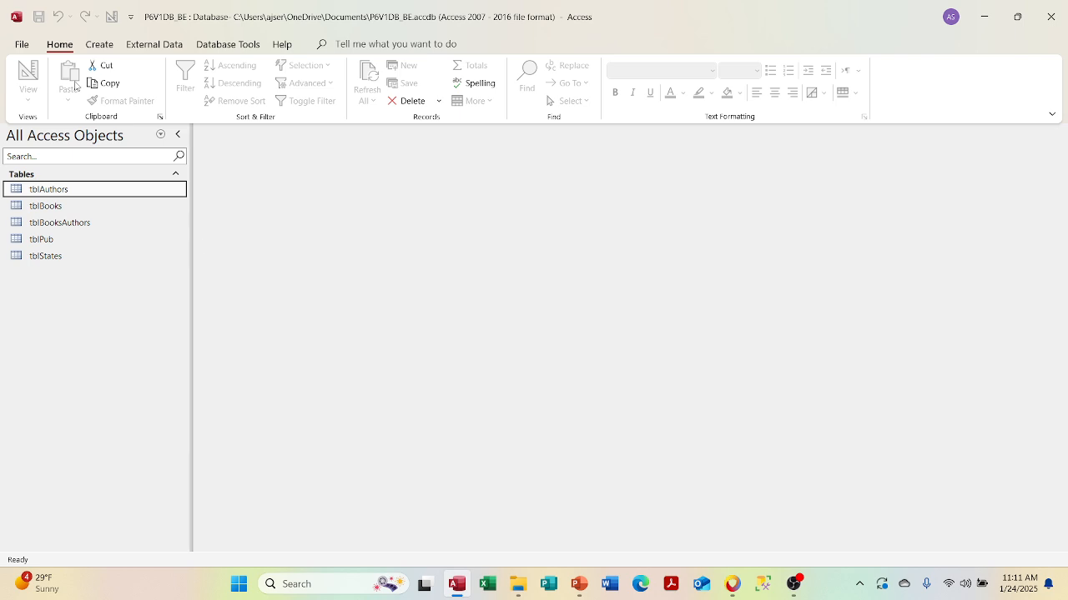
click(149, 49)
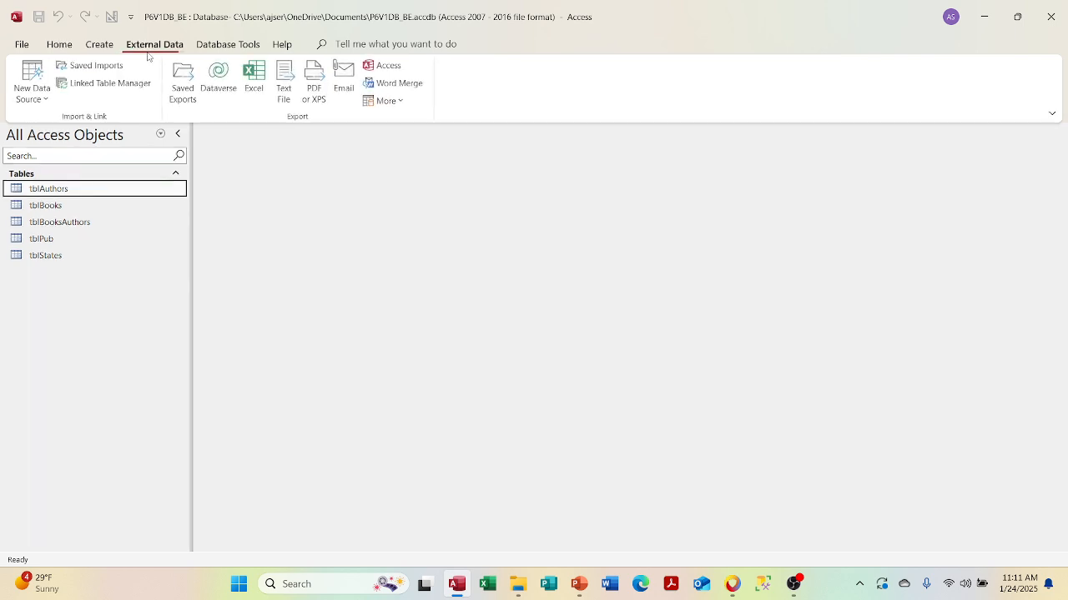
- Start an ODBC Database link from P6V1DB_BE to the Badger machine data source
click(34, 92)
mouse_move(48, 219)
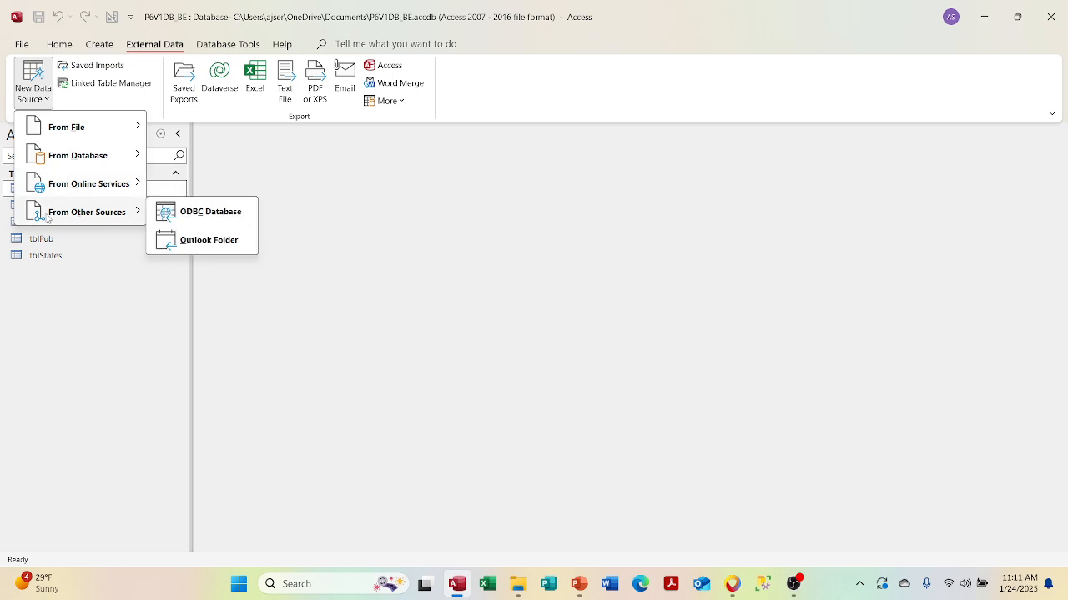
click(205, 212)
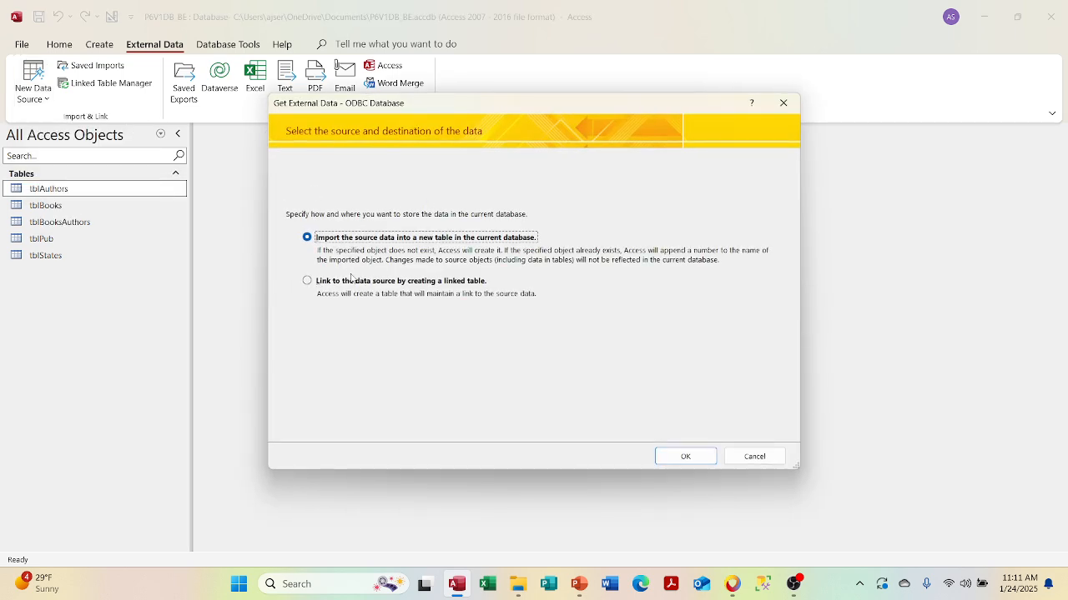
click(329, 281)
click(679, 459)
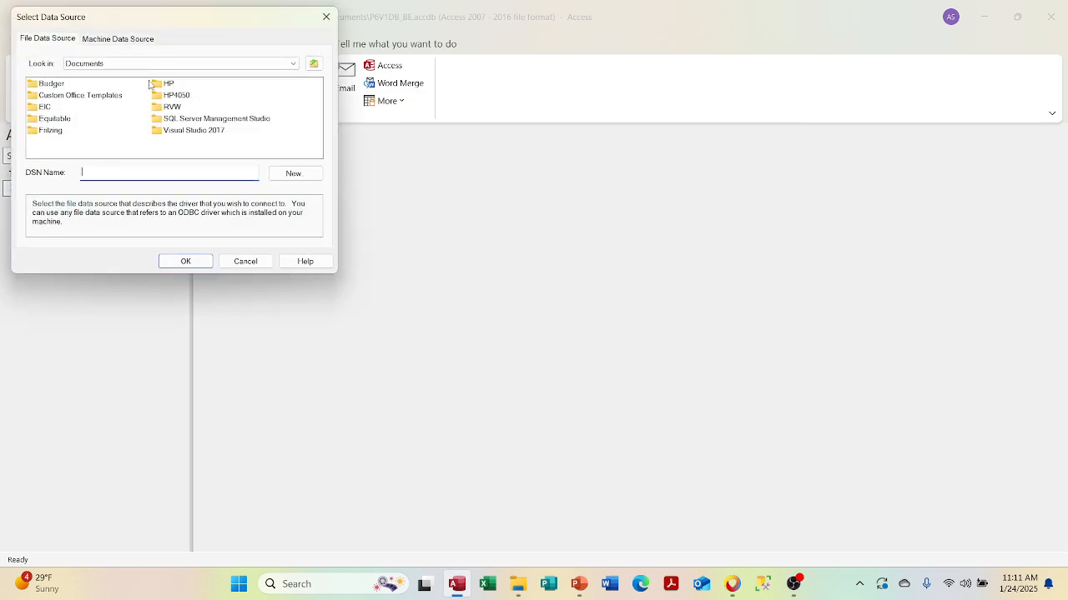
click(113, 39)
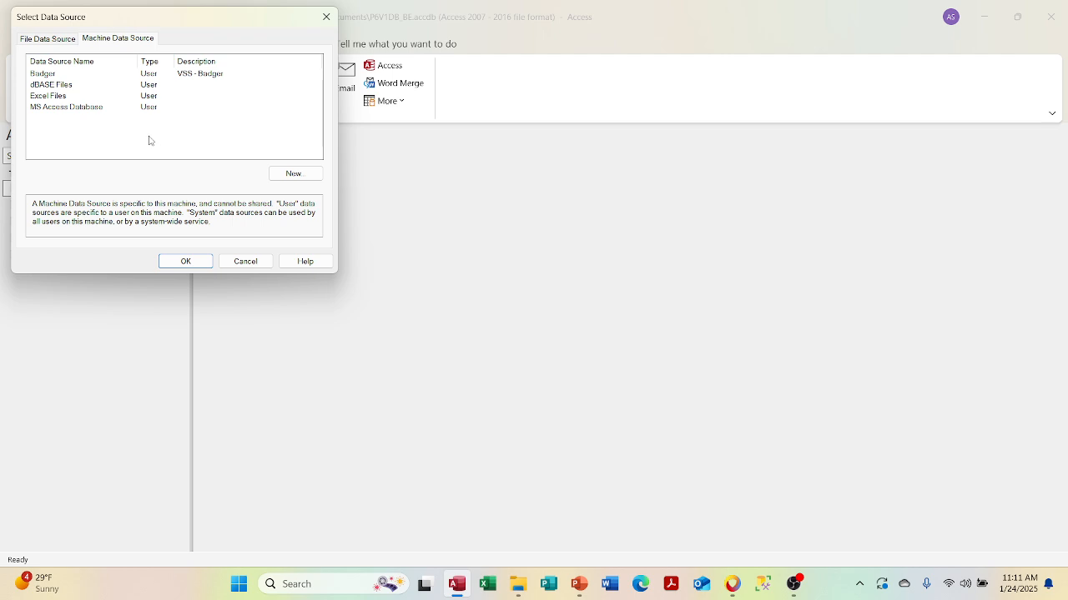
click(43, 75)
click(167, 262)
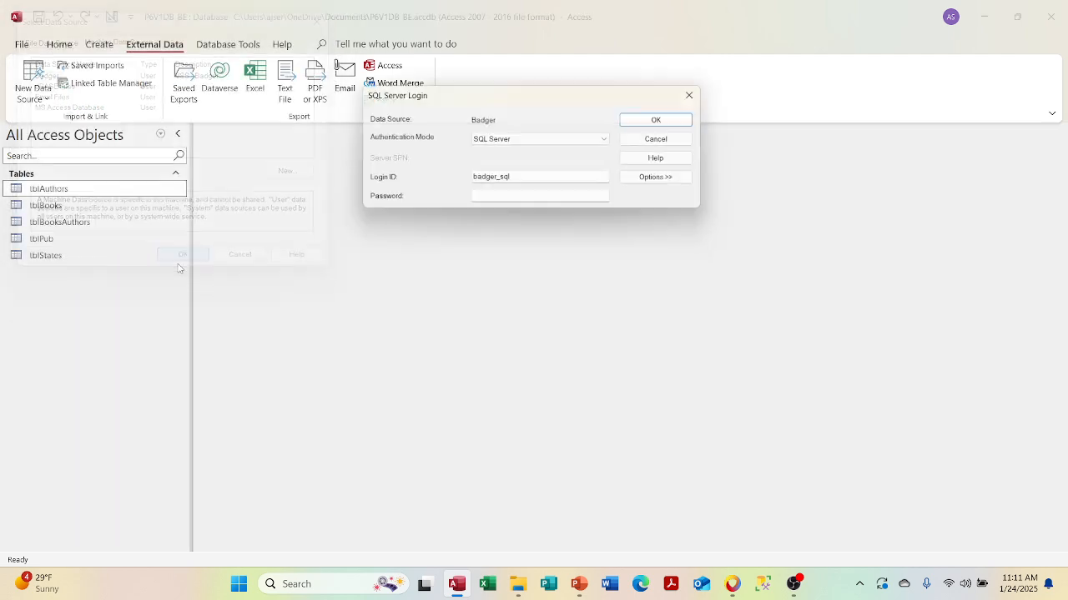
- Clear the password field, then sign in to the SQL Server with the login password
click(488, 201)
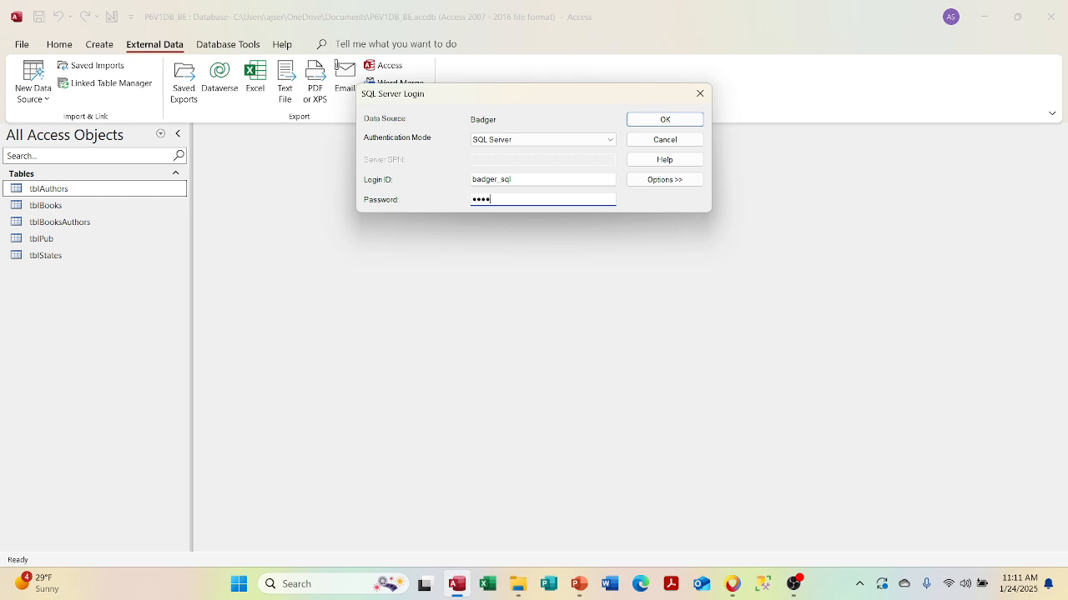
key(BackSpace)
key(BackSpace)
key(BackSpace)
key(BackSpace)
key(BackSpace)
key(BackSpace)
text(sql)
key(Return)
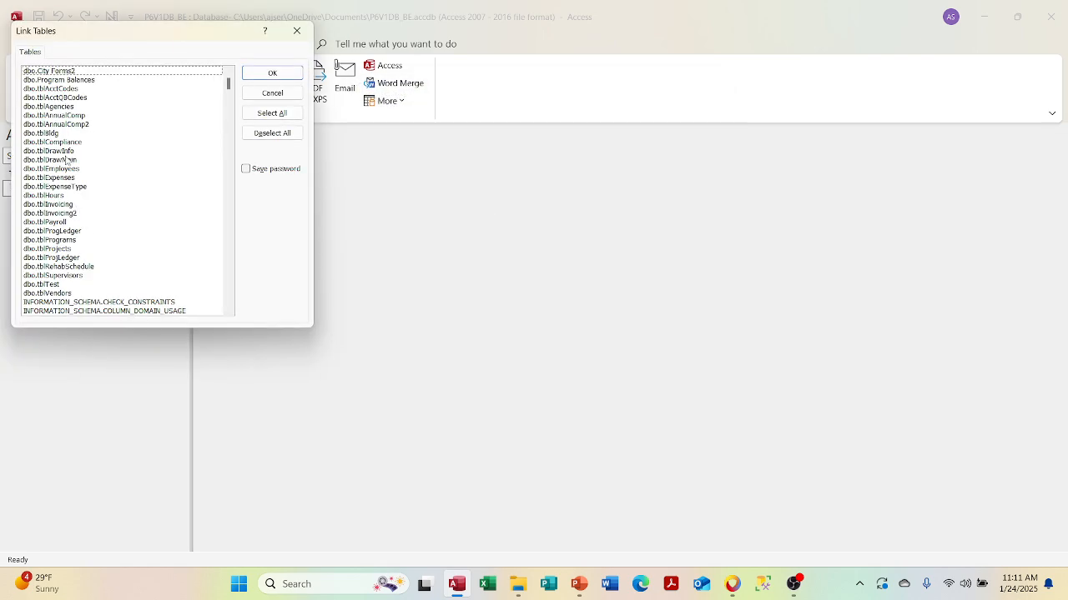
- Link dbo.tblBldg from the Badger server with its password saved and ID as unique identifier
click(58, 133)
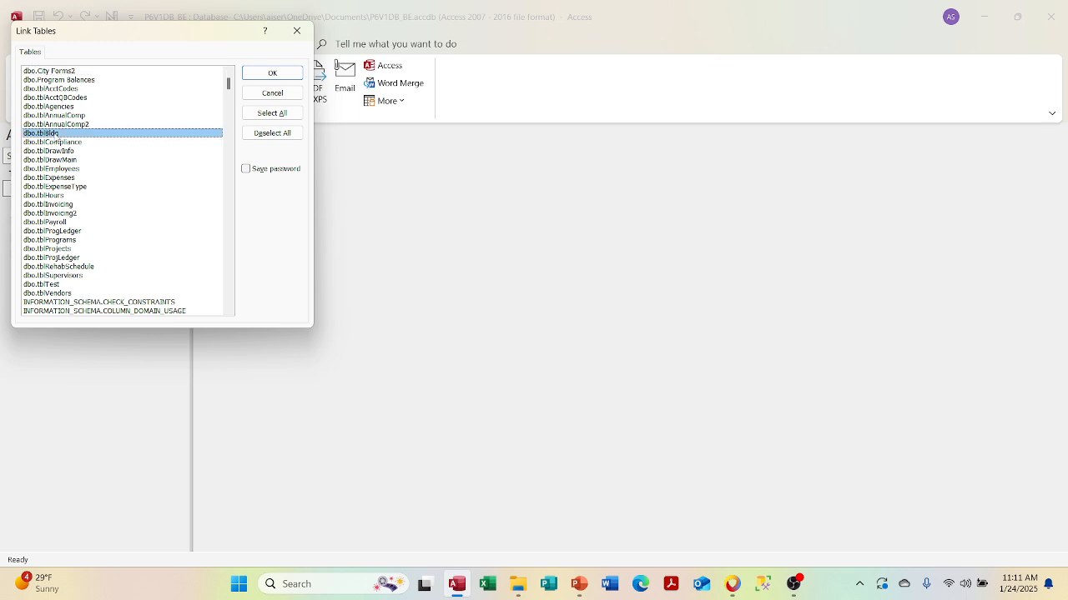
click(246, 169)
click(268, 77)
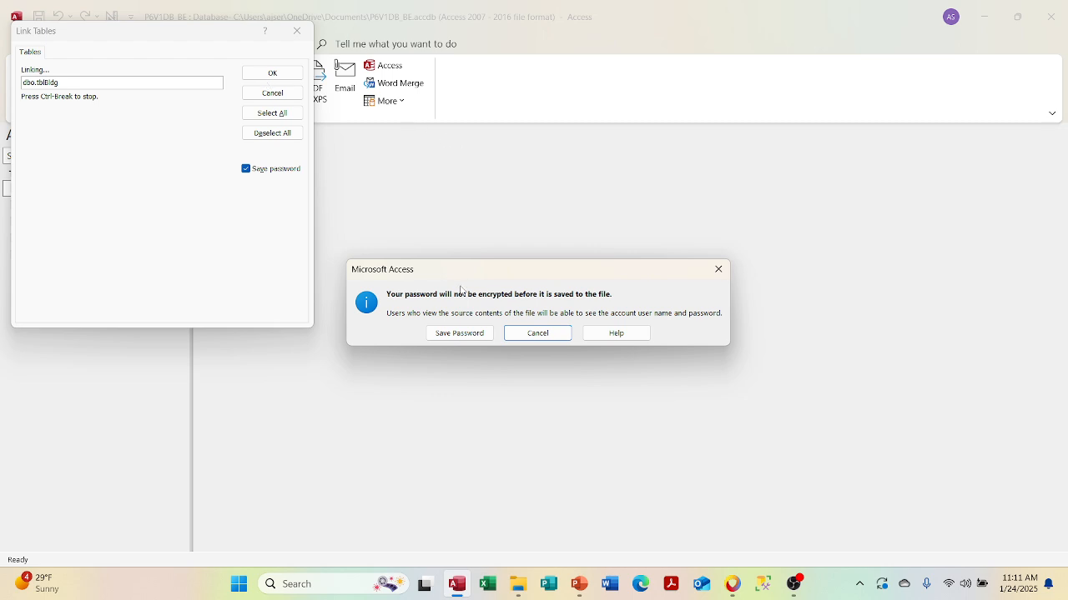
click(447, 333)
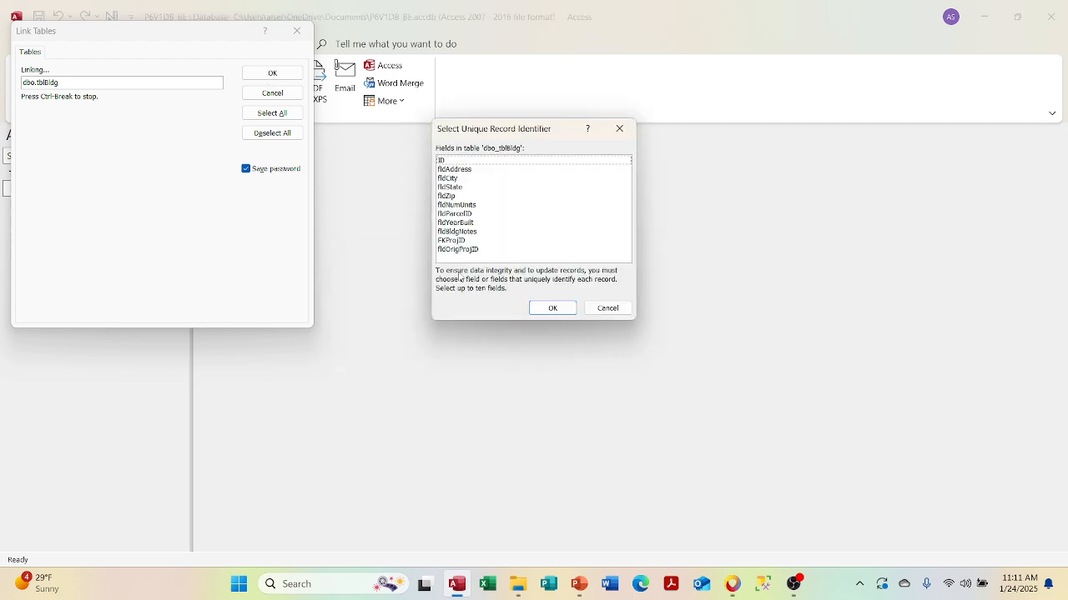
click(483, 161)
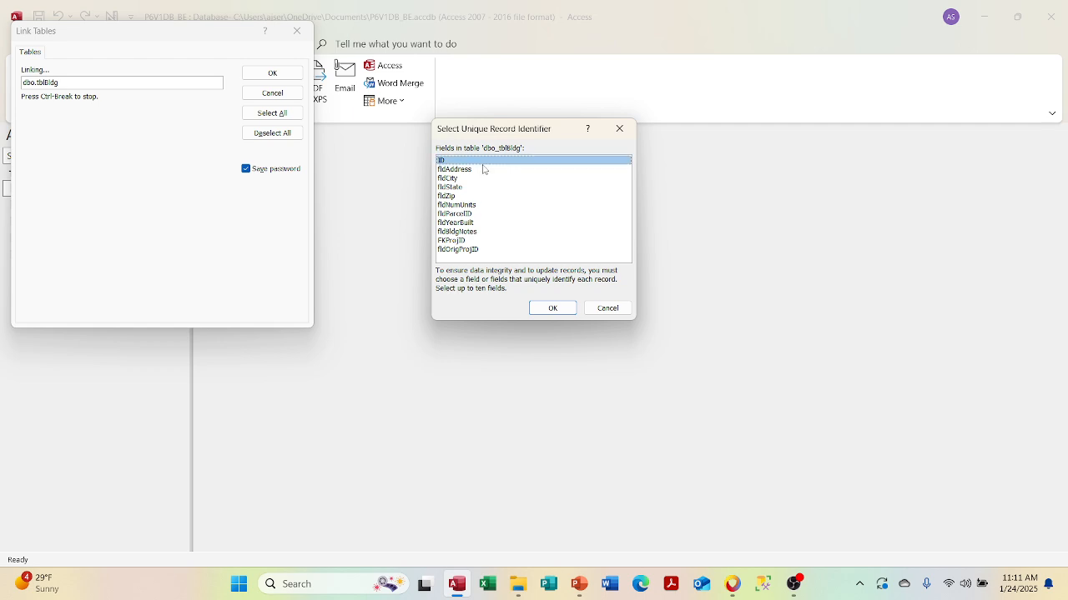
click(550, 309)
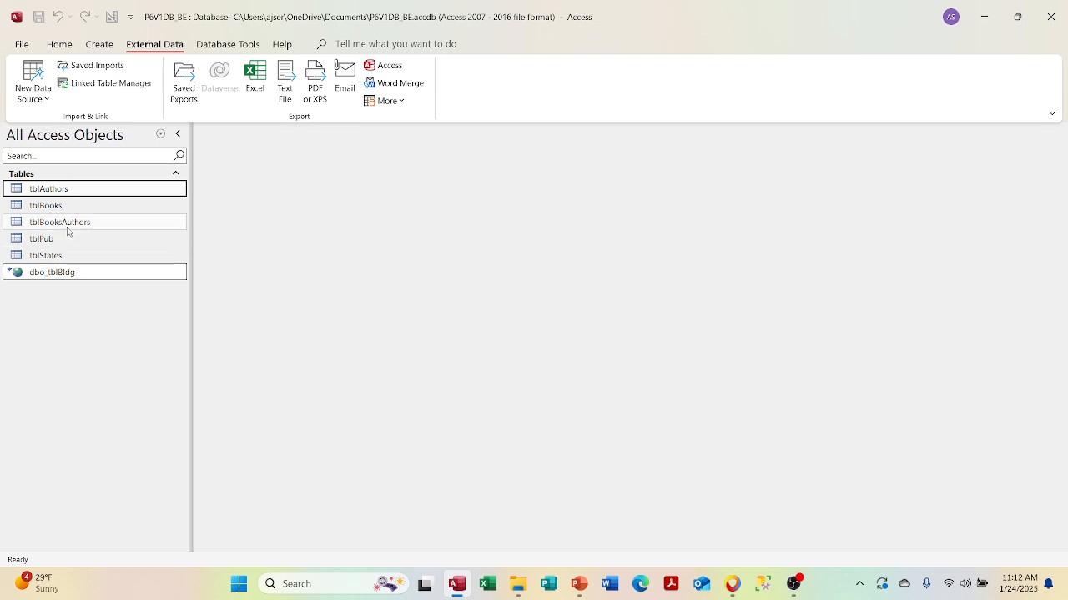
- Delete the dbo_tblBldg link from the back-end database
mouse_move(79, 284)
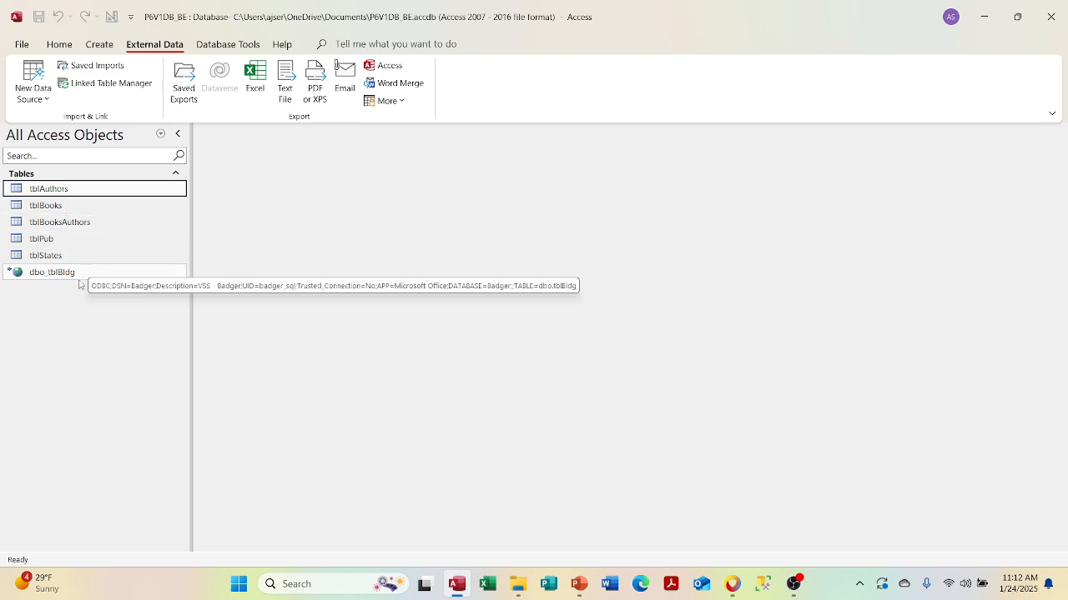
click(79, 280)
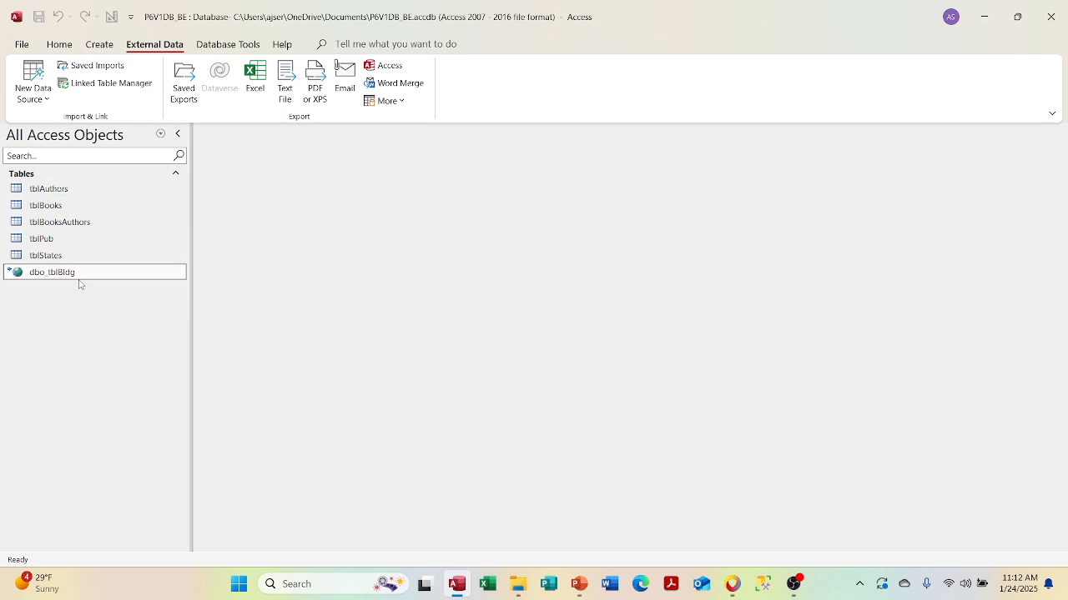
key(Delete)
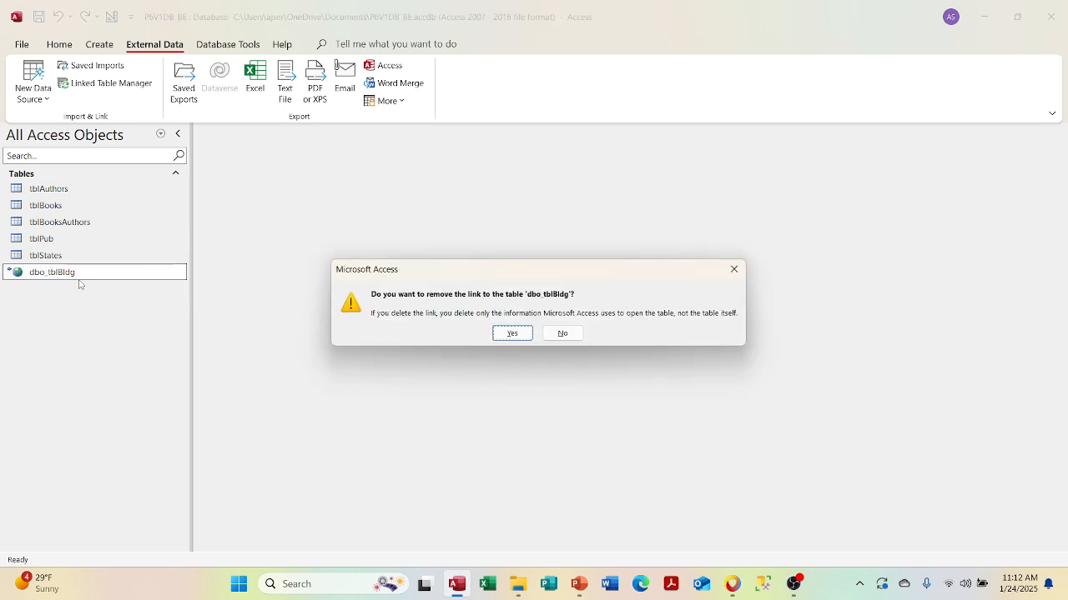
key(Return)
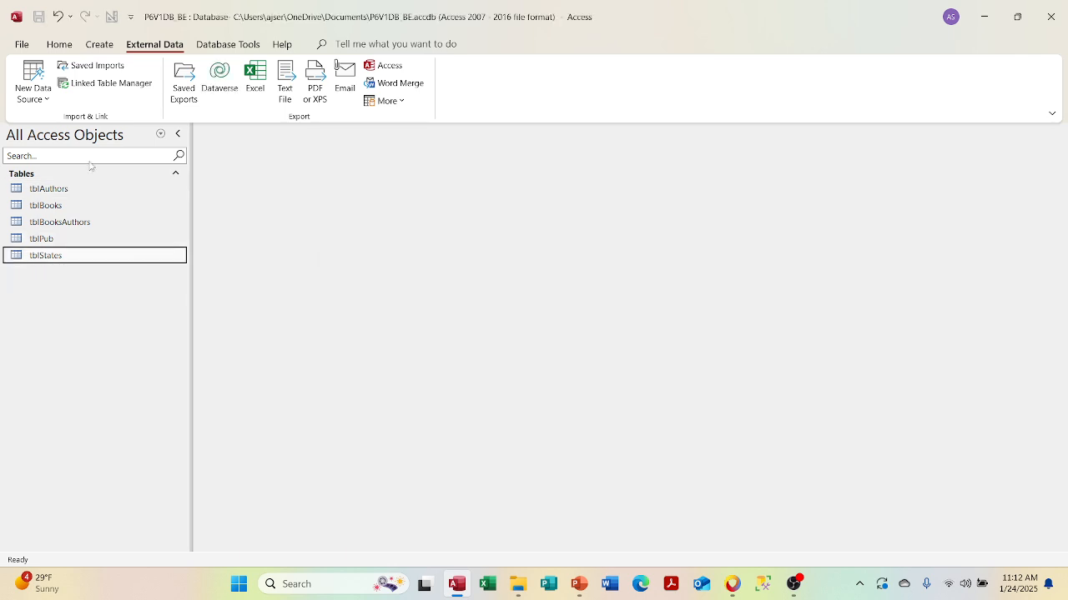
- Close the back end and open P6V1_FE from the Recent list
click(22, 45)
click(37, 285)
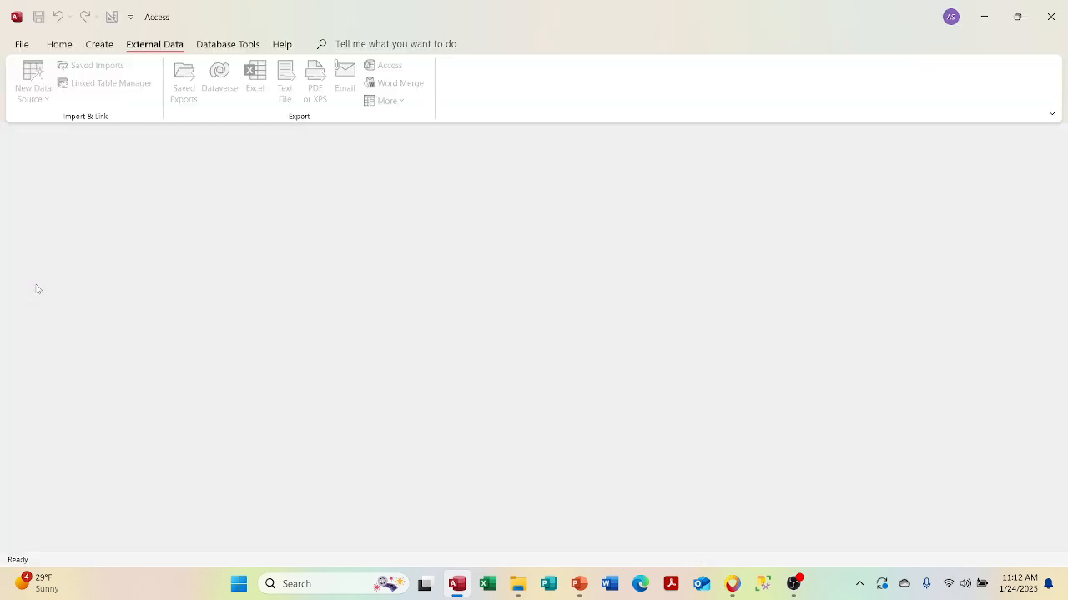
click(22, 44)
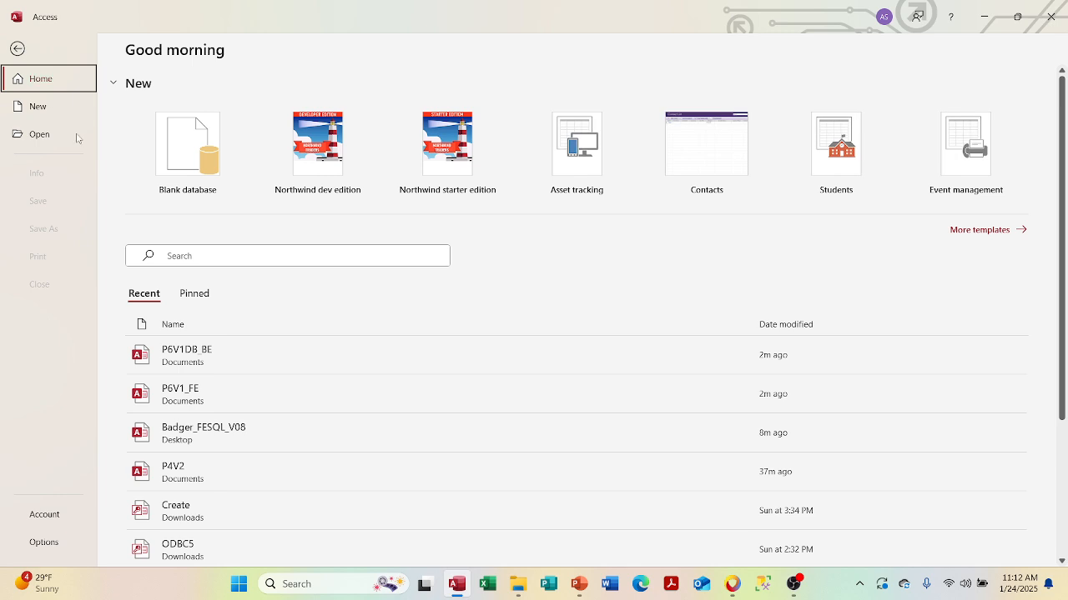
click(219, 398)
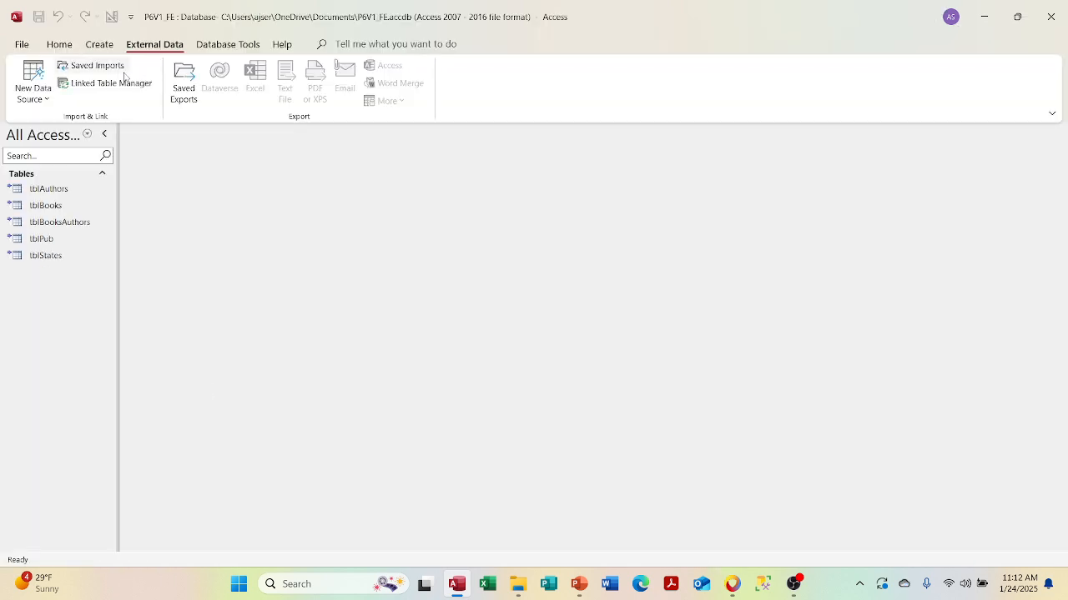
click(36, 97)
- Start linking (not importing) data from an ODBC database
mouse_move(83, 211)
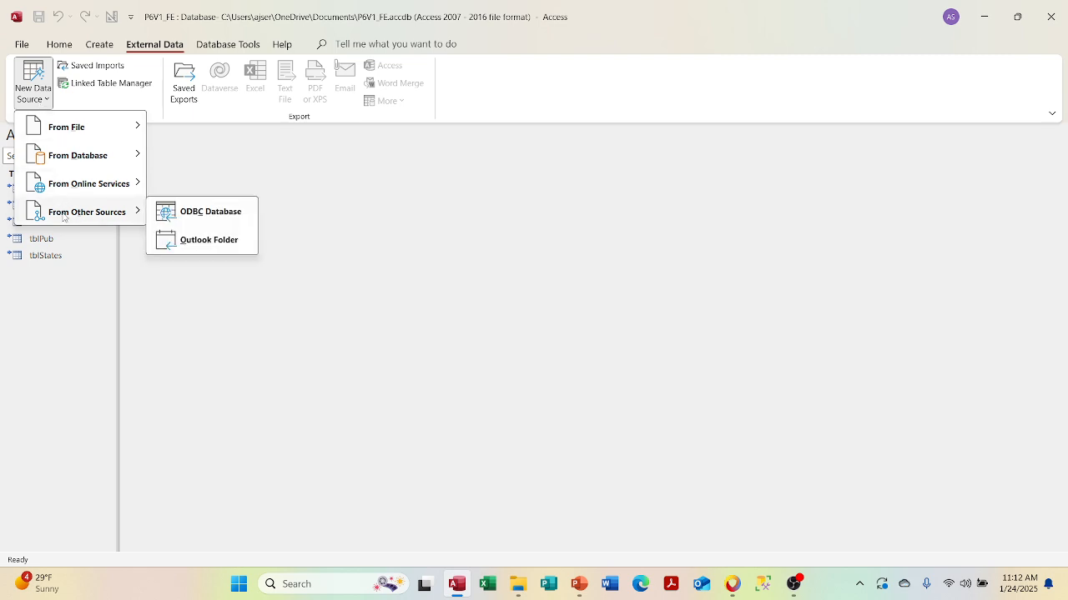
click(184, 222)
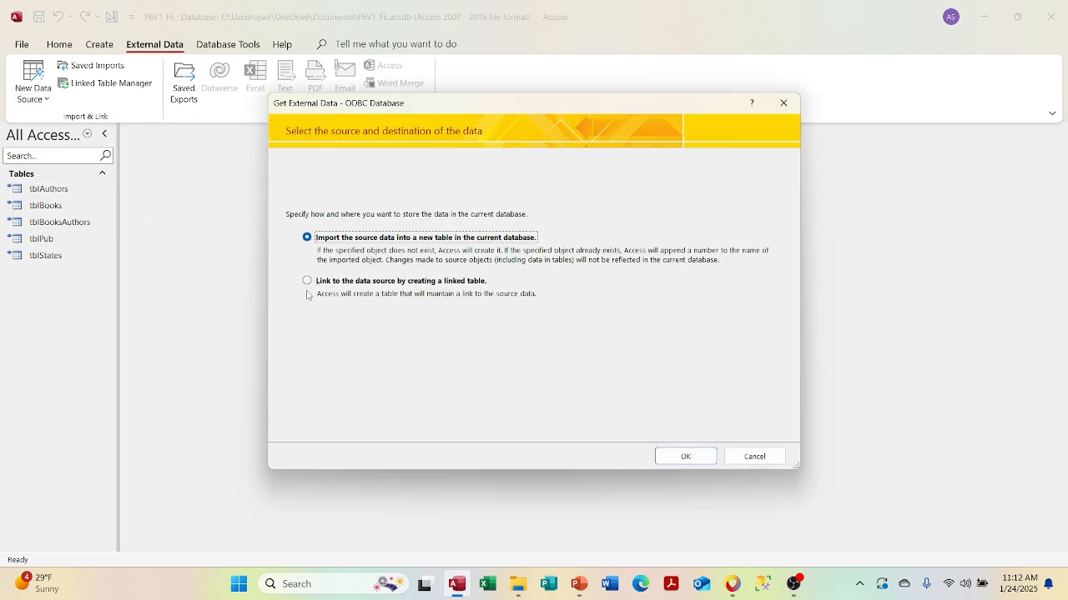
click(307, 282)
click(672, 456)
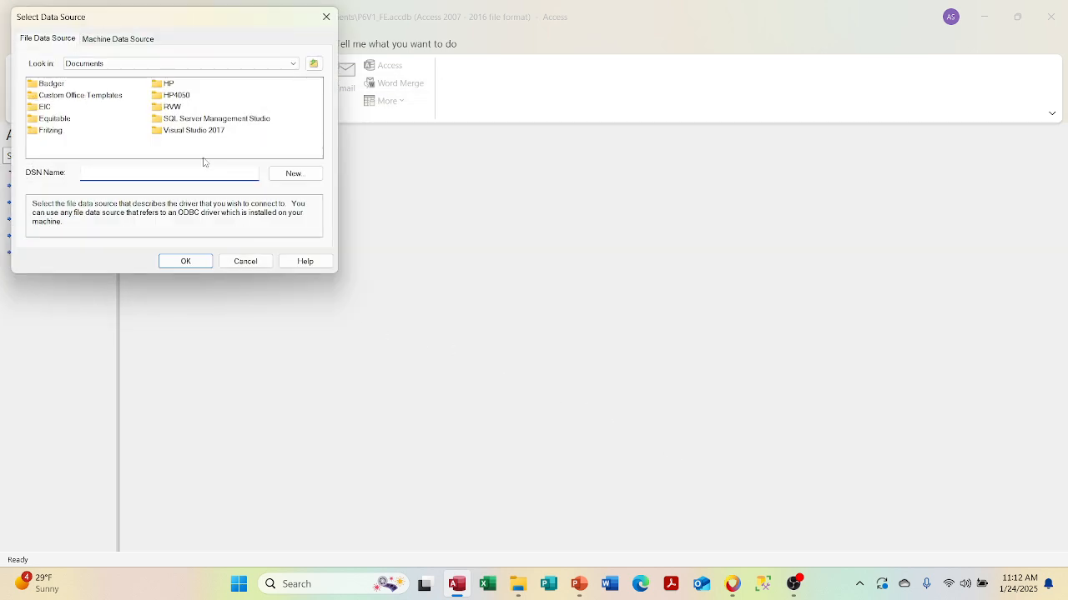
- Choose the Badger machine data source and sign in with the SQL Server password
click(125, 39)
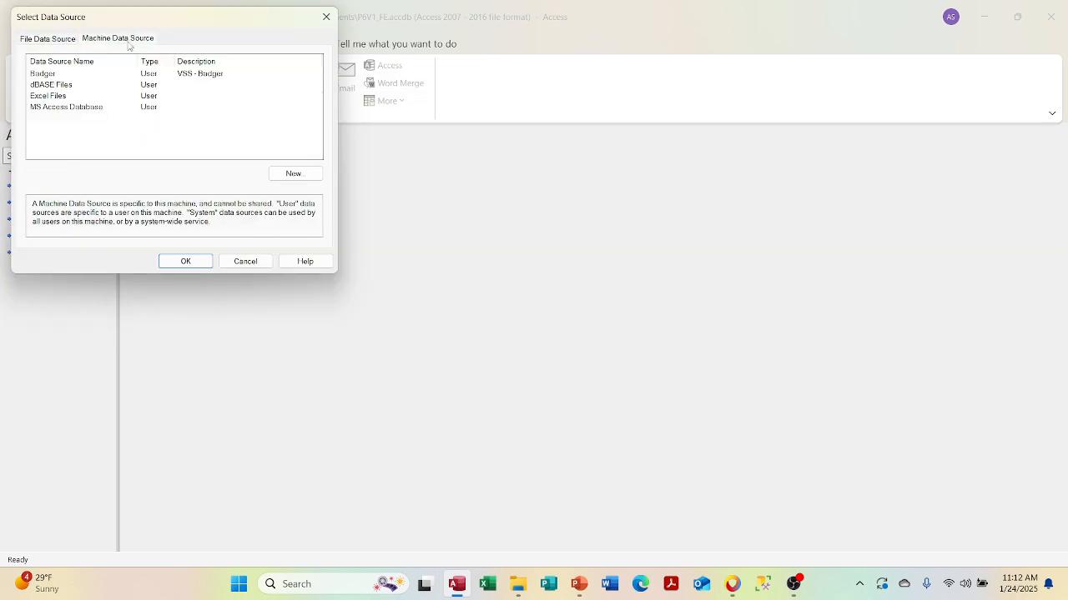
click(48, 74)
click(197, 260)
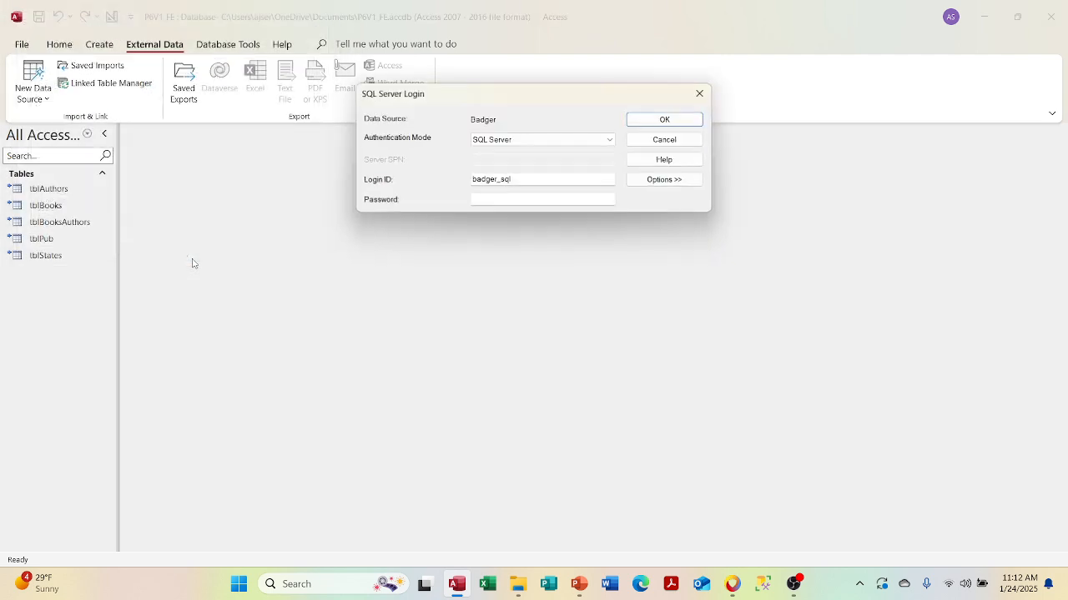
click(502, 201)
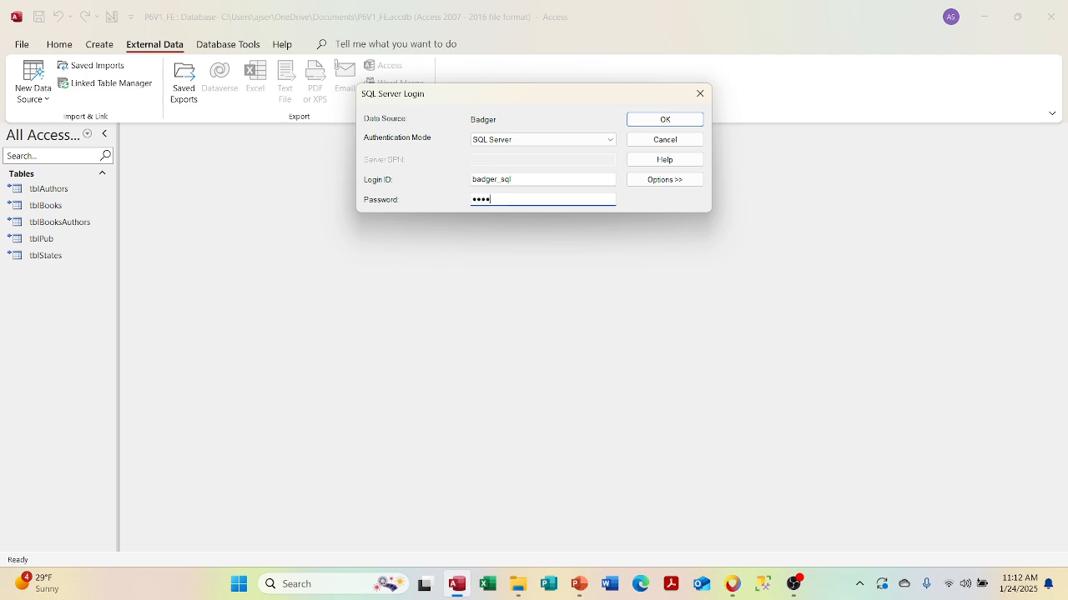
text(••••••••••••••)
key(Return)
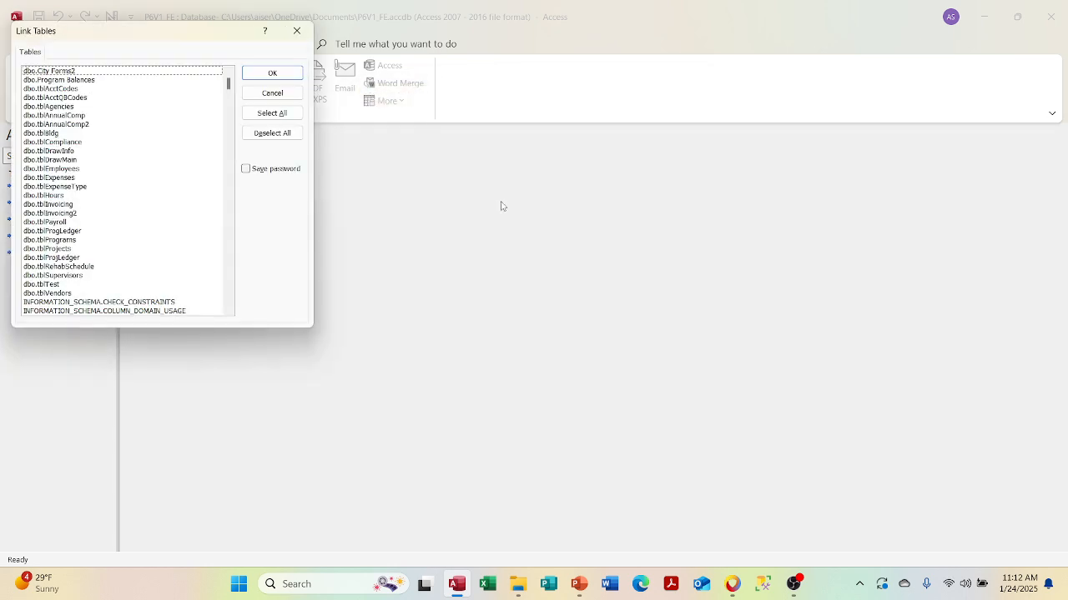
- Link dbo.tblBldg into P6V1_FE with saved password and ID as identifier, then right-click tblAuthors
click(62, 133)
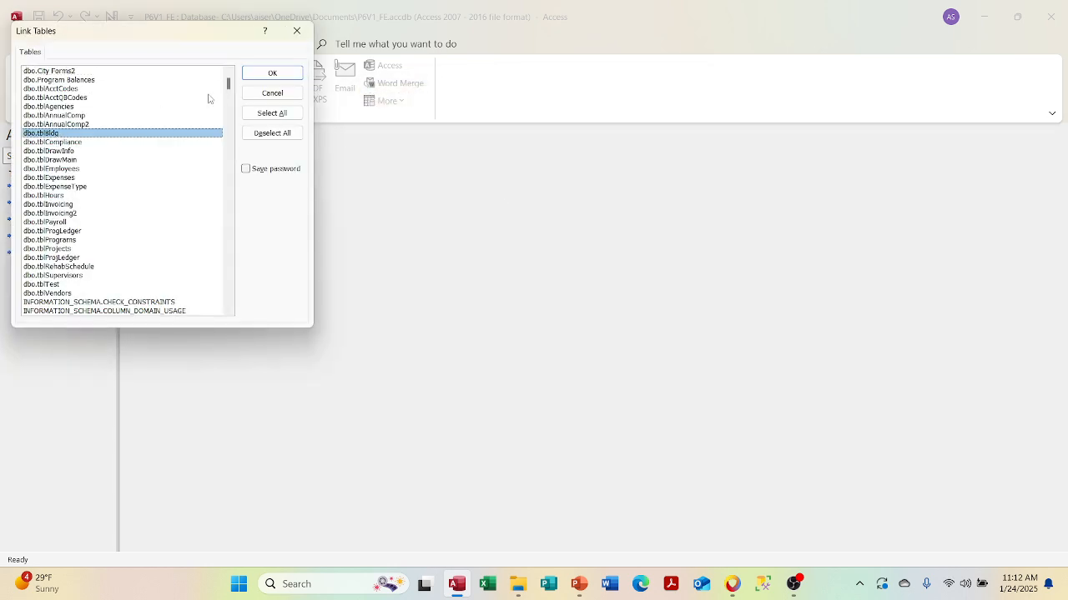
click(249, 170)
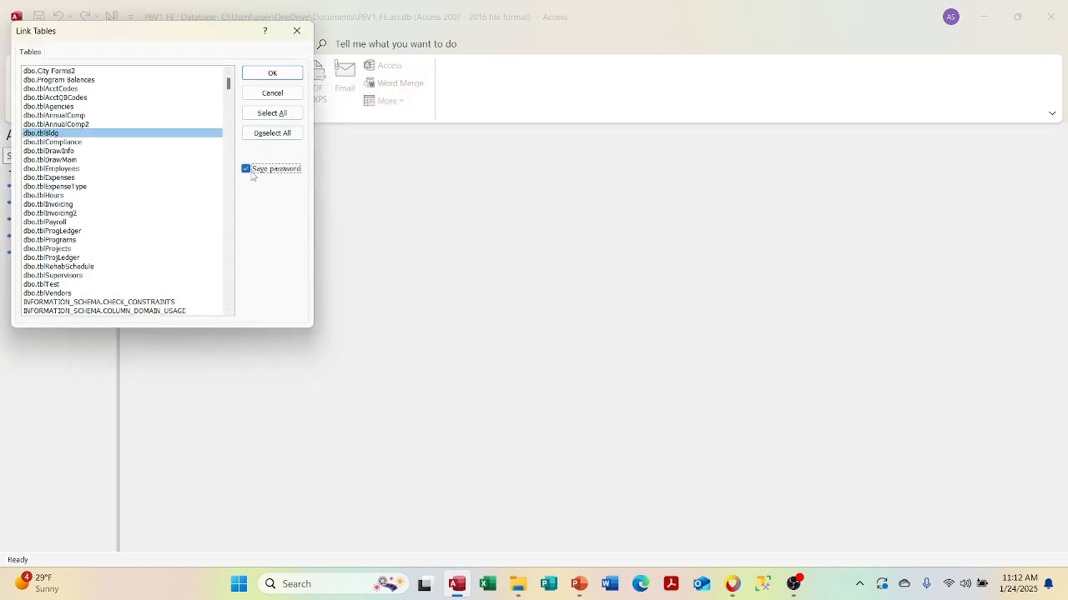
click(282, 79)
click(460, 331)
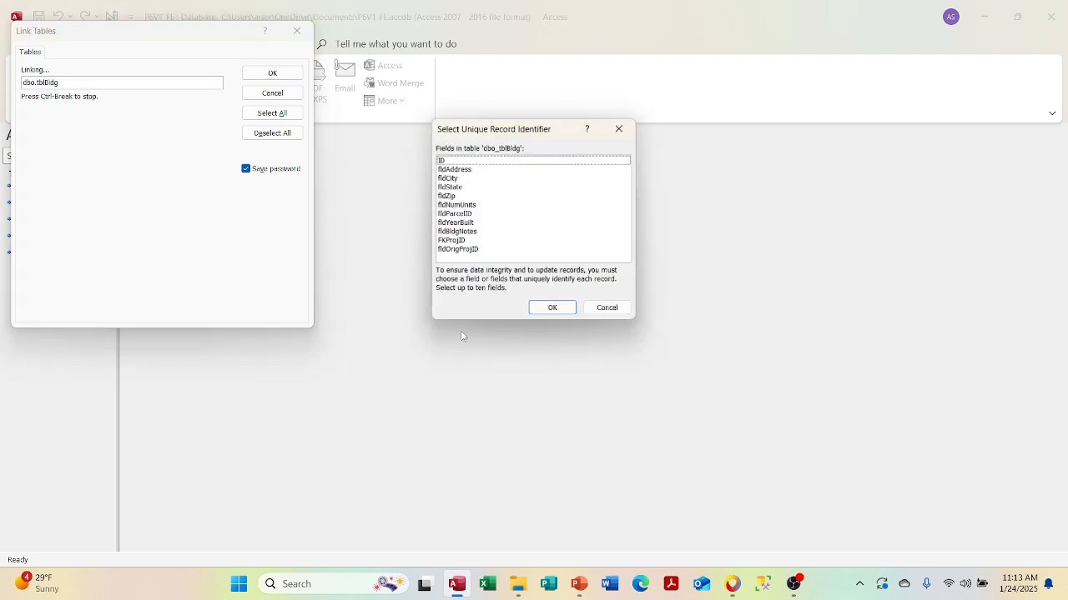
click(490, 161)
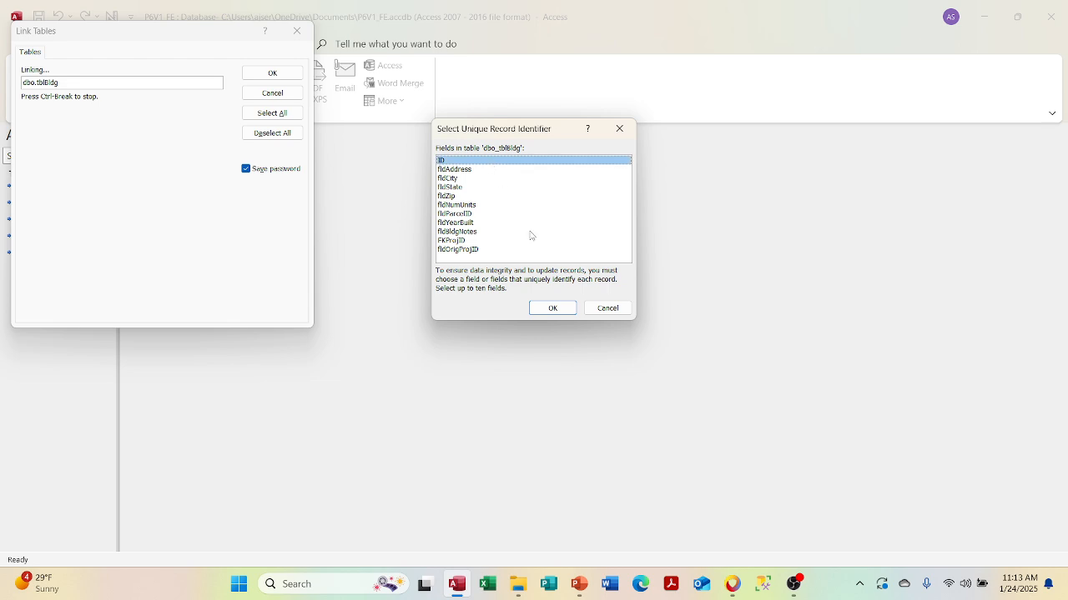
click(553, 309)
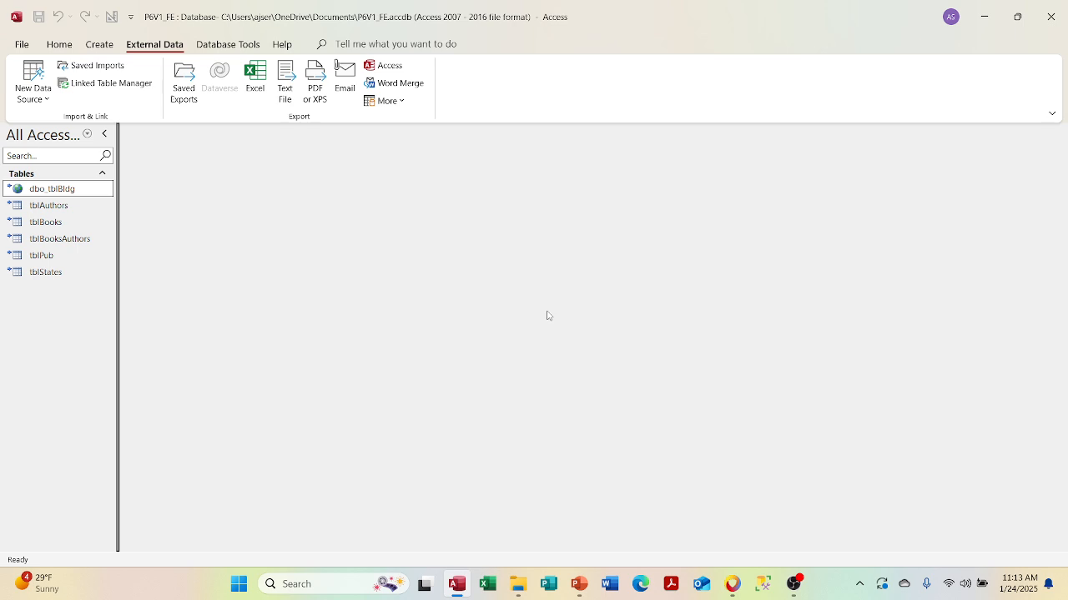
right_click(61, 211)
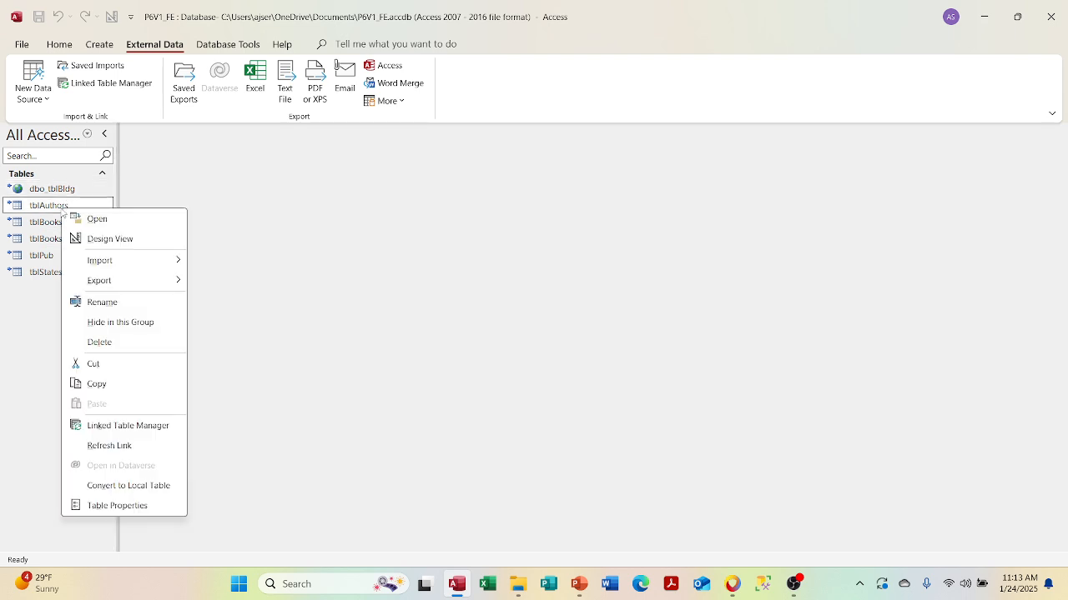
click(90, 247)
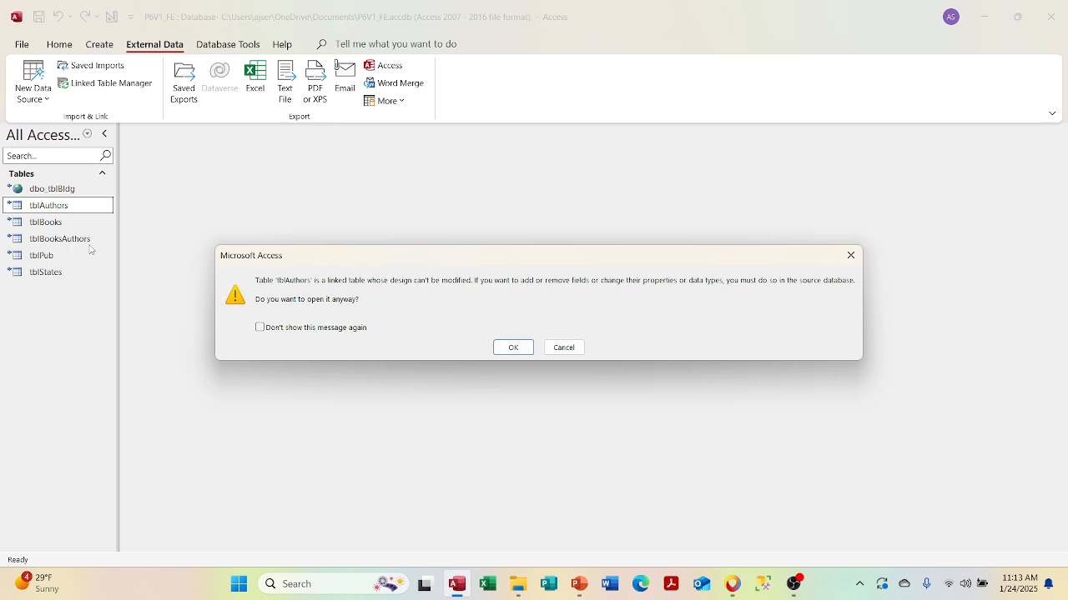
click(513, 348)
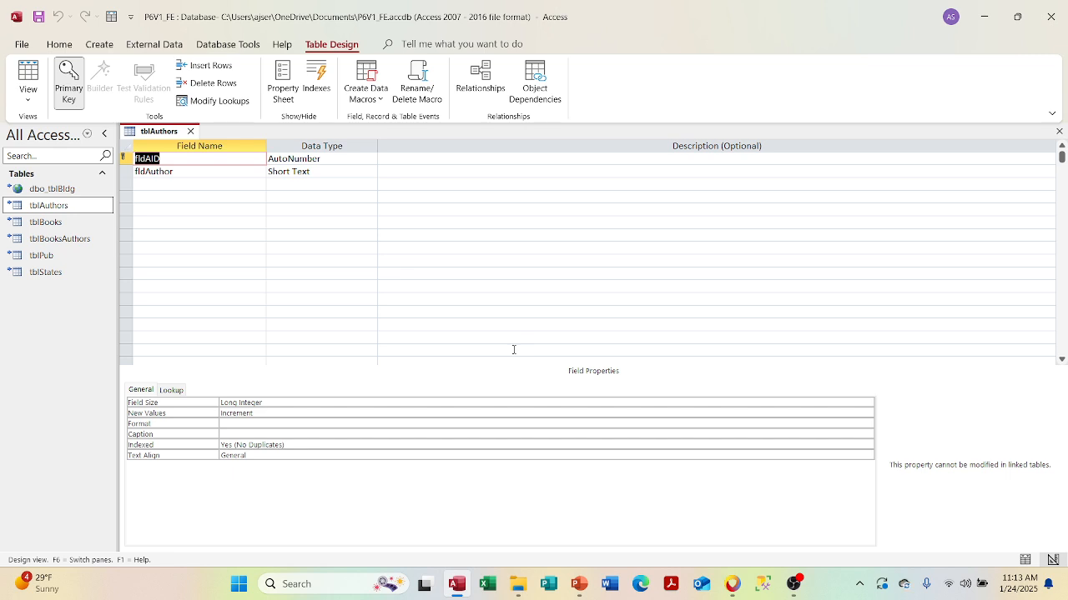
click(195, 182)
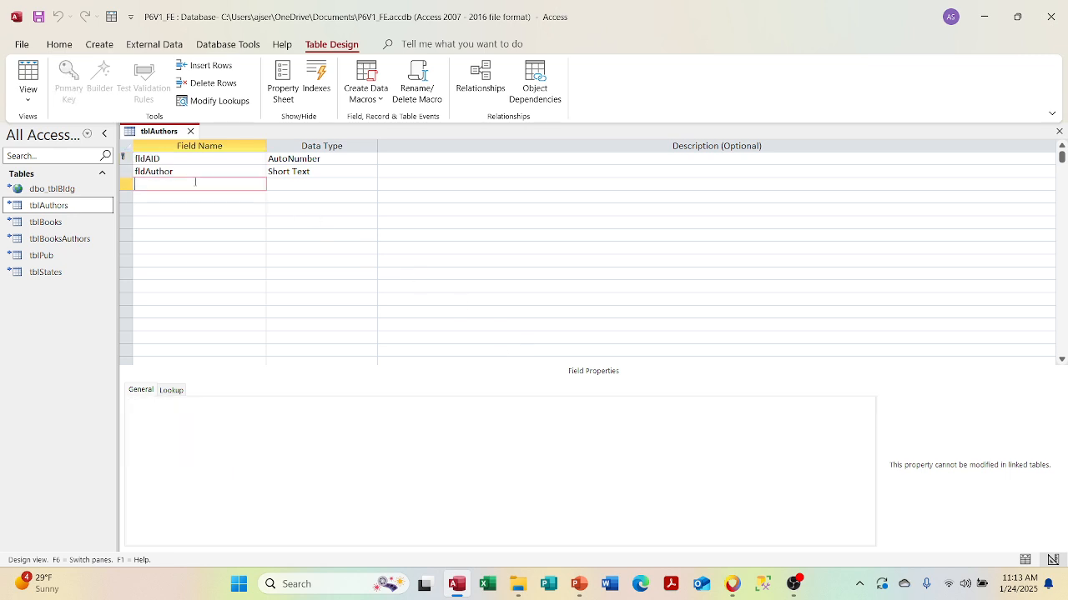
text(fldTEst)
key(Tab)
click(191, 131)
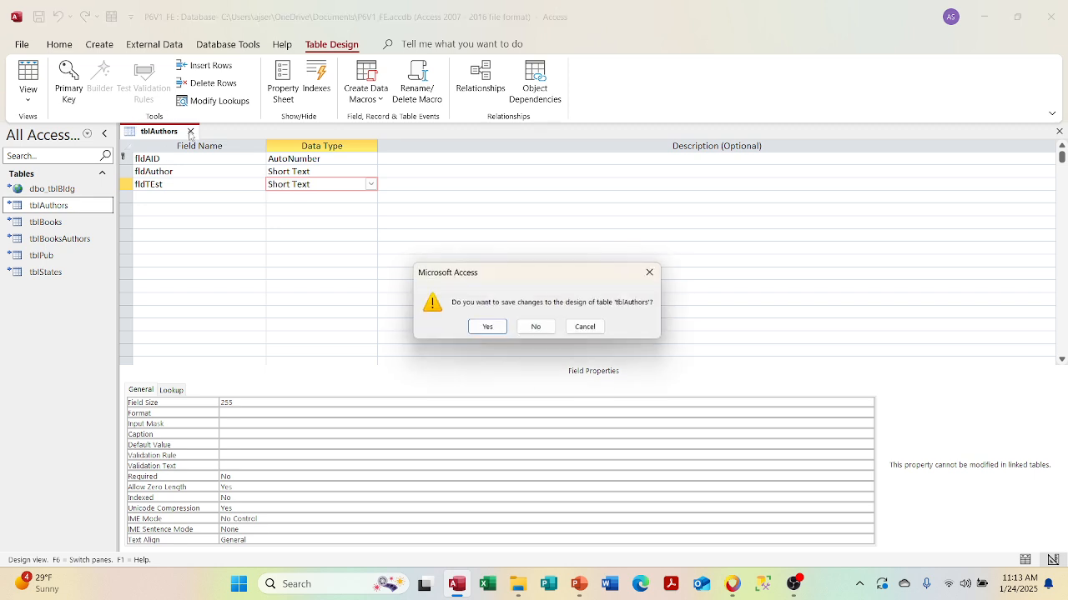
click(485, 329)
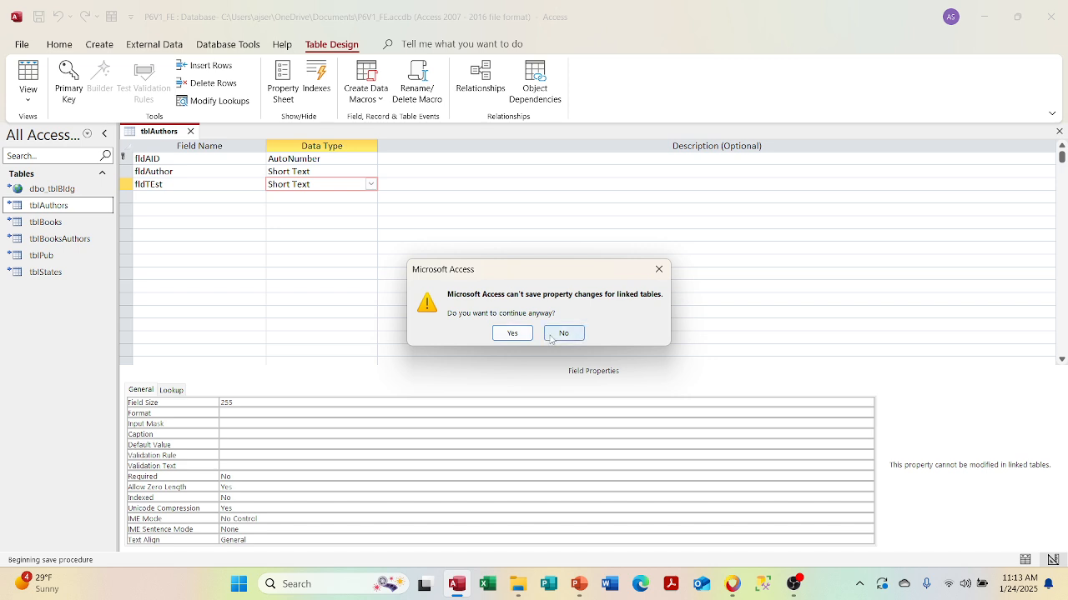
click(519, 335)
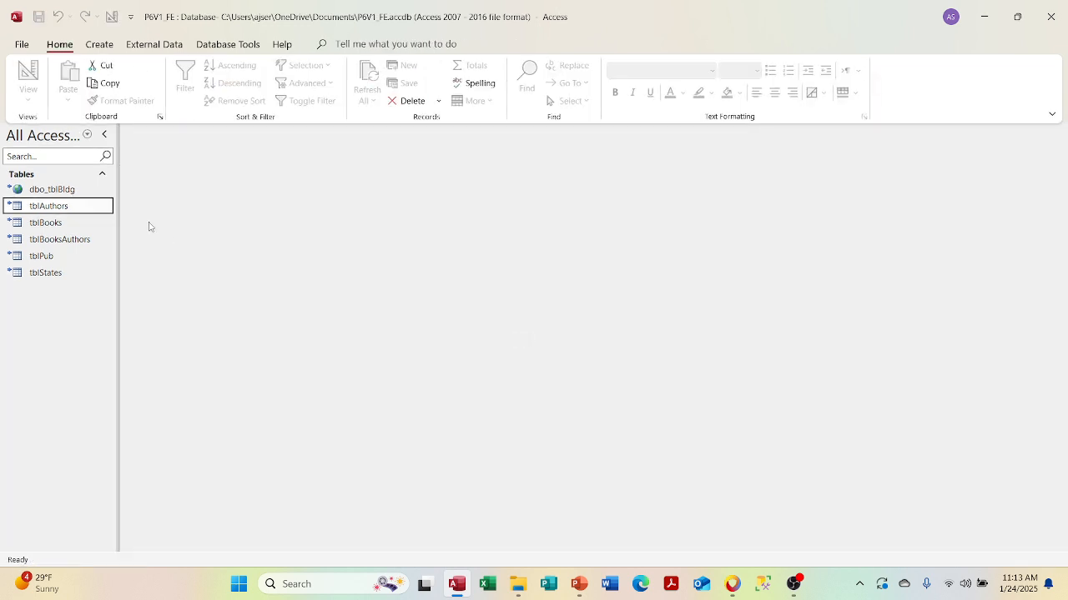
double_click(94, 208)
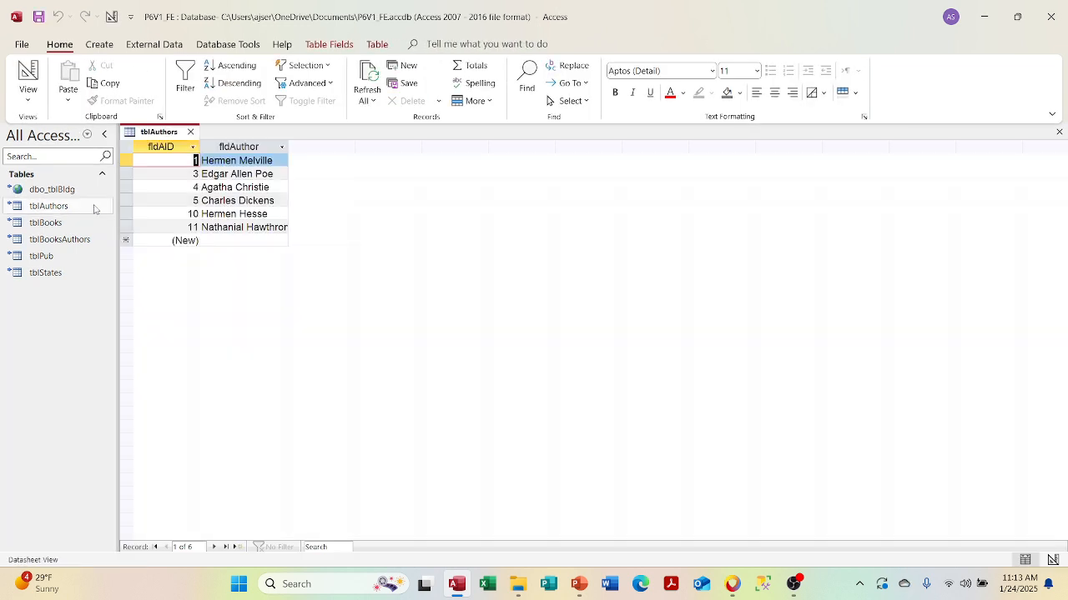
right_click(150, 123)
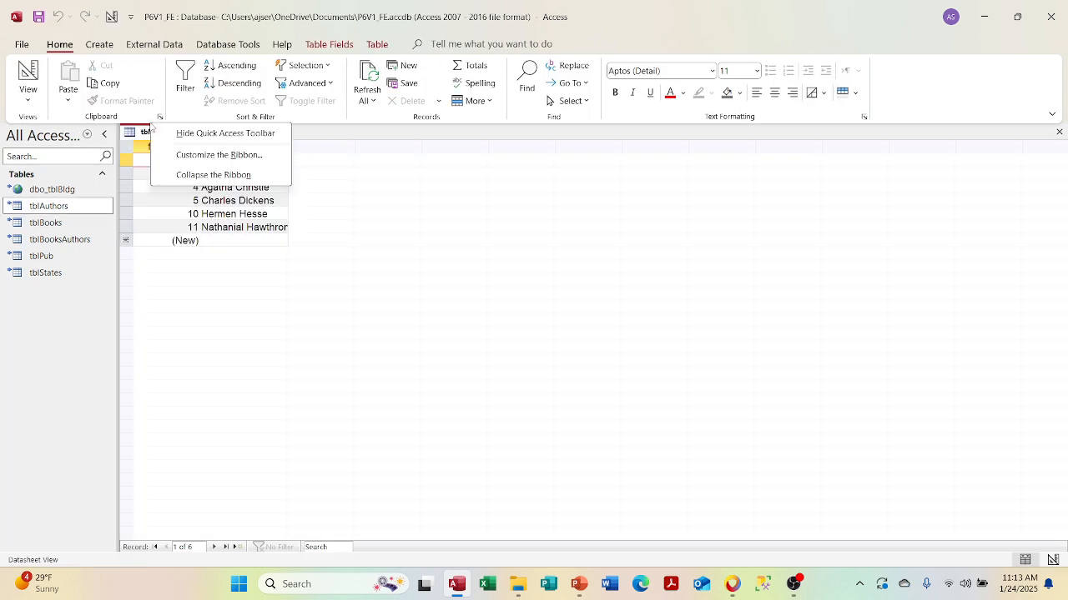
click(152, 257)
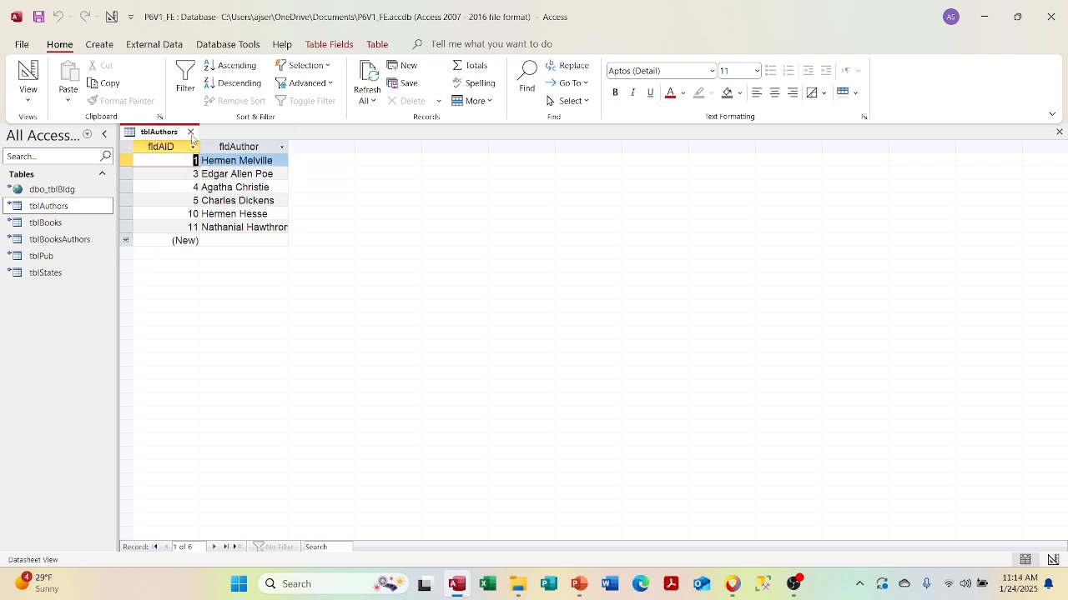
click(191, 134)
right_click(56, 209)
click(78, 235)
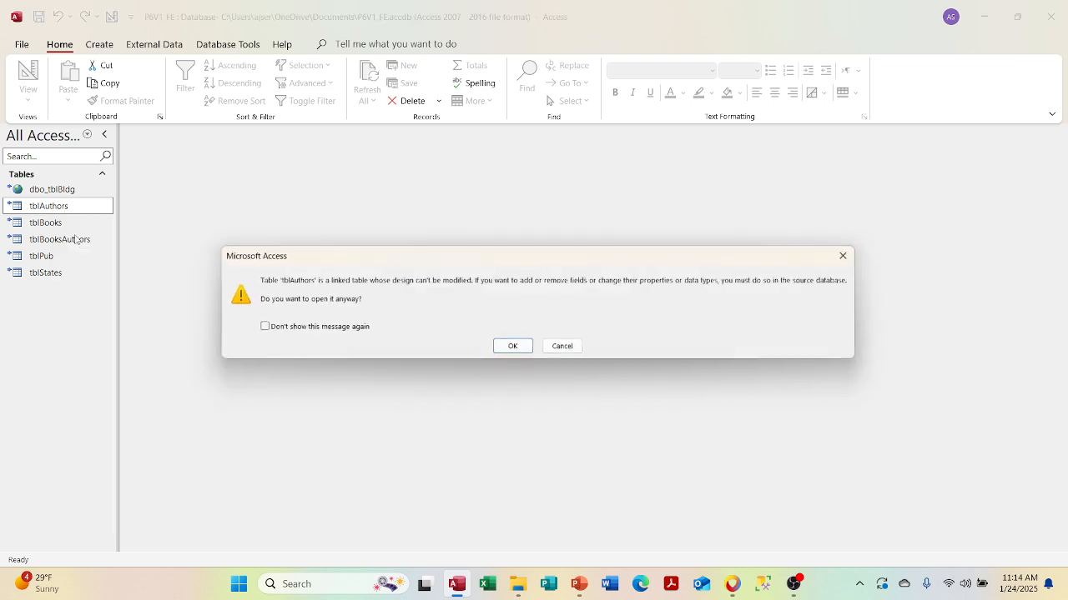
click(510, 347)
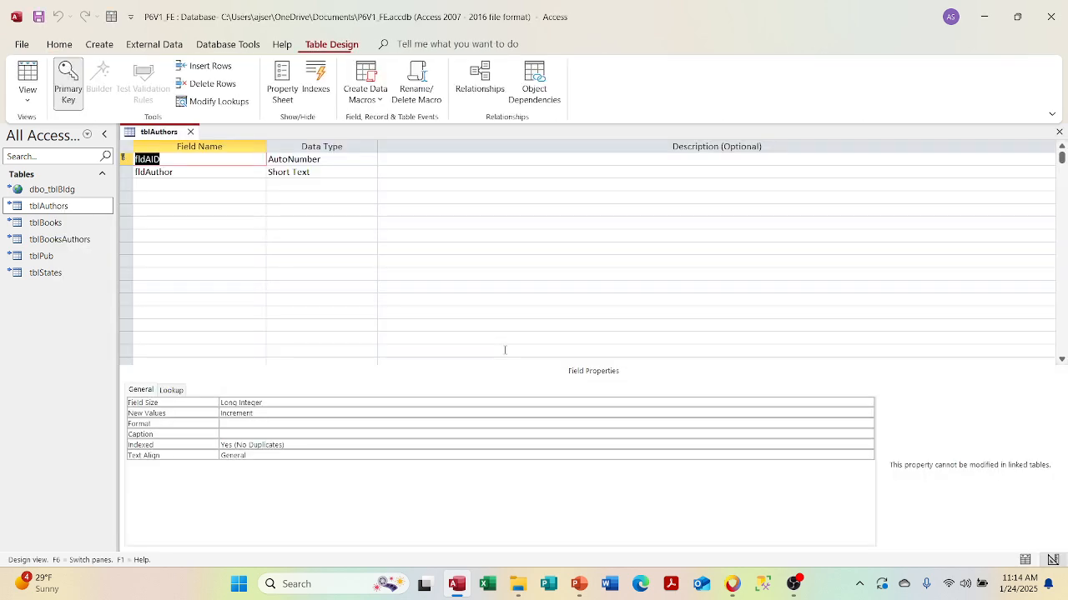
click(215, 101)
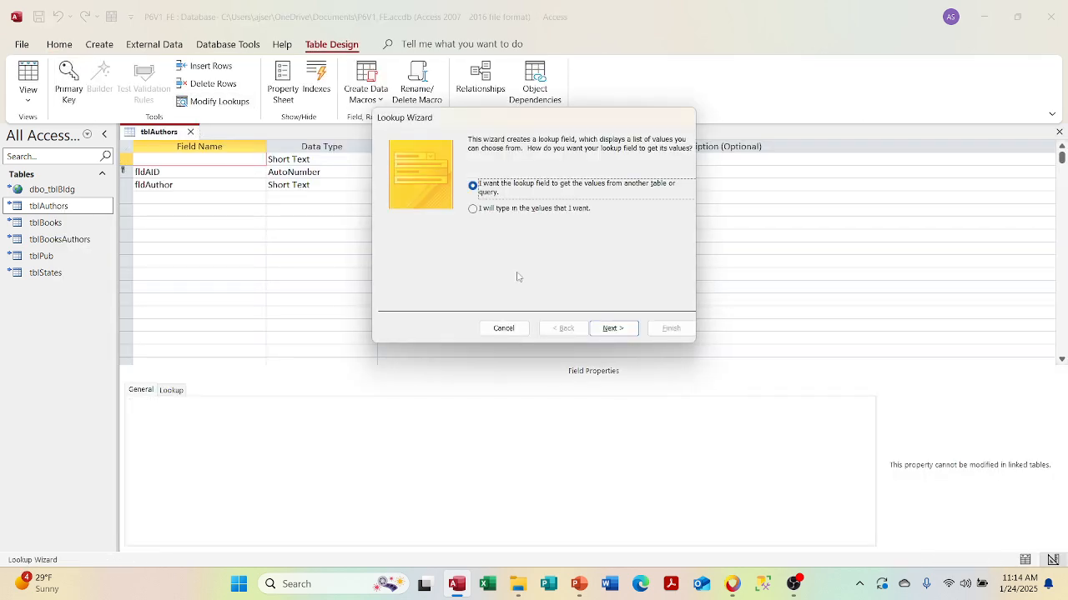
click(504, 329)
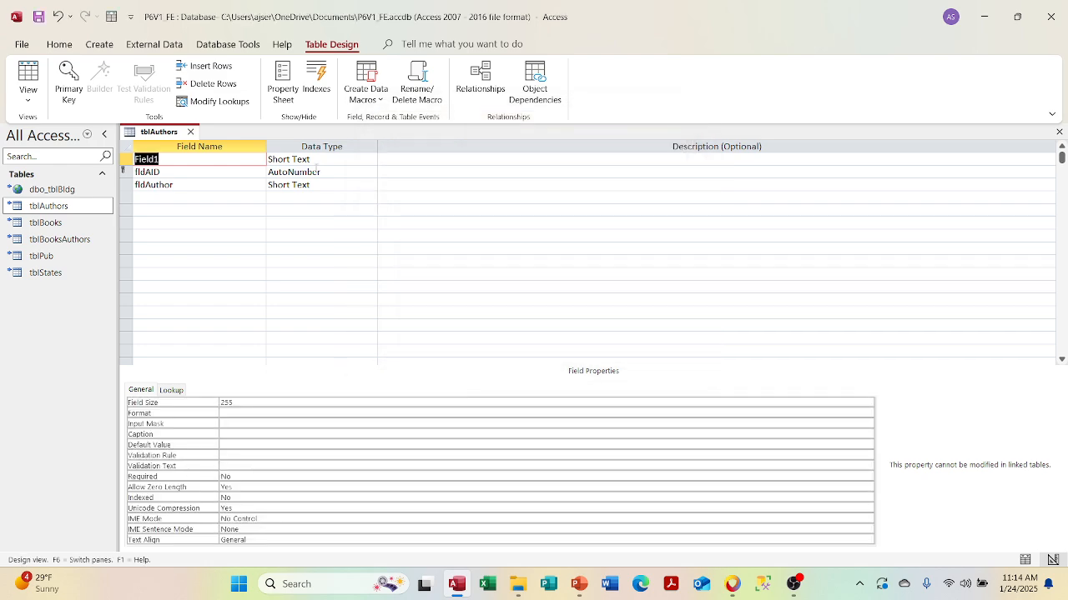
click(191, 132)
click(536, 329)
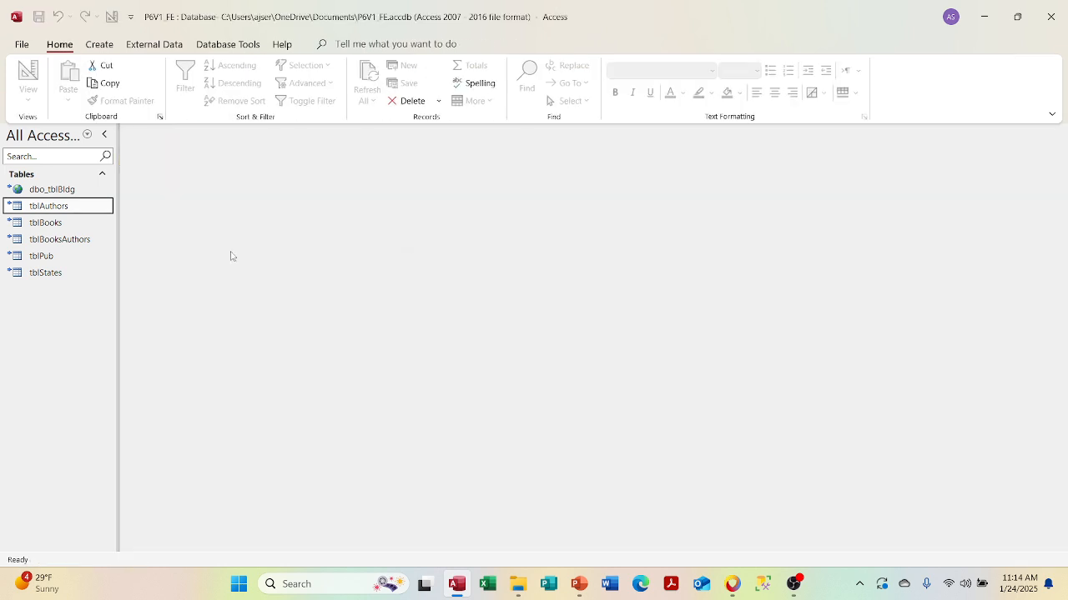
double_click(90, 208)
click(61, 225)
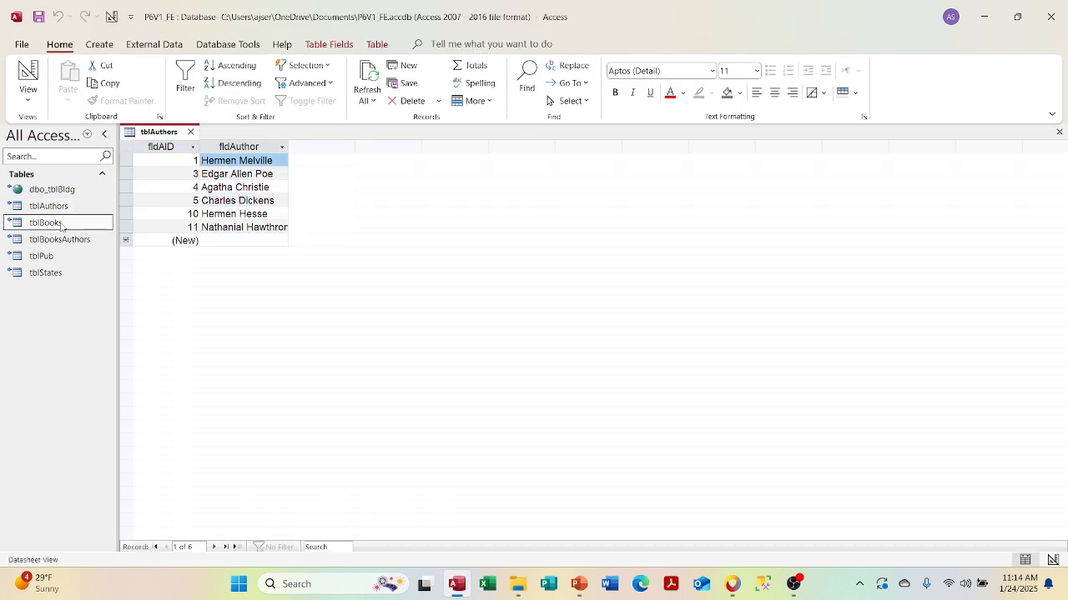
double_click(61, 225)
double_click(55, 240)
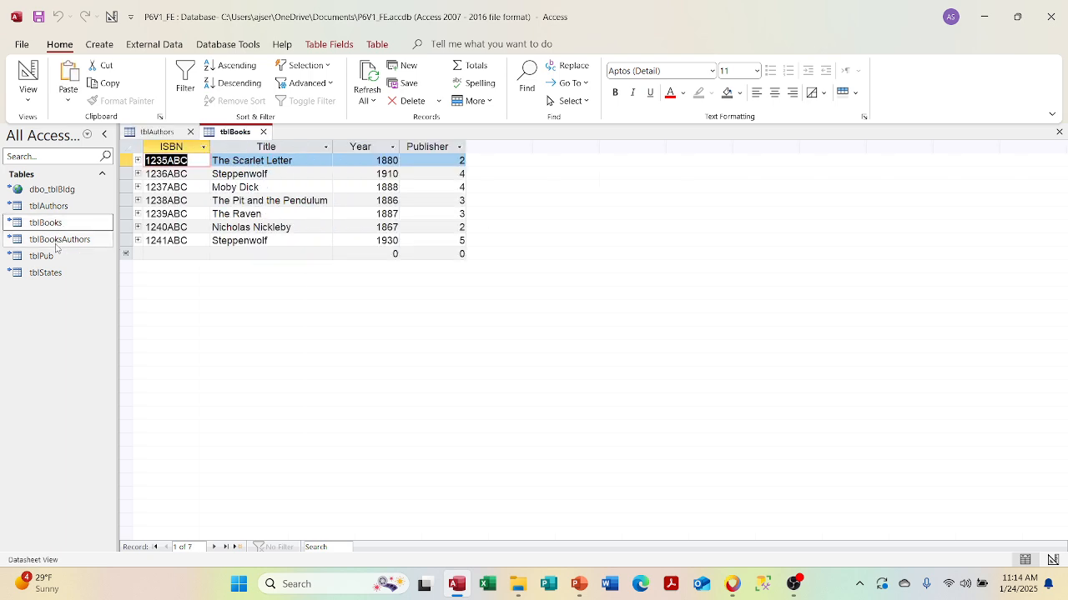
double_click(50, 256)
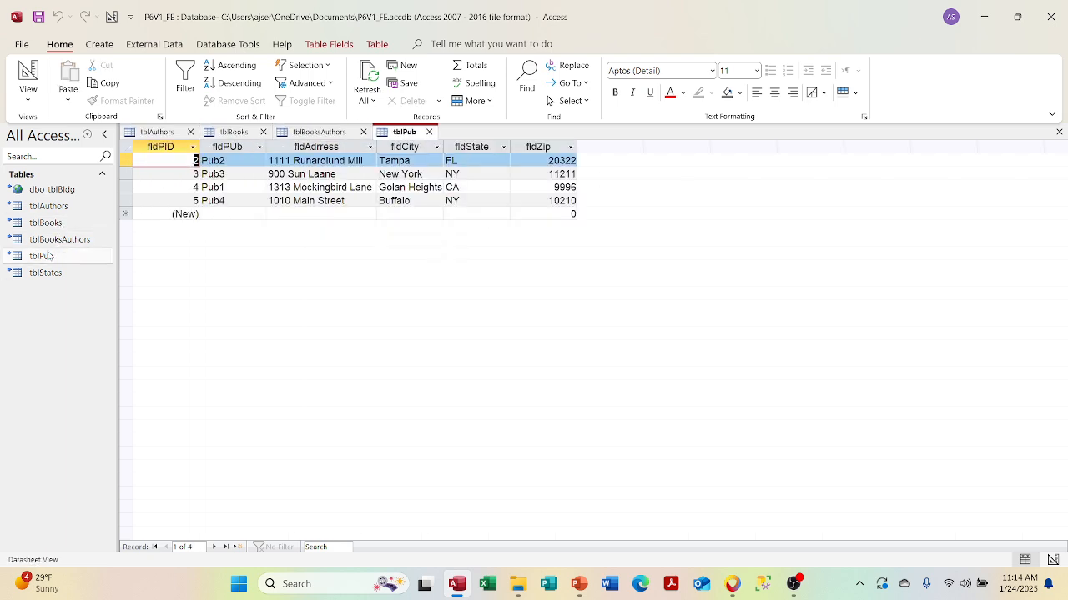
double_click(48, 272)
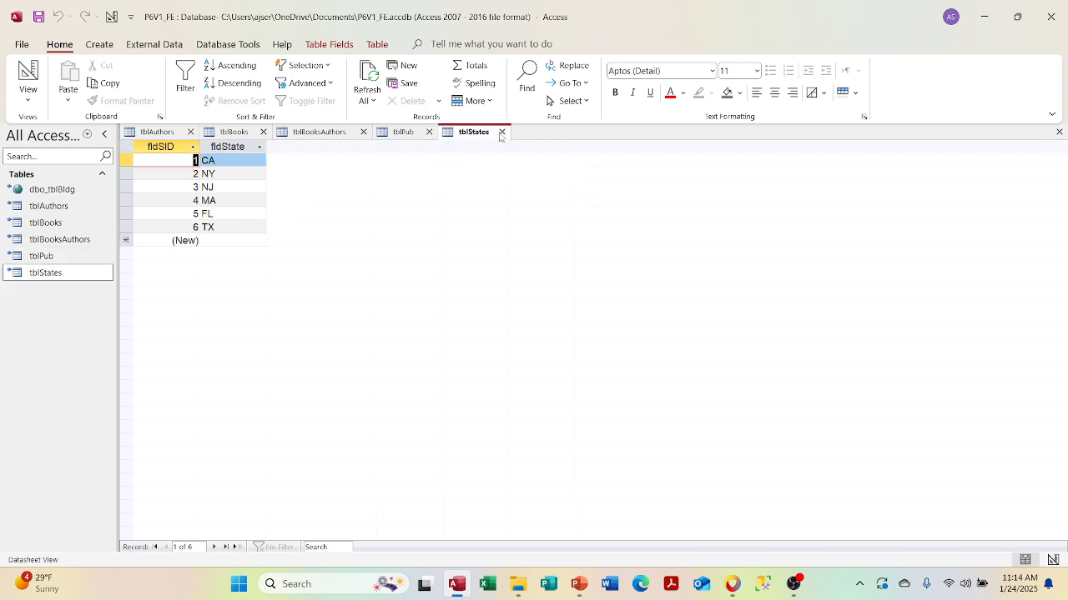
click(501, 131)
click(429, 132)
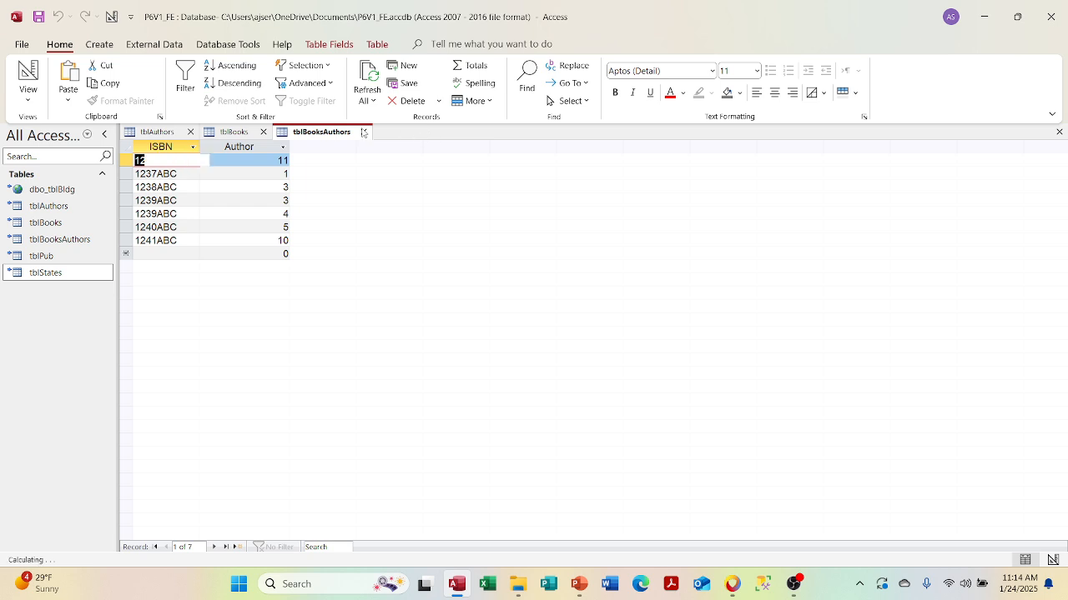
click(363, 132)
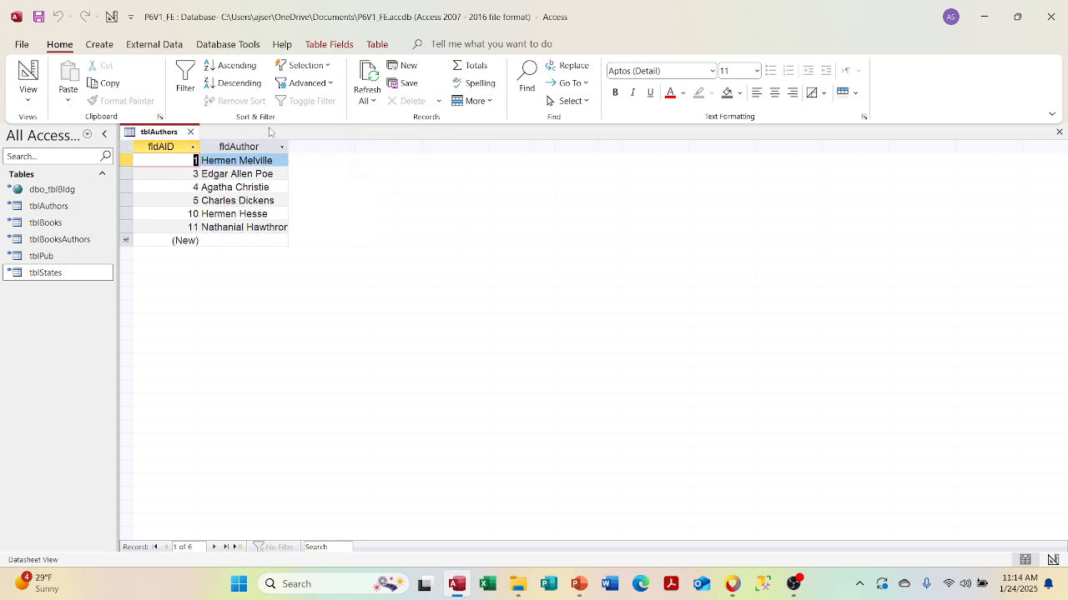
click(190, 132)
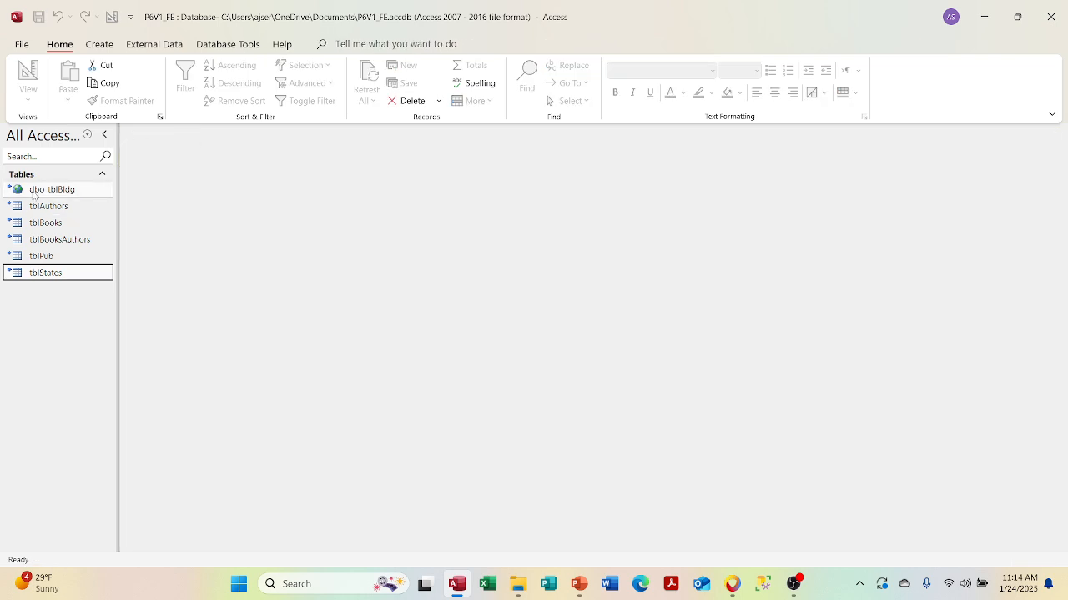
right_click(33, 195)
click(60, 223)
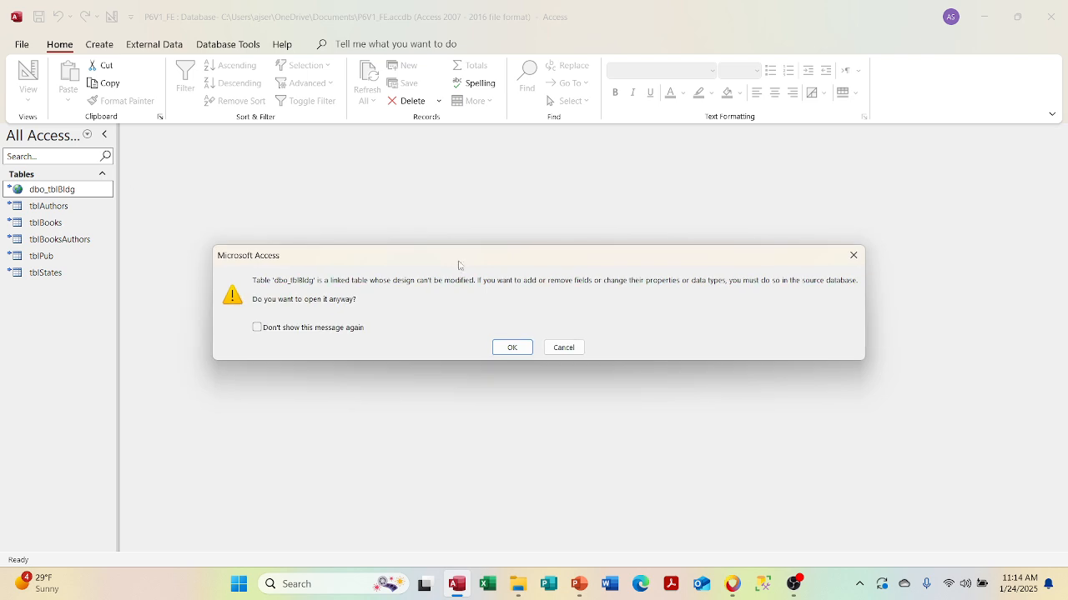
click(510, 347)
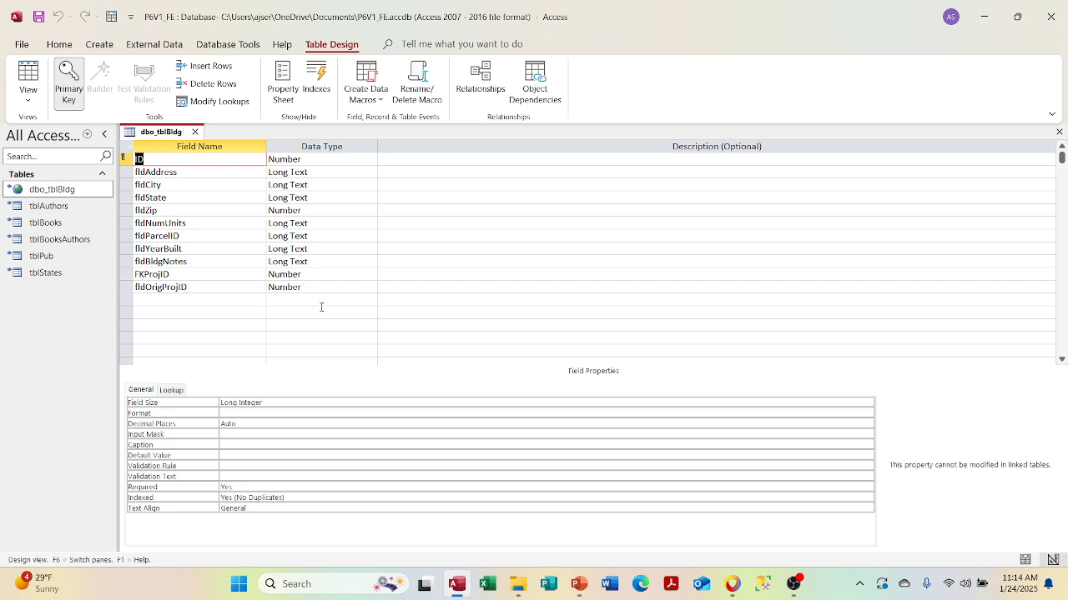
click(194, 132)
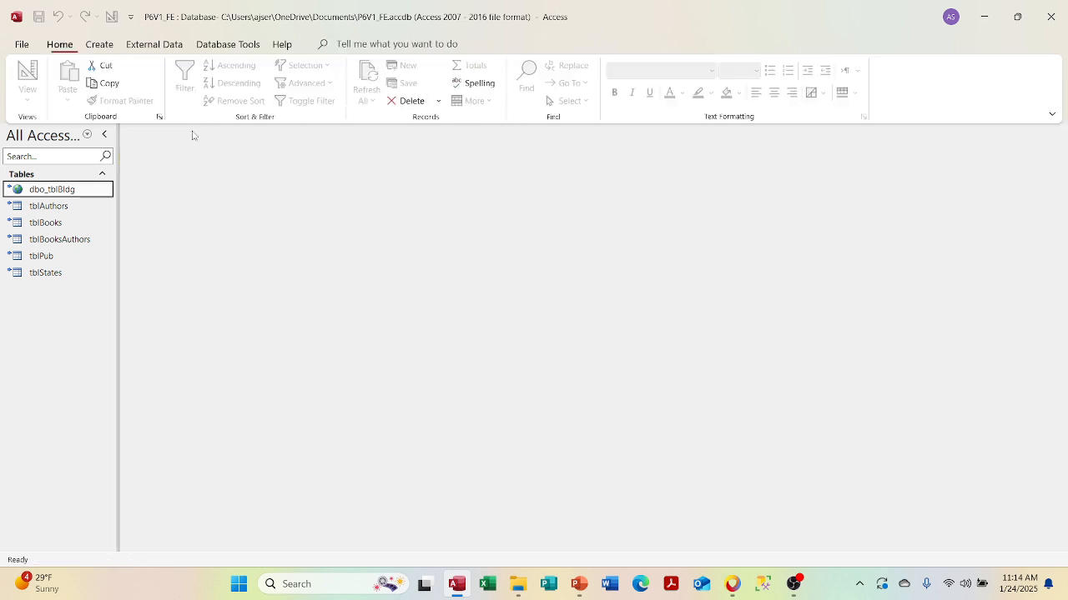
- Delete the dbo_tblBldg link from P6V1_FE's Navigation Pane
right_click(70, 188)
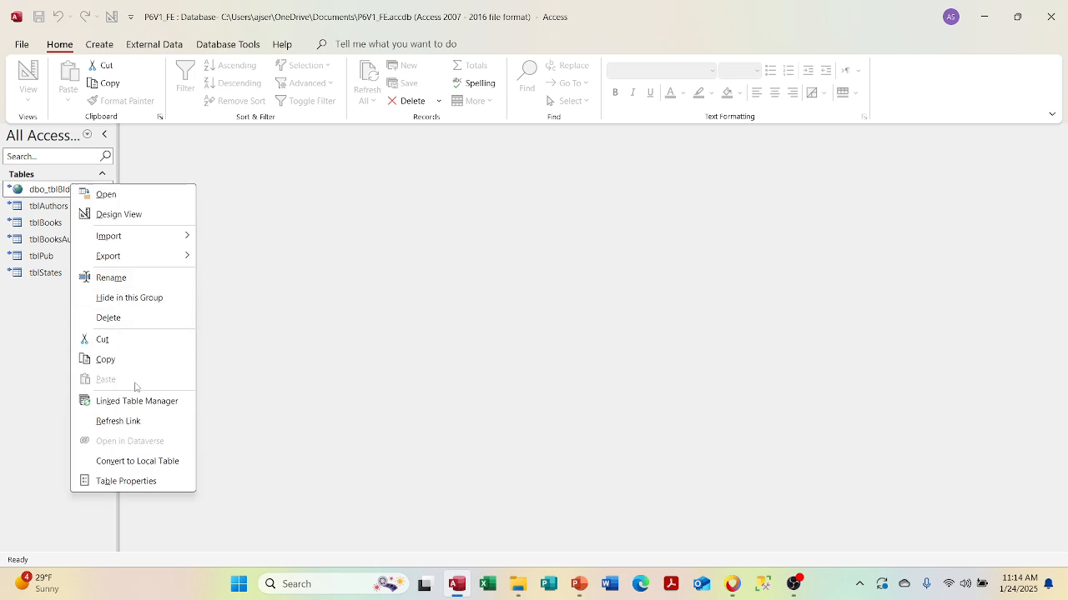
click(133, 320)
click(497, 338)
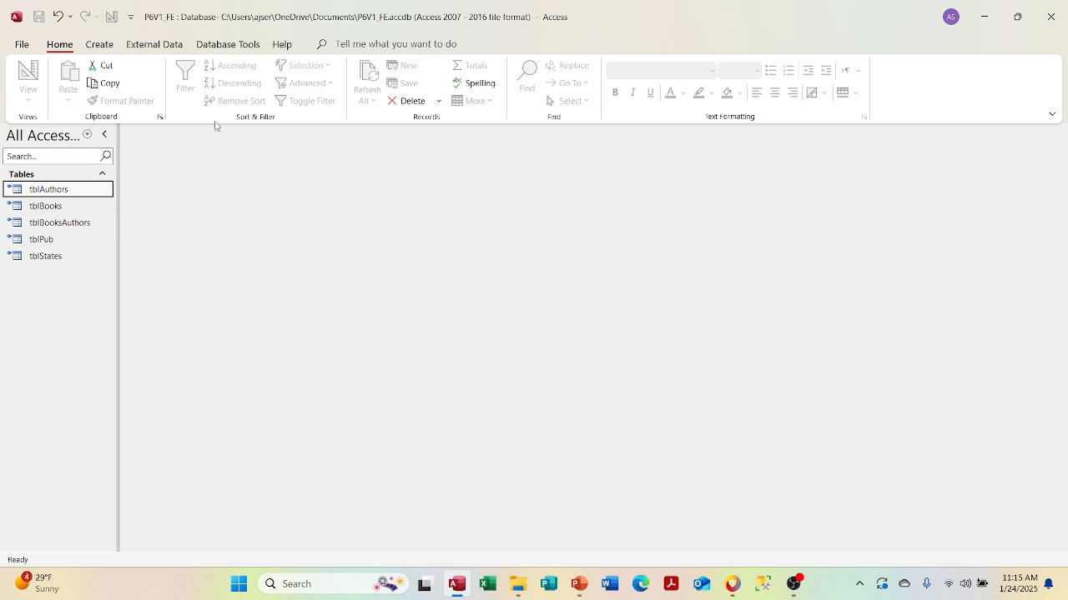
click(156, 45)
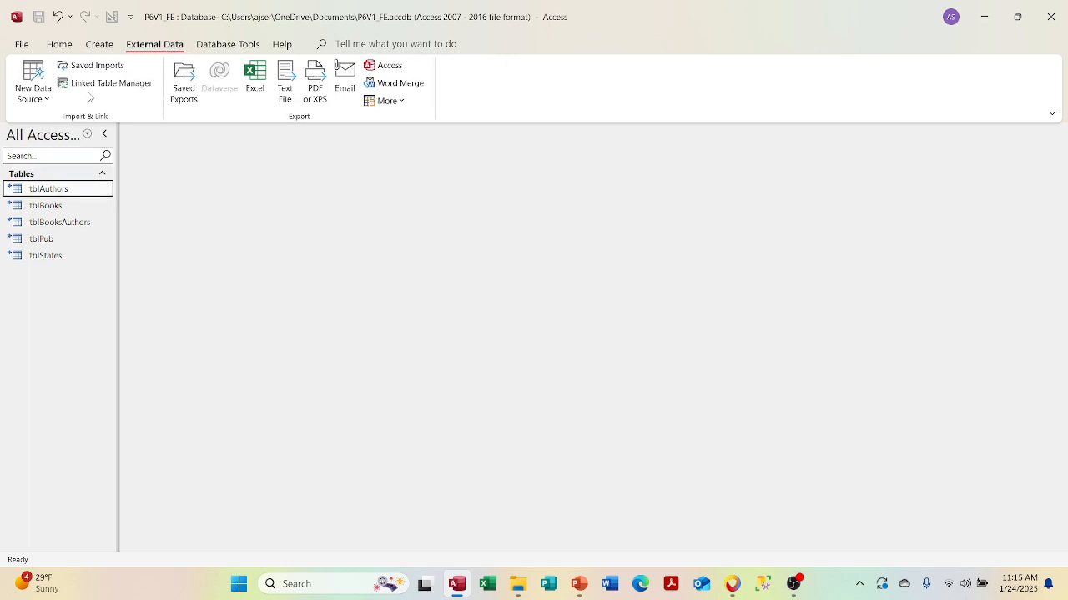
- In Linked Table Manager, inspect the Access back-end link's file and password settings
click(90, 84)
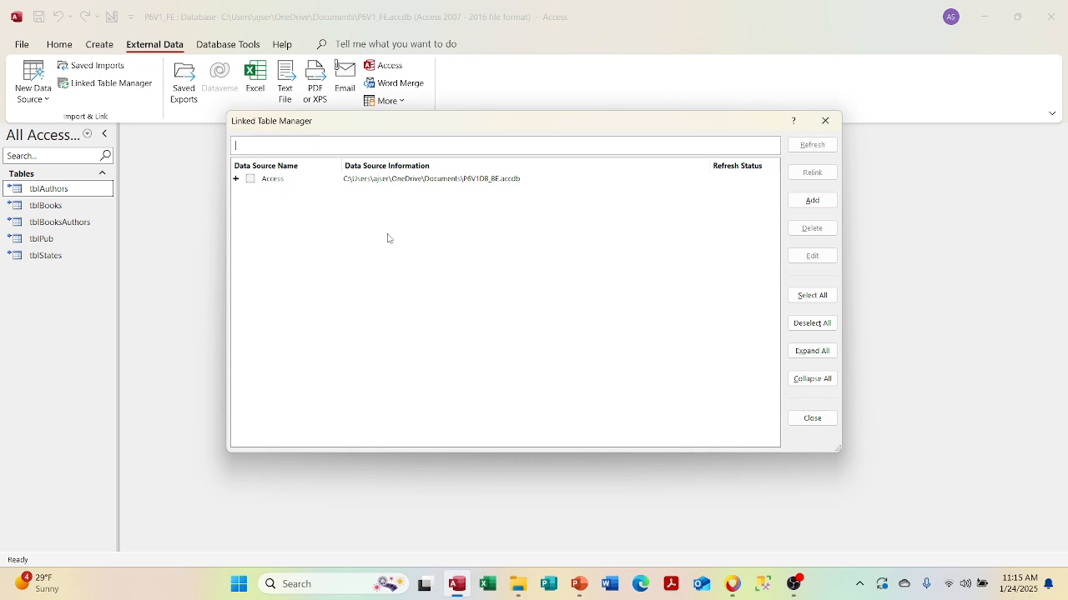
click(251, 178)
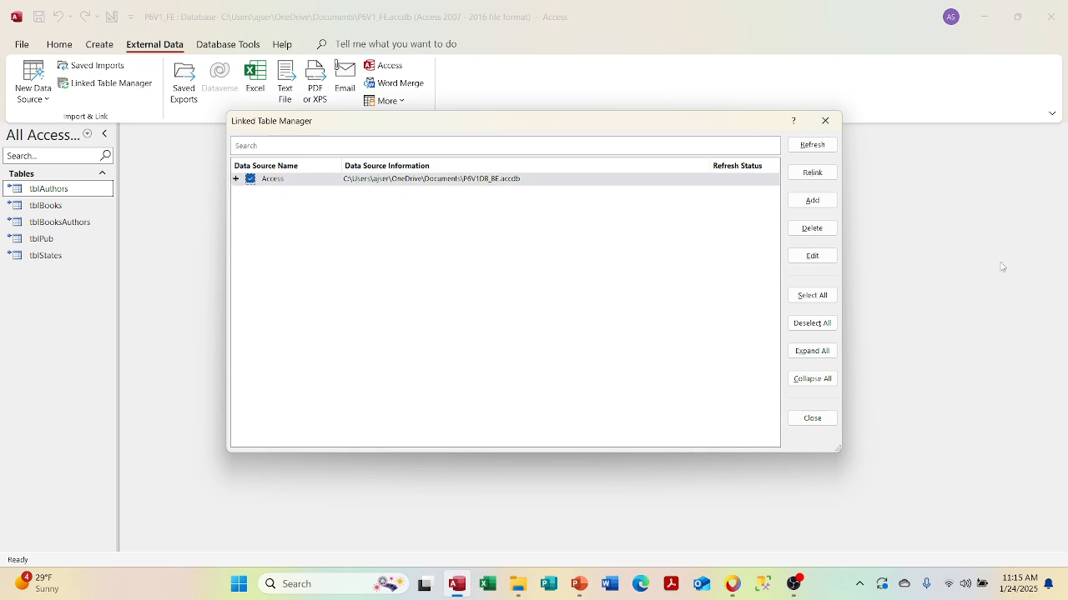
click(819, 256)
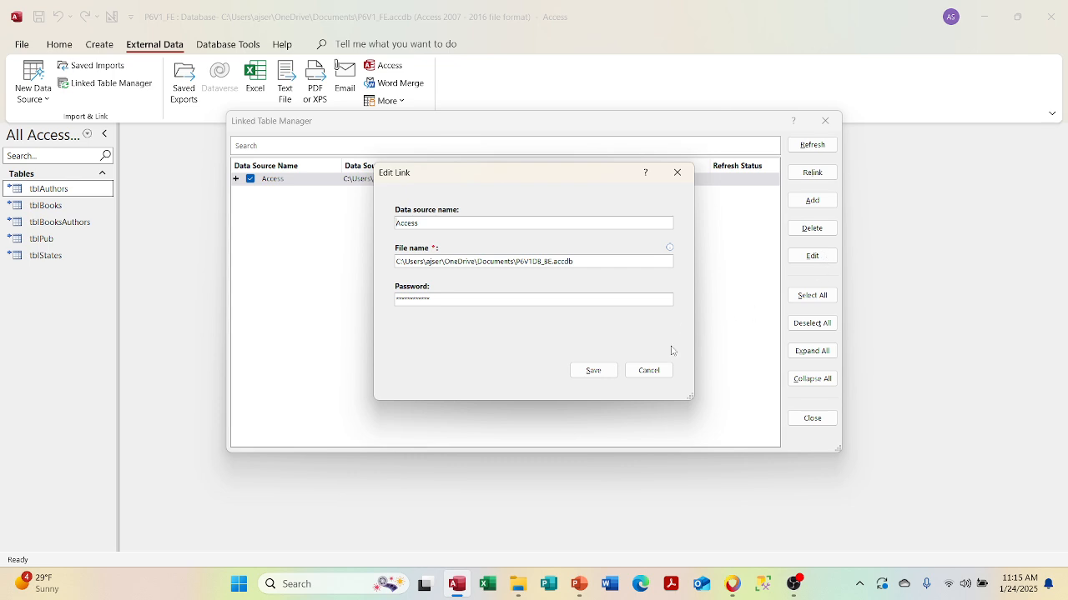
click(651, 372)
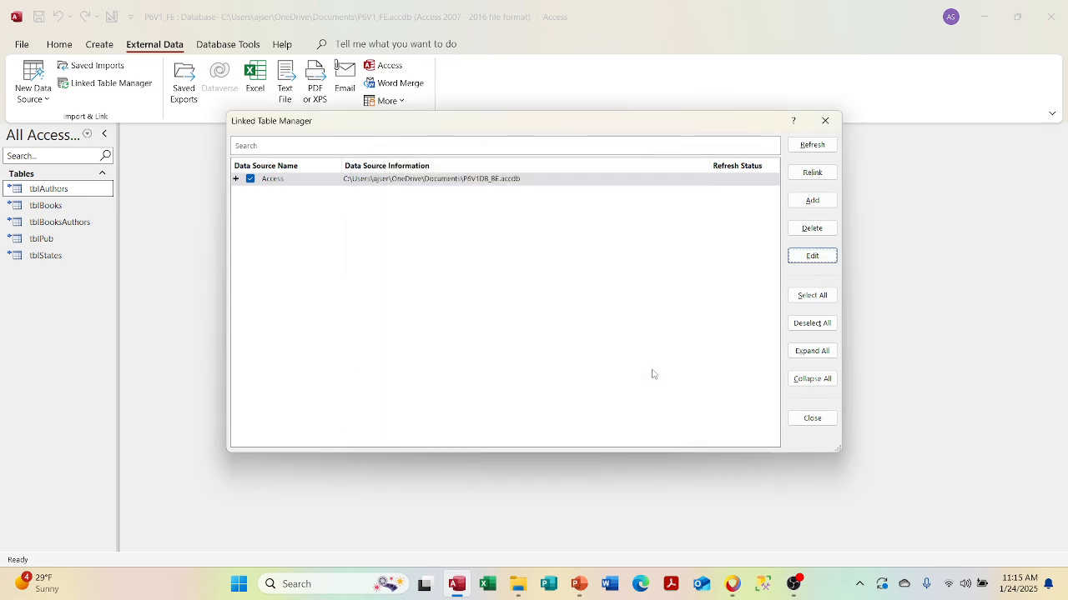
- Try Expand All, Collapse All, Deselect All and Select All, then add a new Access link
click(801, 355)
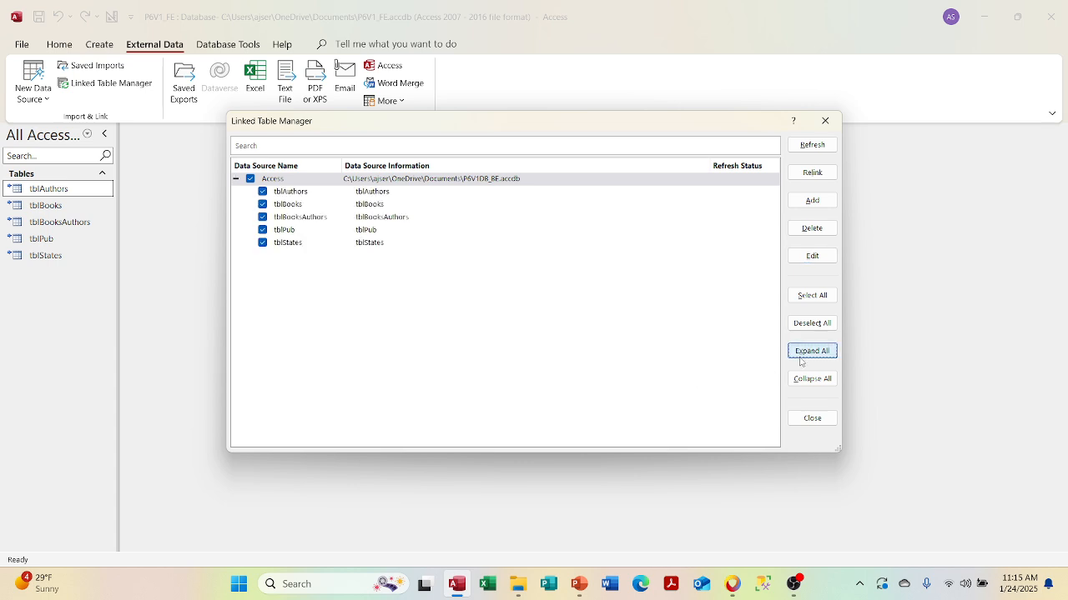
click(801, 382)
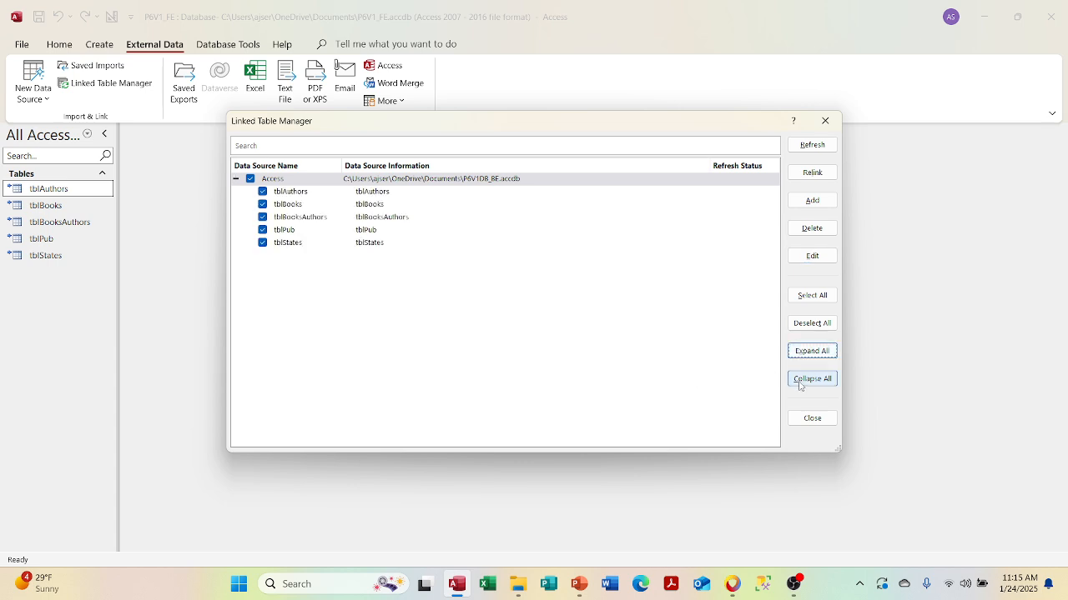
click(808, 330)
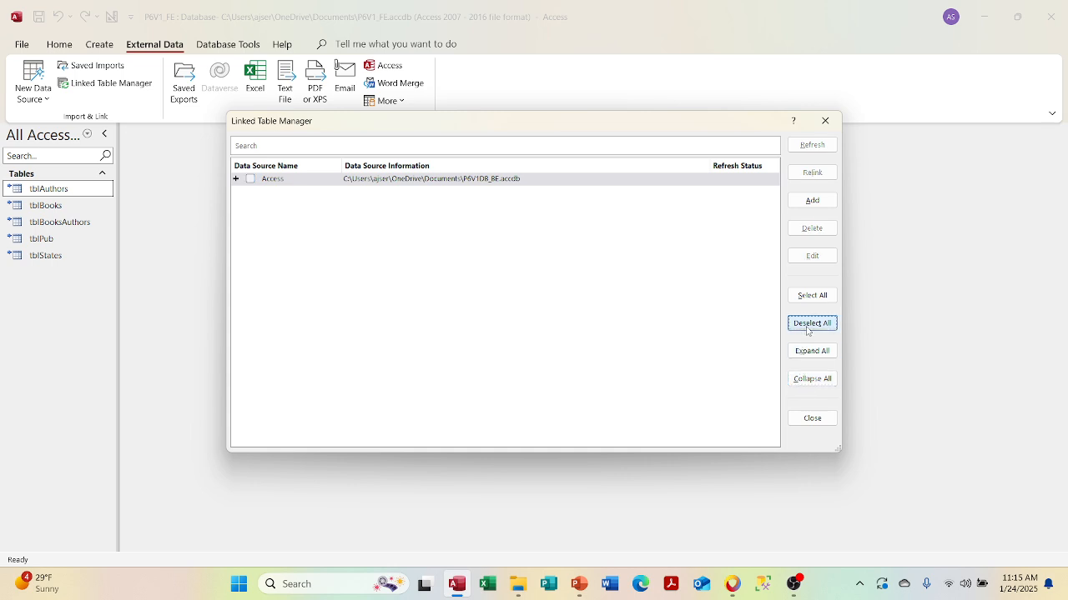
click(807, 298)
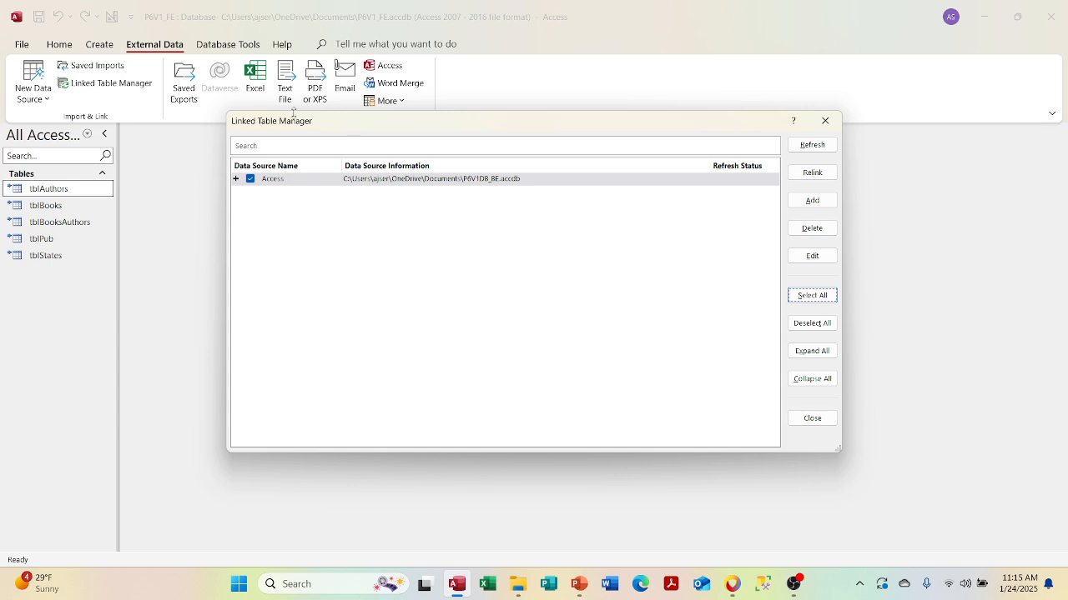
click(236, 181)
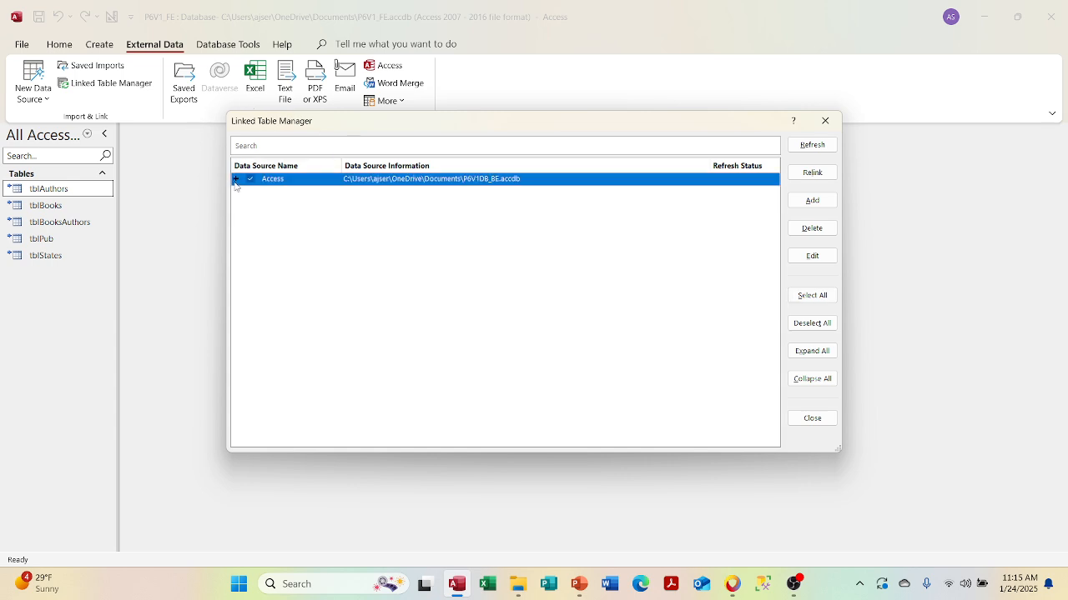
click(236, 178)
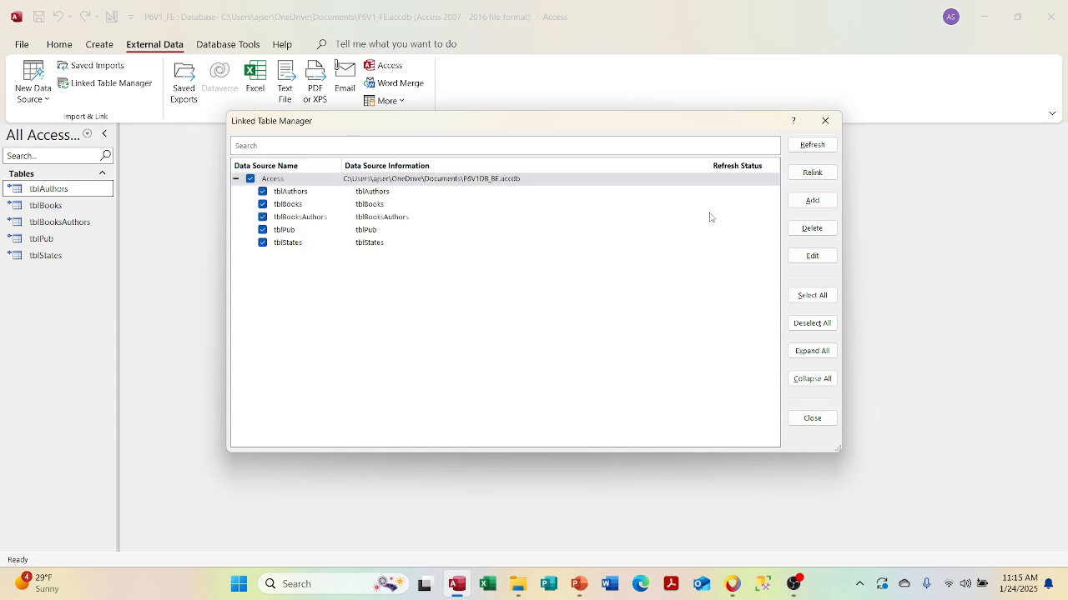
click(814, 201)
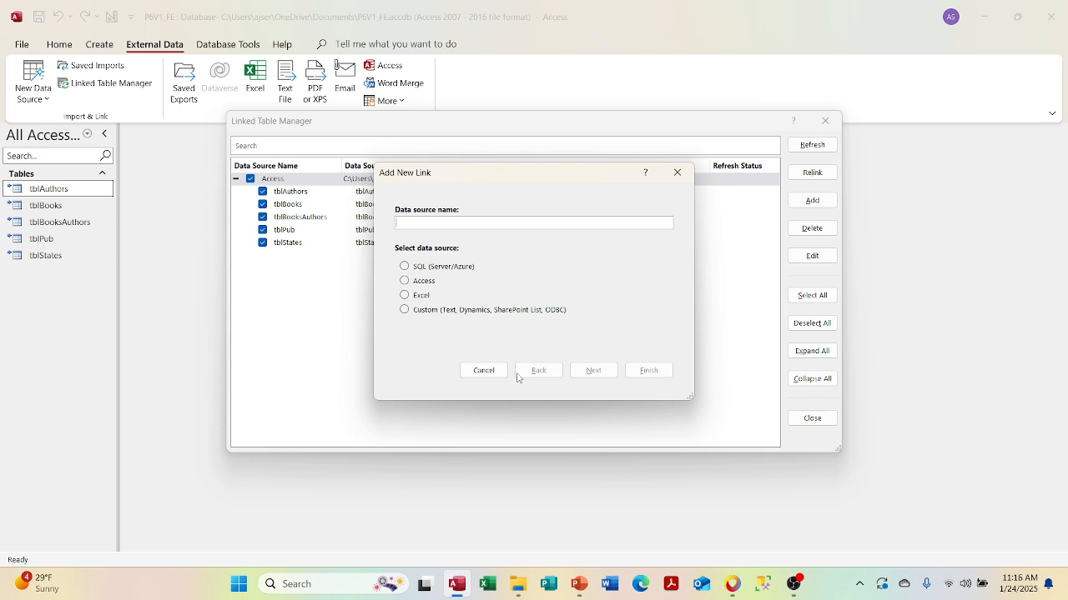
click(404, 282)
- Trial-link P4V2.accdb, then cancel it without linking any tables
click(603, 369)
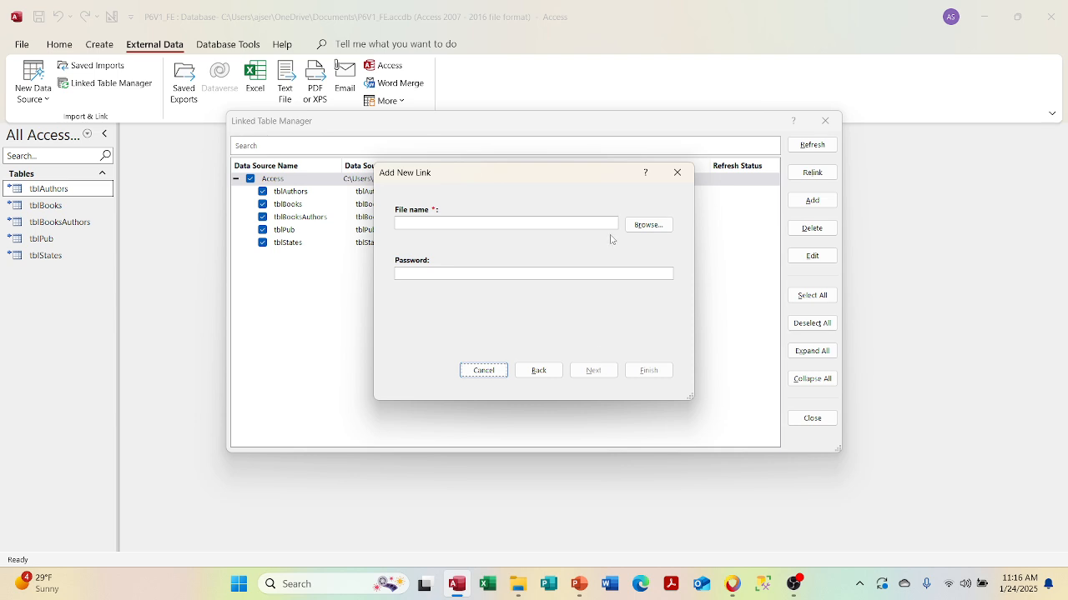
click(656, 225)
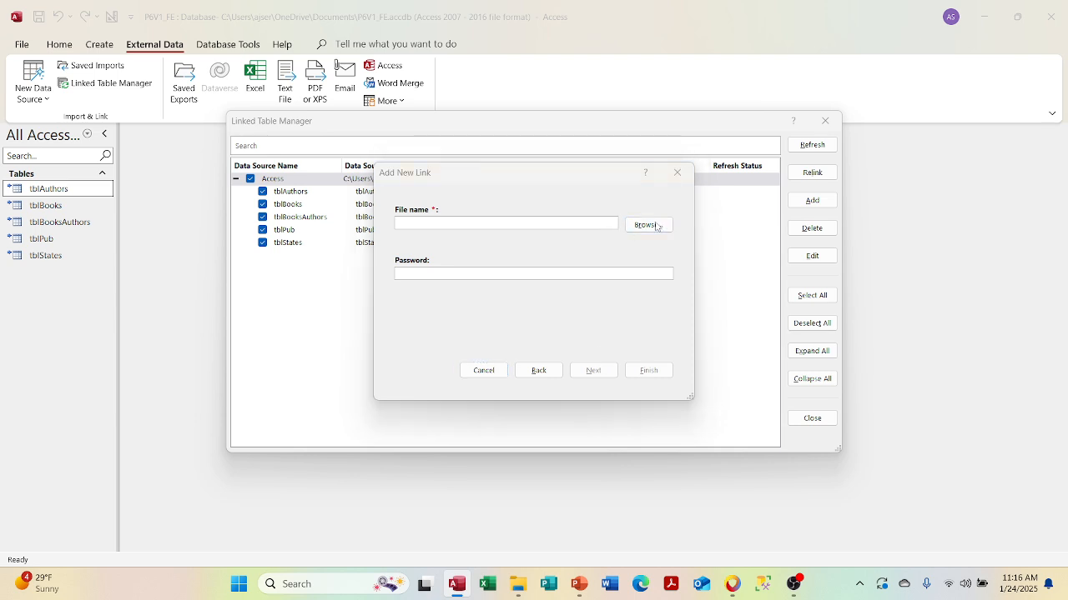
scroll(377, 208, down, 5)
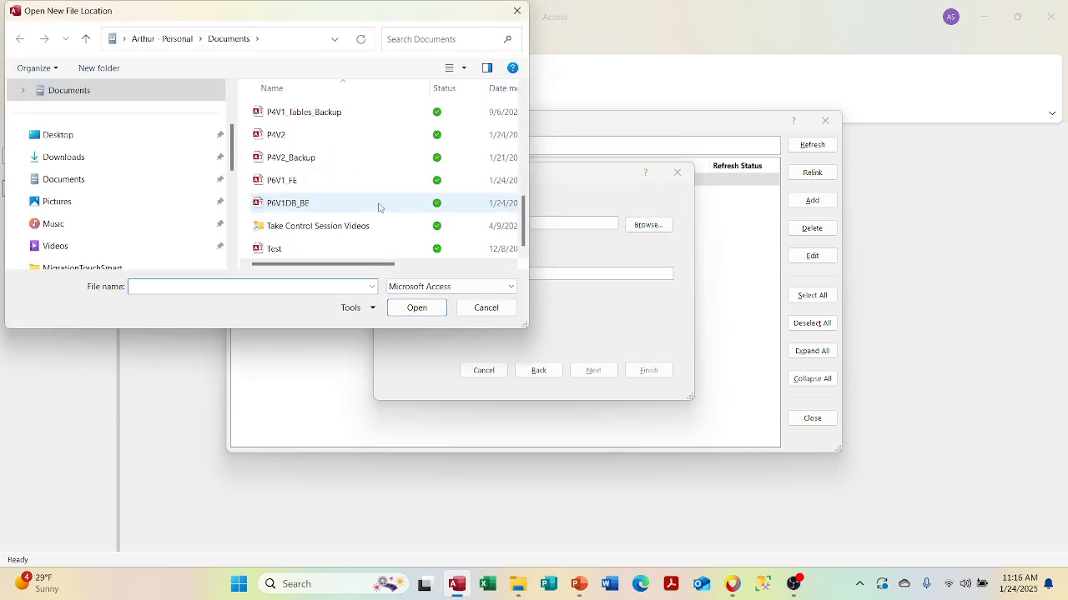
double_click(343, 139)
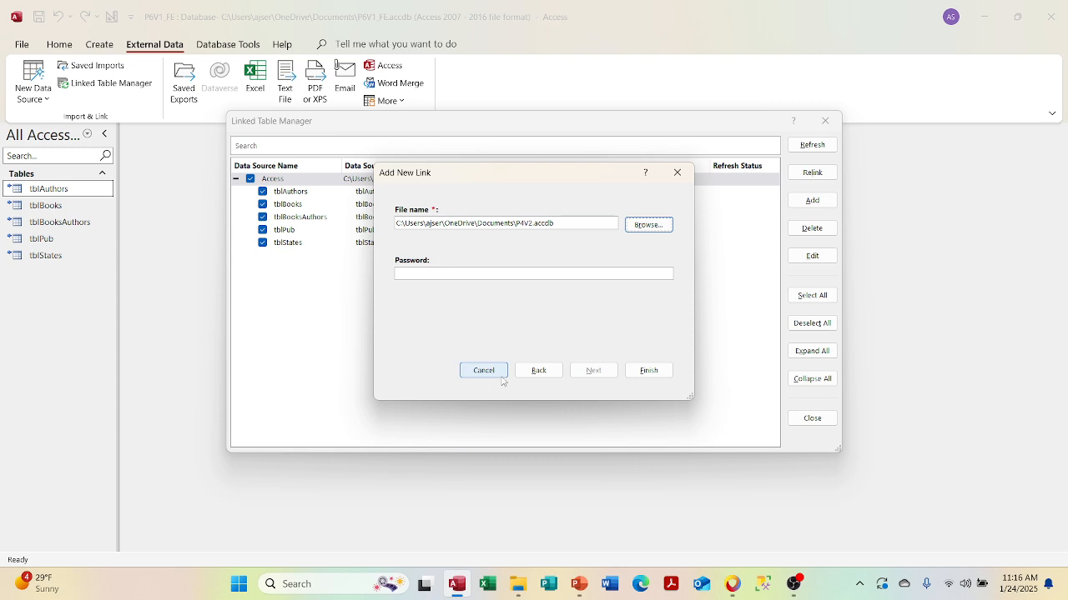
click(649, 372)
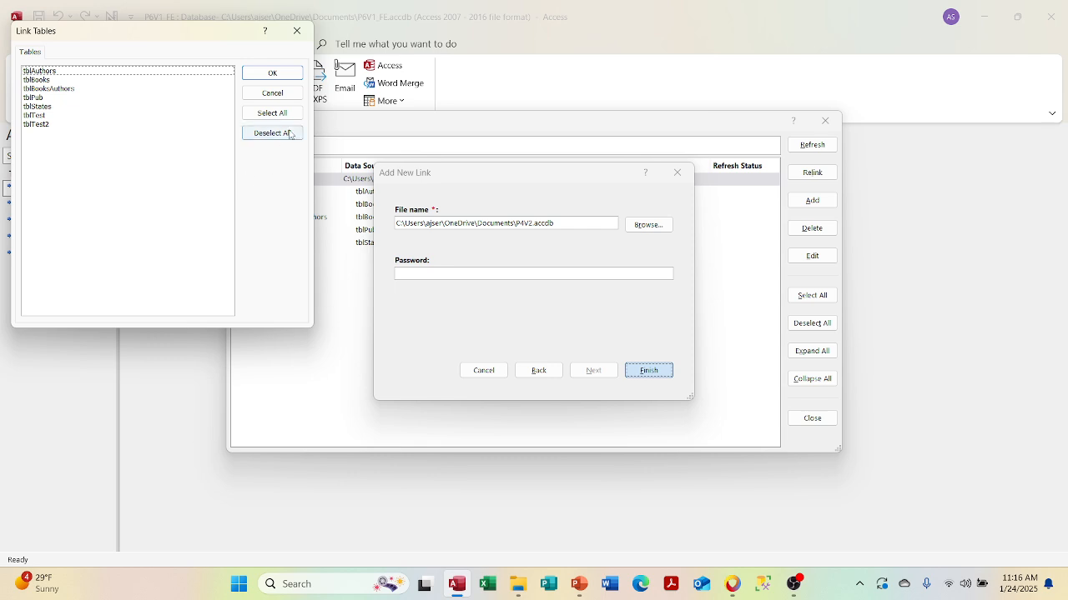
click(283, 94)
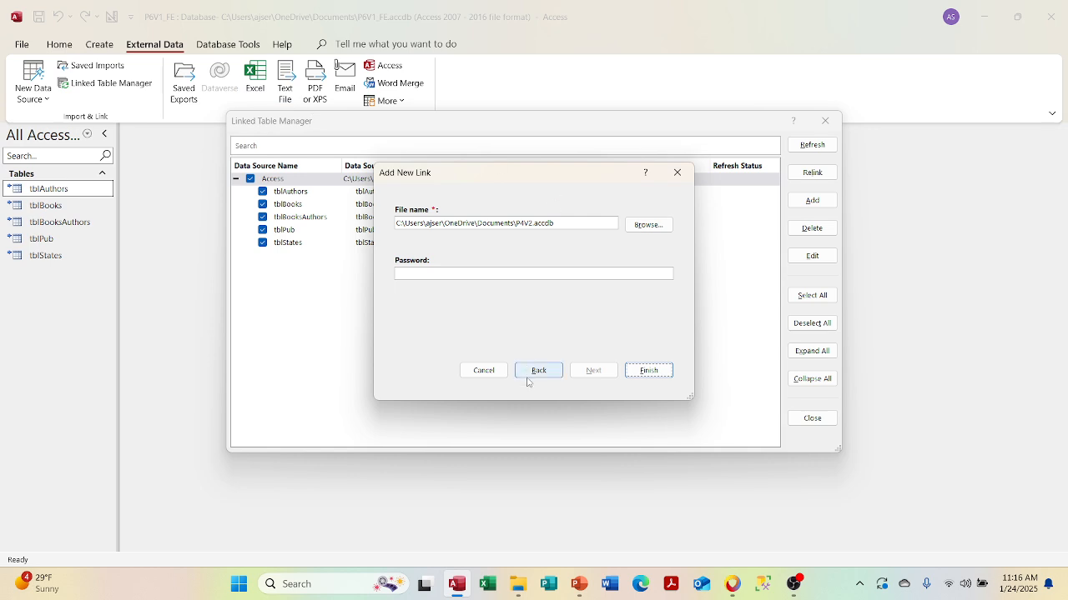
click(483, 370)
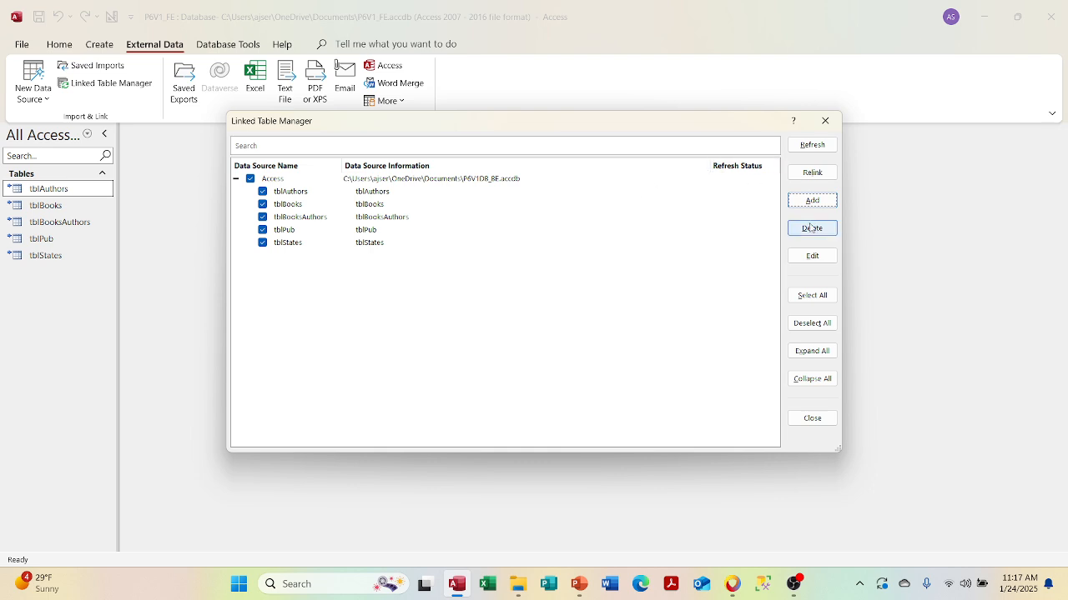
click(815, 177)
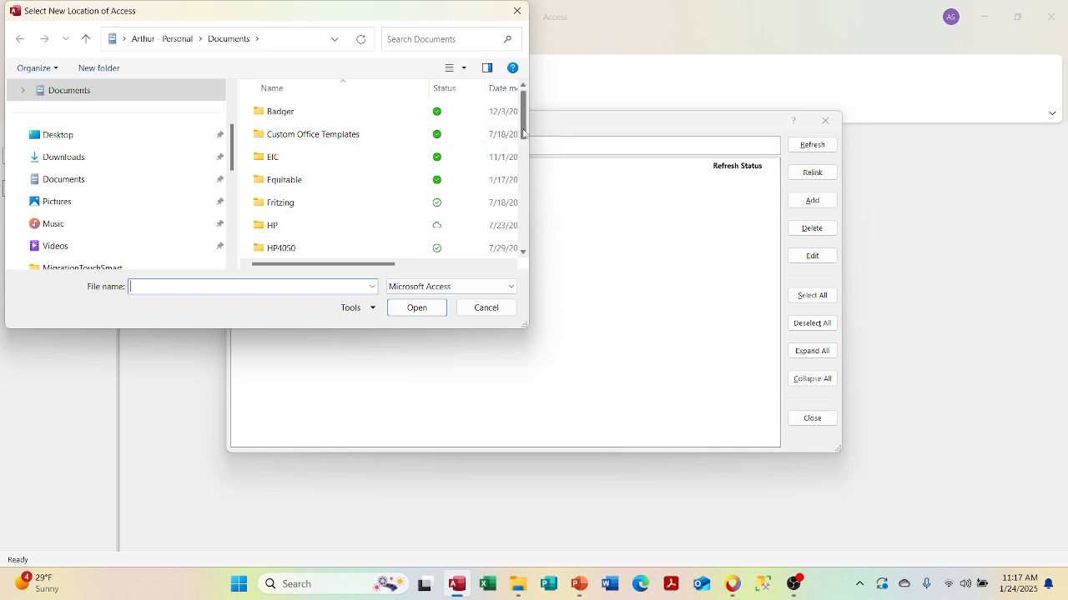
- Relink tblBooksAuthors, tblStates, tblBooks, tblAuthors and tblPub to P6V1DB_BE.accdb
drag(523, 133, 521, 196)
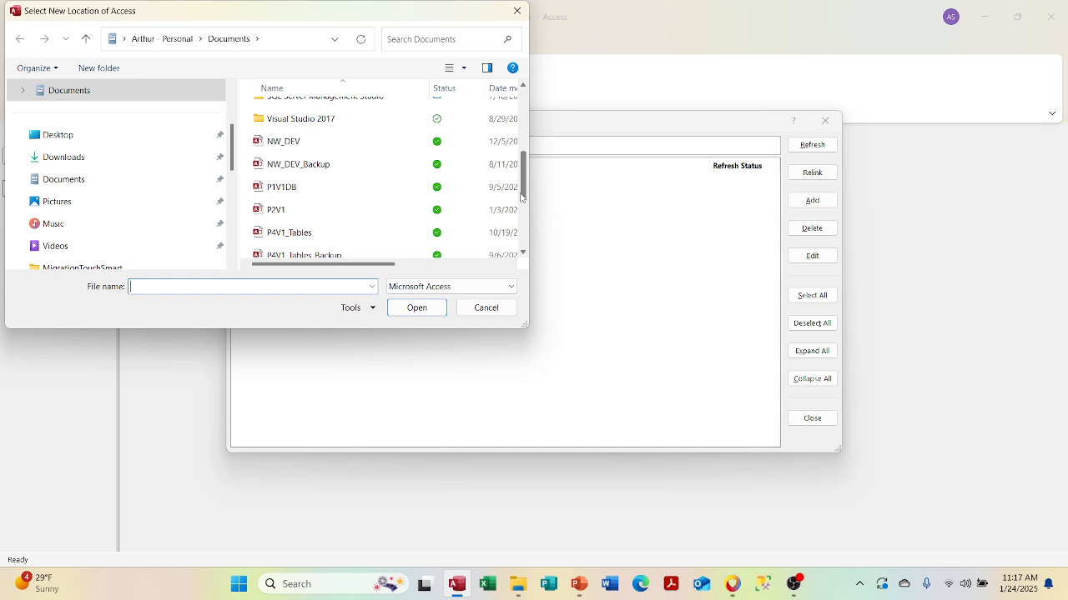
drag(522, 197, 522, 221)
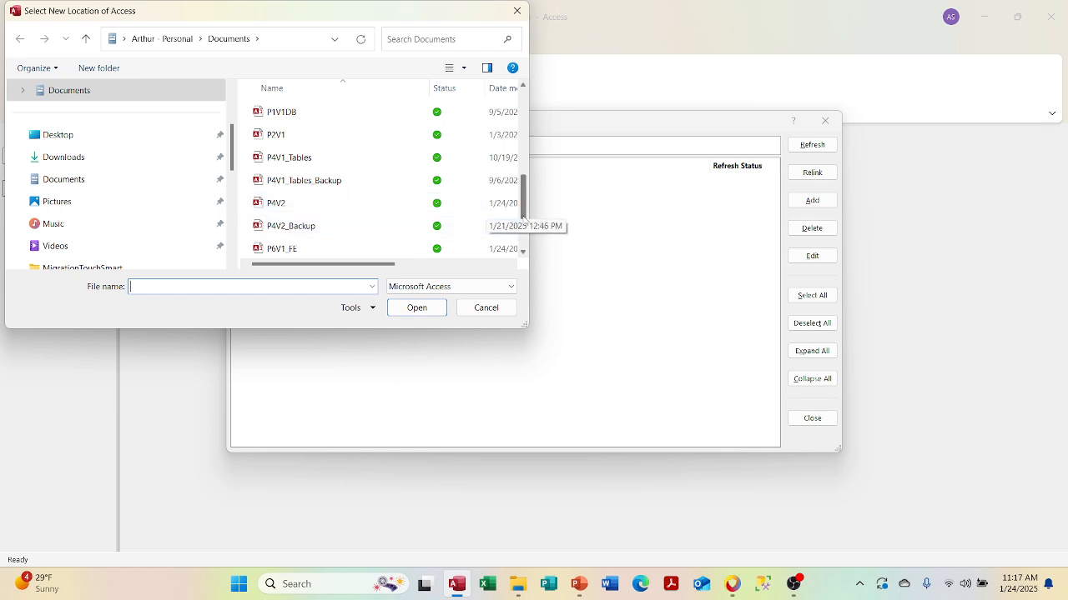
scroll(408, 237, down, 1)
double_click(380, 239)
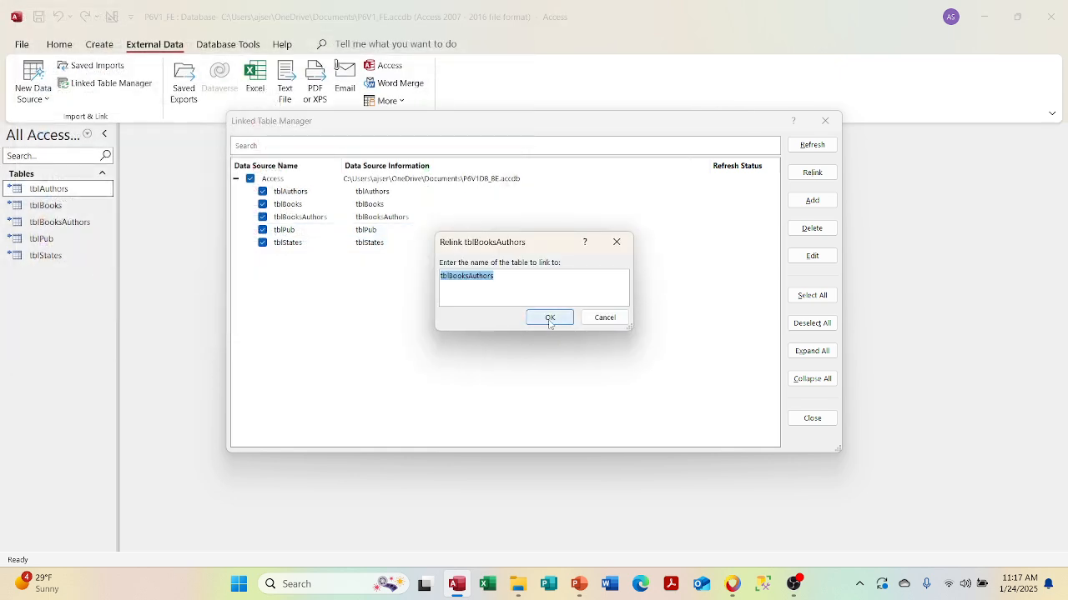
click(549, 319)
click(549, 318)
click(548, 319)
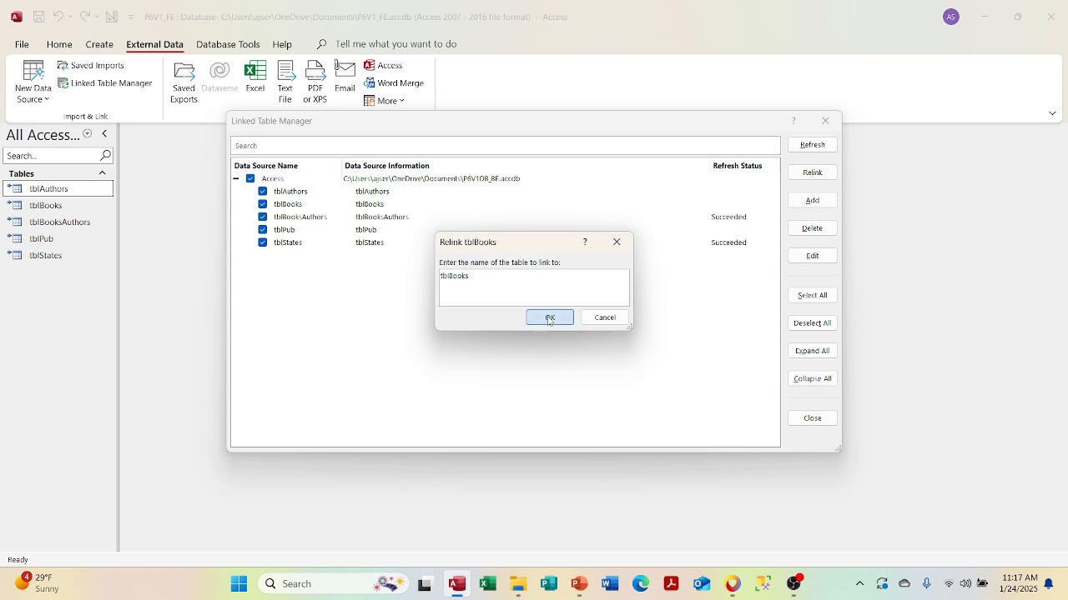
click(549, 319)
click(550, 319)
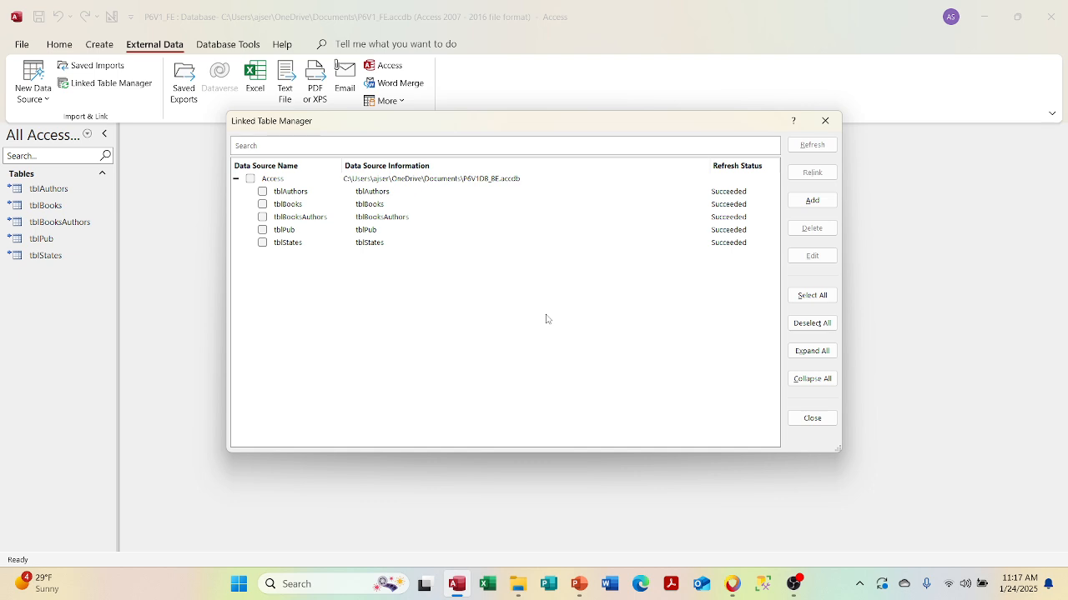
- Add a new Access link to P6V1DB_BE.accdb, entering its database password
click(822, 207)
click(404, 281)
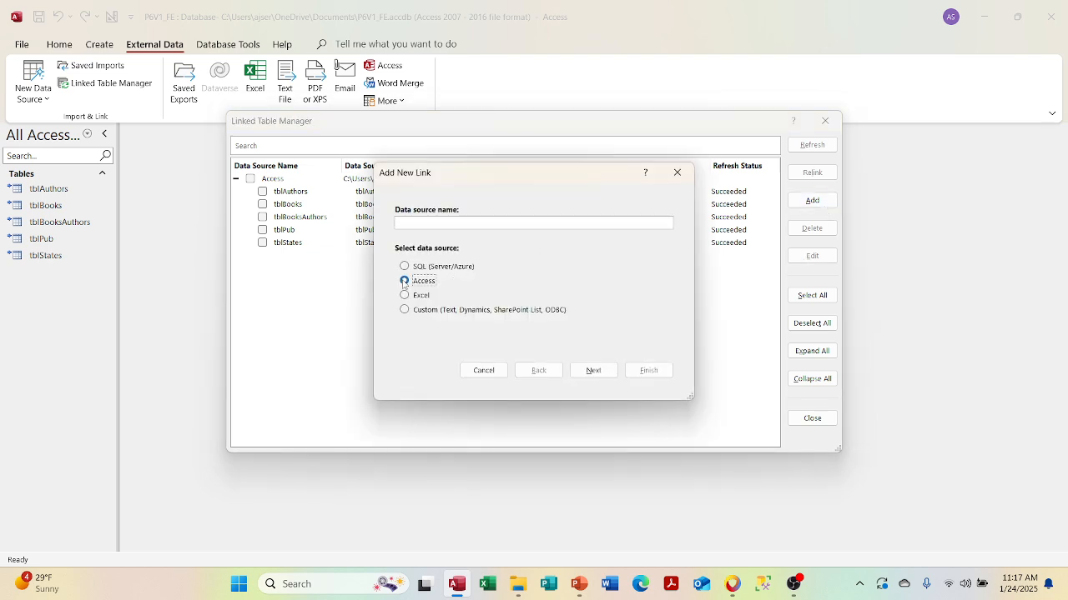
click(592, 370)
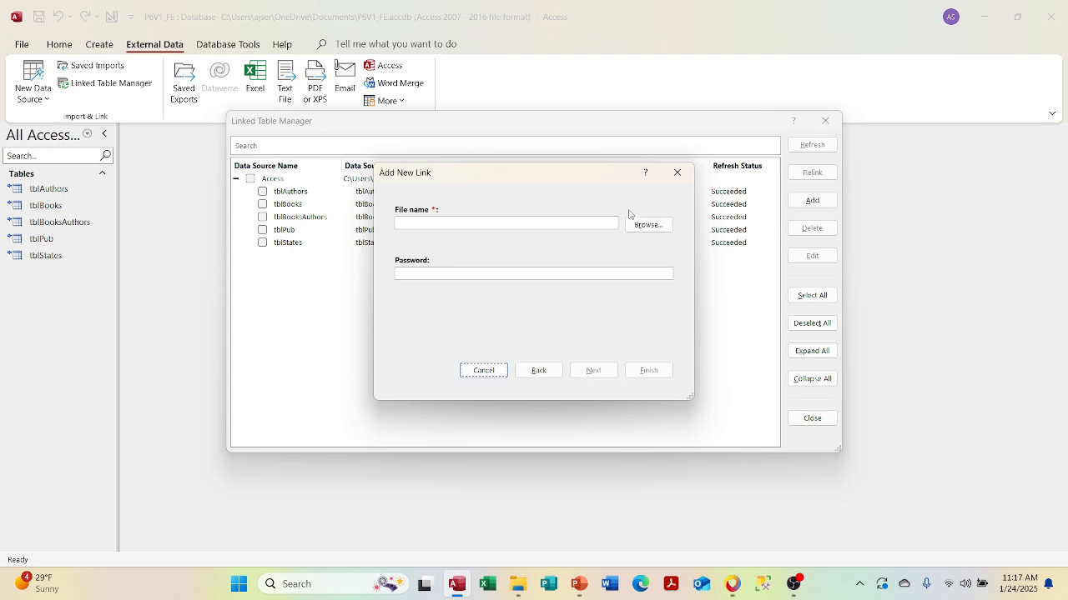
click(650, 227)
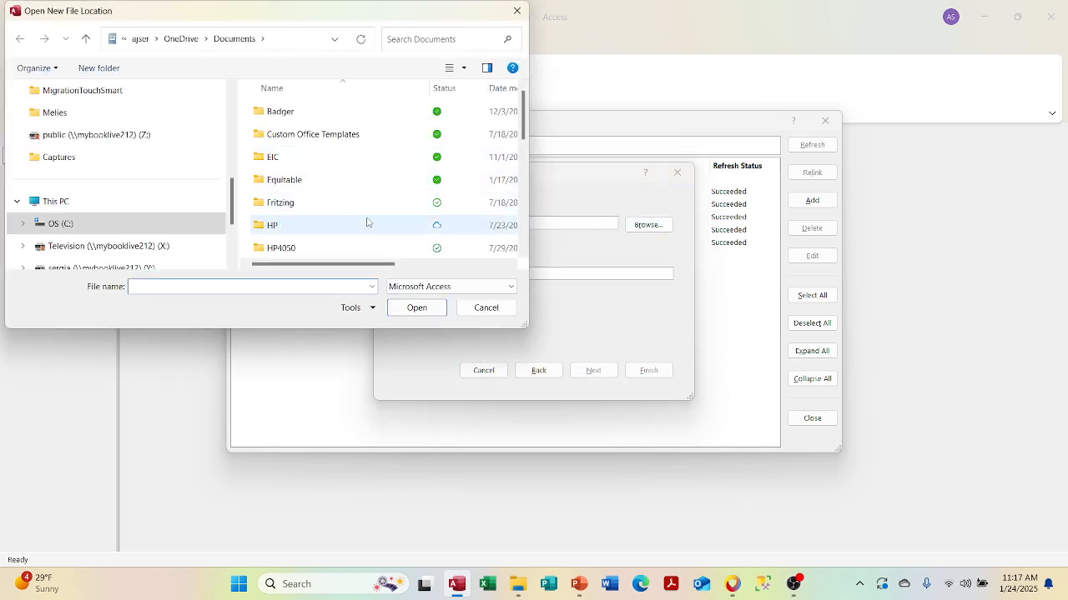
scroll(364, 222, down, 5)
click(317, 210)
click(417, 308)
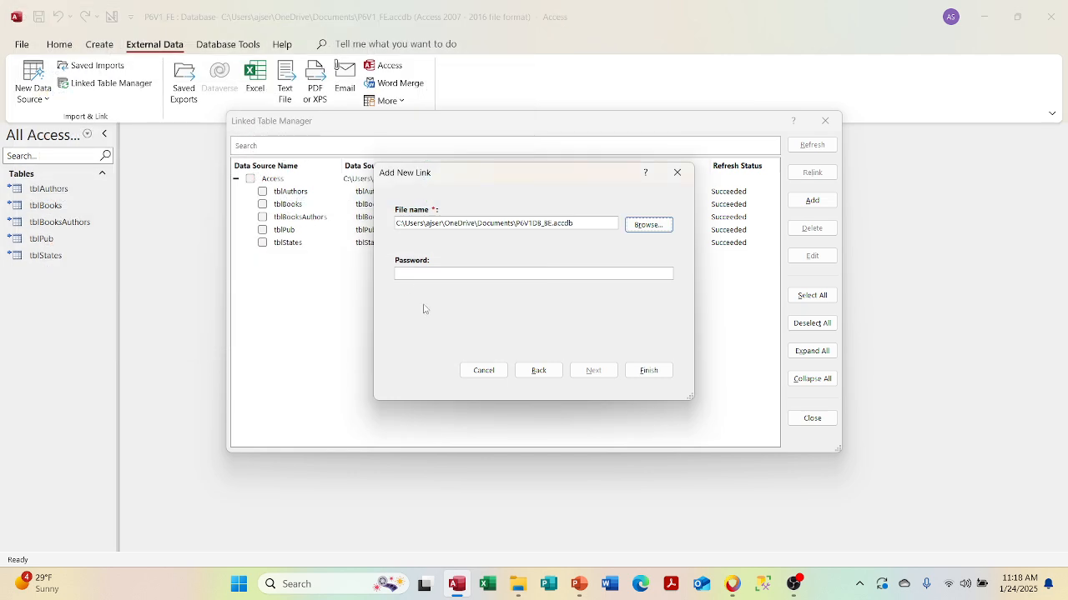
click(425, 276)
text(***********)
click(639, 373)
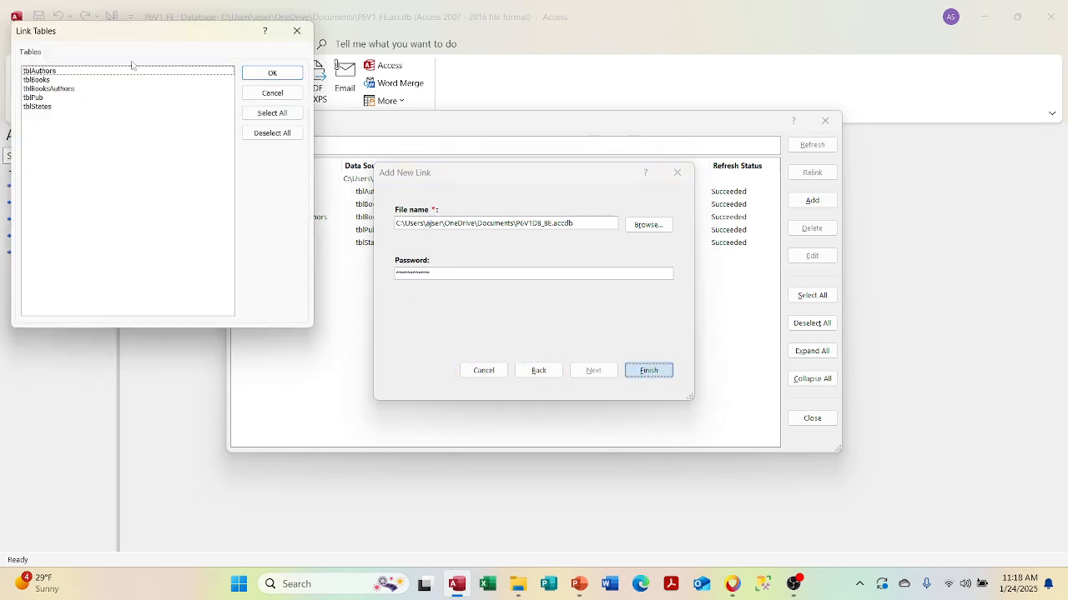
- Link the back end's tblAuthors as tblAuthors1 and check it in the list
click(75, 70)
click(252, 74)
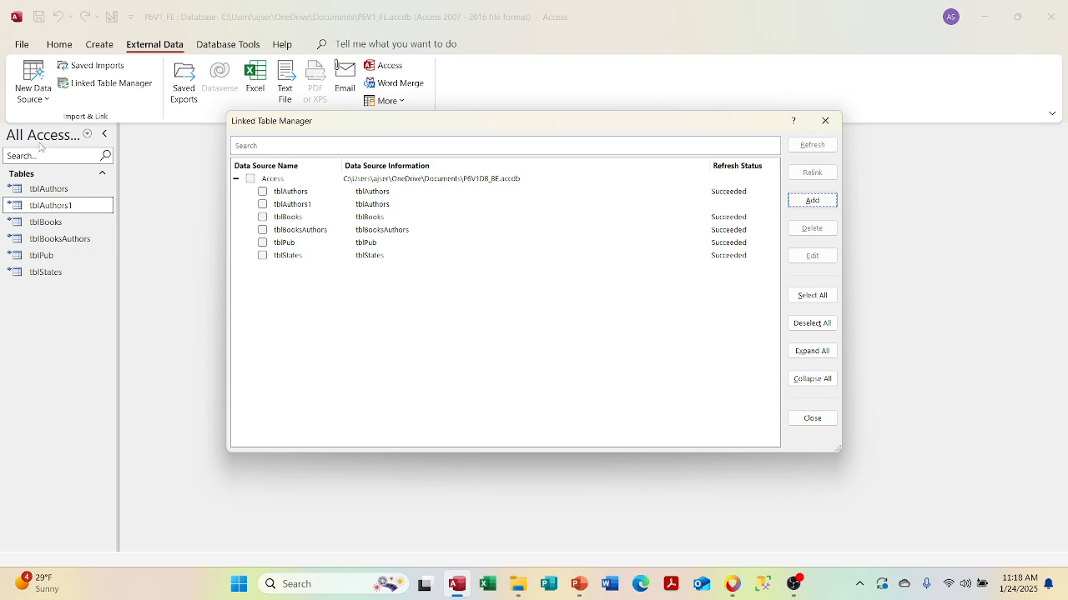
click(262, 204)
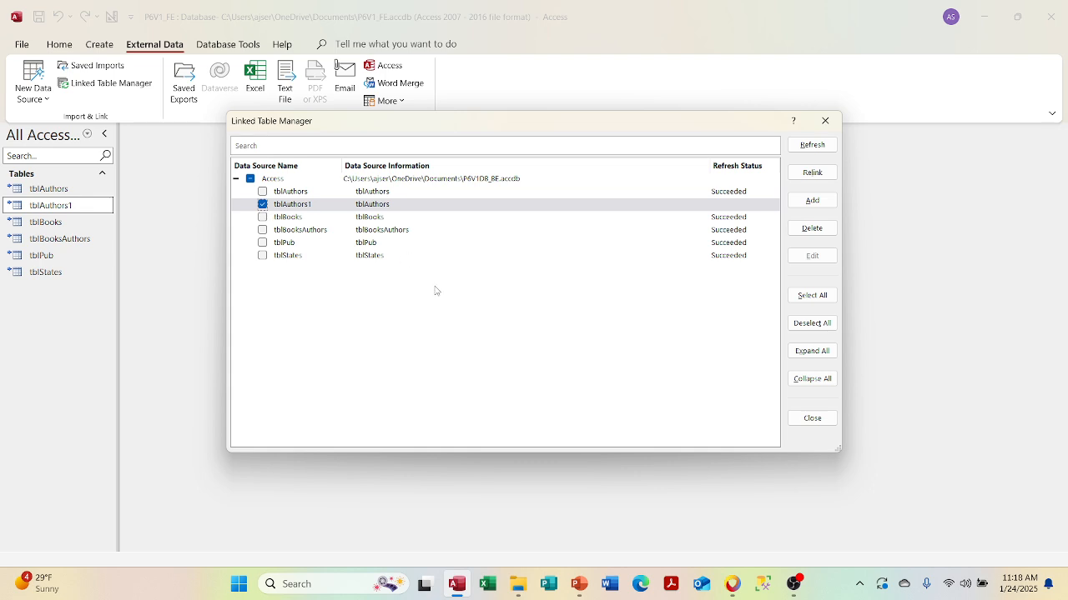
- Delete the tblAuthors1 link, close Linked Table Manager and switch to the PowerPoint deck
click(809, 228)
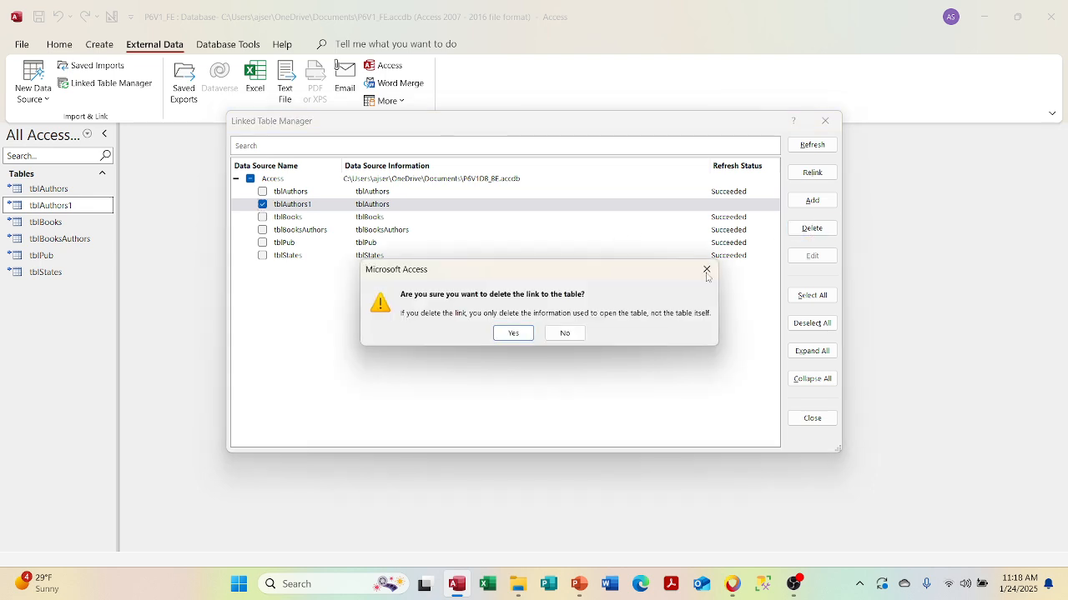
click(513, 334)
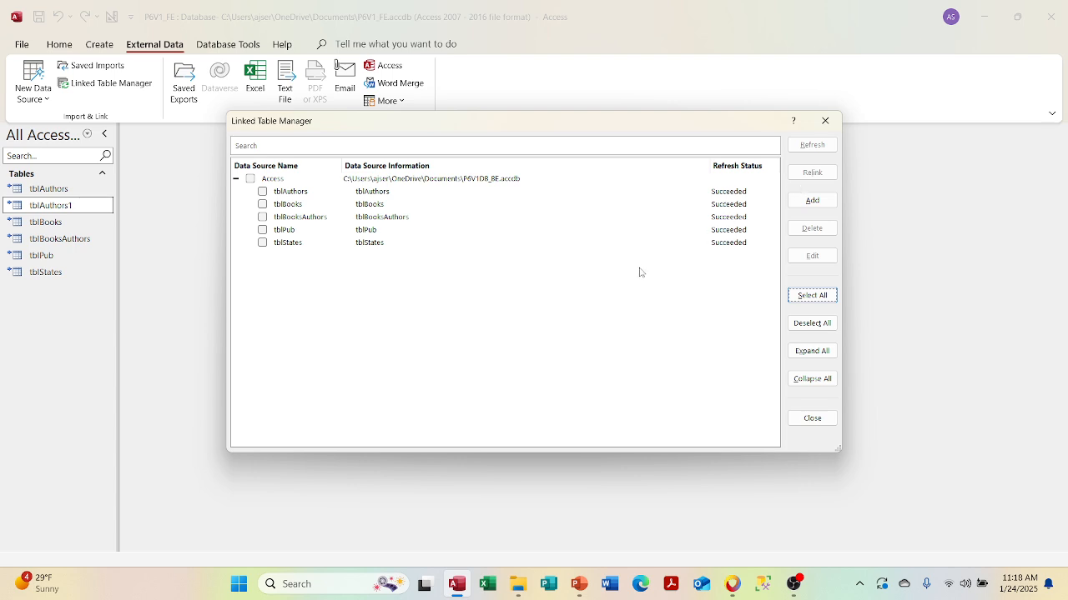
click(825, 121)
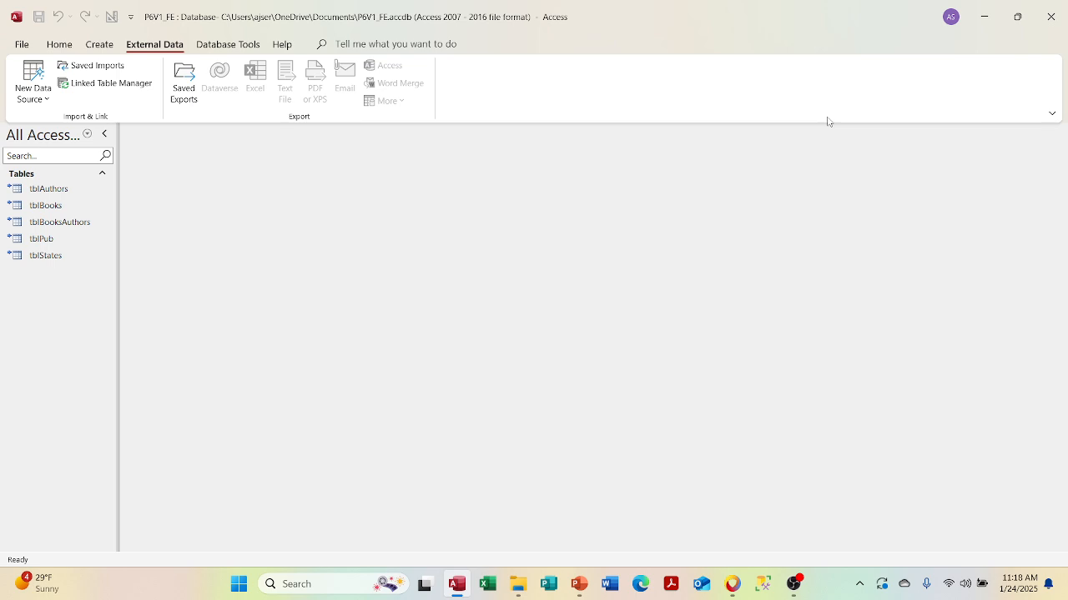
click(578, 584)
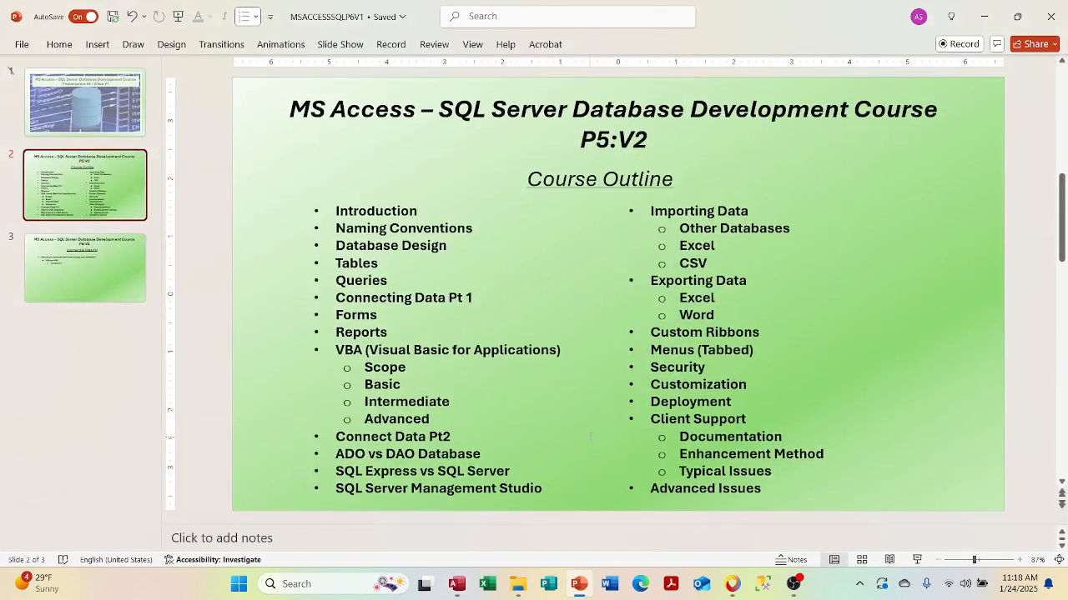
- Show the Connecting Data Pt1 slide, then return to P6V1_FE and open the Linked Table Manager
click(108, 275)
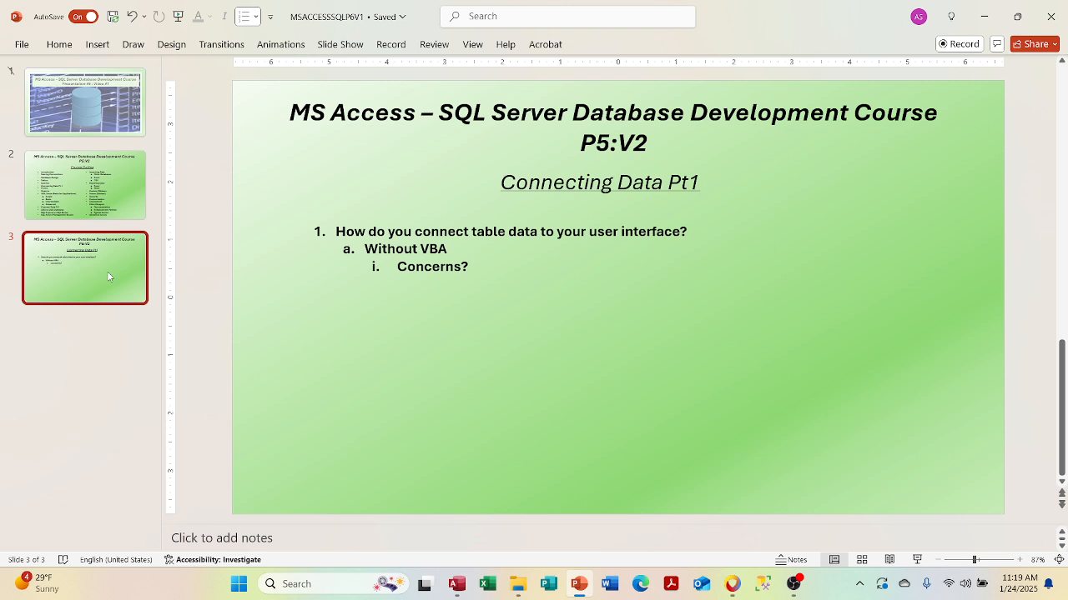
click(456, 584)
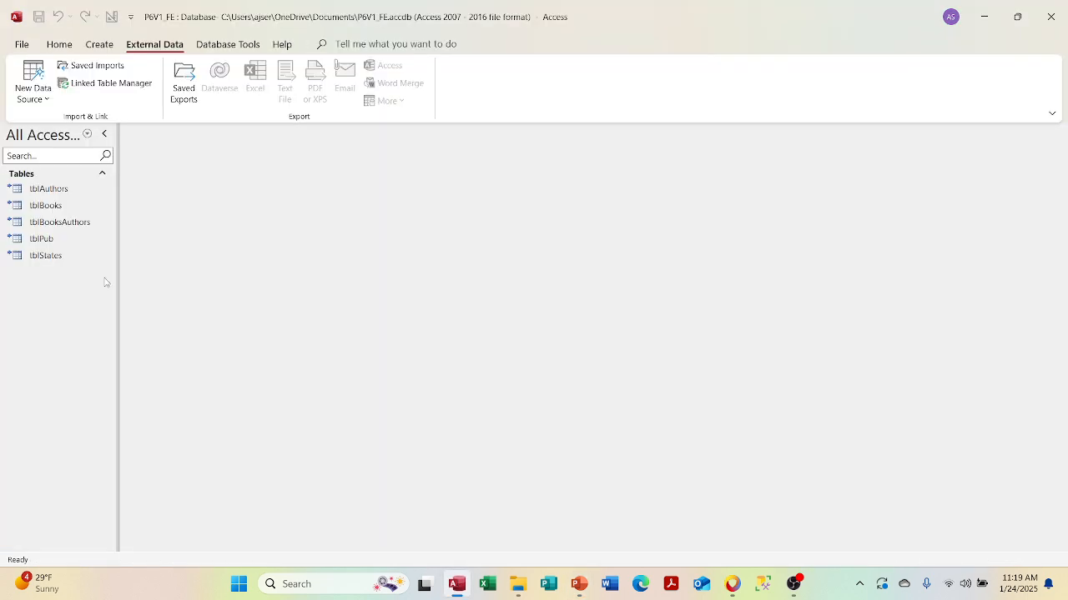
click(106, 84)
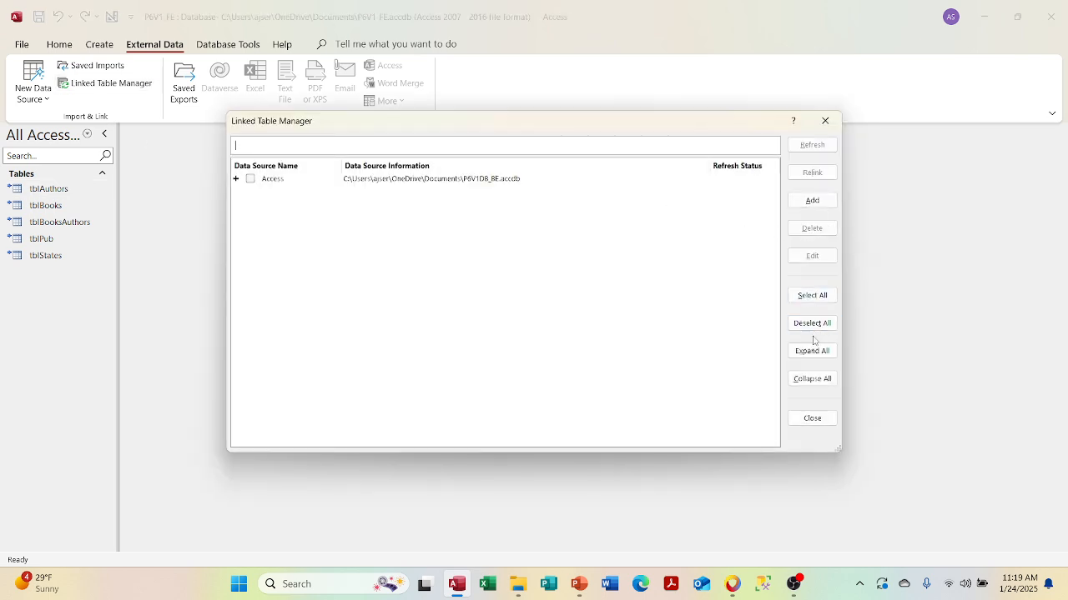
- Delete all existing back-end links in the Linked Table Manager and close it
click(812, 296)
click(812, 228)
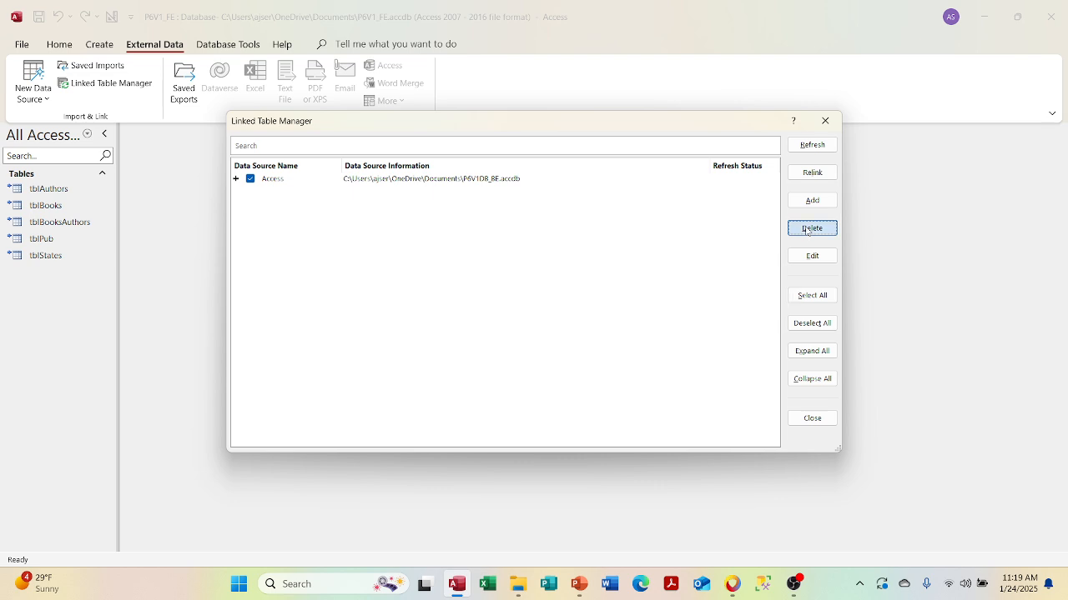
click(506, 331)
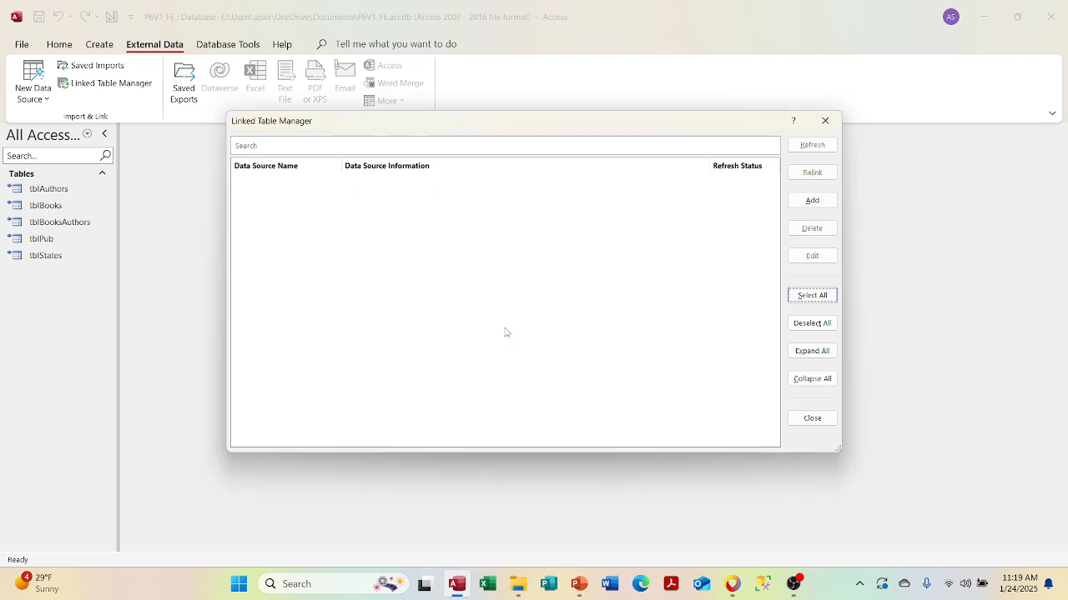
click(826, 125)
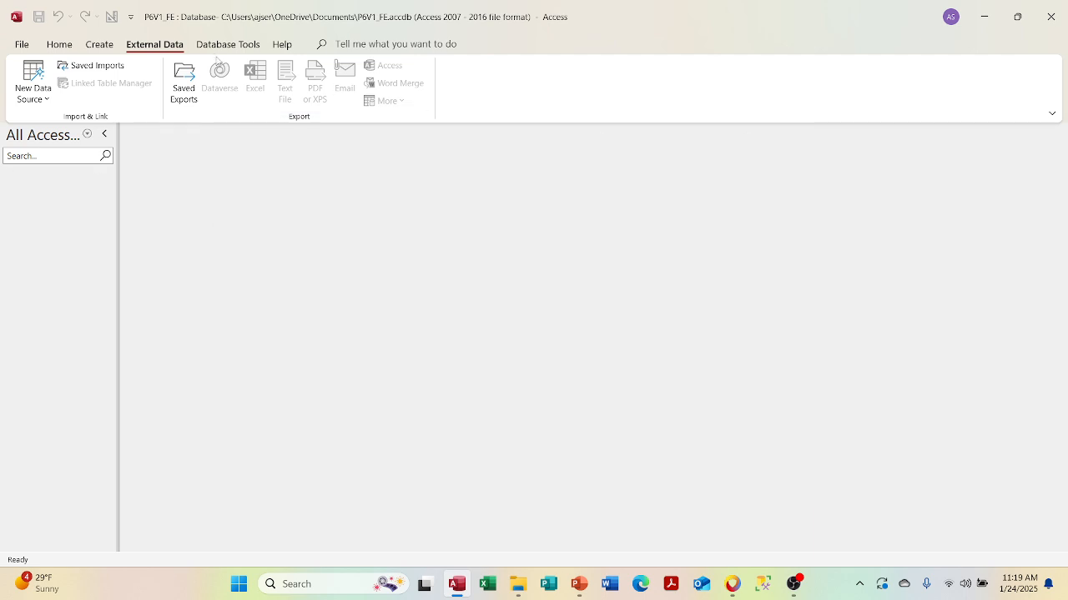
- Start linking tables from another Access database, choosing P6V1DB_BE as the source file
click(40, 87)
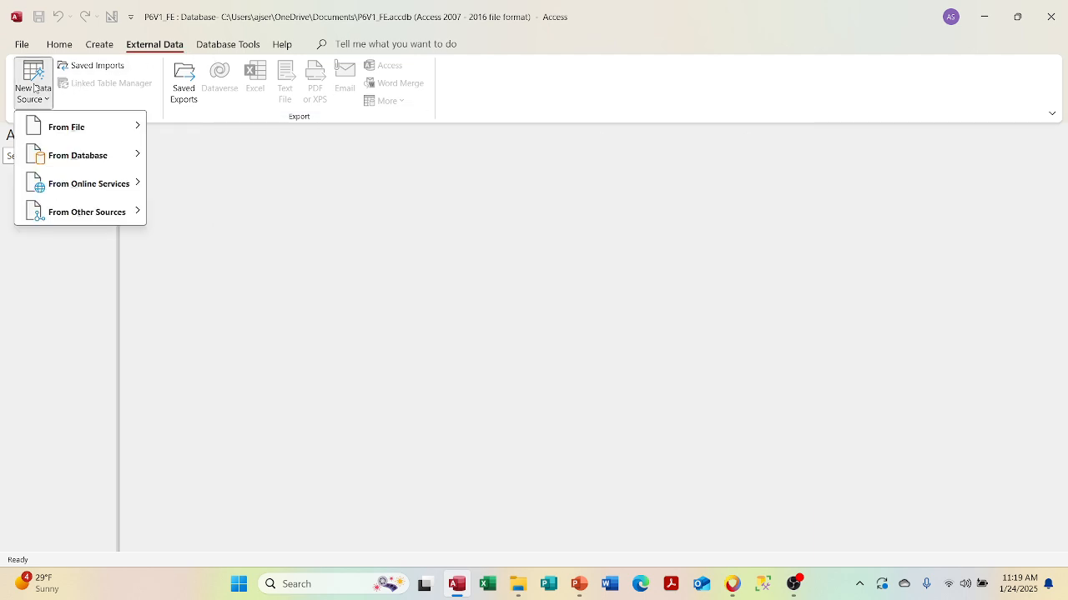
mouse_move(79, 155)
click(182, 159)
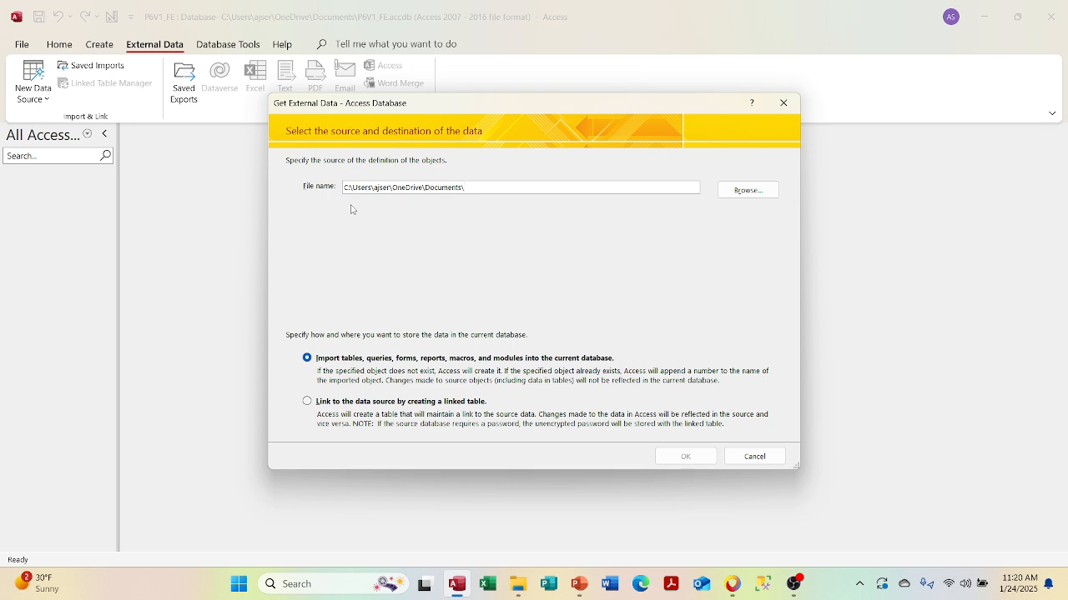
click(306, 402)
click(748, 190)
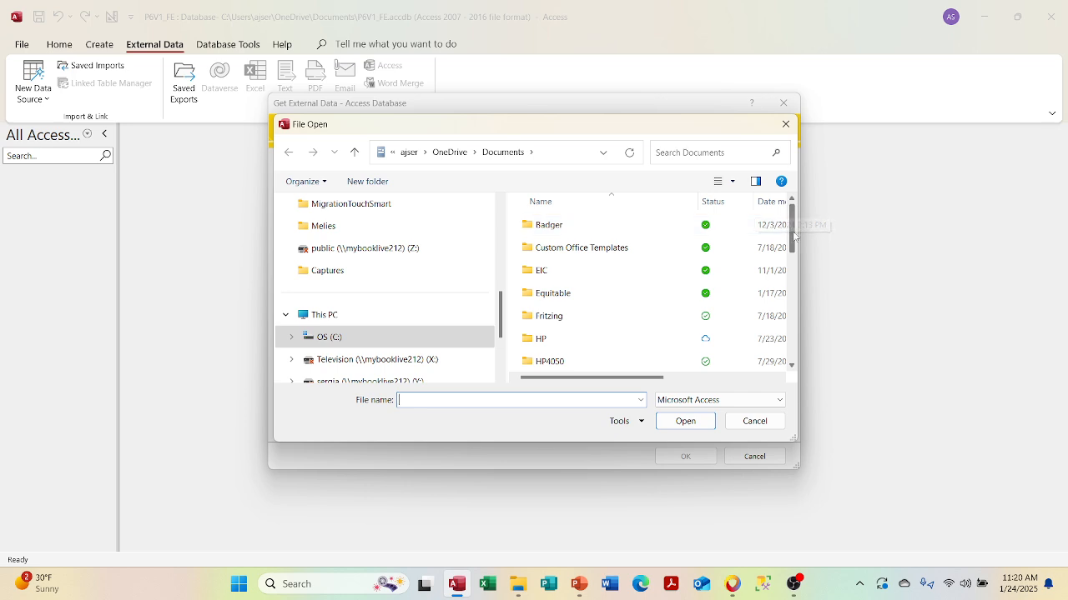
drag(794, 236, 792, 310)
click(777, 323)
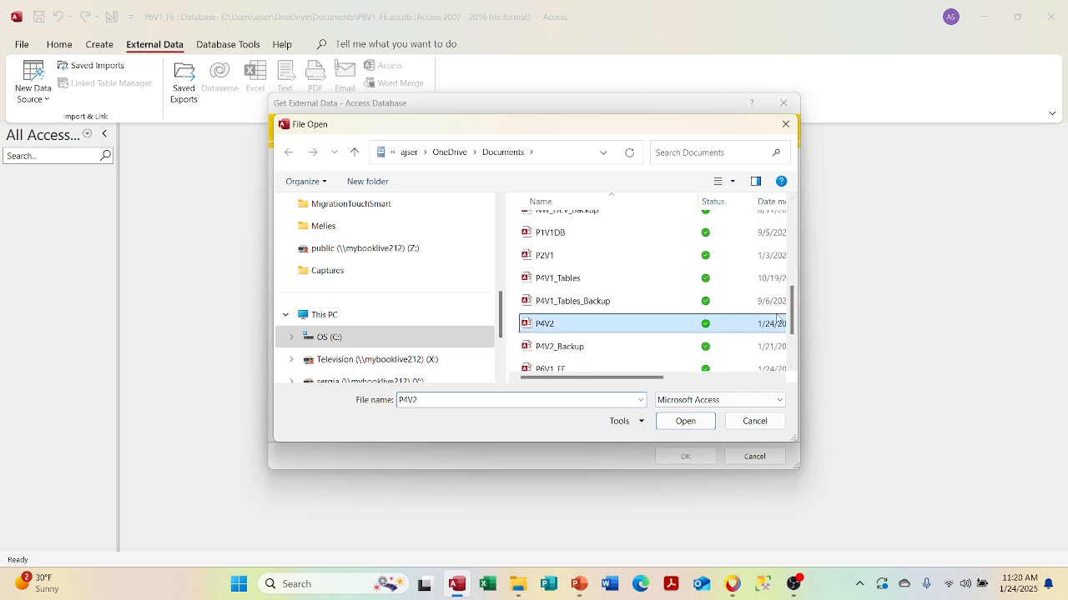
scroll(774, 333, right, 3)
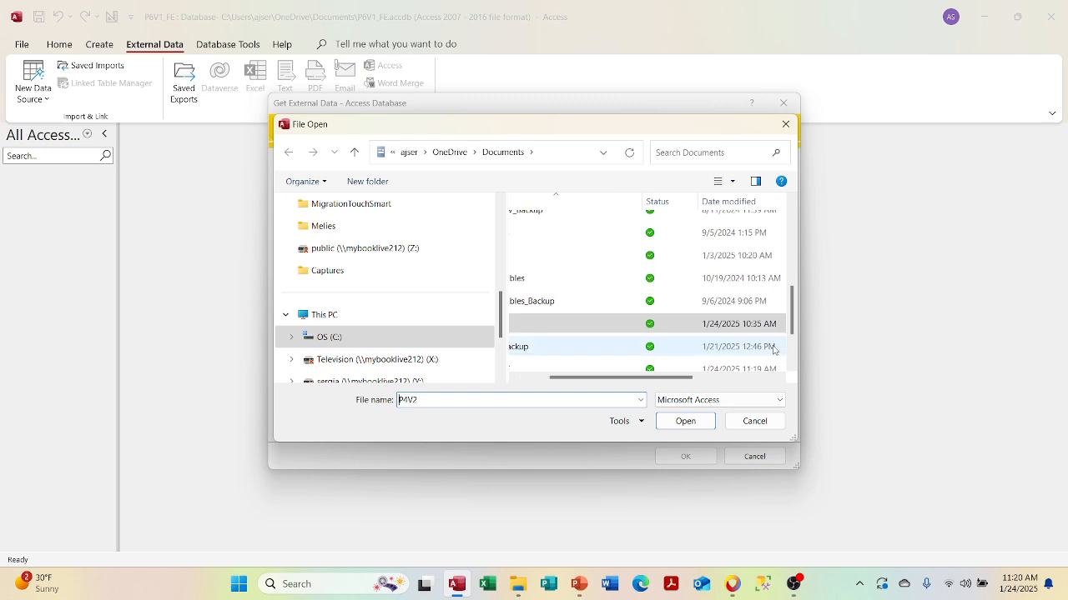
click(538, 377)
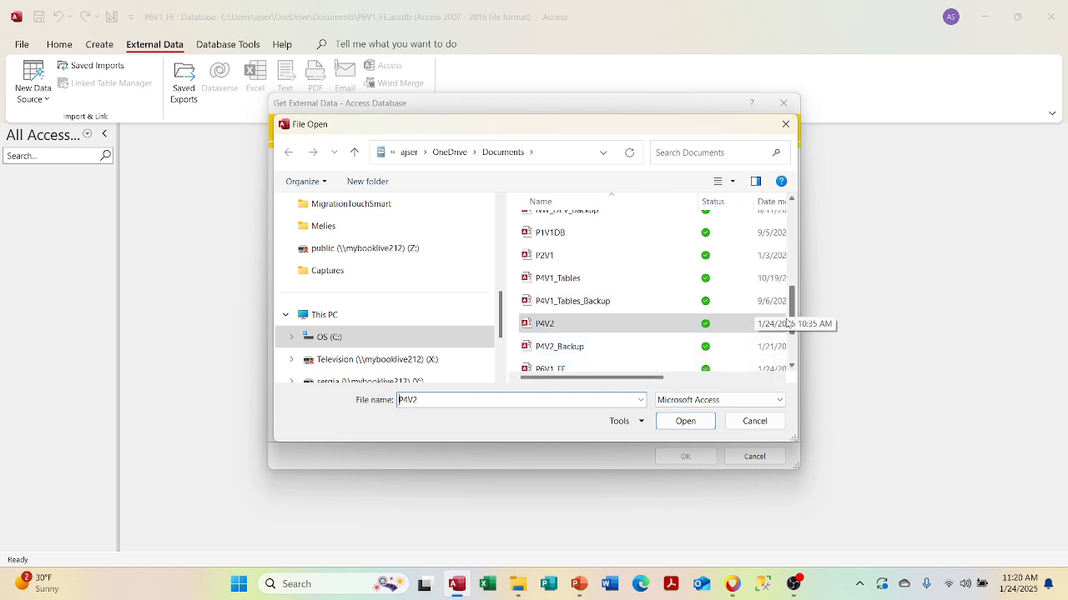
scroll(677, 334, down, 1)
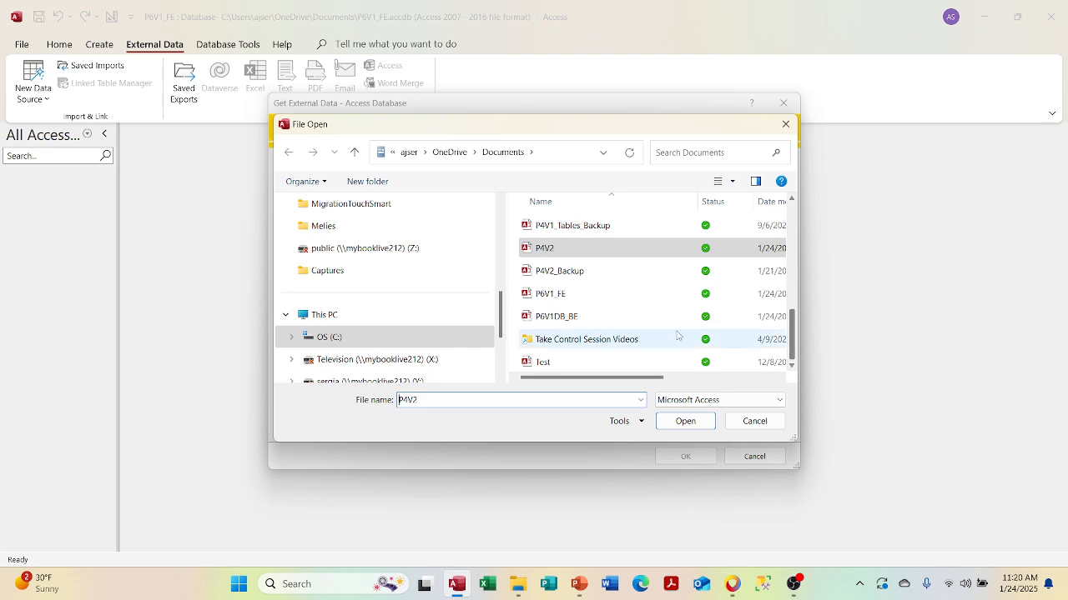
double_click(636, 317)
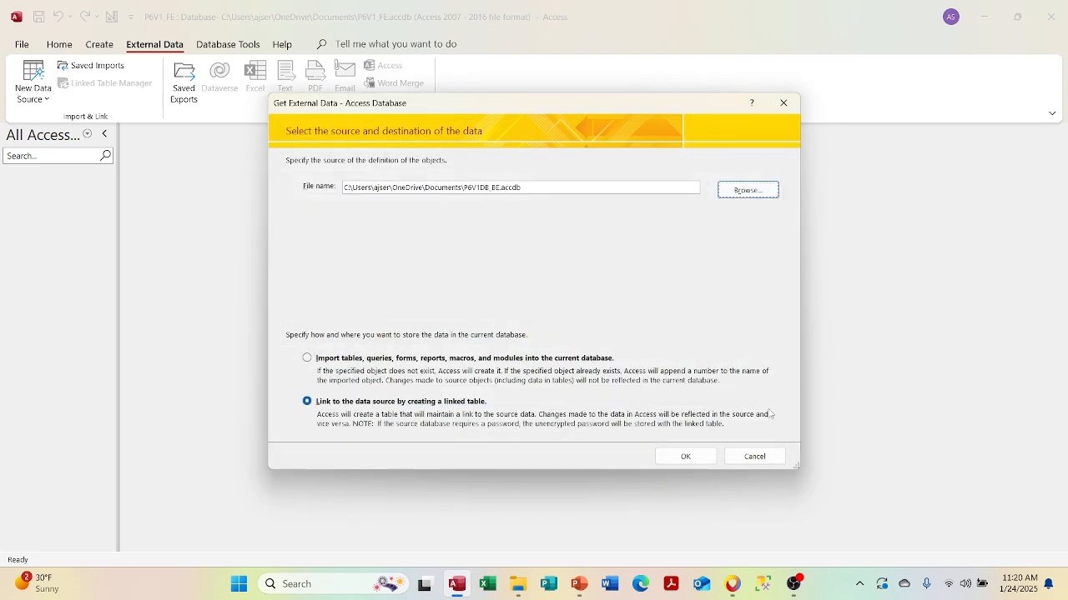
click(686, 457)
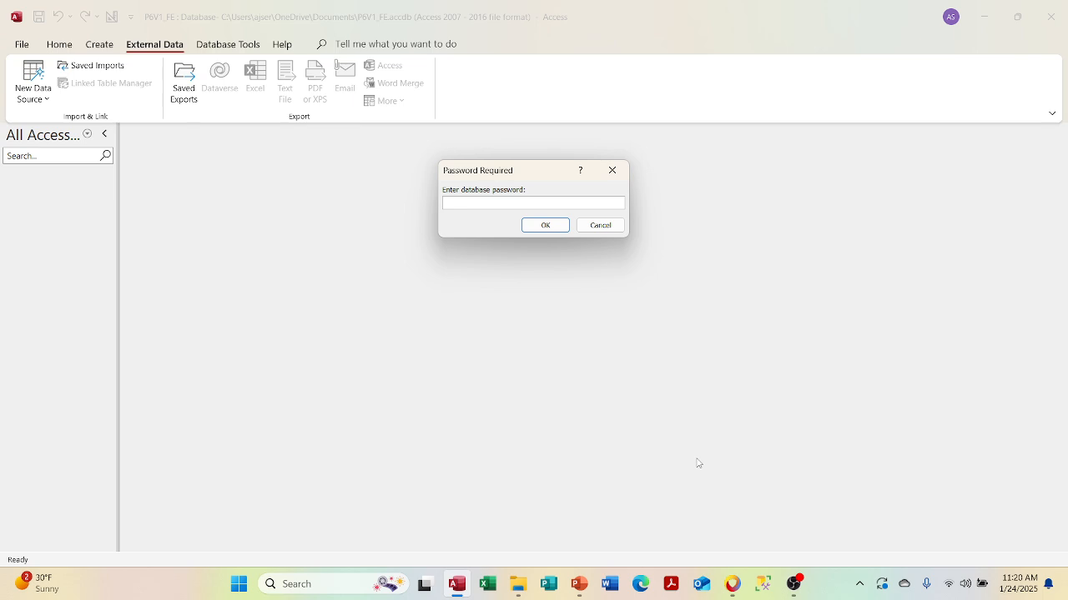
- Enter the back-end database password and link all five tables
text(************)
click(558, 228)
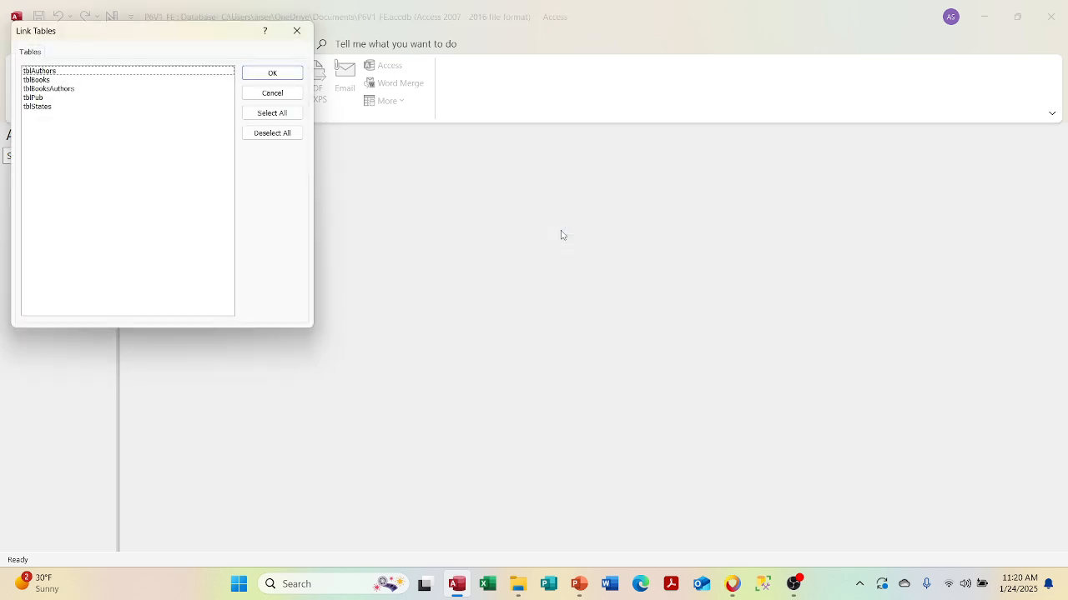
click(272, 113)
click(274, 73)
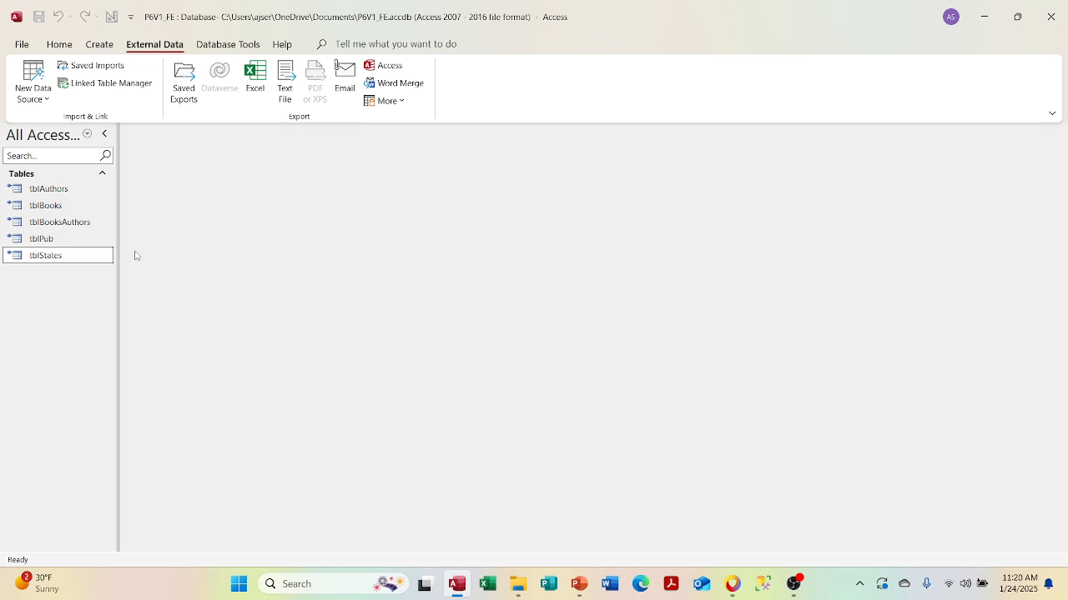
click(105, 83)
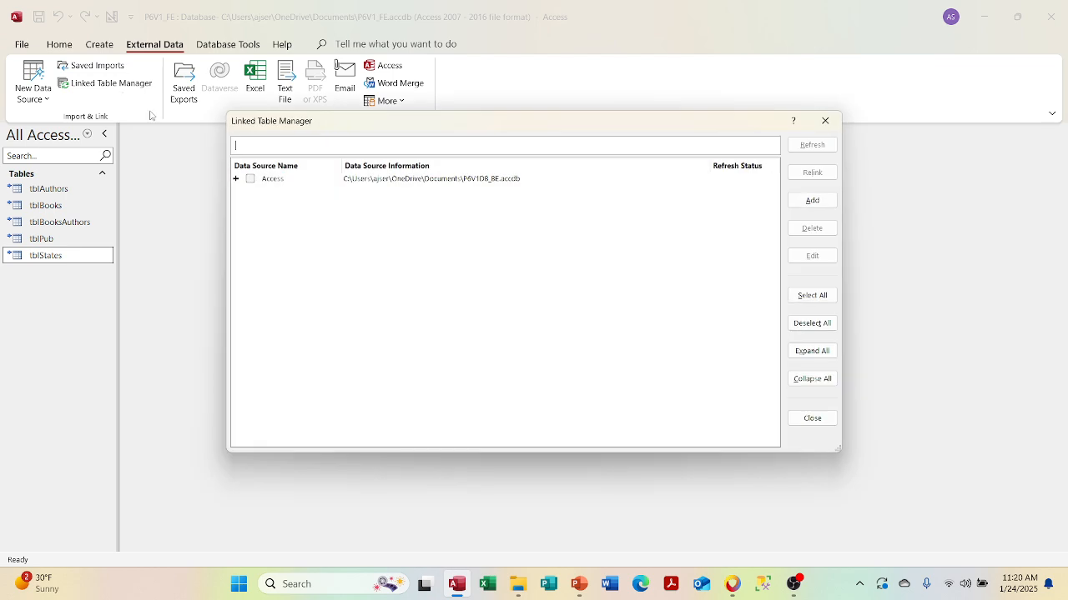
click(258, 177)
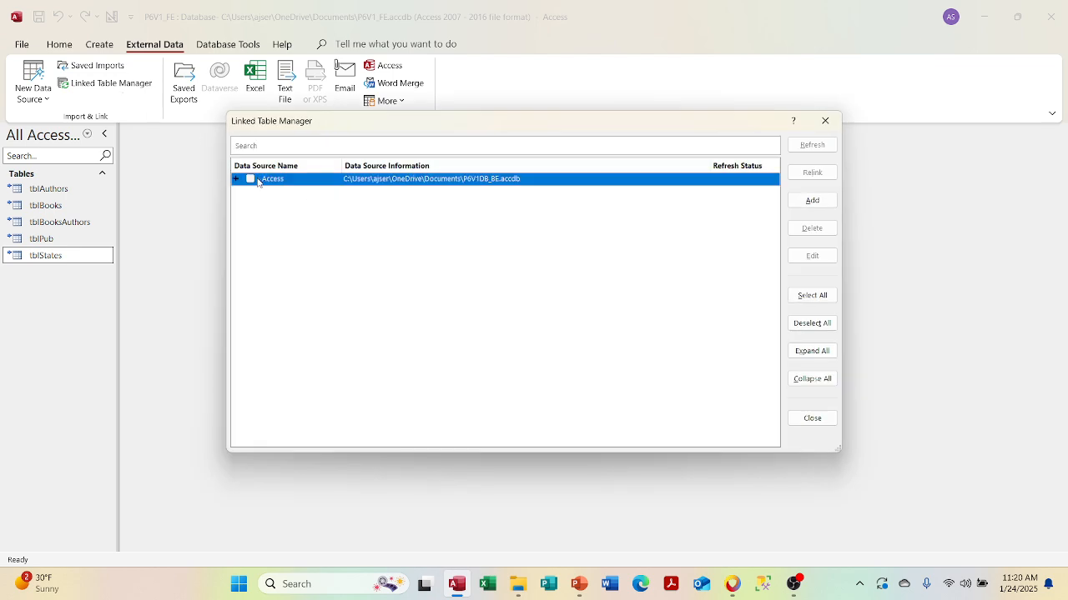
click(254, 179)
click(254, 180)
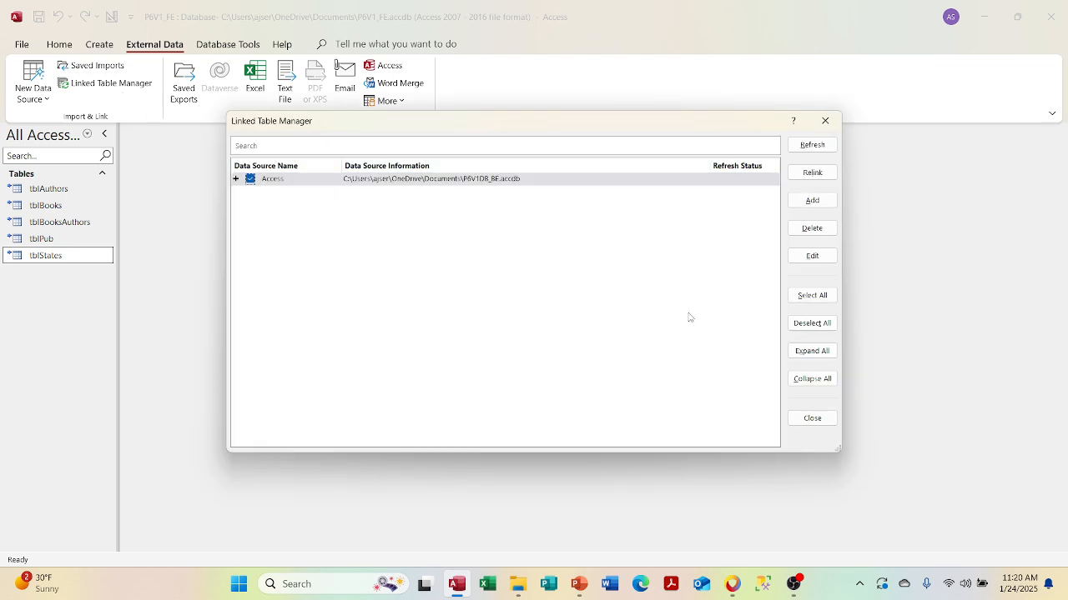
click(794, 260)
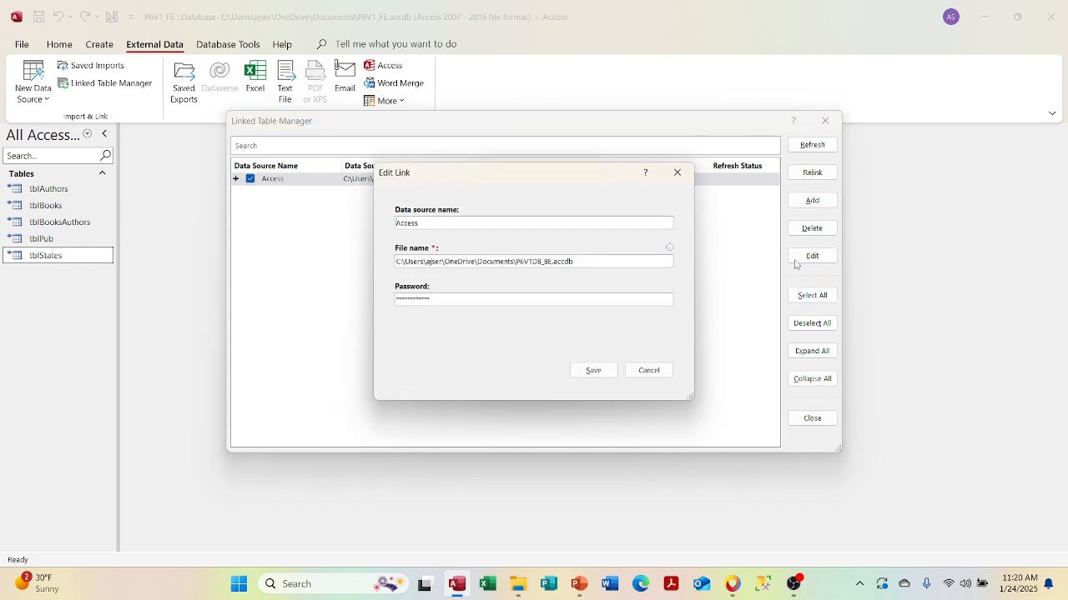
click(634, 372)
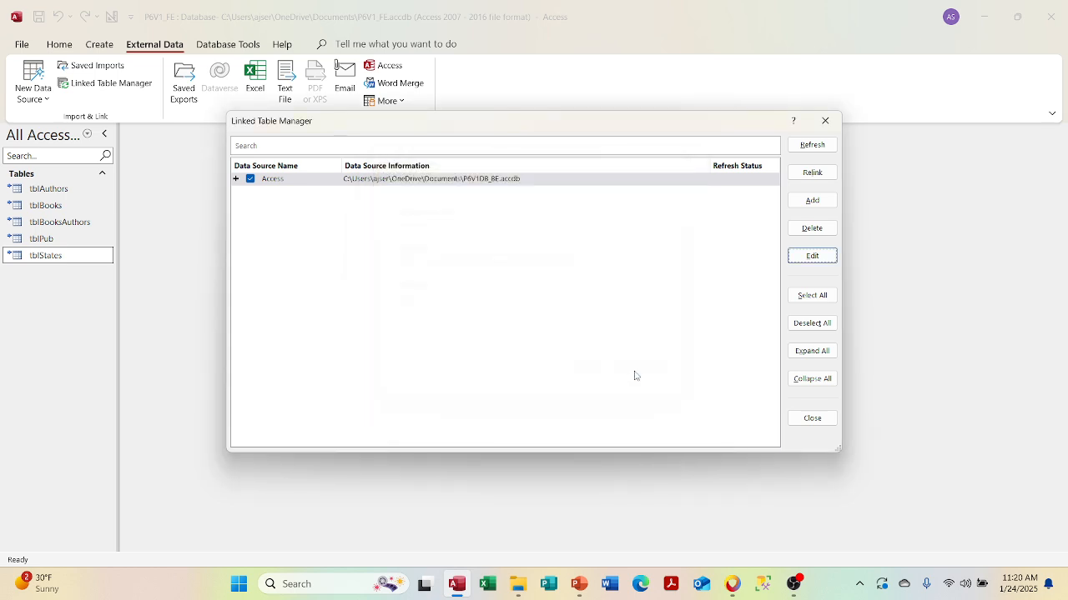
click(825, 121)
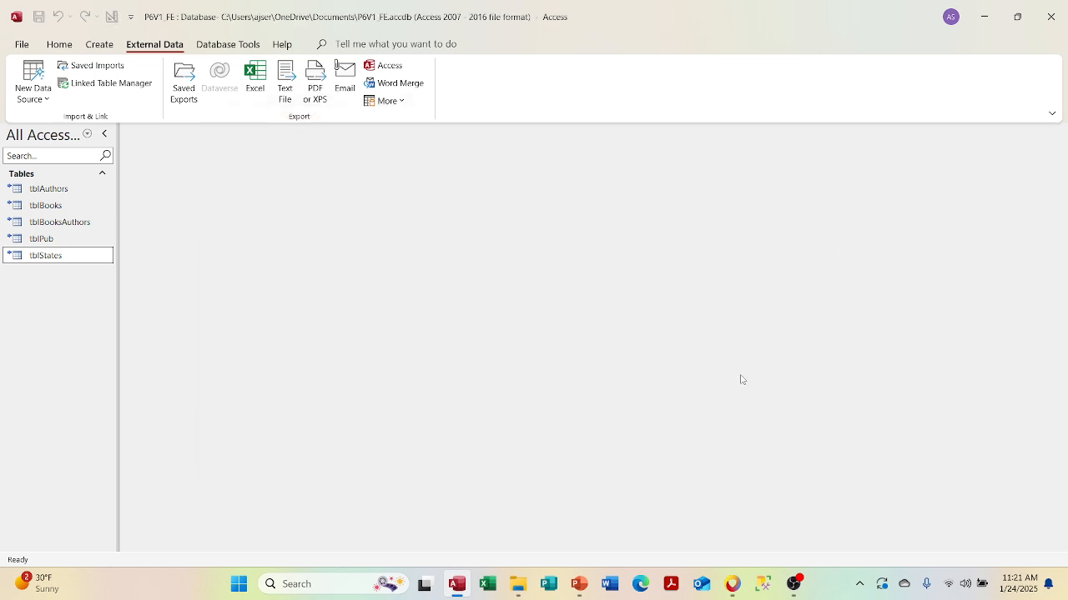
click(579, 584)
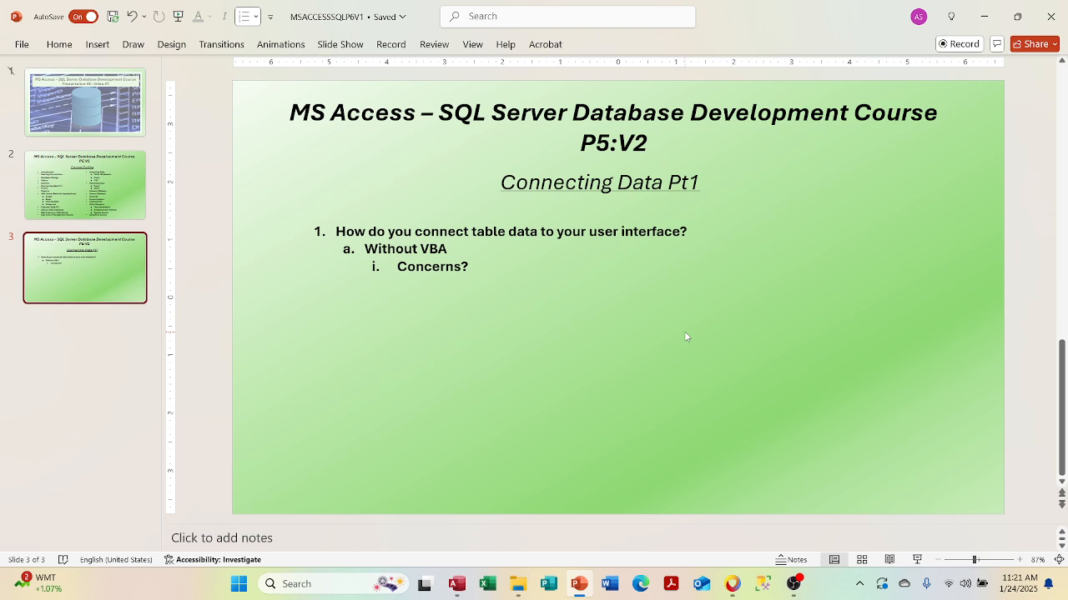
- Bring the P6V1_FE Access database window back to the front
click(457, 584)
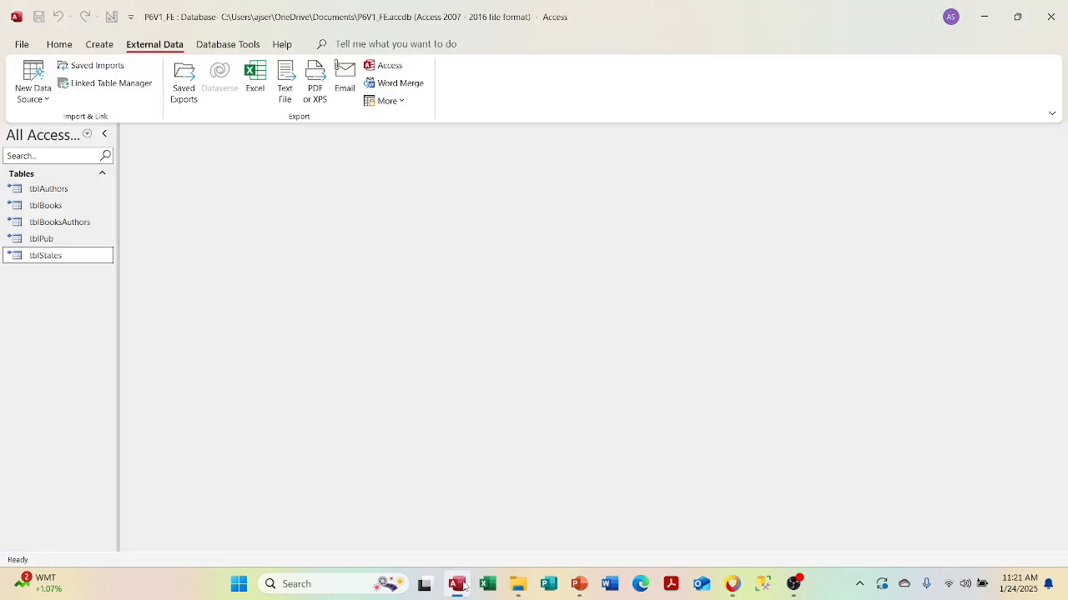
- Inspect the Access link's file and password settings without saving changes, then return to PowerPoint
click(100, 83)
click(251, 178)
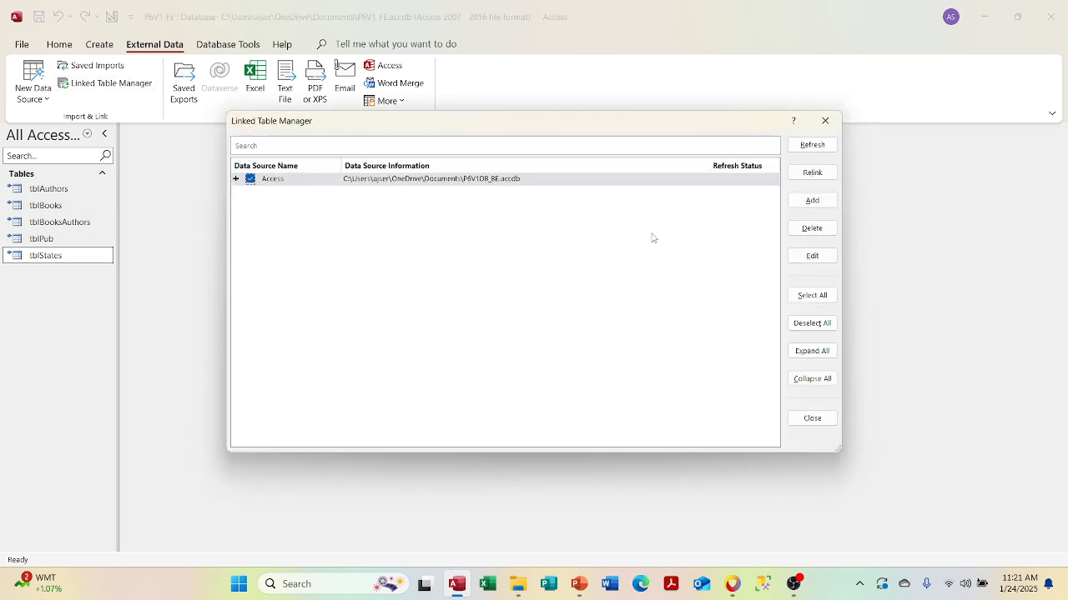
click(804, 260)
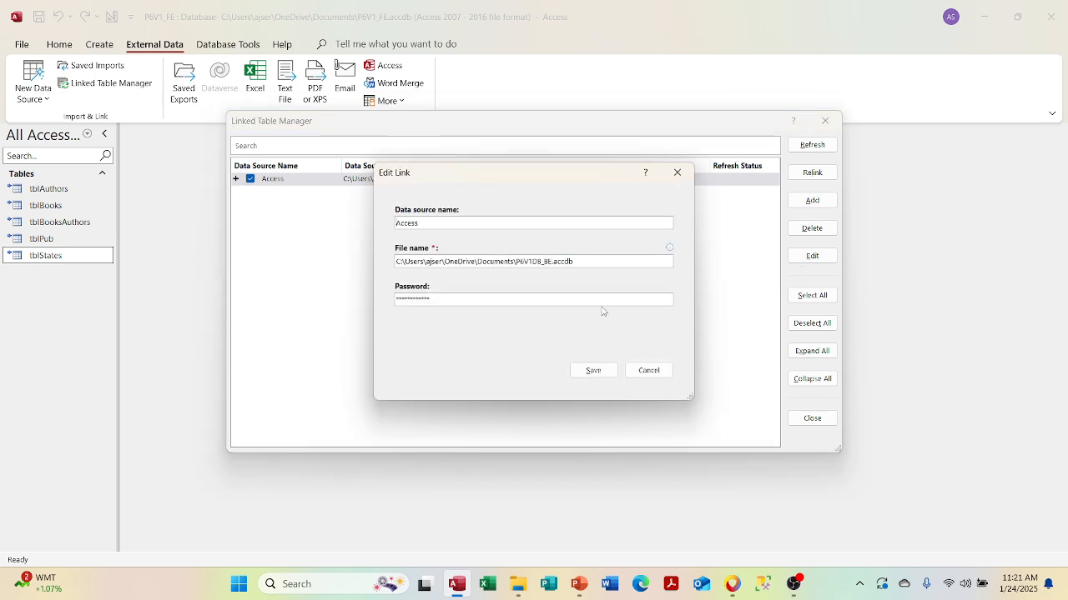
click(659, 378)
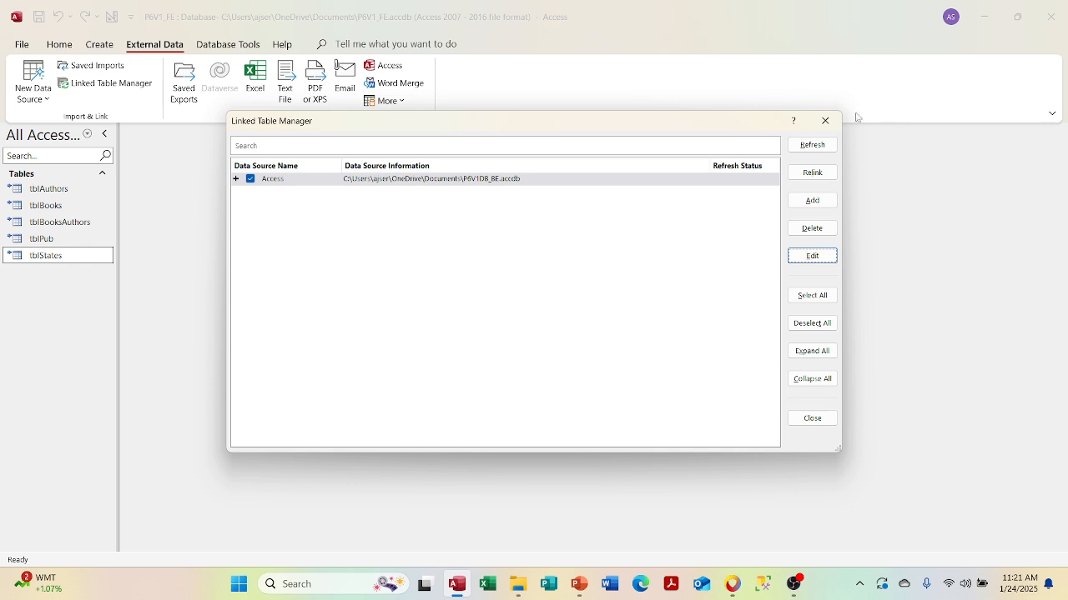
click(825, 120)
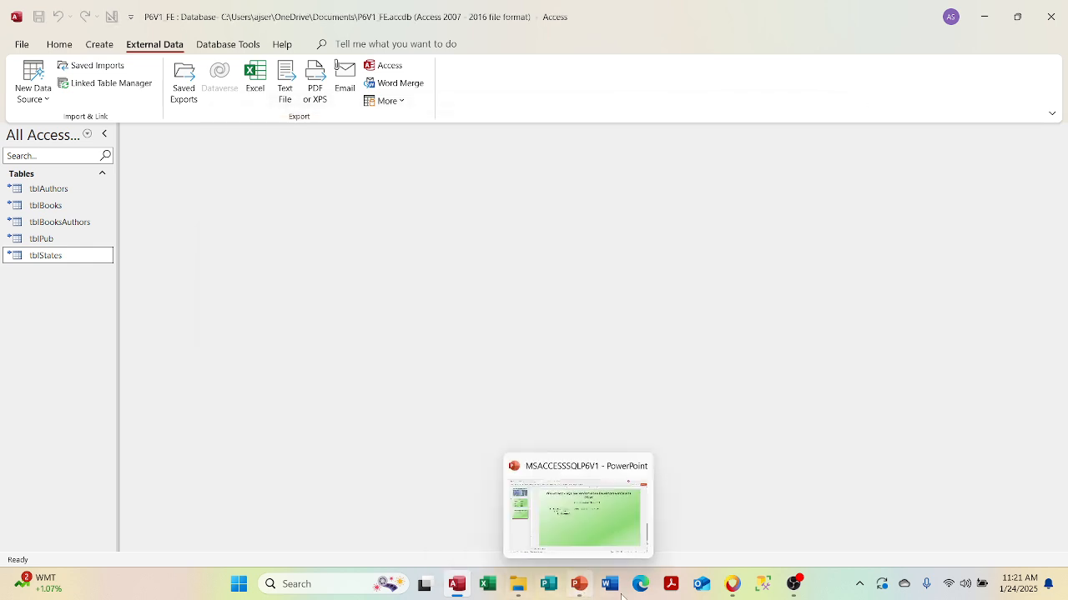
click(578, 584)
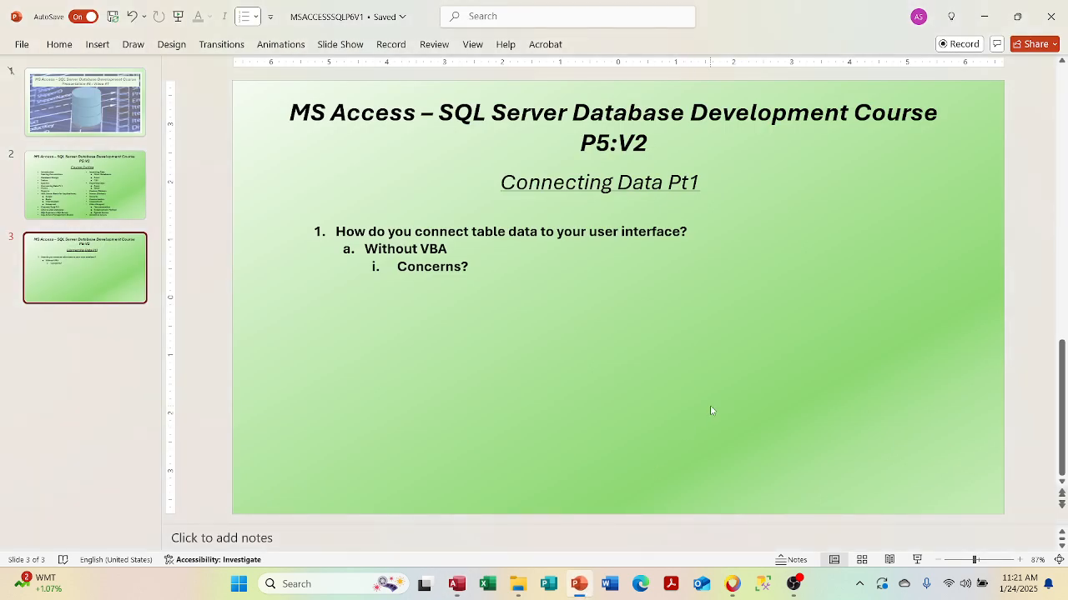
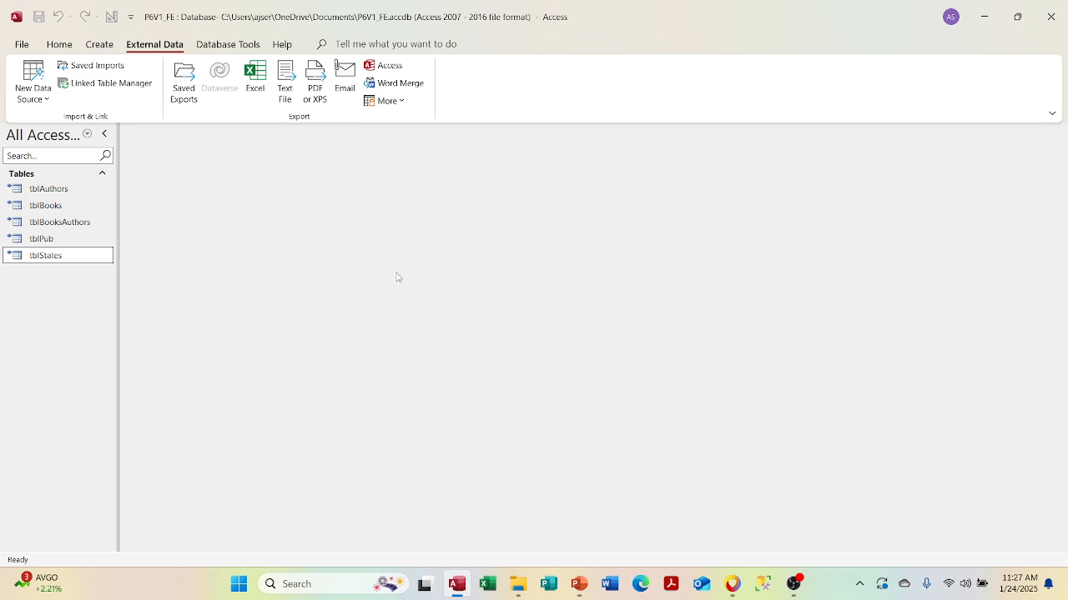
- Open the Linked Table Manager and select the Access data source P6V1DB_BE.accdb
click(117, 85)
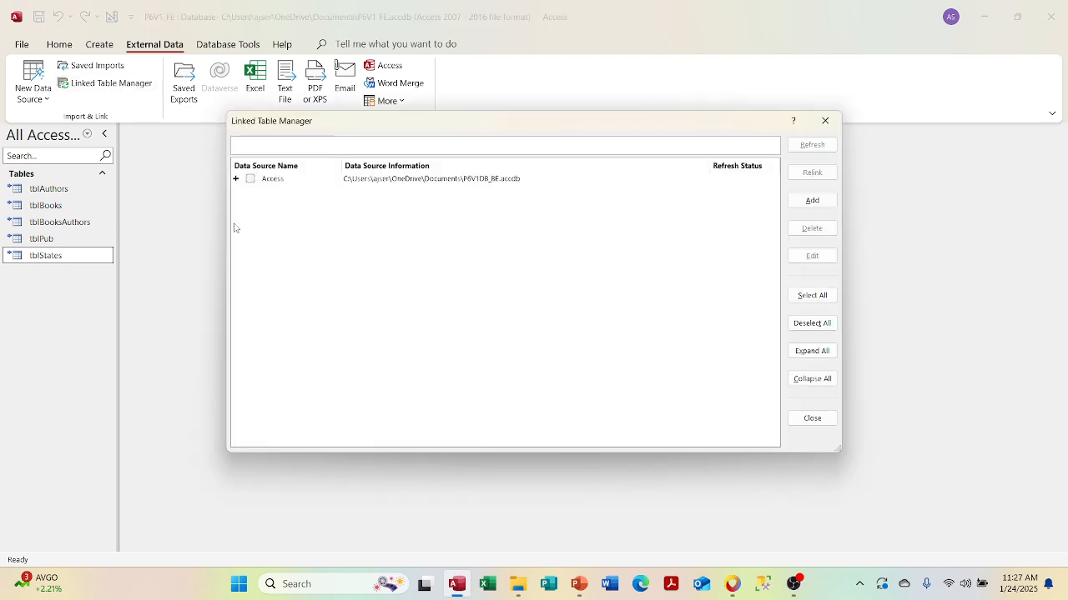
click(251, 180)
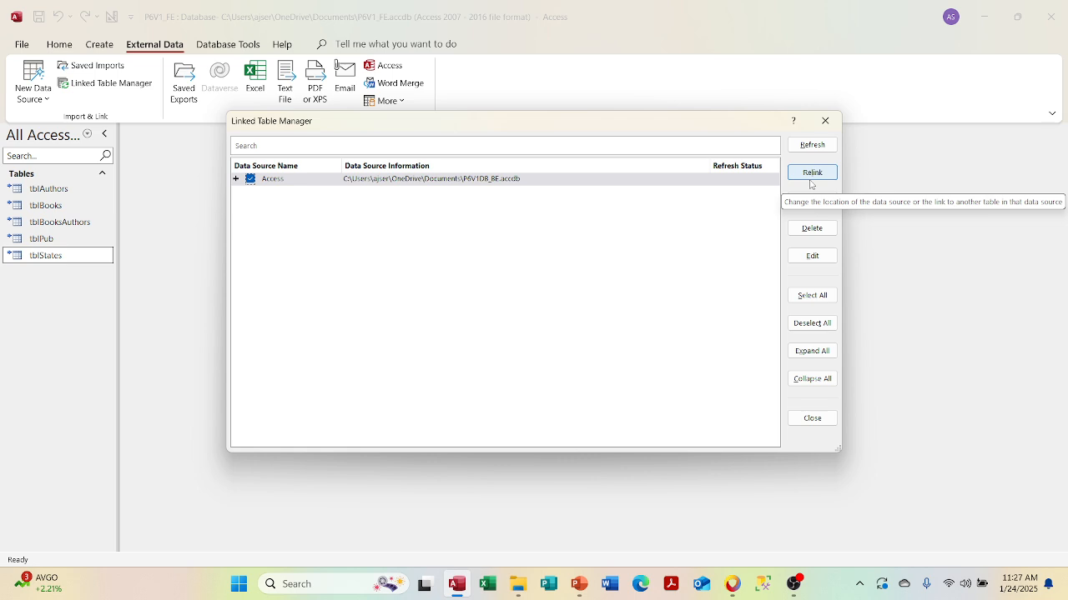
- Close the Linked Table Manager, glance at the PowerPoint slides, and return to P6V1_FE
click(829, 127)
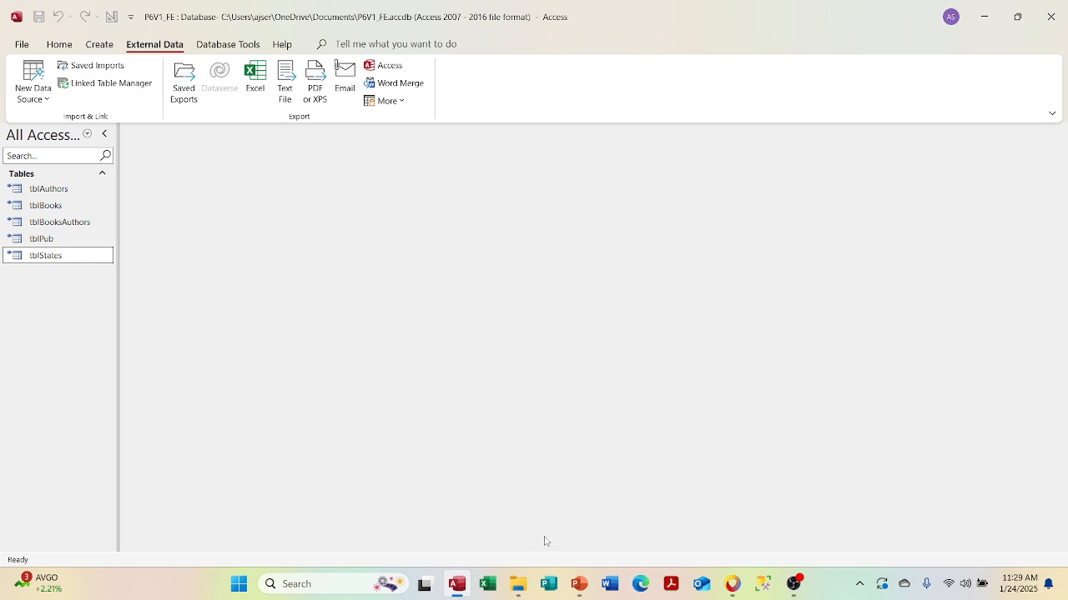
click(569, 585)
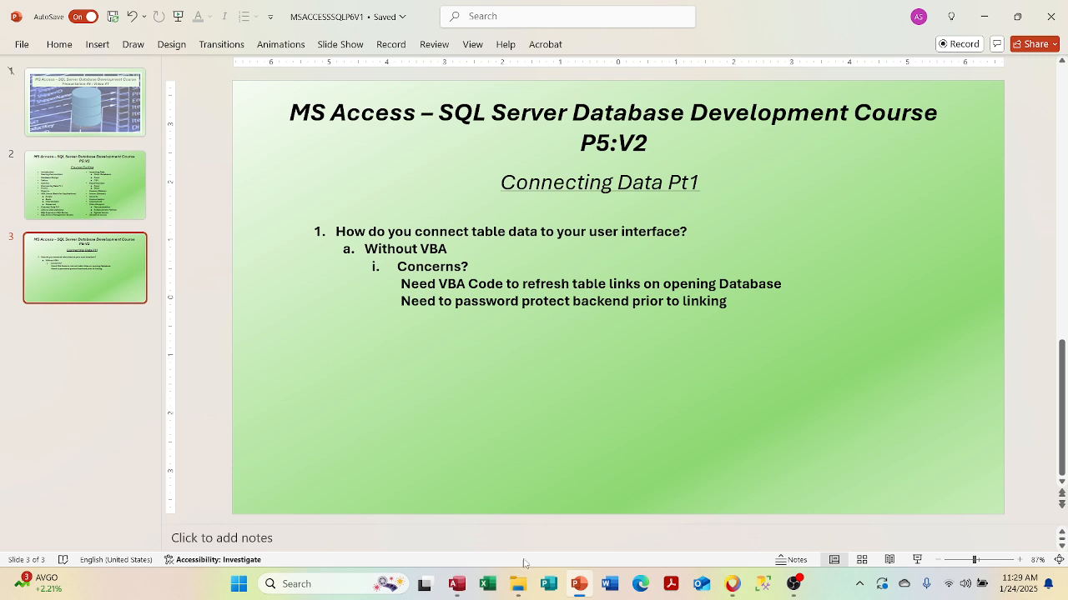
click(456, 583)
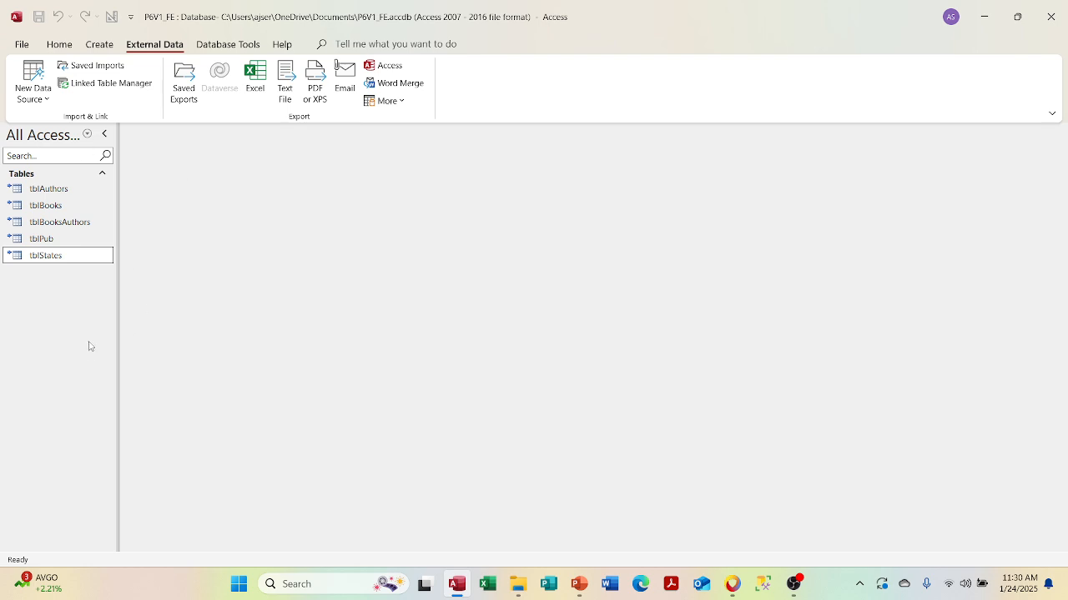
- Open linked tblBooksAuthors in Design View past the read-only warning, close it, and return to PowerPoint
right_click(64, 227)
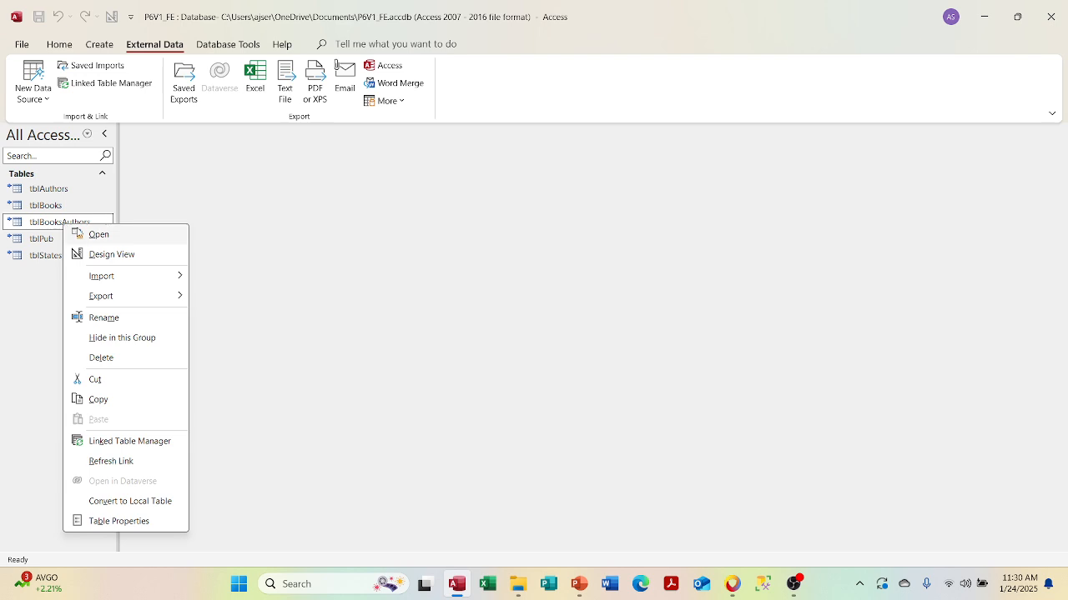
click(100, 252)
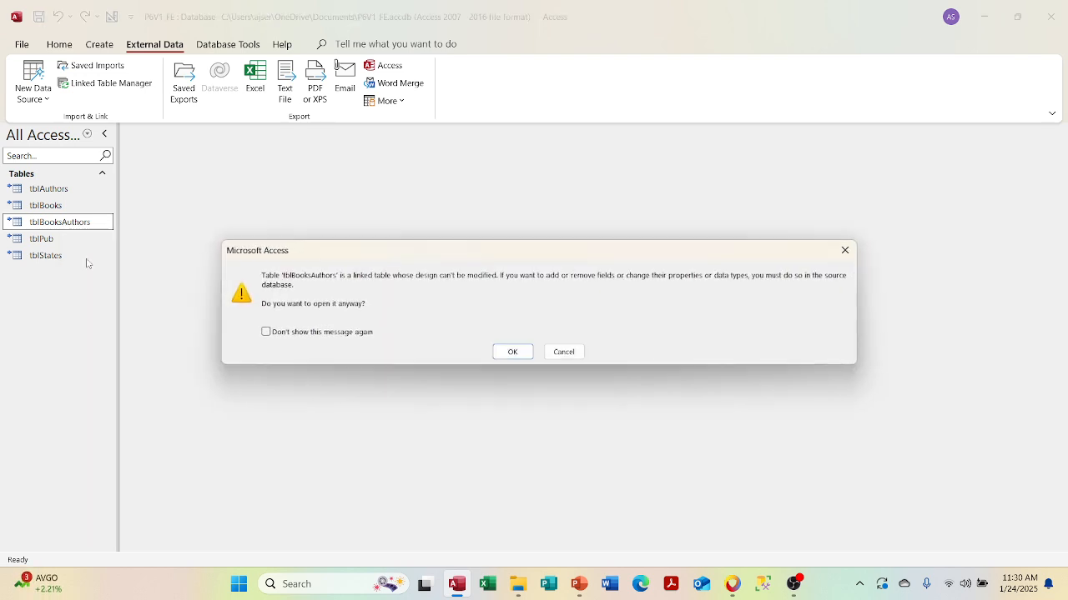
click(512, 352)
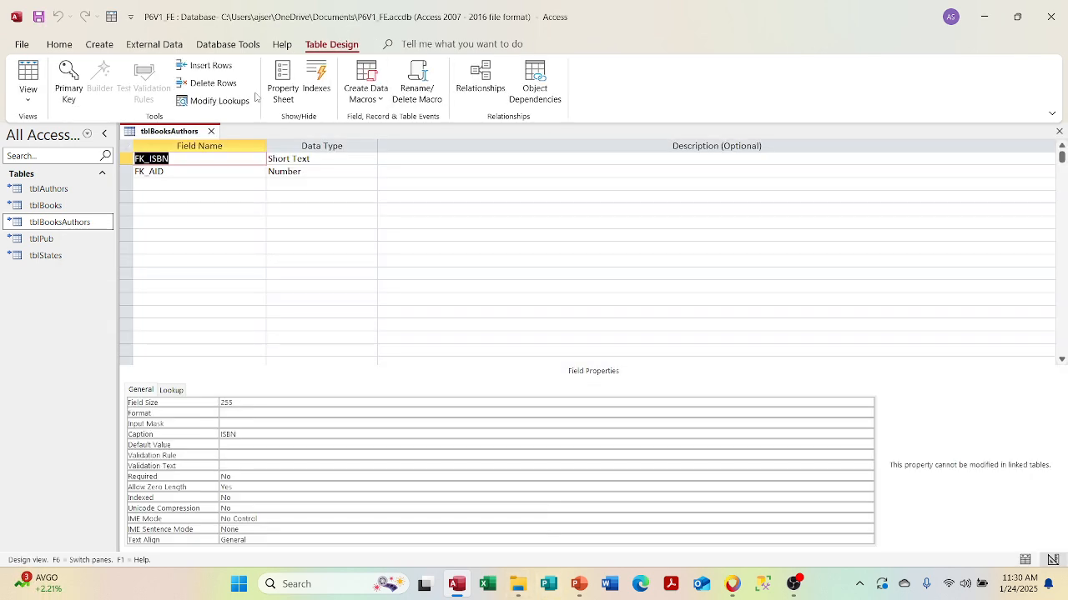
click(210, 133)
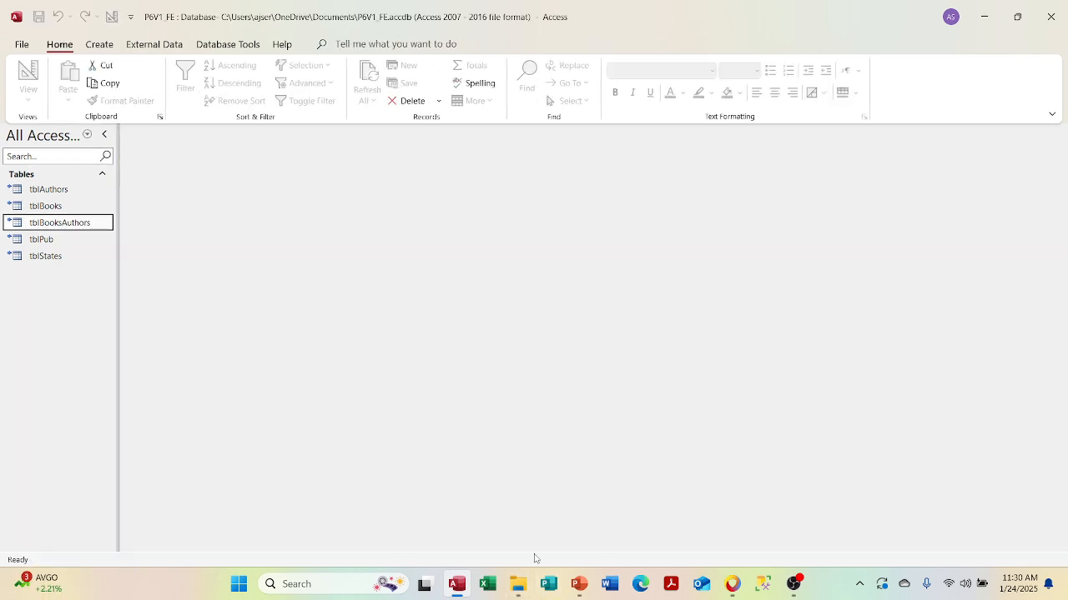
click(579, 584)
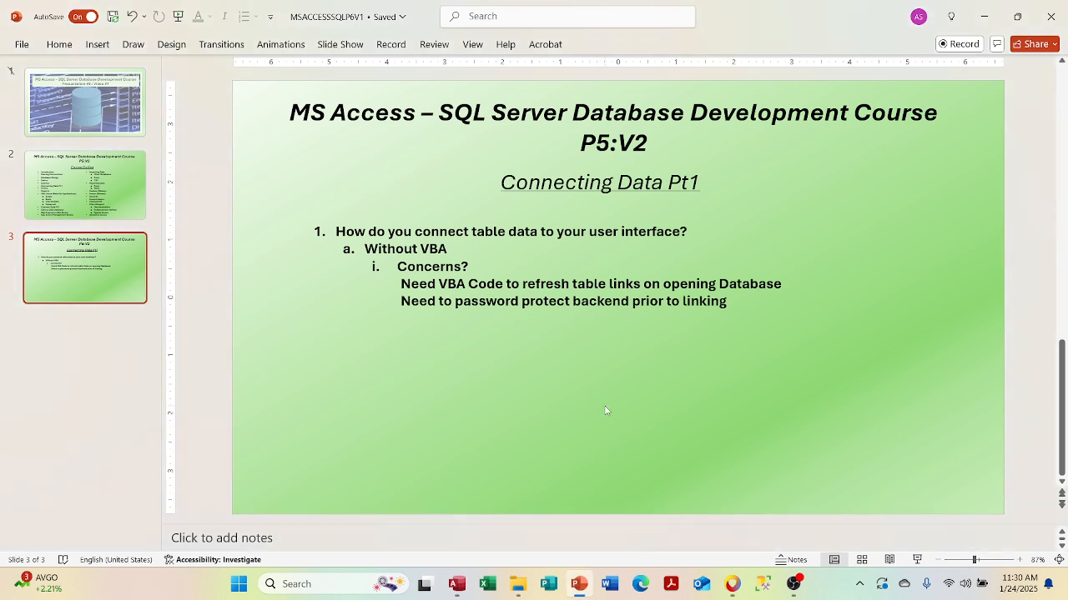
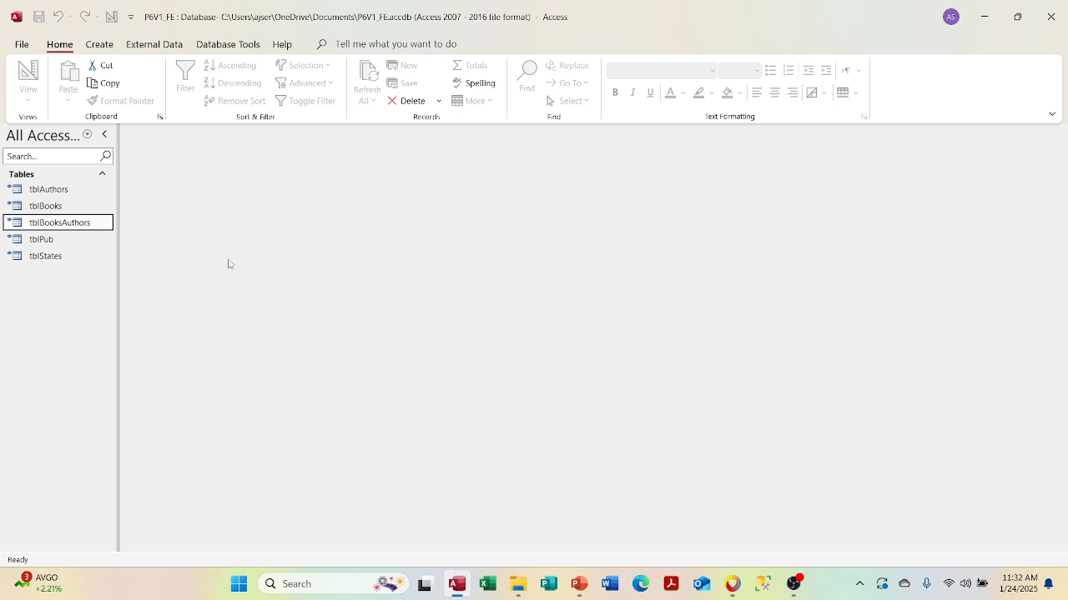
- View tblBooksAuthors and tblBooks, expanding The Scarlet Letter's author subdatasheet, then show the Create tools
double_click(77, 224)
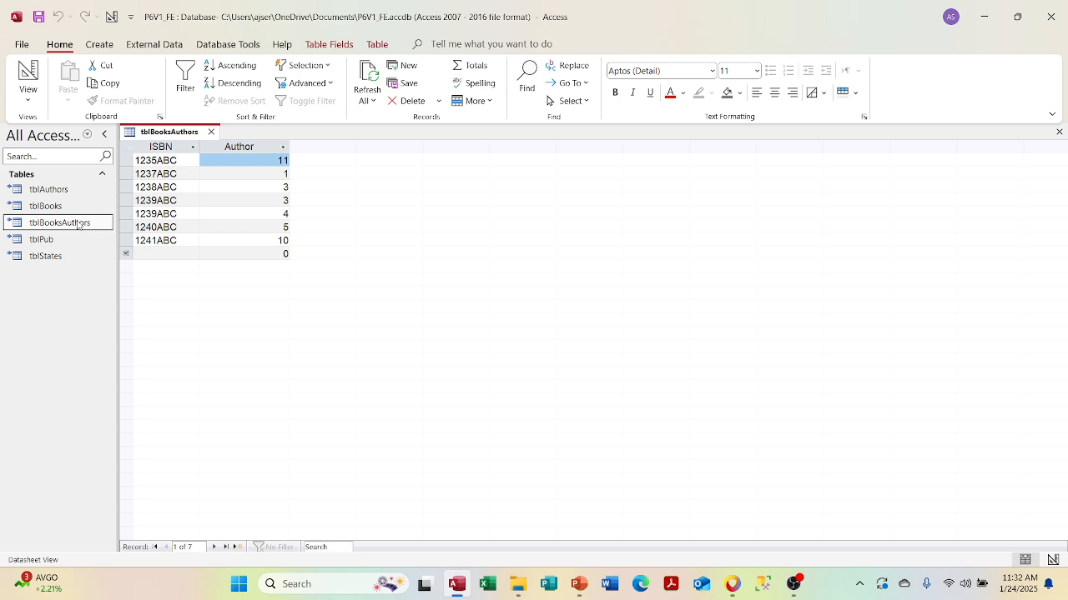
click(211, 132)
double_click(35, 207)
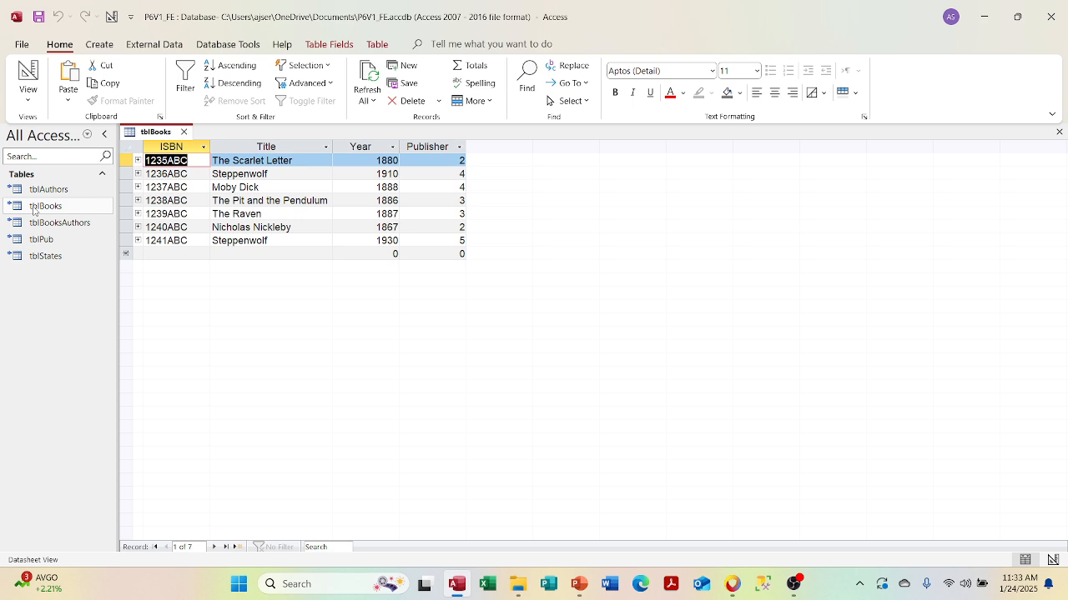
click(139, 160)
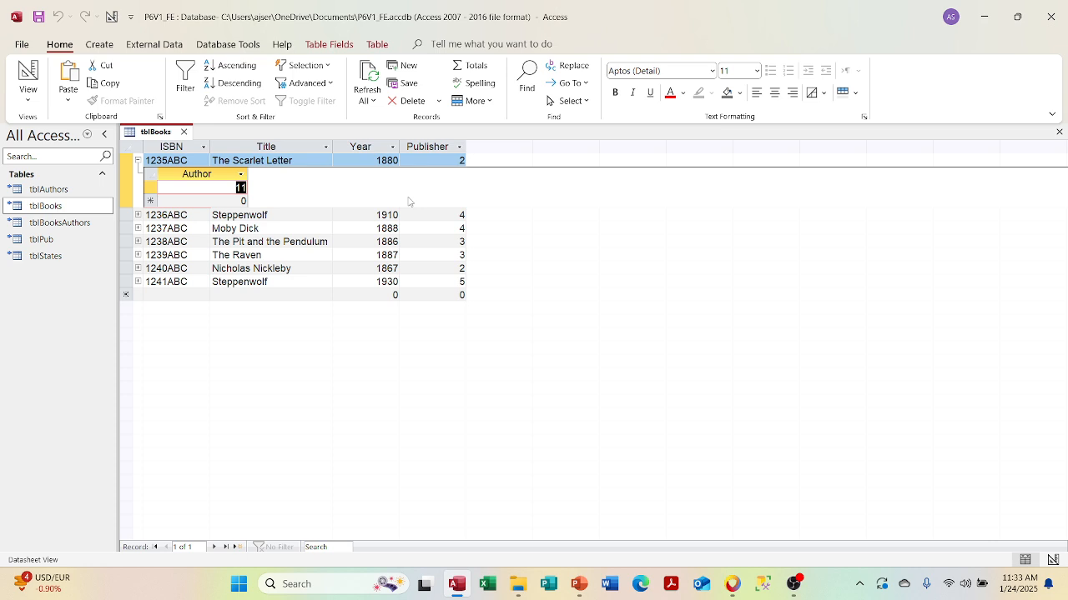
click(184, 131)
click(99, 44)
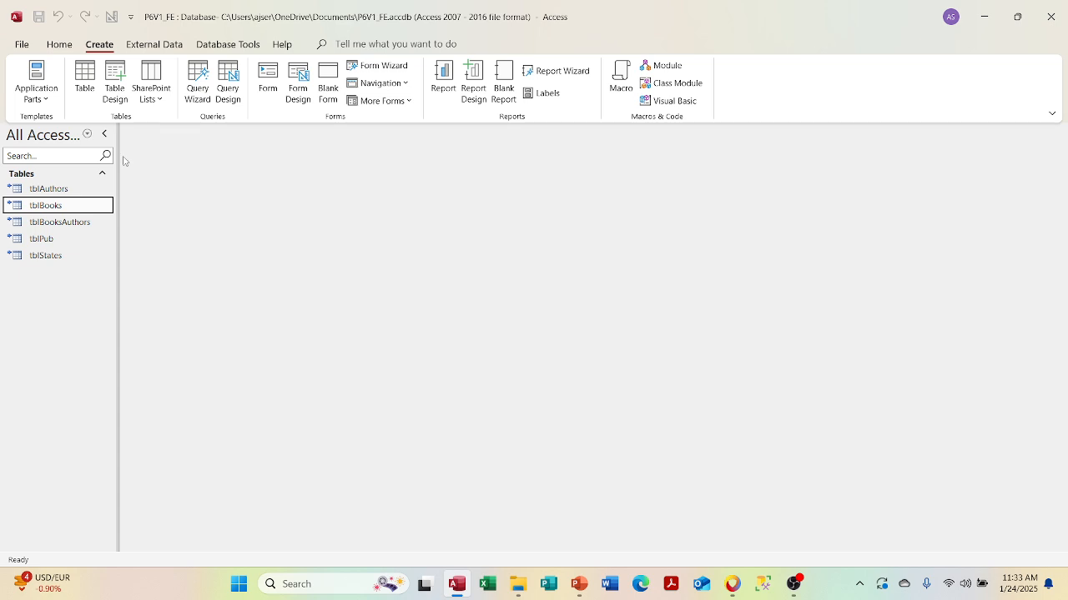
click(86, 100)
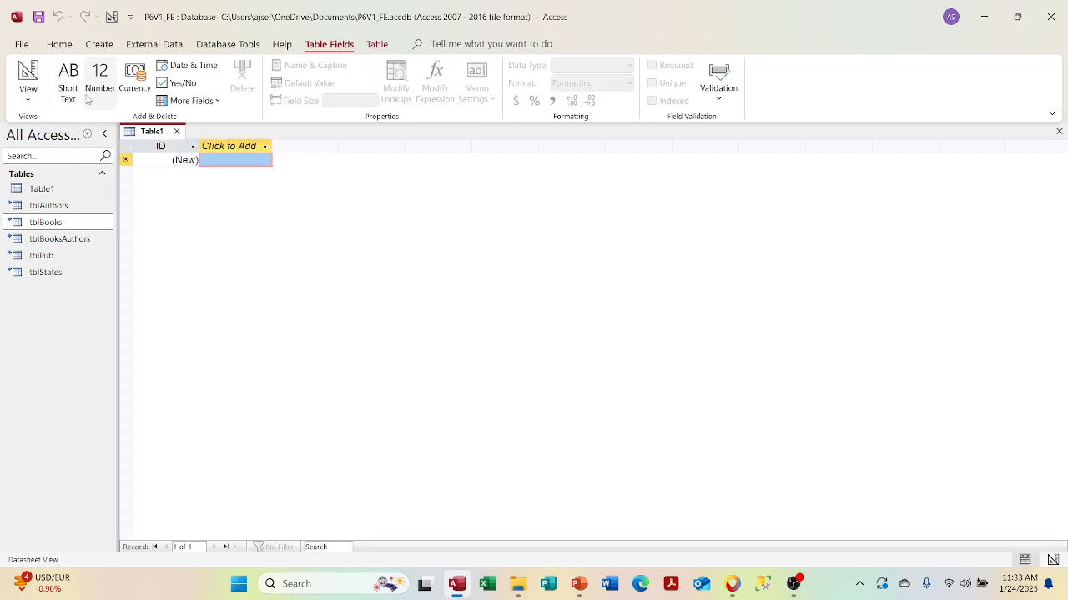
click(183, 135)
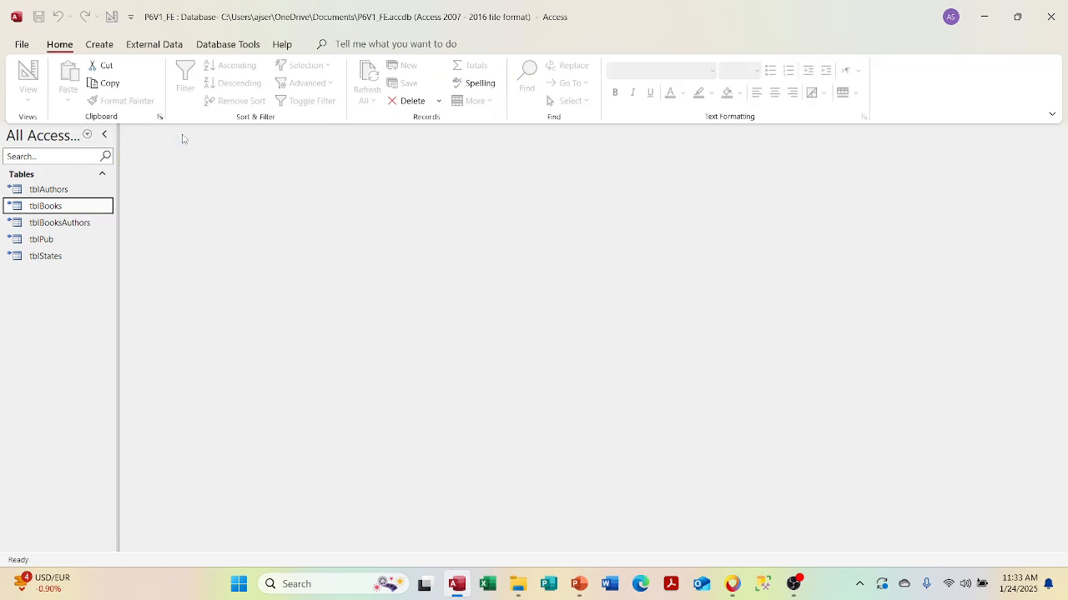
click(100, 44)
click(116, 90)
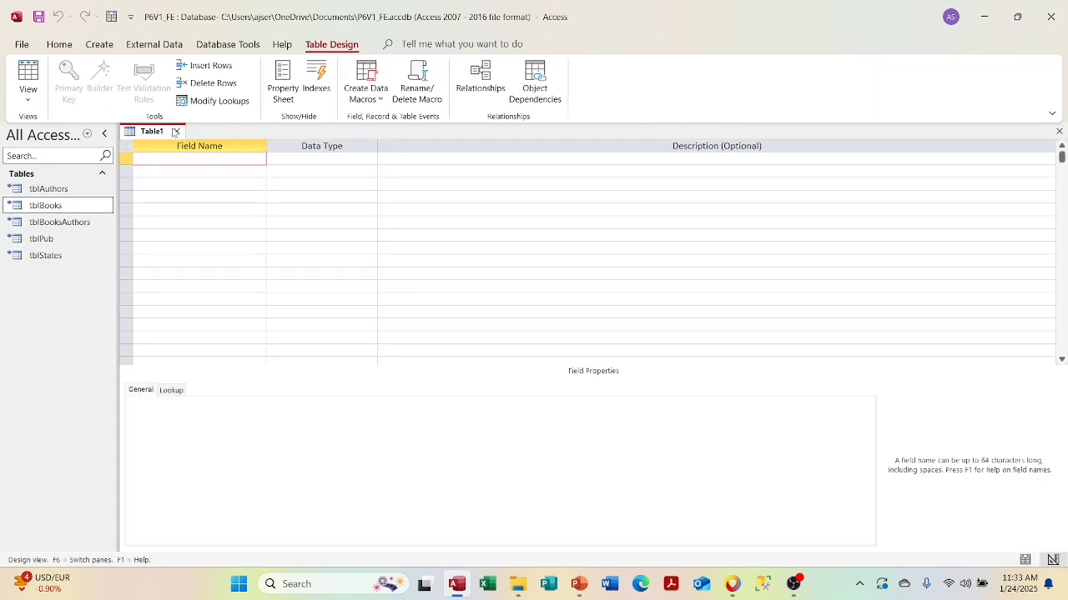
click(176, 131)
click(99, 44)
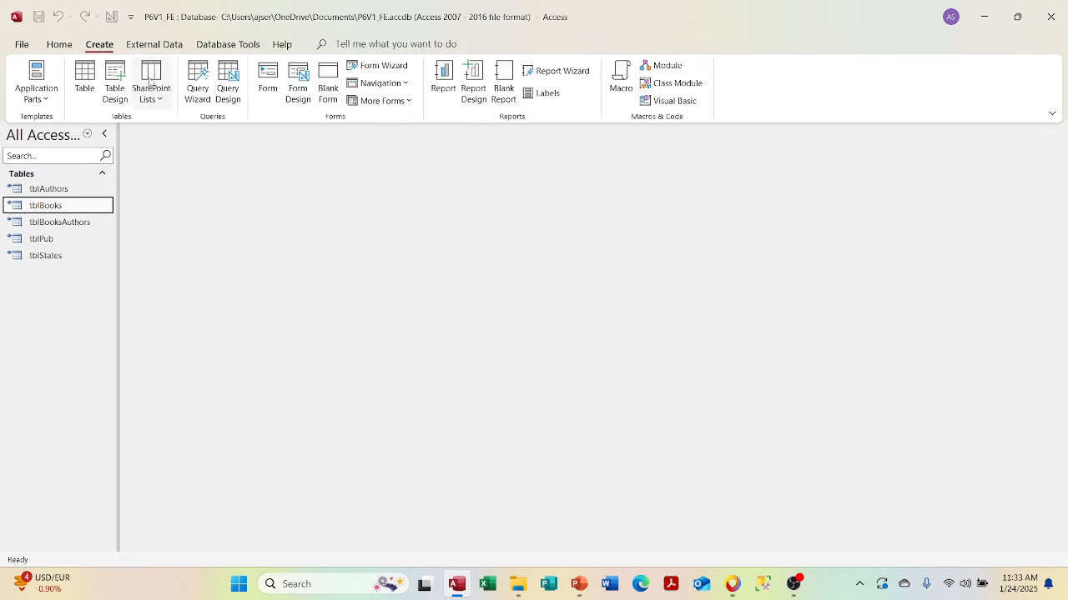
click(225, 93)
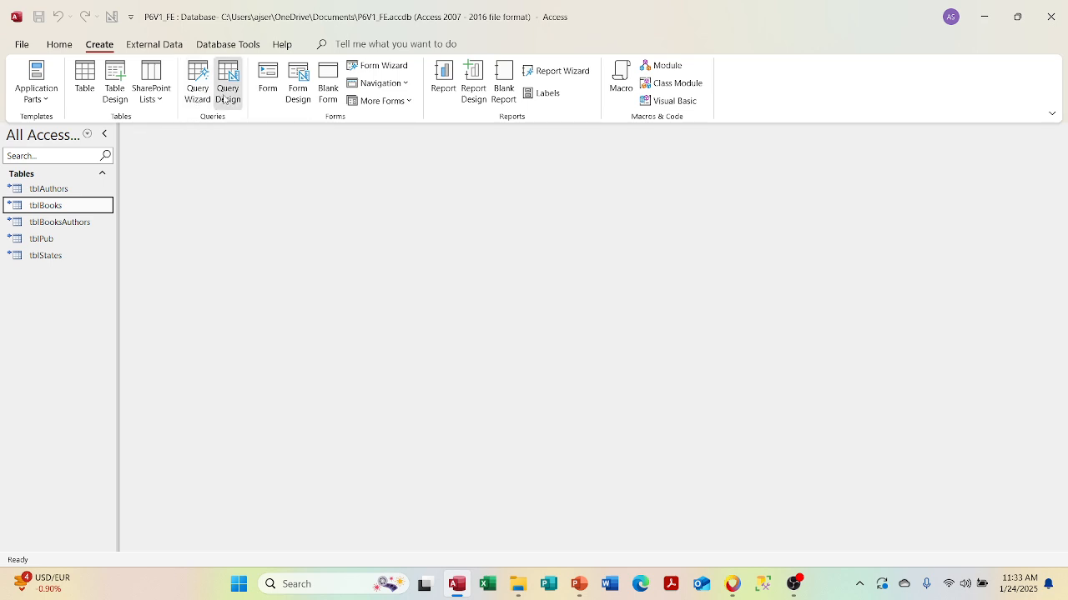
click(178, 132)
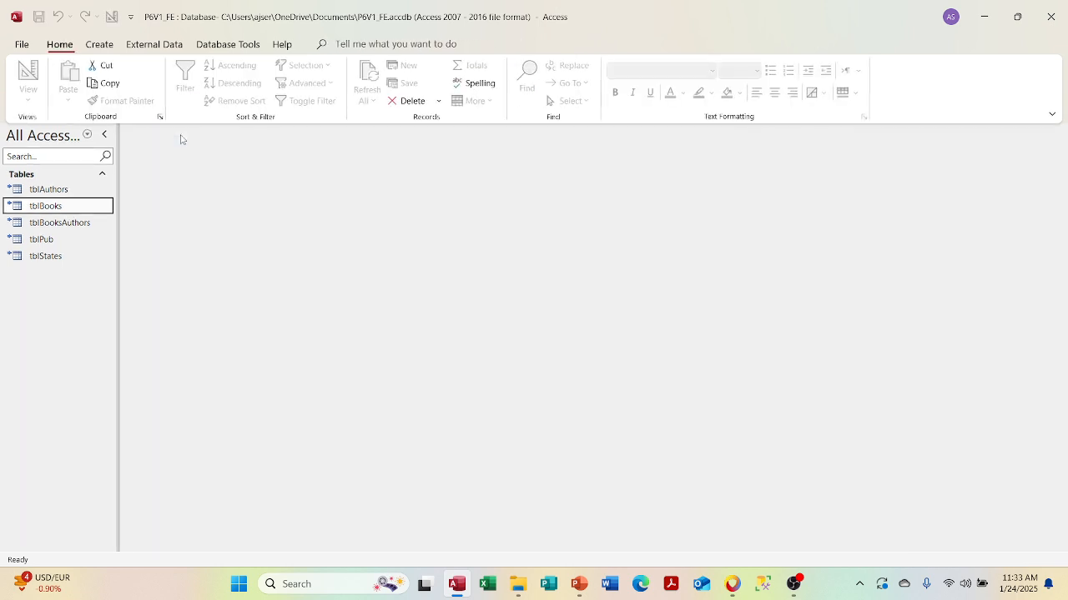
click(99, 44)
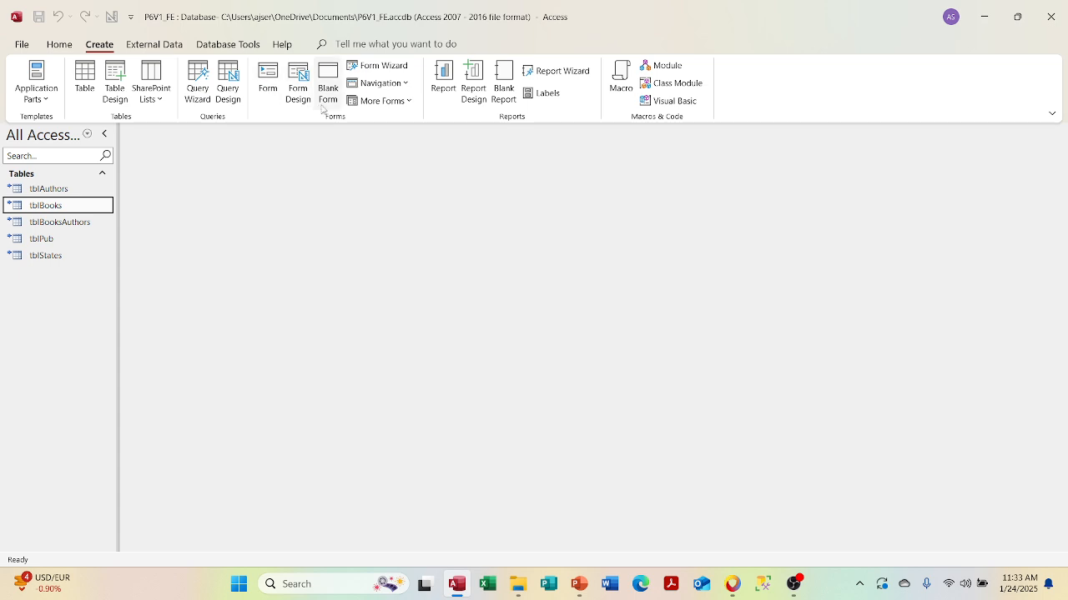
click(389, 84)
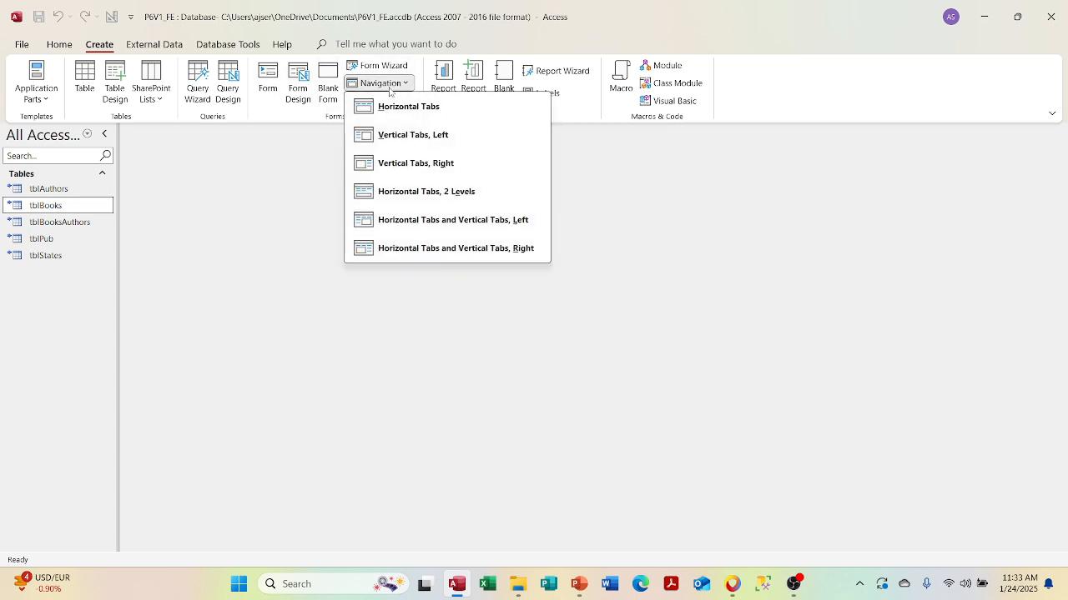
click(258, 155)
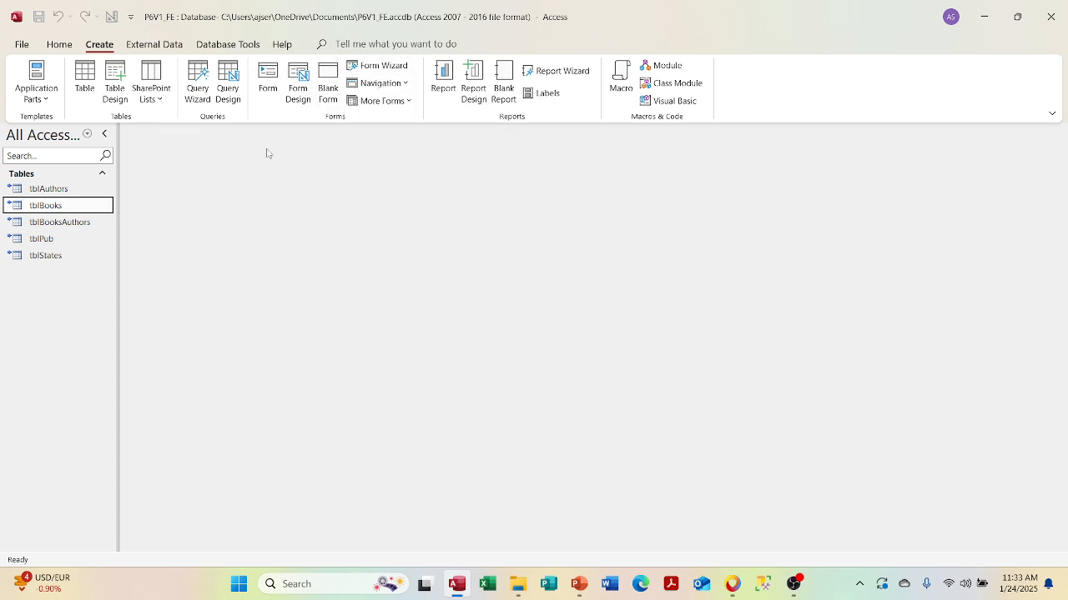
click(396, 107)
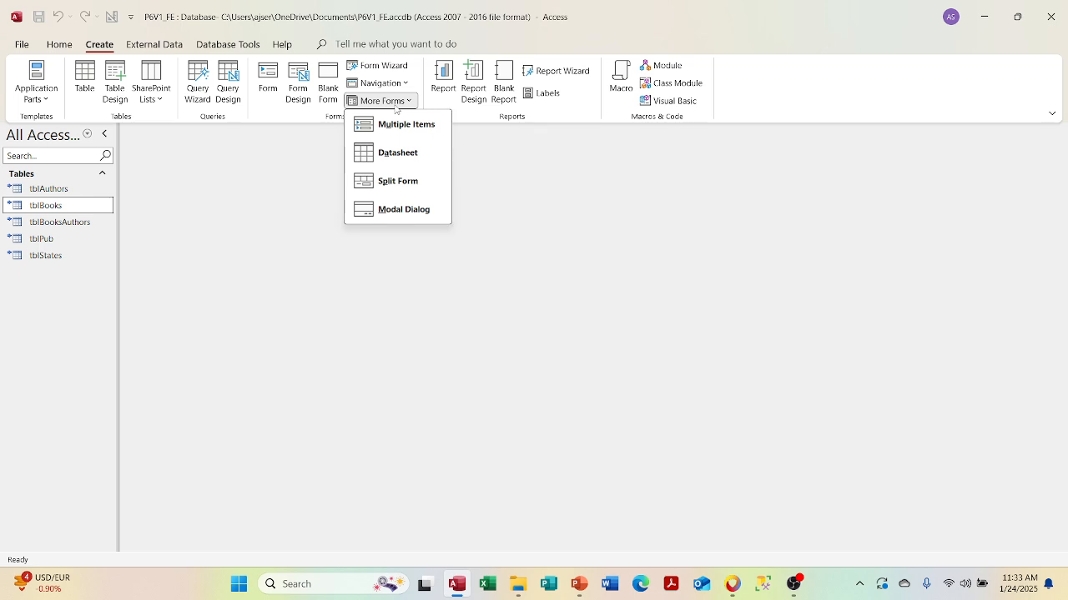
click(308, 131)
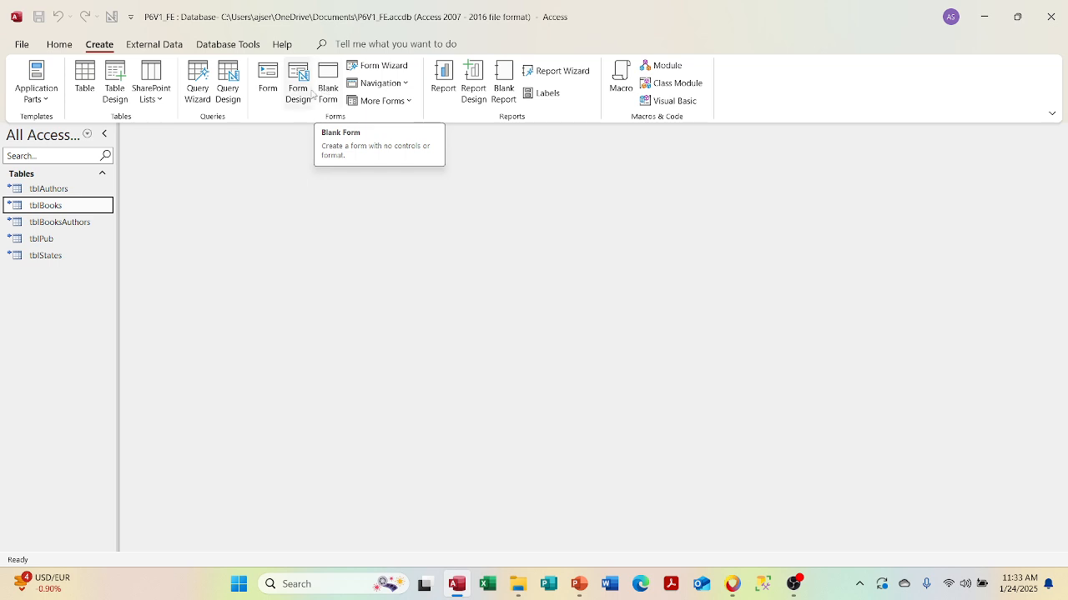
click(298, 90)
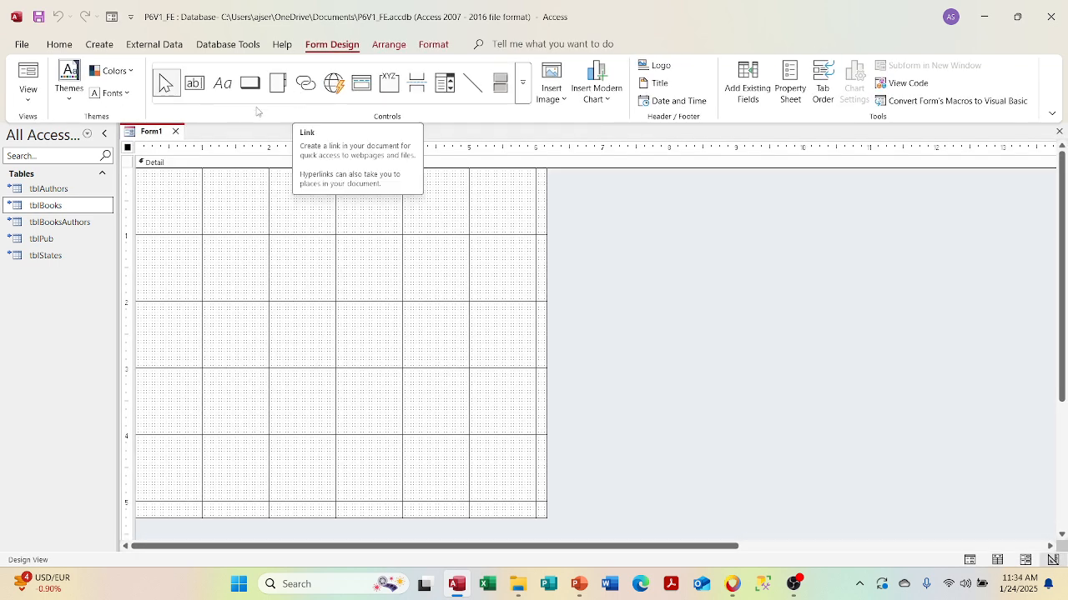
click(176, 131)
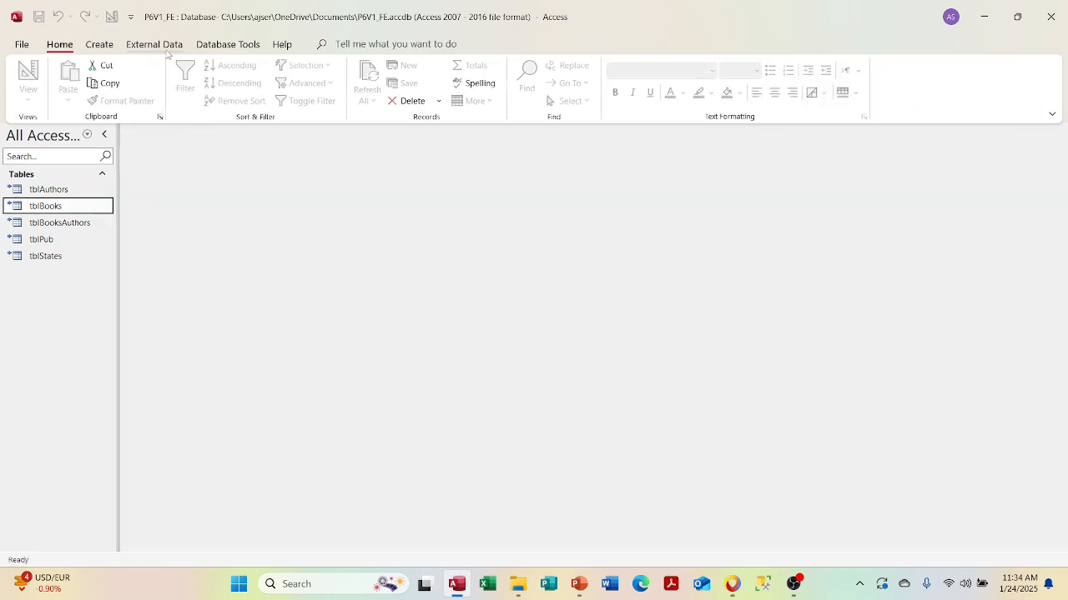
click(99, 45)
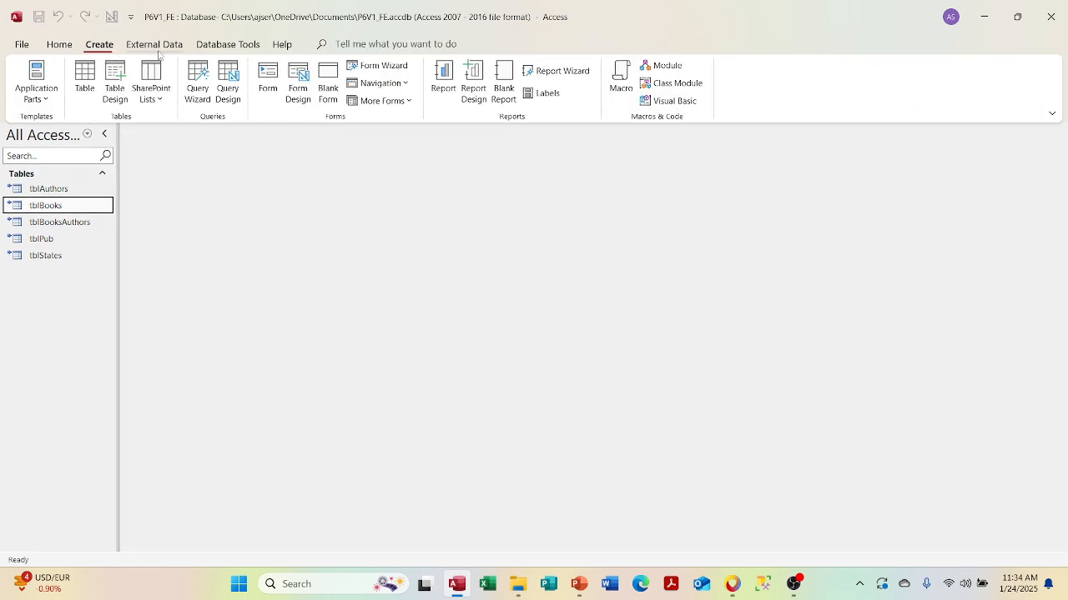
click(328, 84)
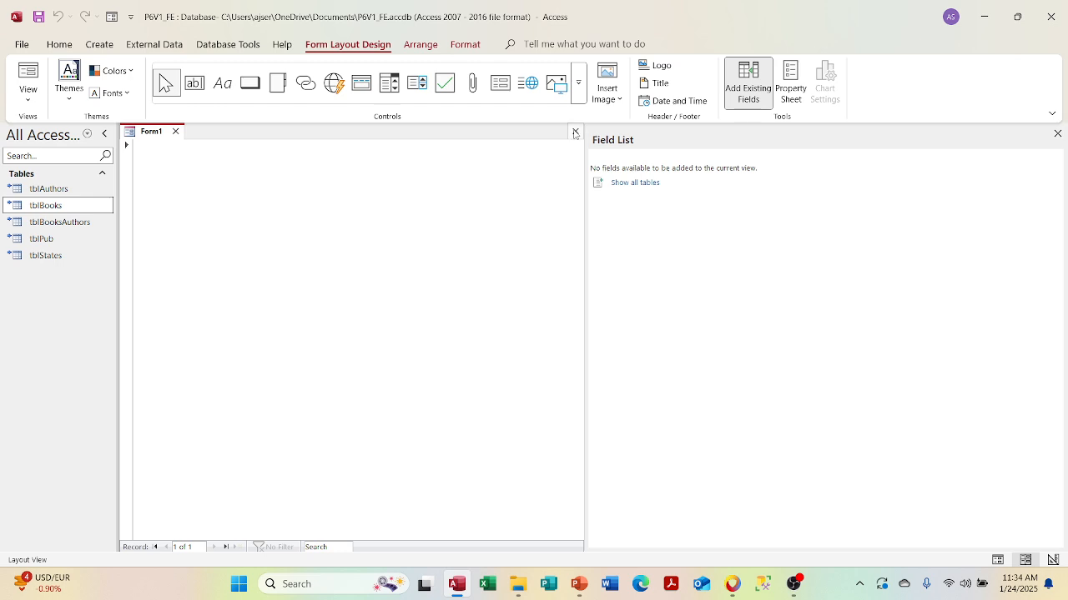
click(575, 130)
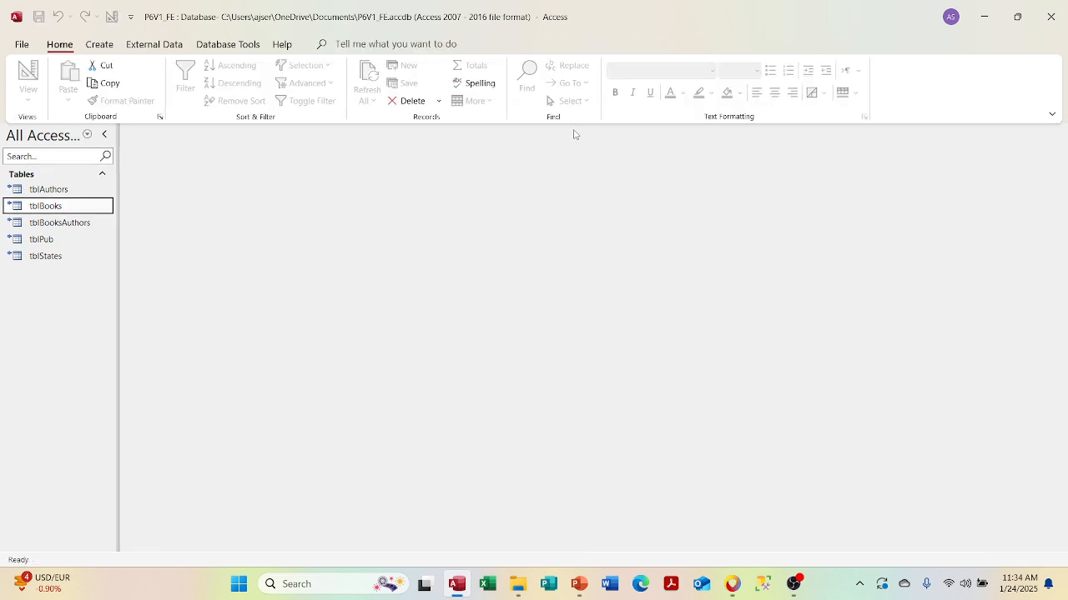
click(99, 44)
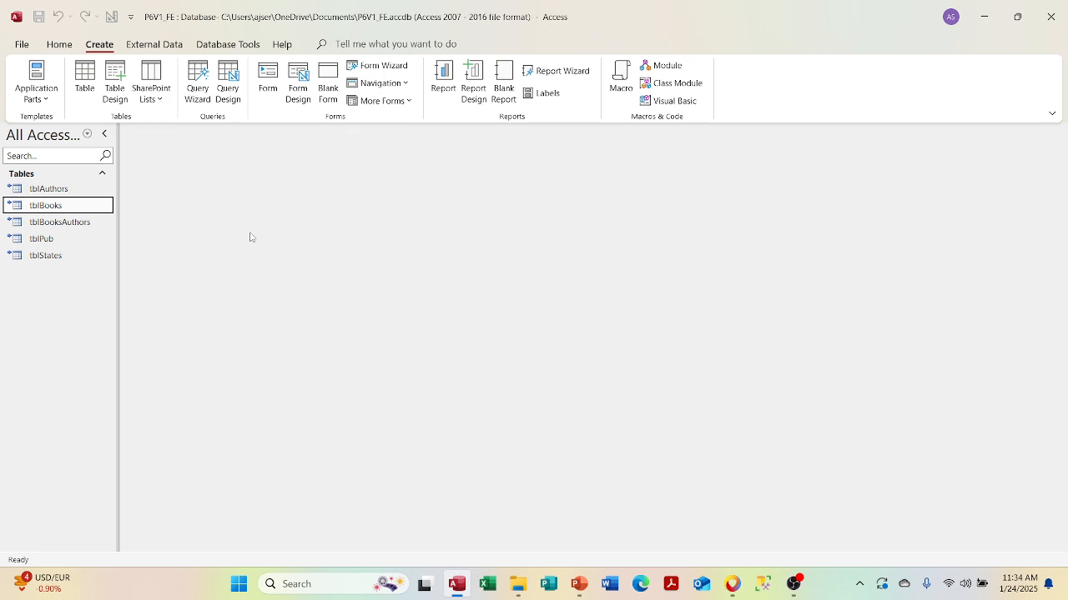
click(367, 67)
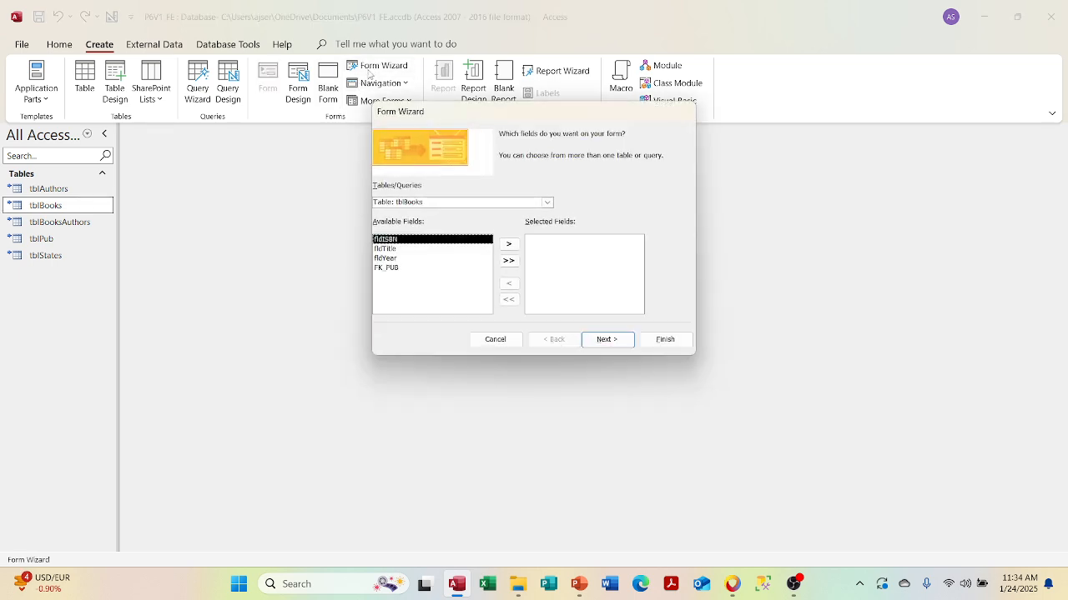
click(494, 339)
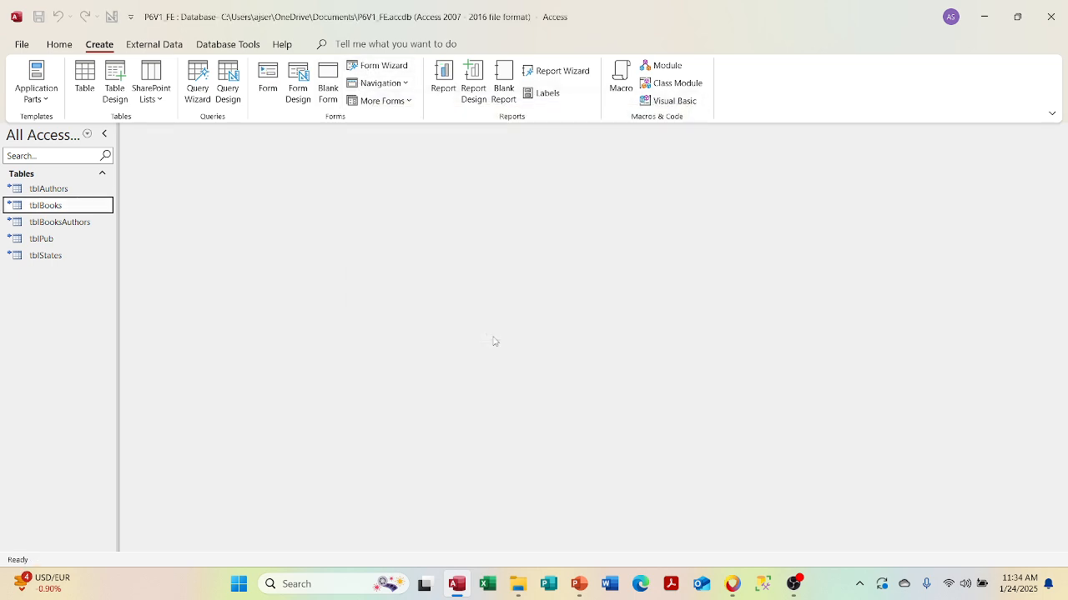